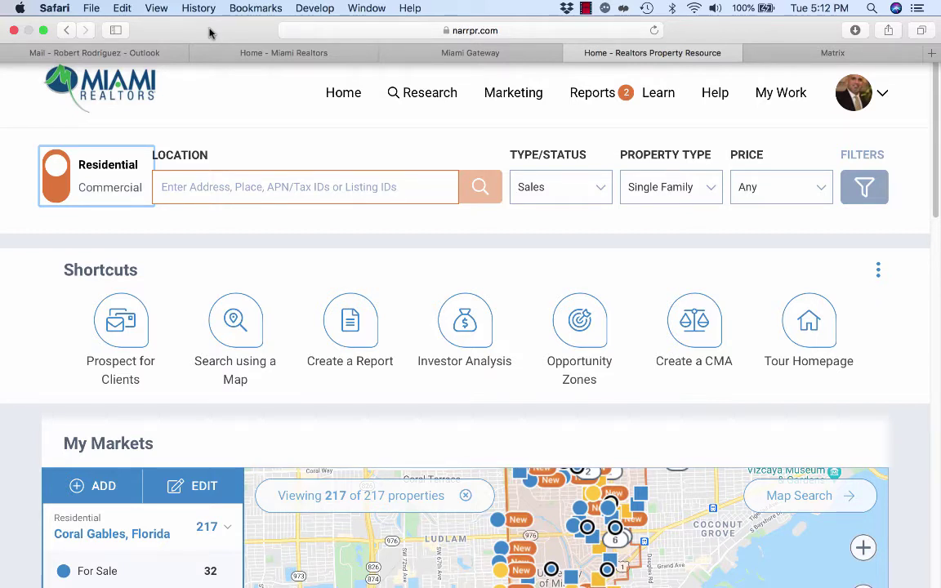
Look over the Miami Gateway page, then return to the RPR home page.
click(458, 54)
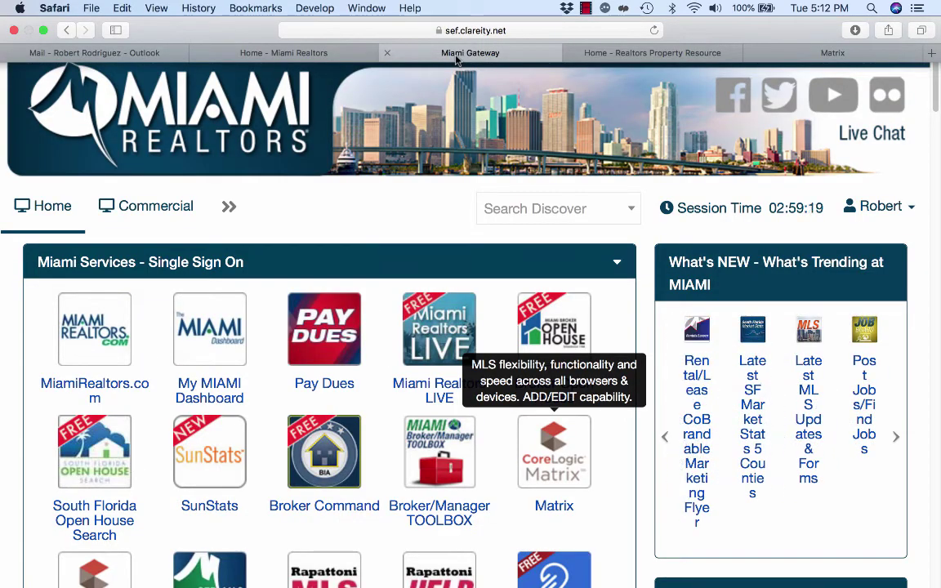
scroll(386, 308, down, 15)
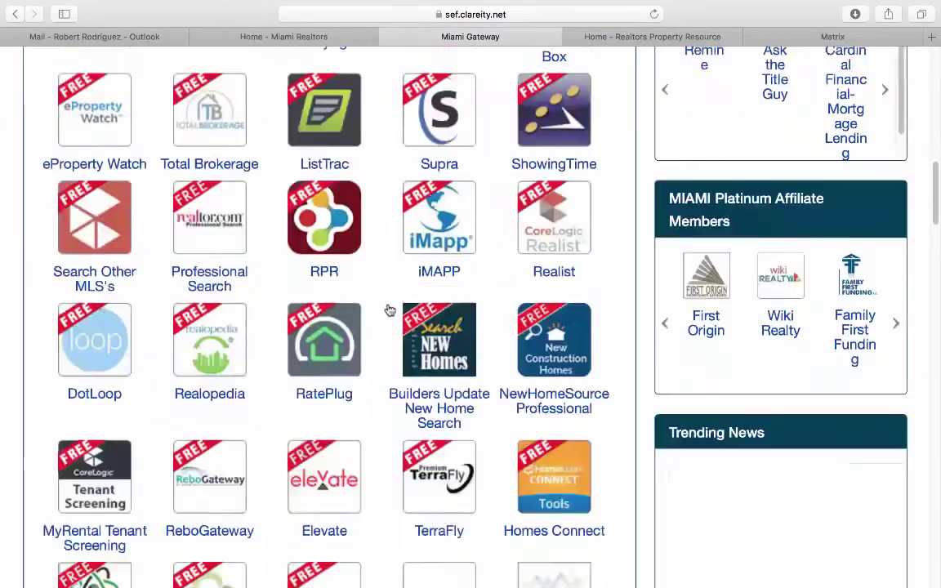
scroll(390, 310, down, 3)
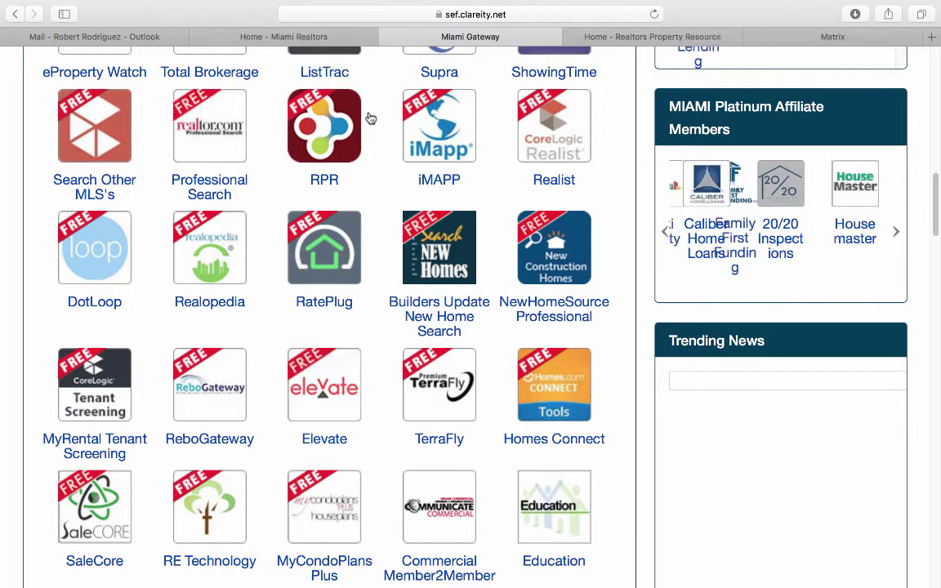
click(643, 36)
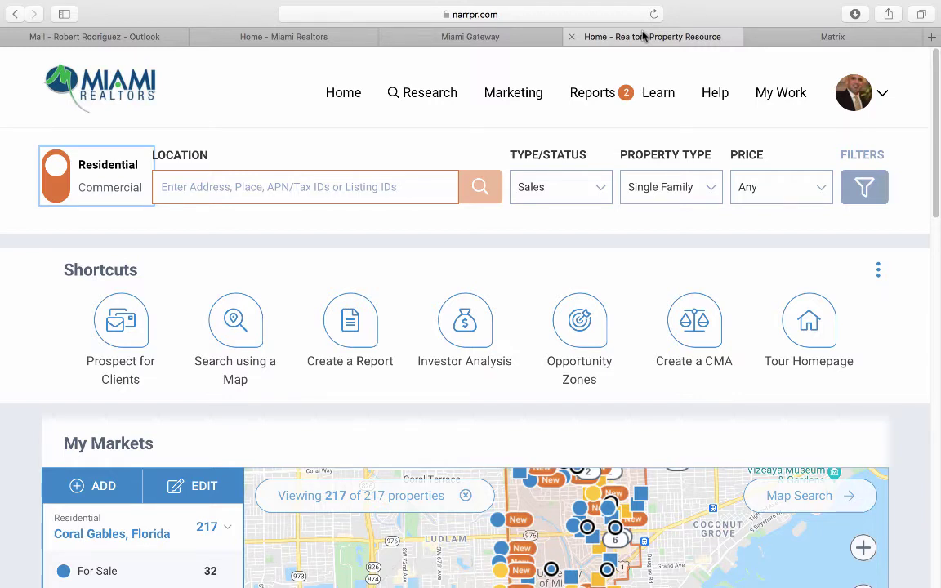
click(244, 113)
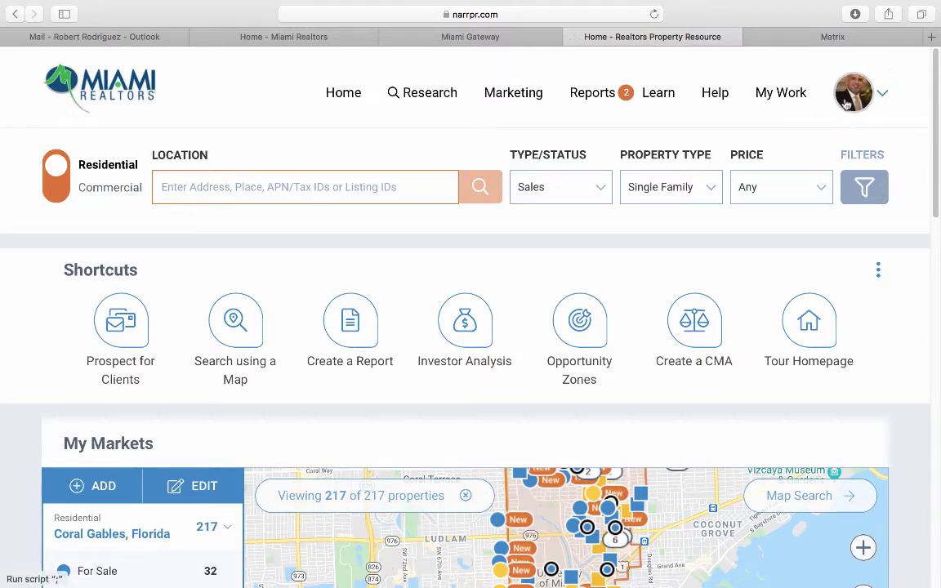
Bring up the account Profile page from the avatar menu and scroll through its contact details.
click(849, 98)
click(707, 219)
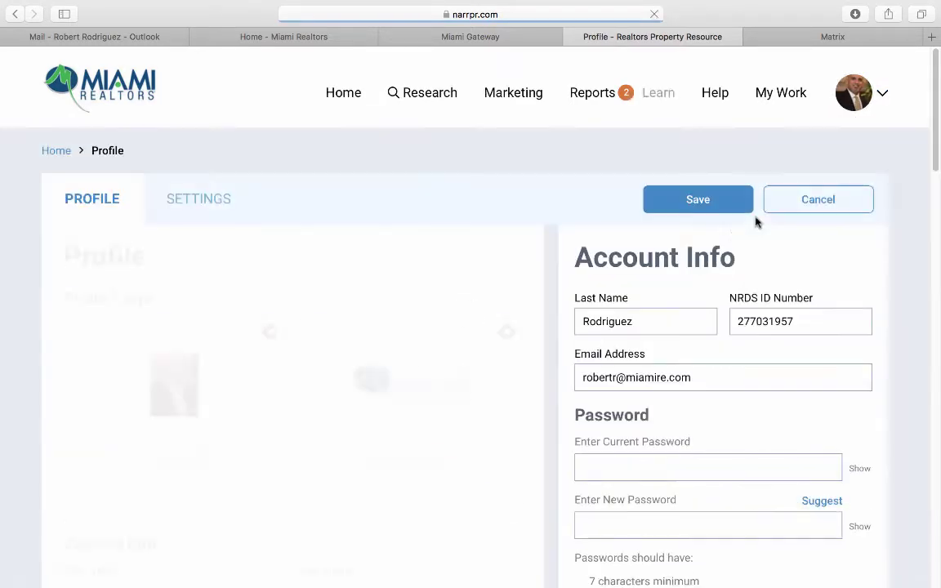
scroll(231, 392, down, 2)
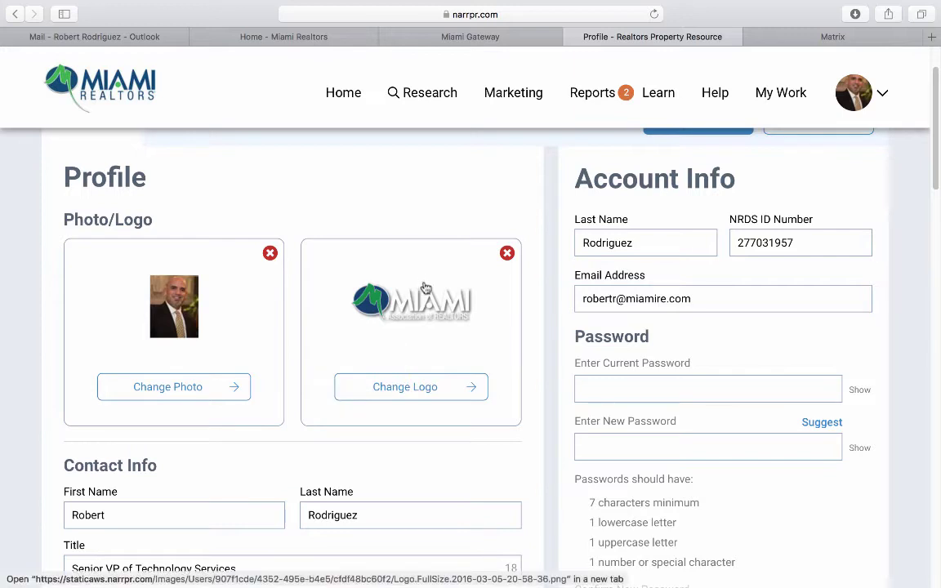
scroll(412, 349, down, 1)
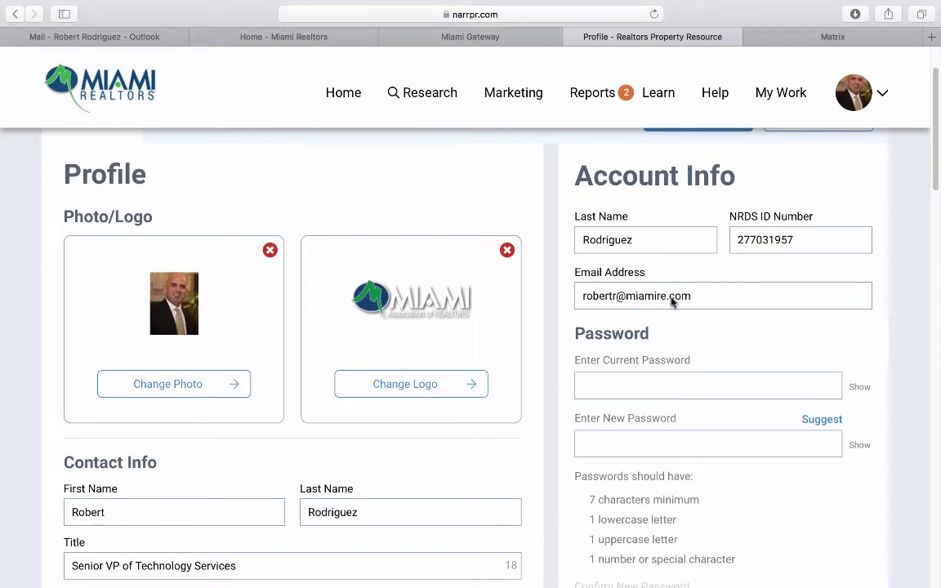
scroll(450, 445, down, 1)
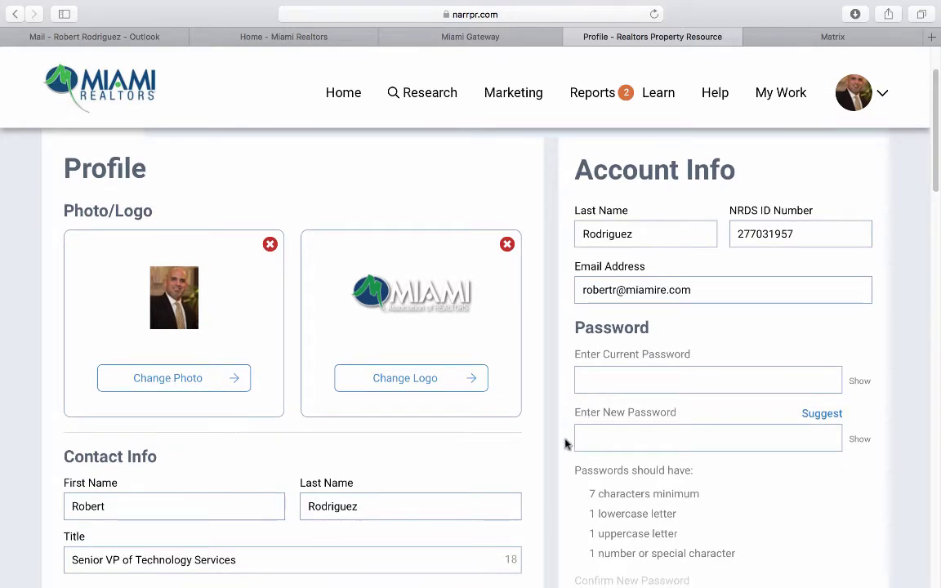
scroll(355, 447, down, 3)
scroll(227, 441, down, 3)
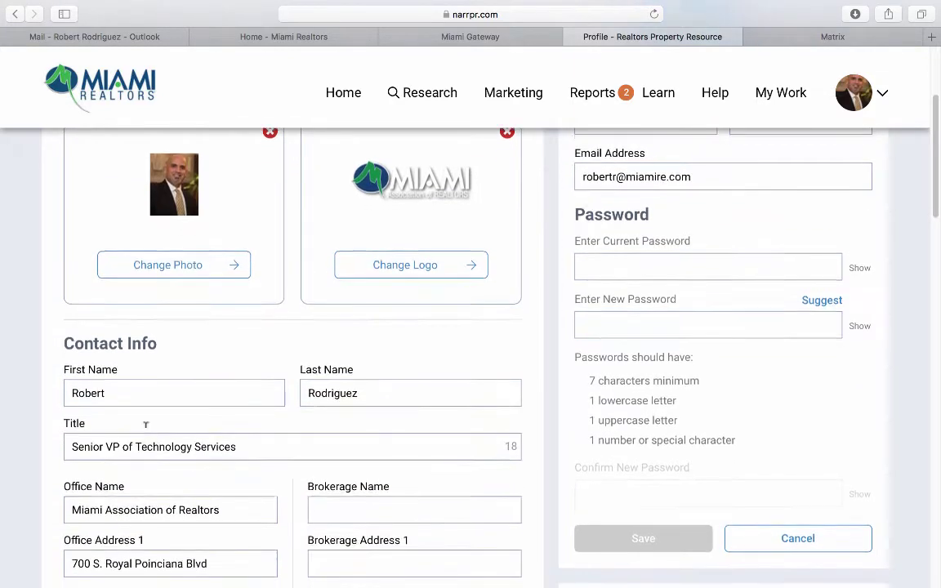
scroll(146, 433, down, 4)
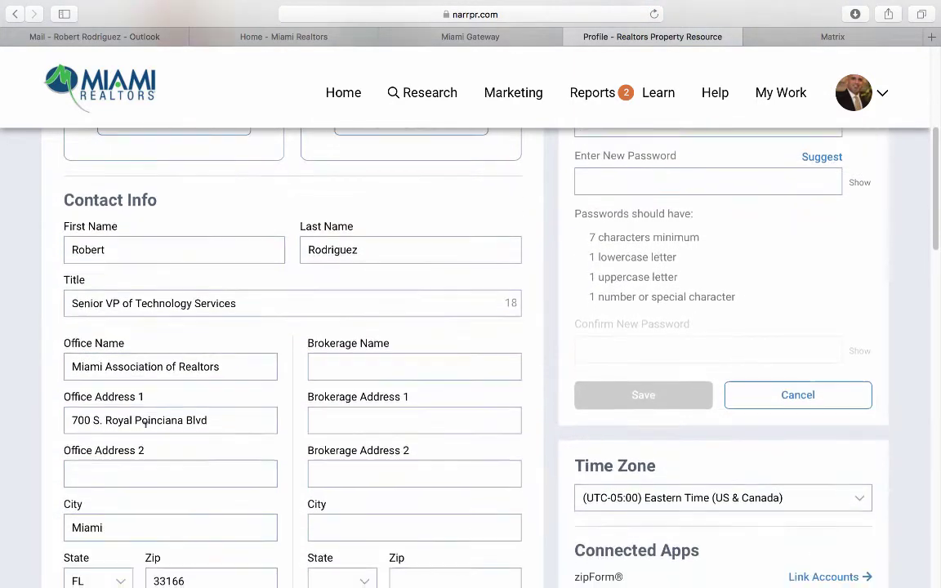
scroll(146, 433, down, 8)
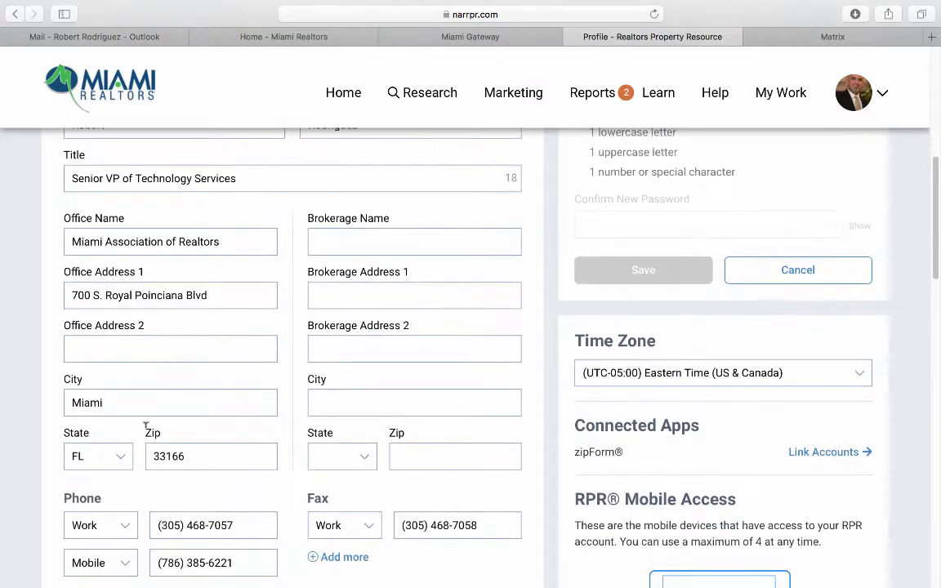
Finish reviewing the Profile and Account Info fields, then save the profile.
scroll(145, 425, up, 2)
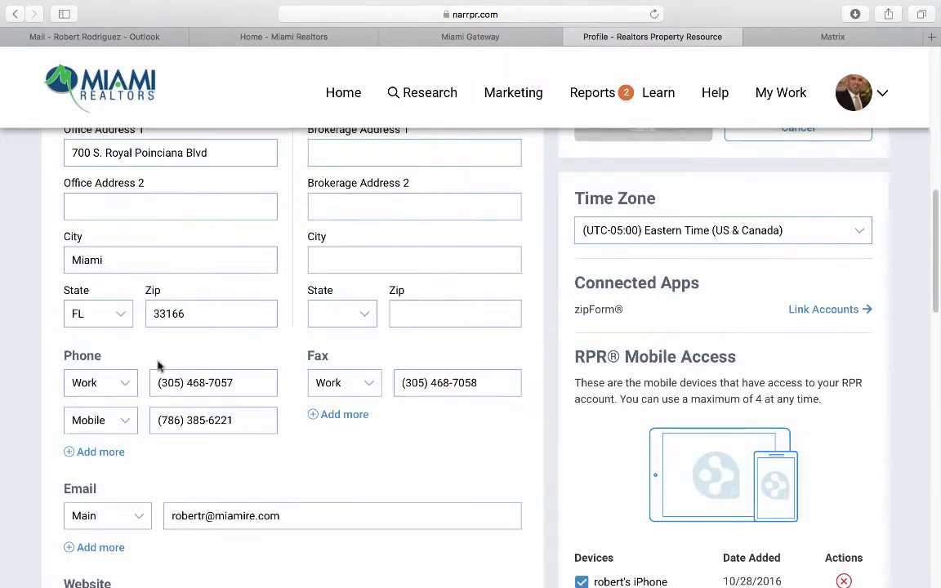
scroll(176, 452, down, 4)
scroll(177, 455, down, 2)
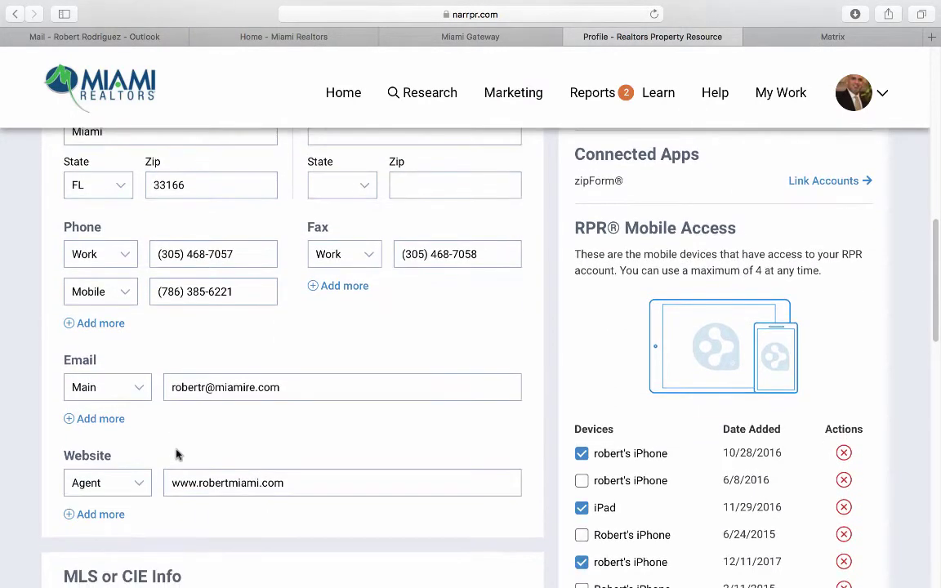
scroll(176, 455, up, 2)
scroll(177, 456, down, 9)
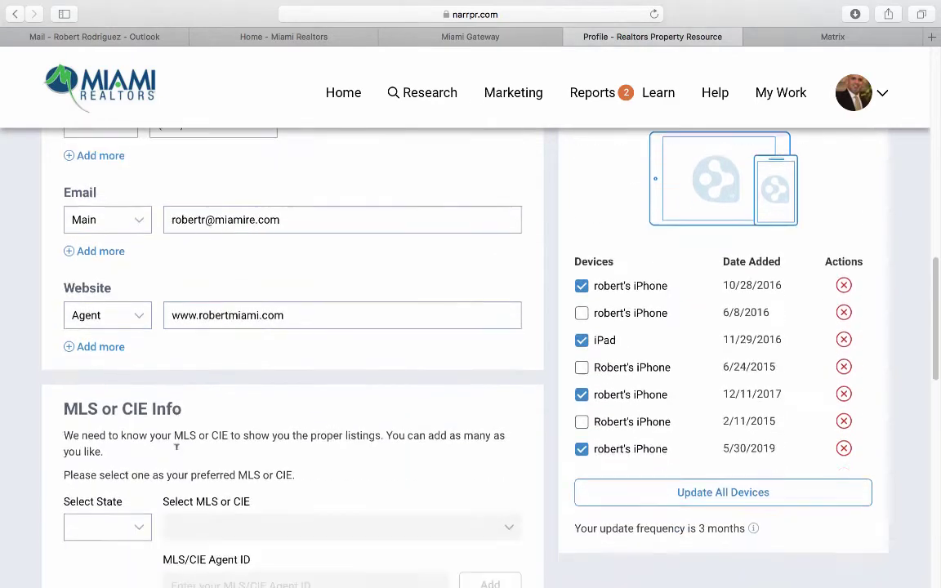
scroll(176, 455, down, 2)
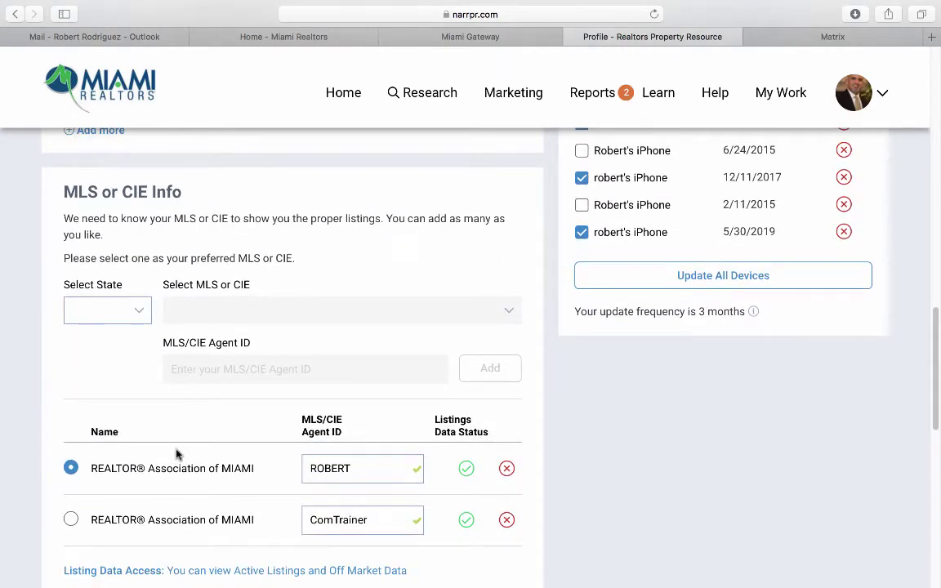
scroll(176, 455, down, 2)
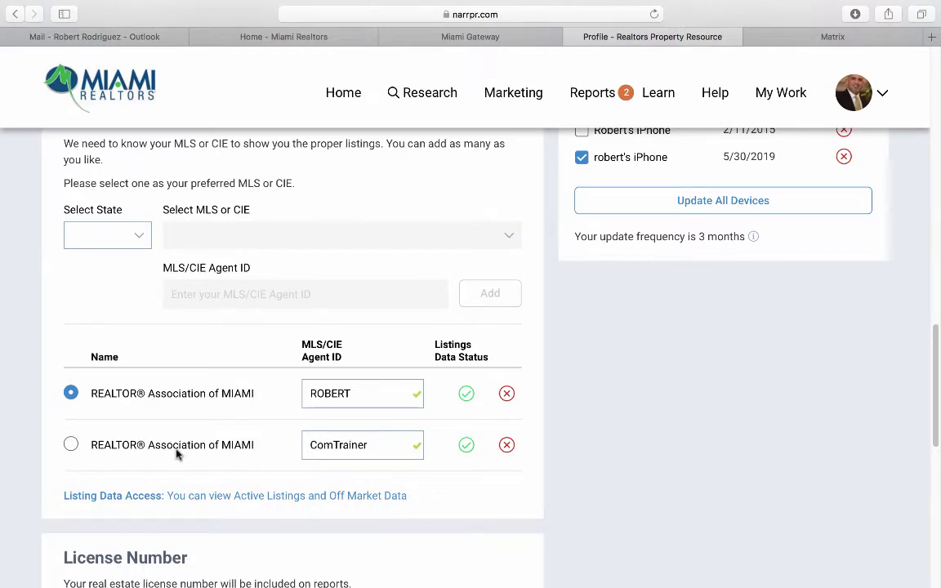
scroll(177, 455, down, 15)
click(116, 448)
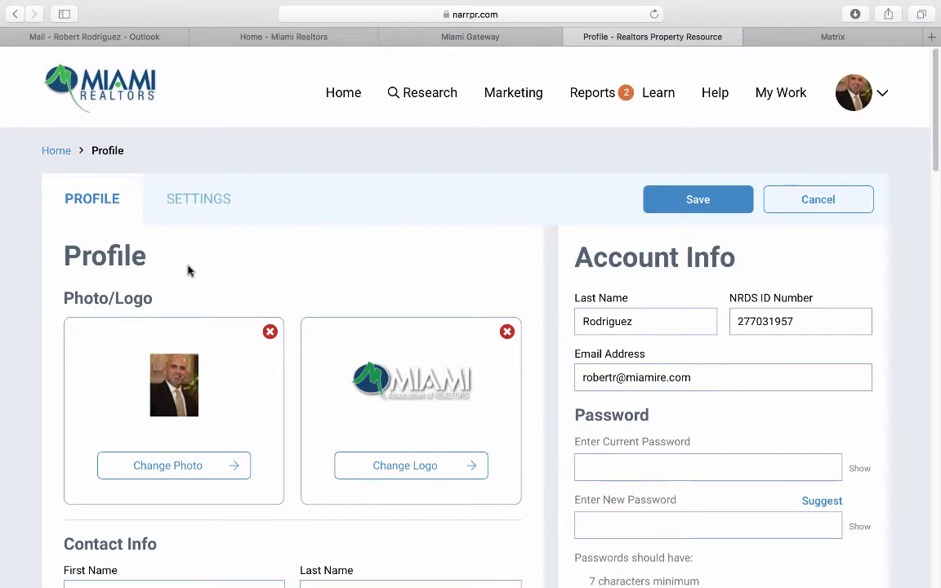
Switch to account settings and try shortening the residential new-listings period.
click(199, 200)
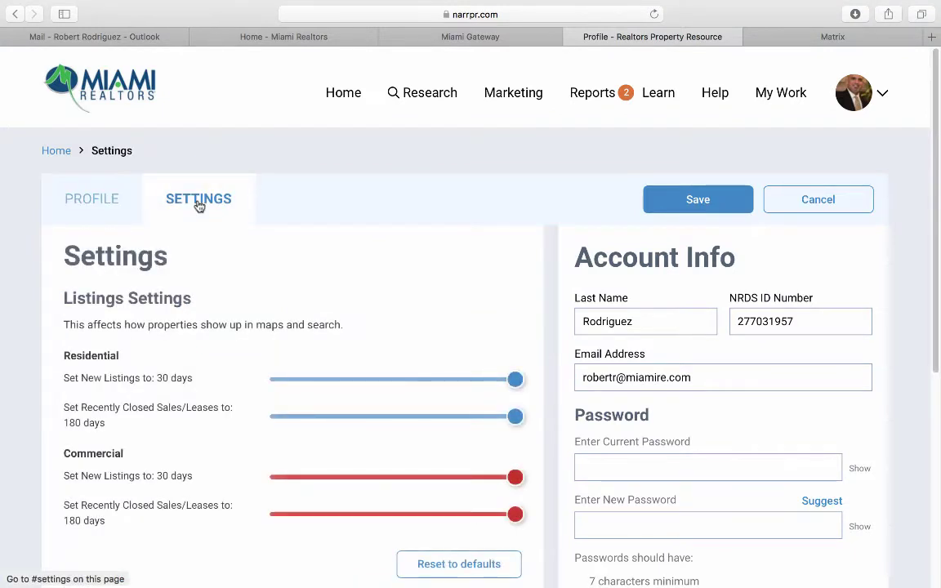
scroll(188, 269, down, 2)
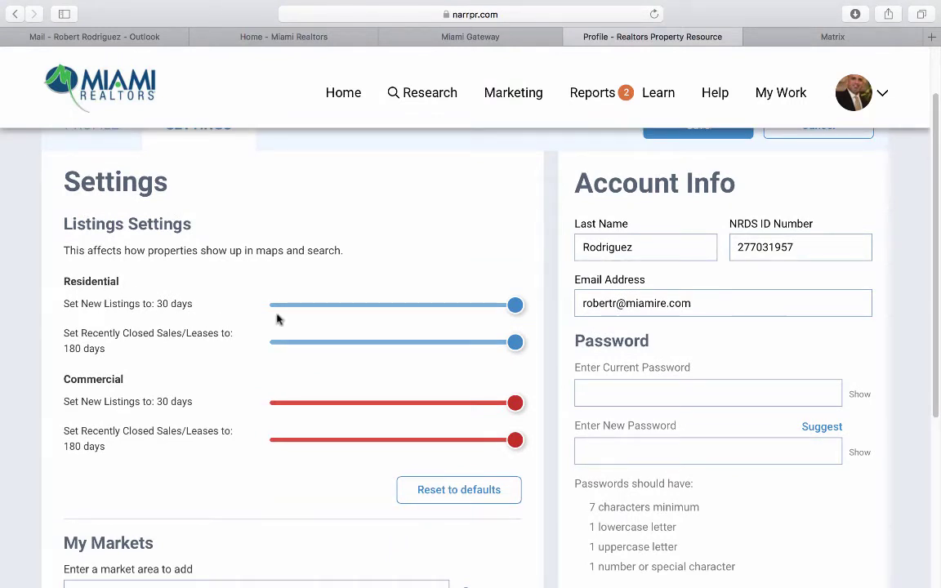
mouse_move(510, 312)
mouse_down()
mouse_move(420, 317)
mouse_move(506, 306)
mouse_up()
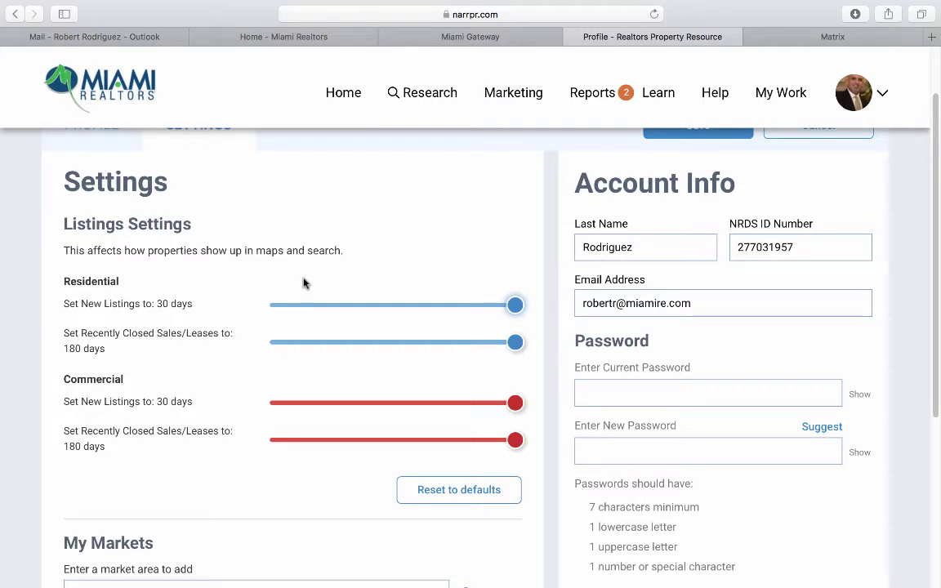
scroll(304, 281, down, 1)
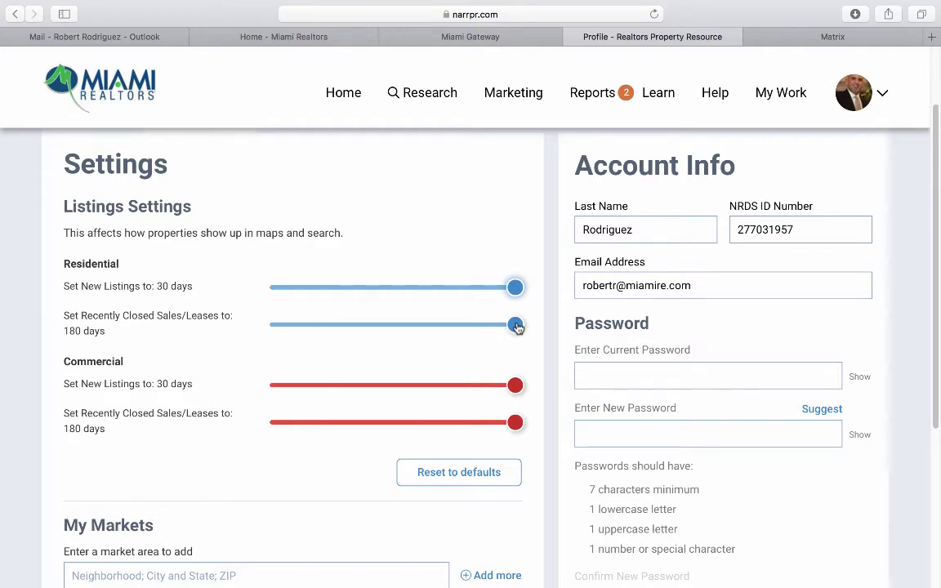
scroll(516, 326, down, 2)
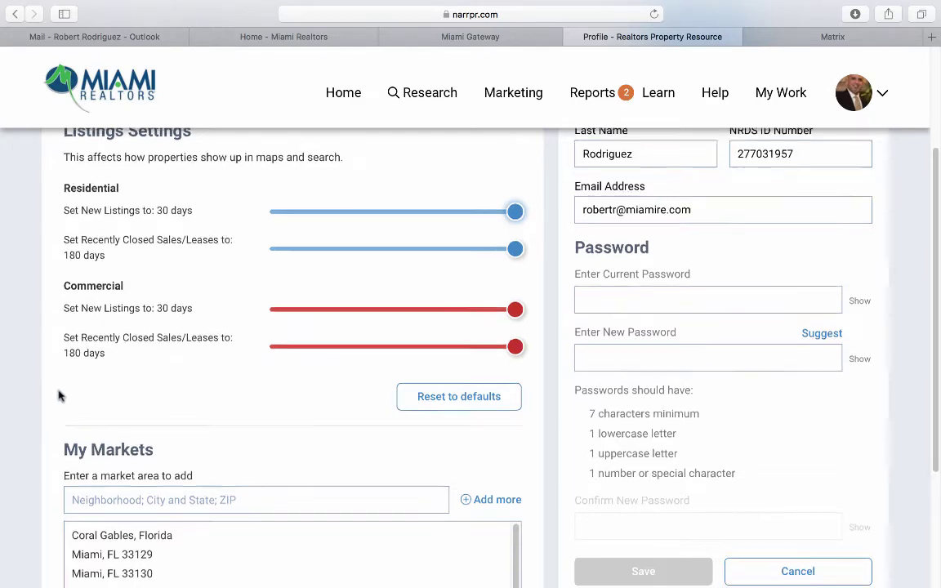
scroll(49, 376, down, 5)
scroll(51, 327, up, 4)
scroll(52, 286, down, 2)
scroll(53, 286, down, 2)
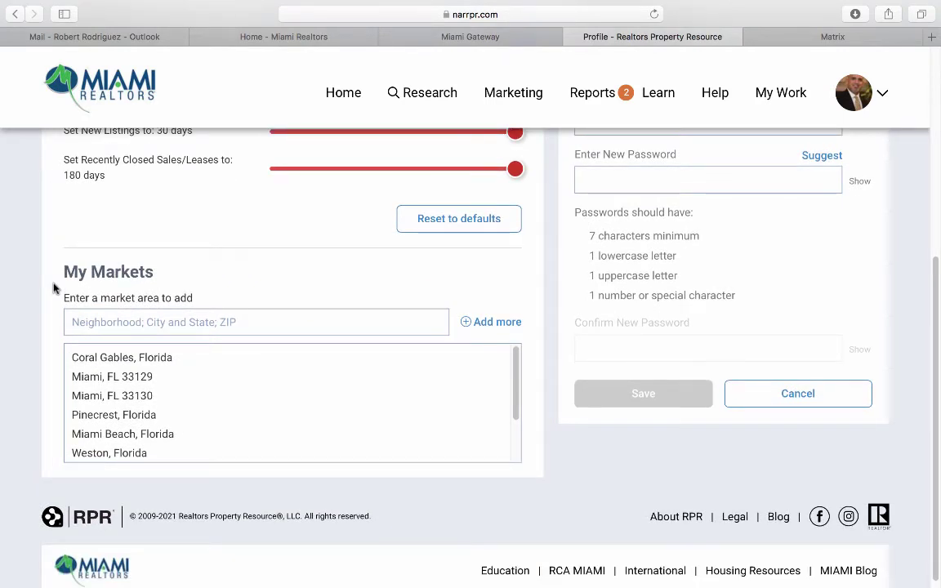
Add Pembroke Pines, Florida to My Markets, save the settings, and go back home.
click(180, 319)
text(Pembroke Pines)
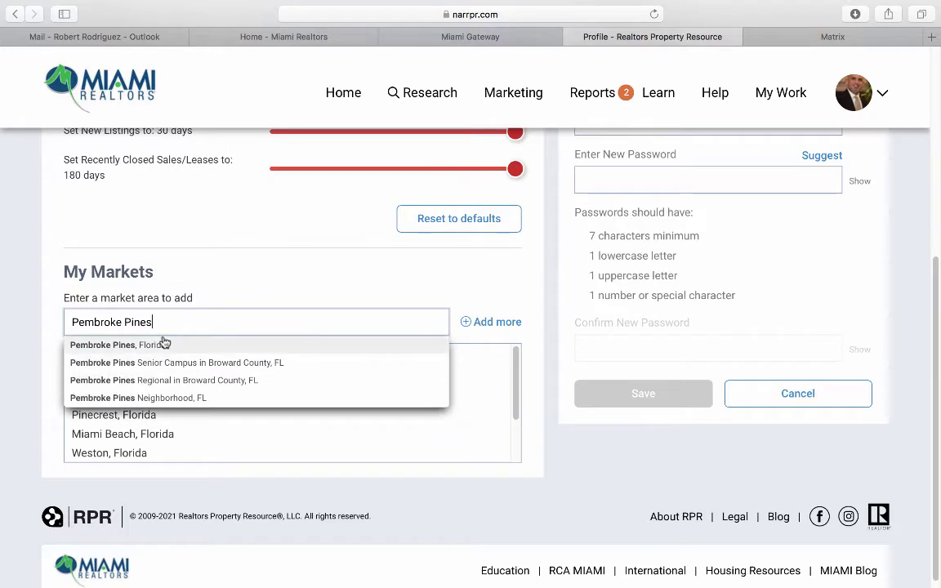
click(159, 347)
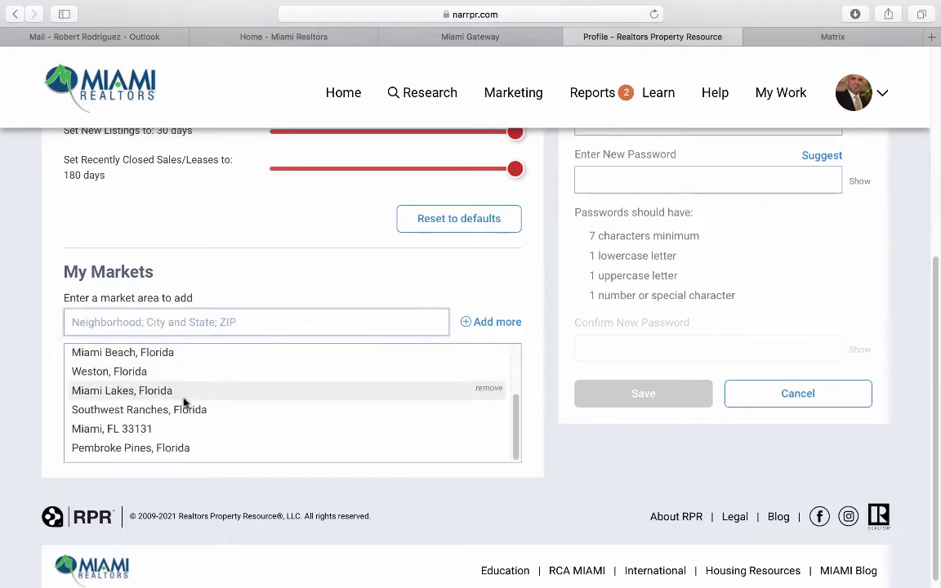
scroll(188, 404, down, 1)
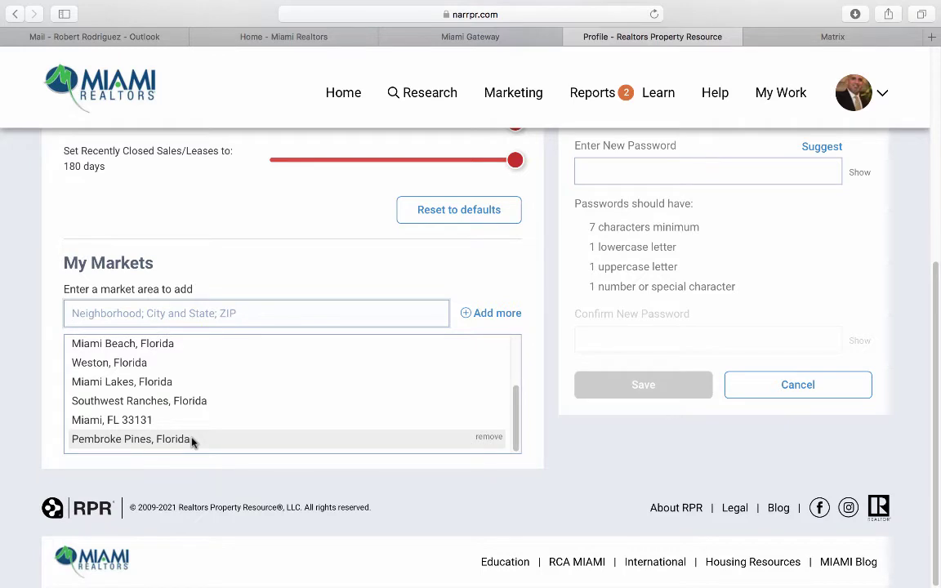
scroll(368, 425, up, 10)
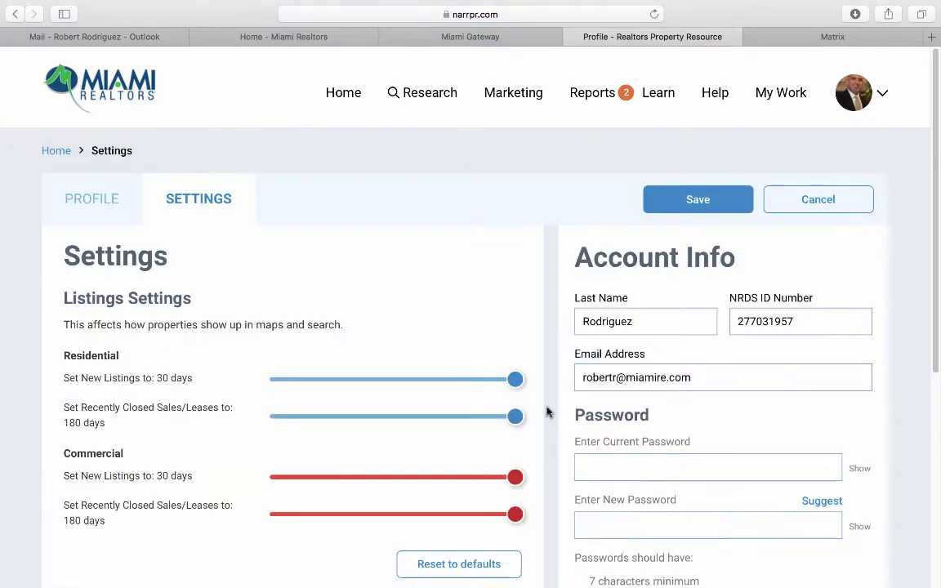
click(700, 201)
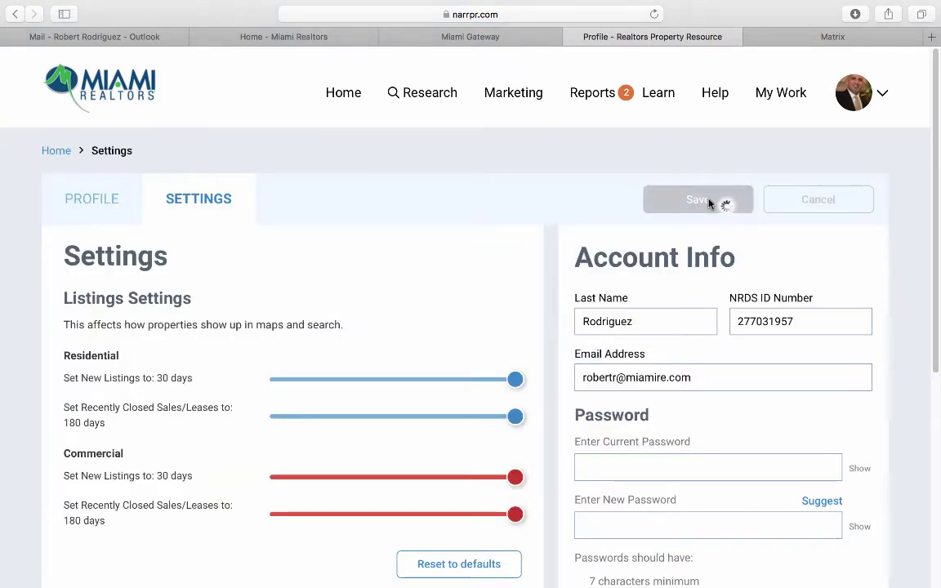
click(336, 97)
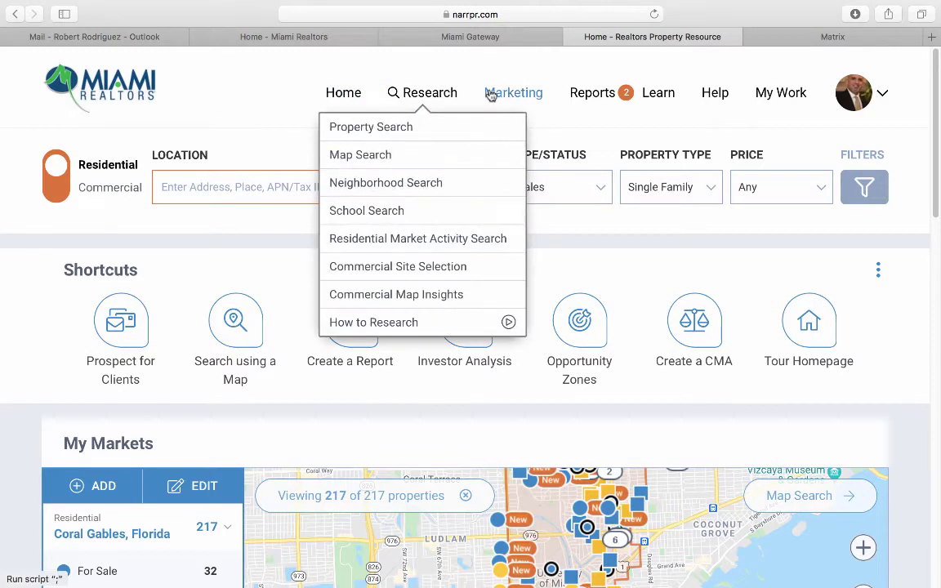
mouse_move(584, 94)
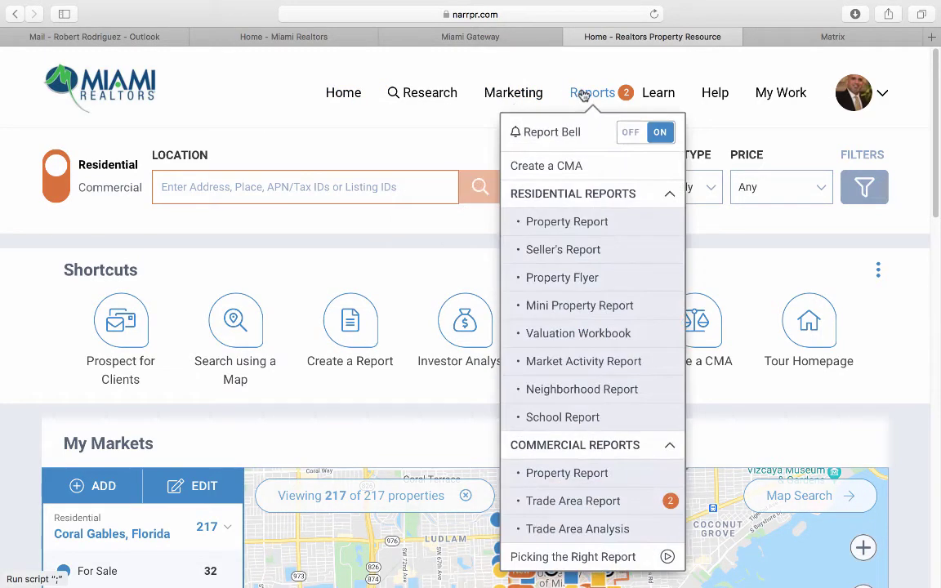
mouse_move(718, 95)
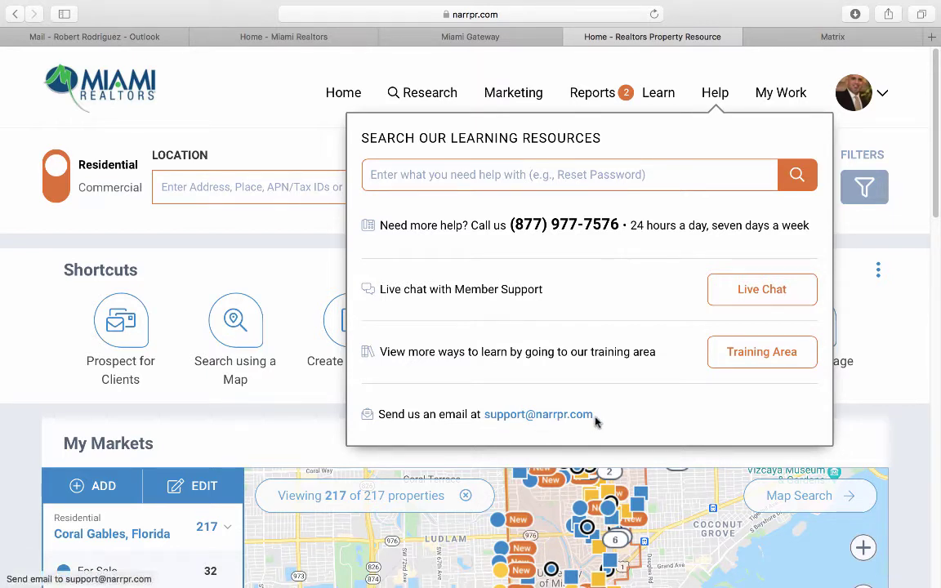
click(772, 96)
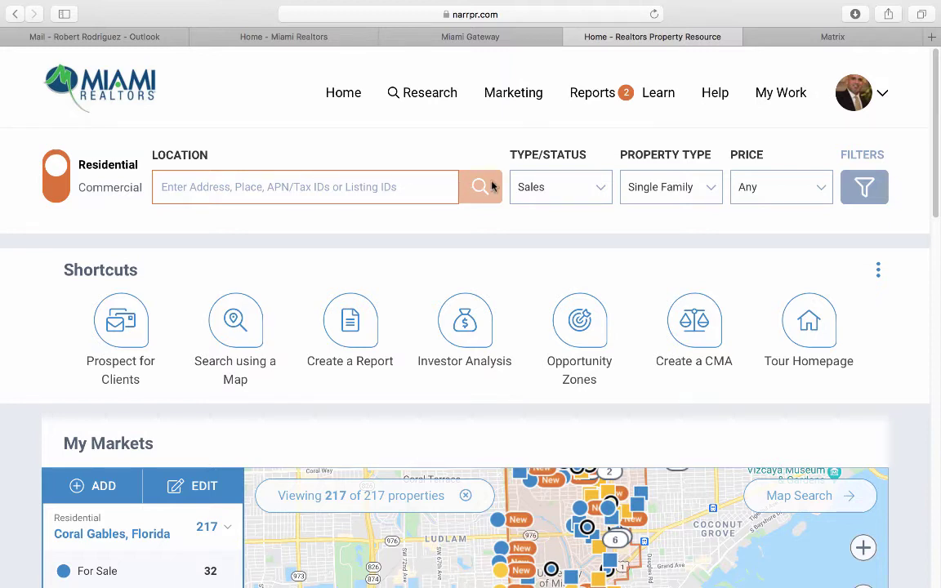
click(567, 191)
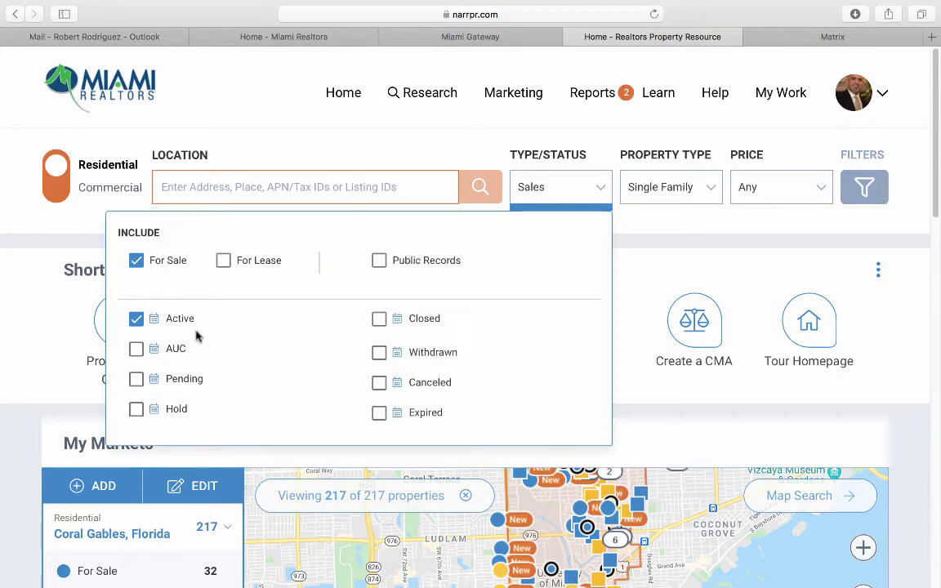
scroll(196, 335, down, 1)
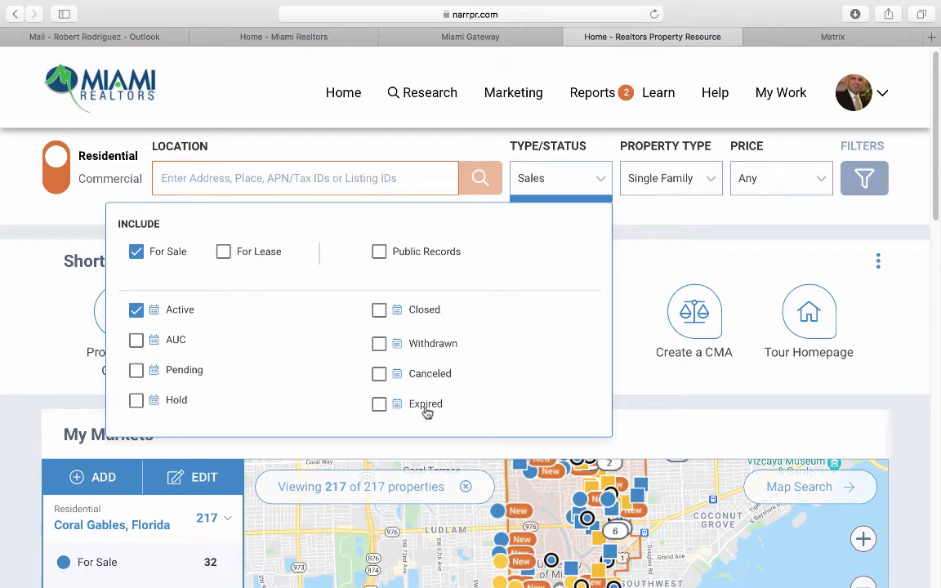
click(224, 256)
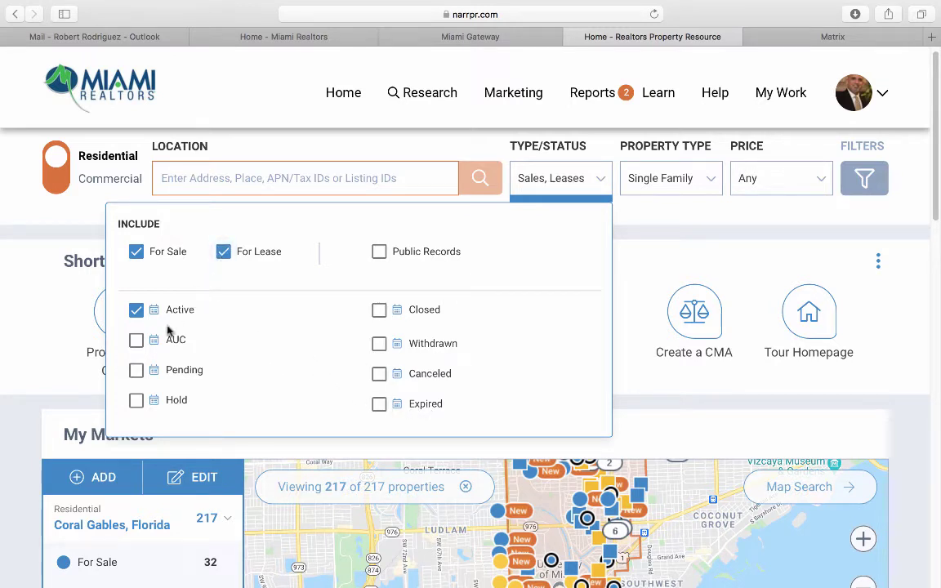
click(137, 371)
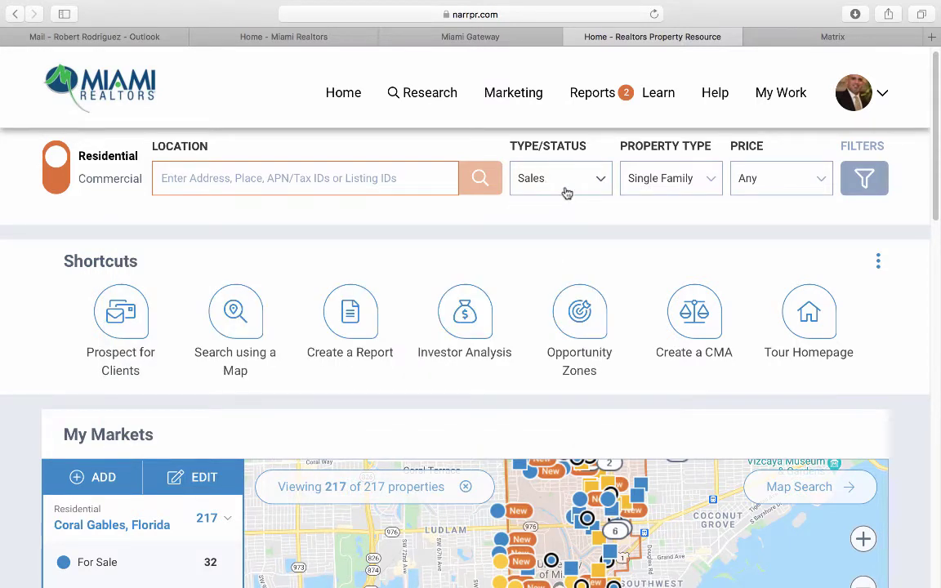
click(669, 179)
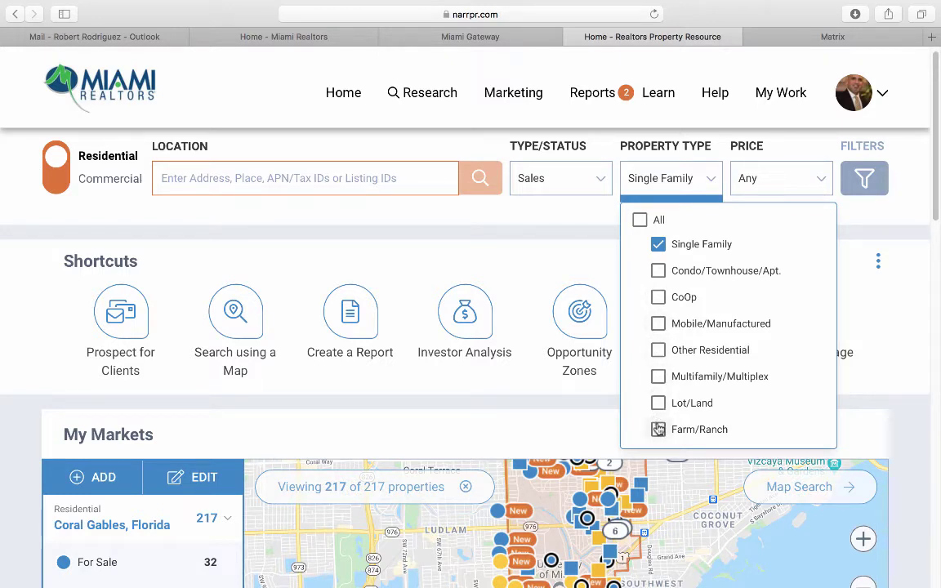
click(661, 273)
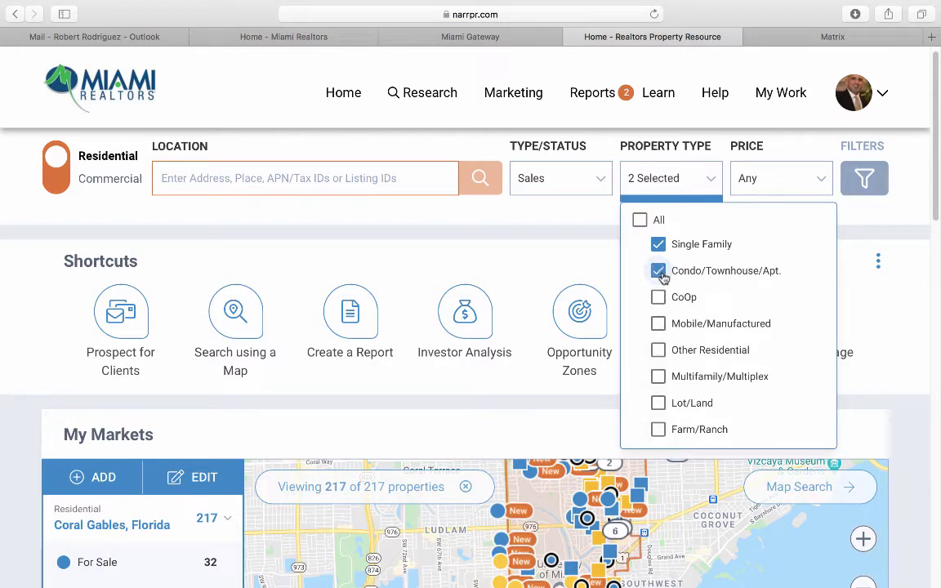
click(660, 272)
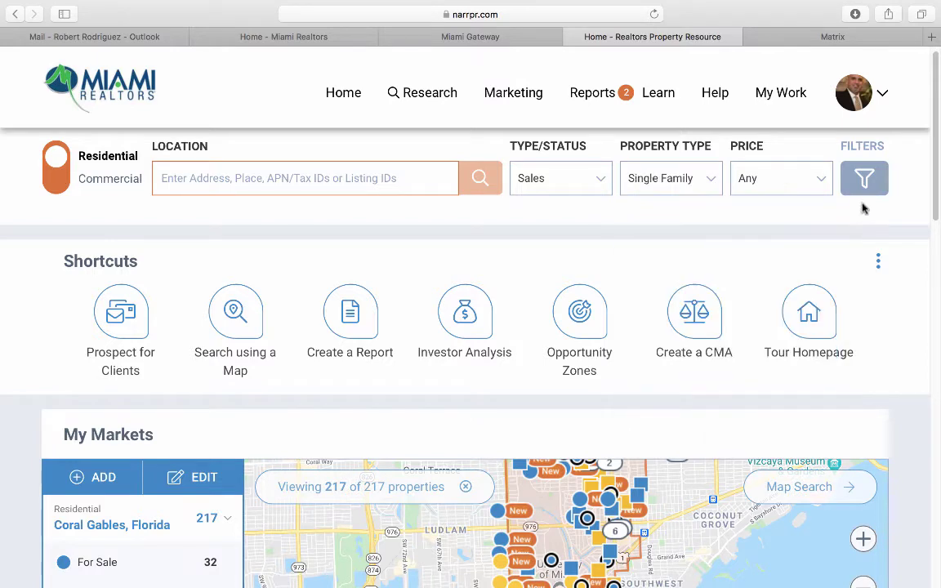
Bring up the full search filters and review Price, Size, Distressed Status, Open House and Land/Lot options.
click(864, 179)
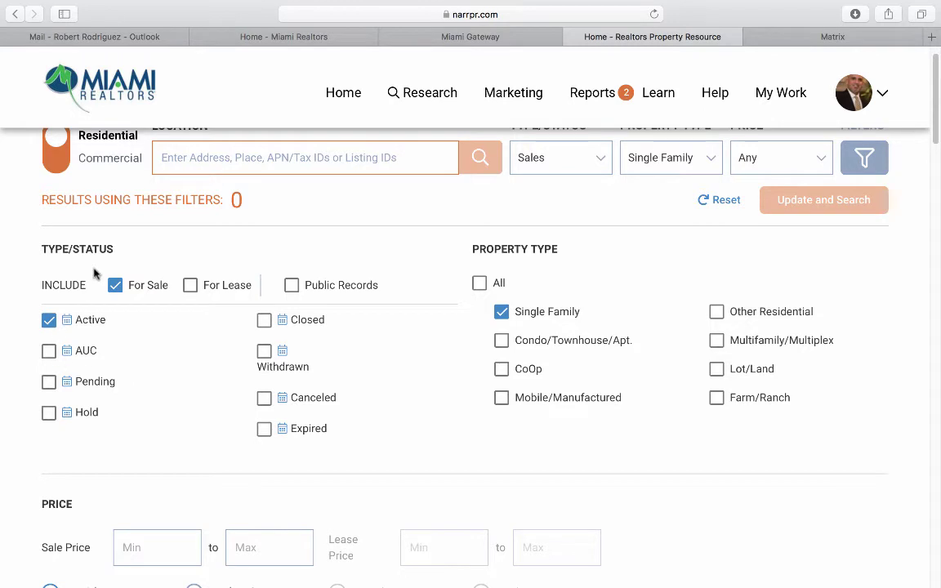
scroll(613, 319, down, 5)
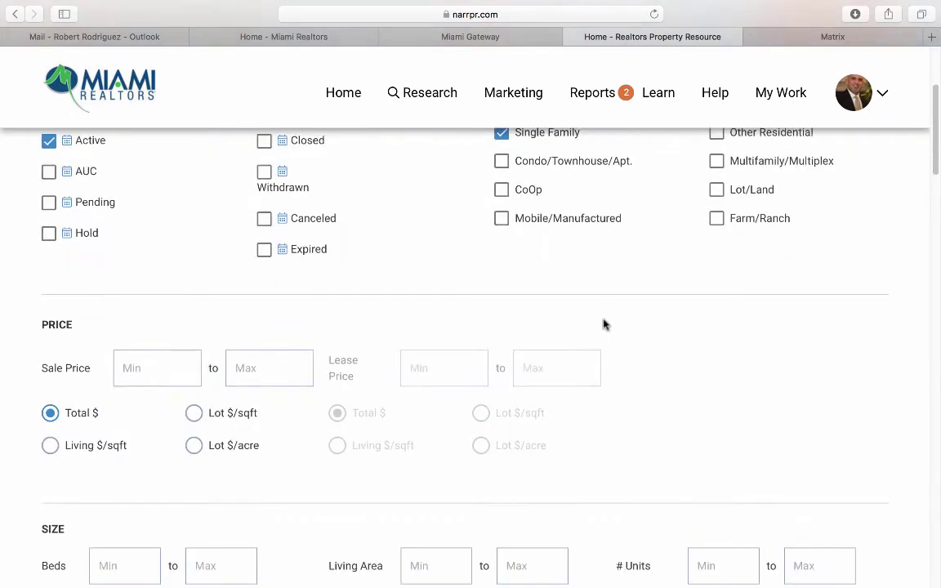
scroll(152, 375, down, 5)
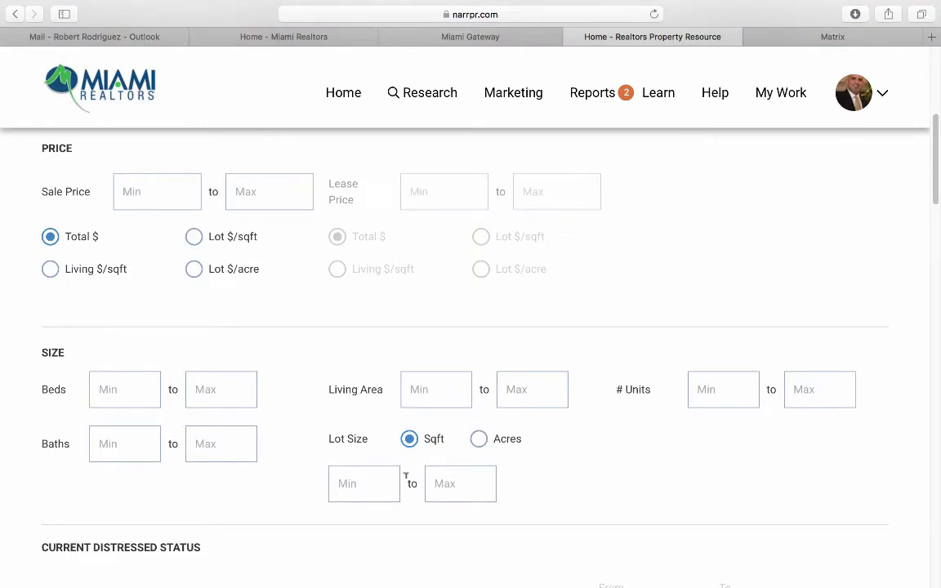
scroll(689, 376, down, 7)
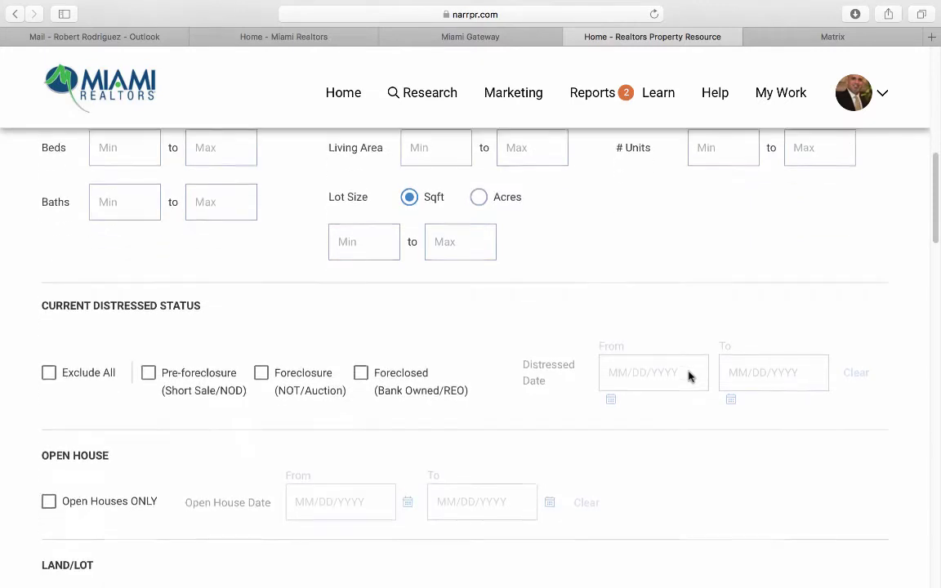
scroll(689, 376, down, 1)
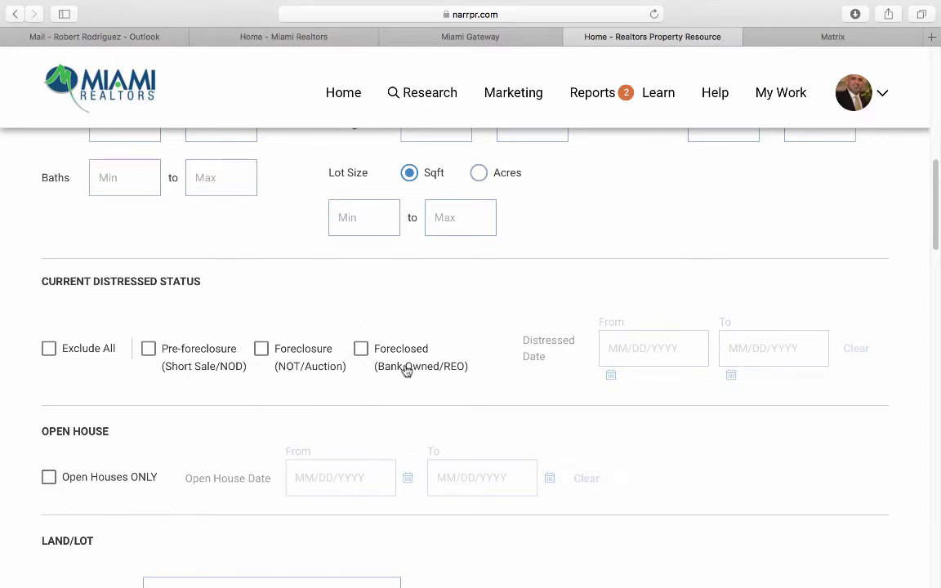
scroll(109, 372, down, 4)
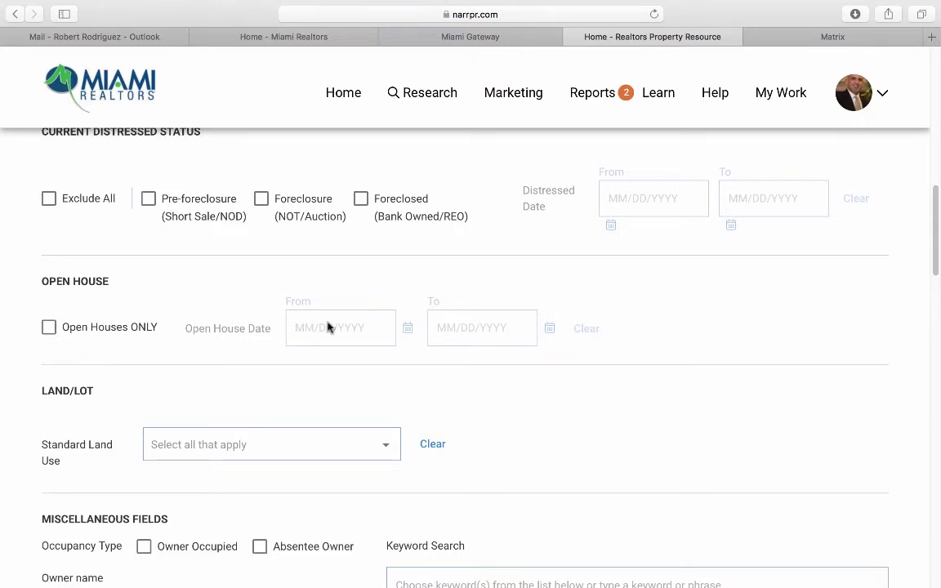
scroll(47, 413, down, 1)
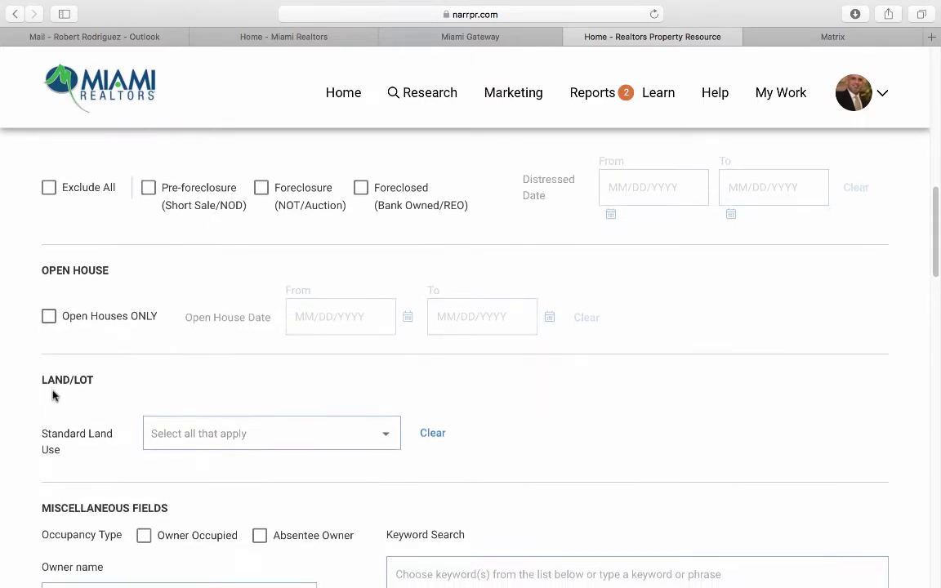
scroll(54, 395, down, 2)
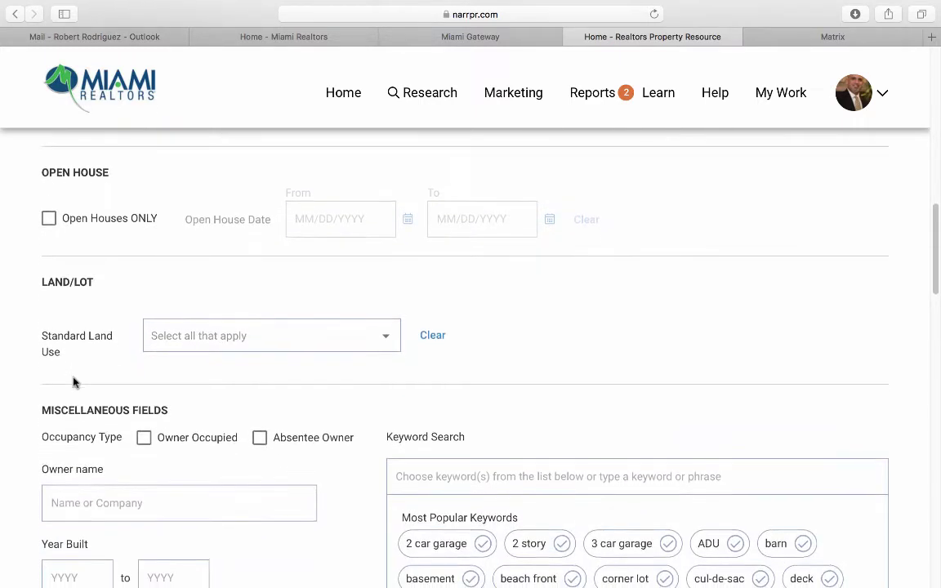
click(186, 341)
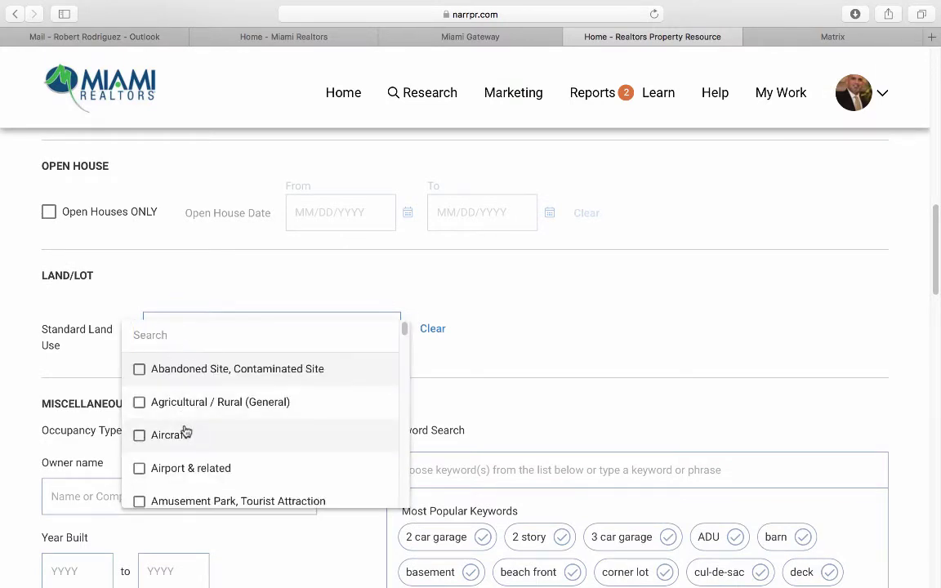
scroll(185, 430, down, 2)
scroll(187, 430, down, 4)
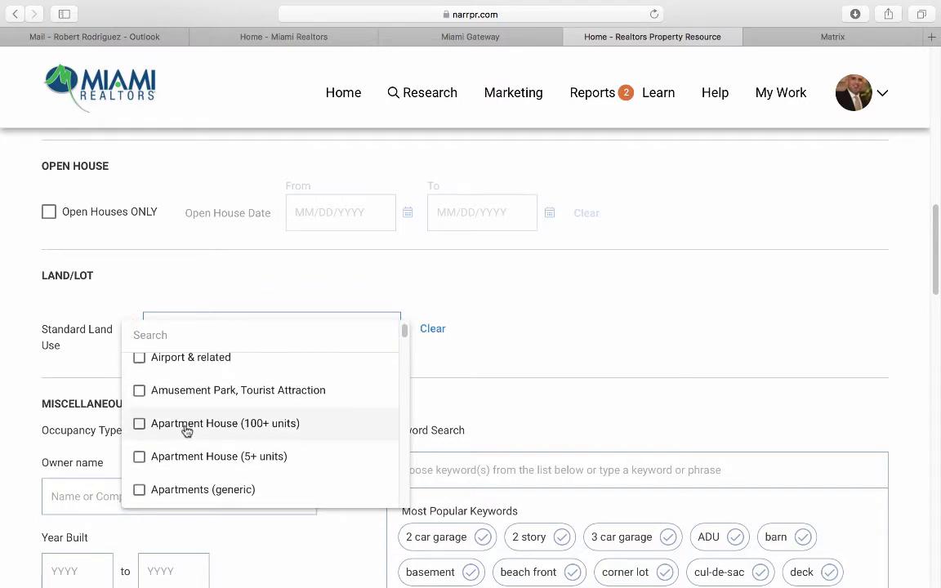
scroll(186, 430, down, 4)
scroll(305, 351, down, 2)
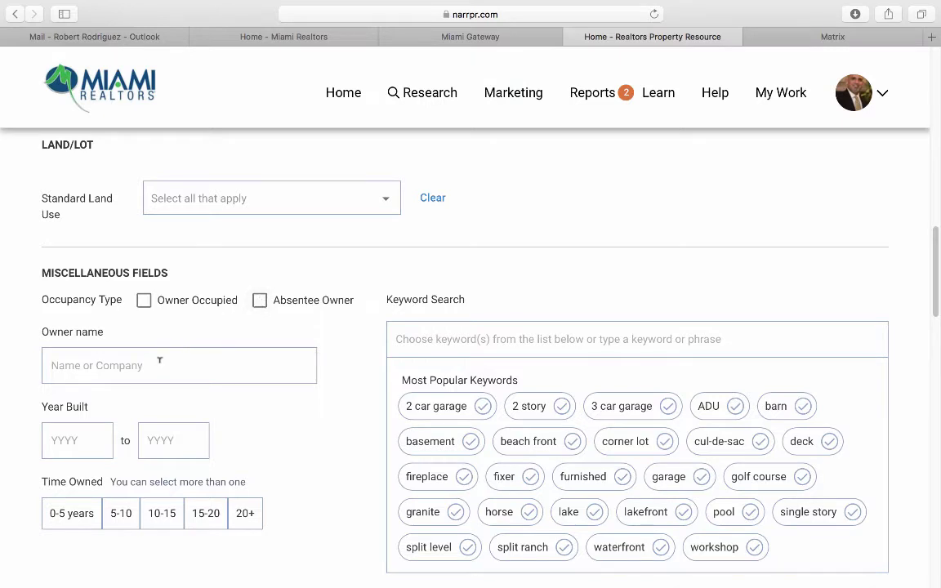
scroll(160, 361, down, 3)
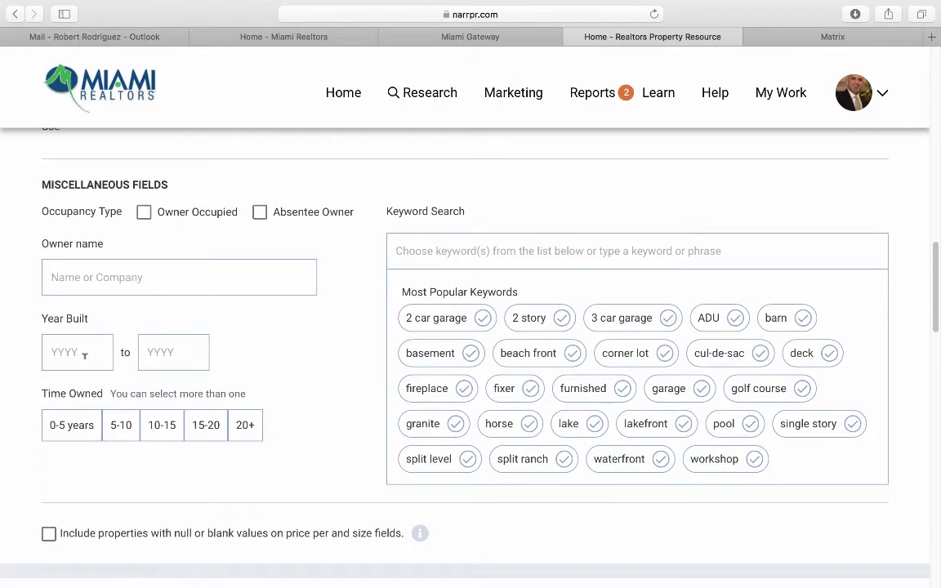
scroll(301, 347, down, 3)
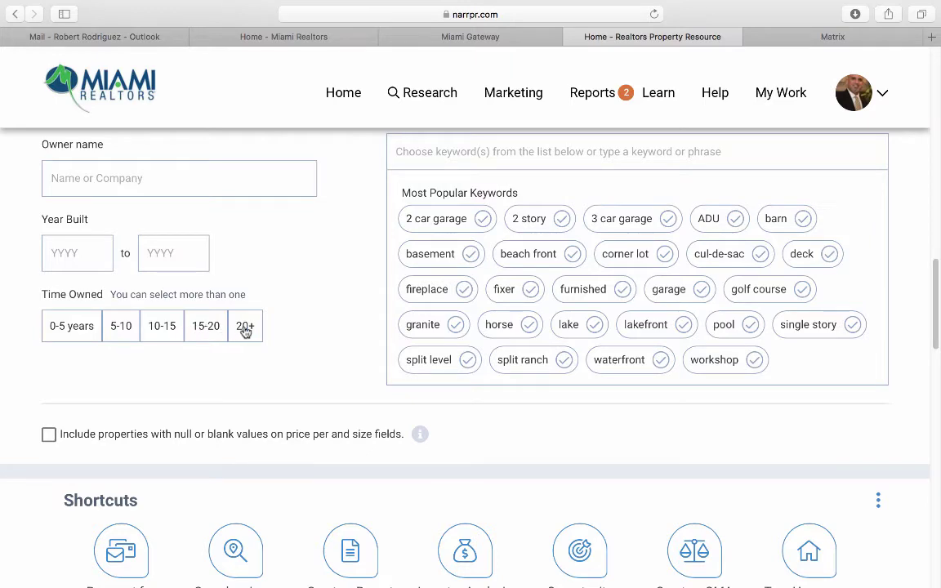
scroll(319, 335, up, 1)
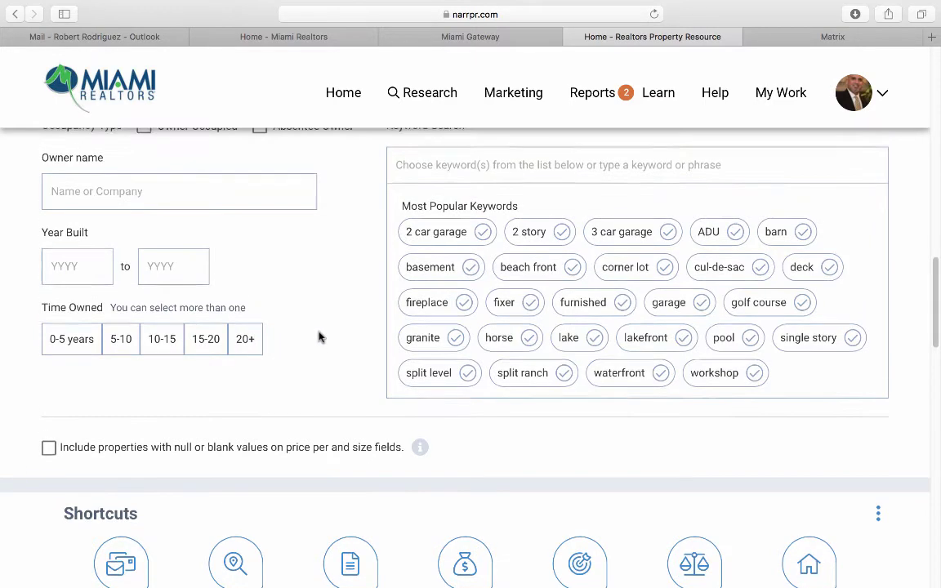
scroll(319, 336, up, 3)
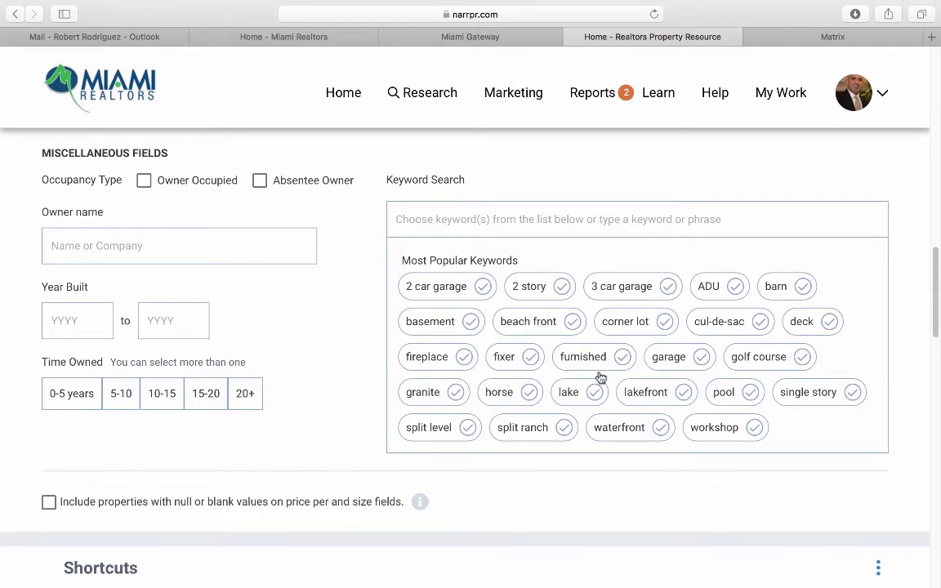
scroll(441, 433, down, 1)
scroll(322, 430, up, 3)
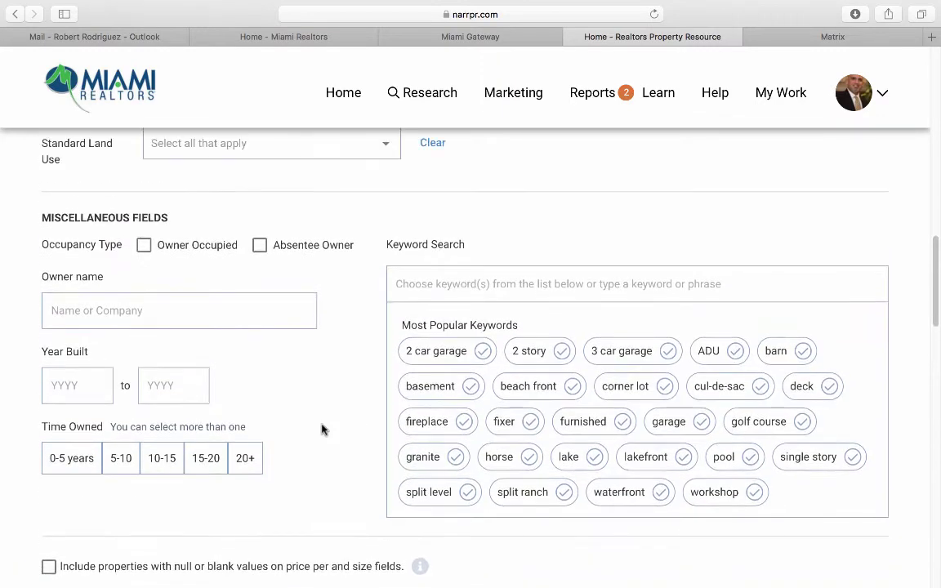
scroll(322, 430, up, 10)
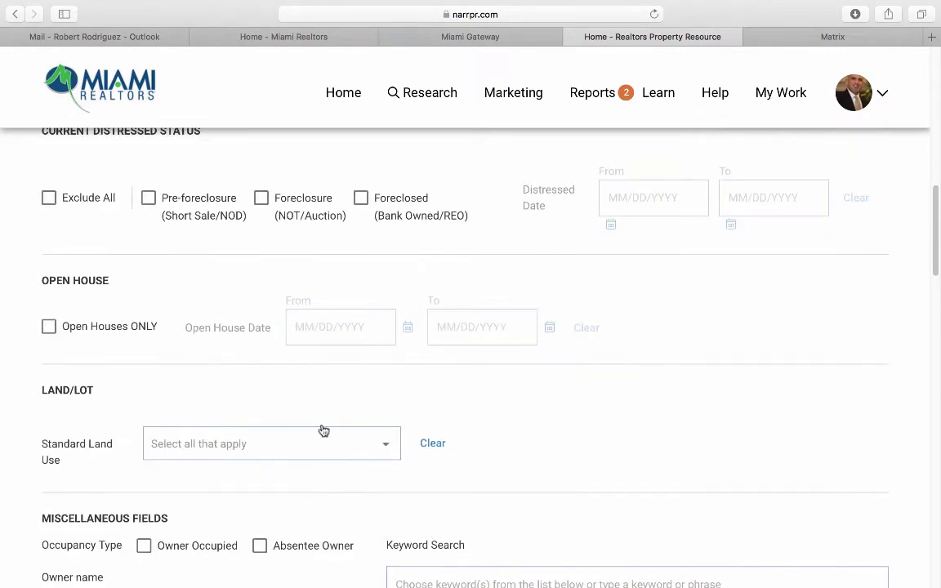
scroll(324, 430, up, 10)
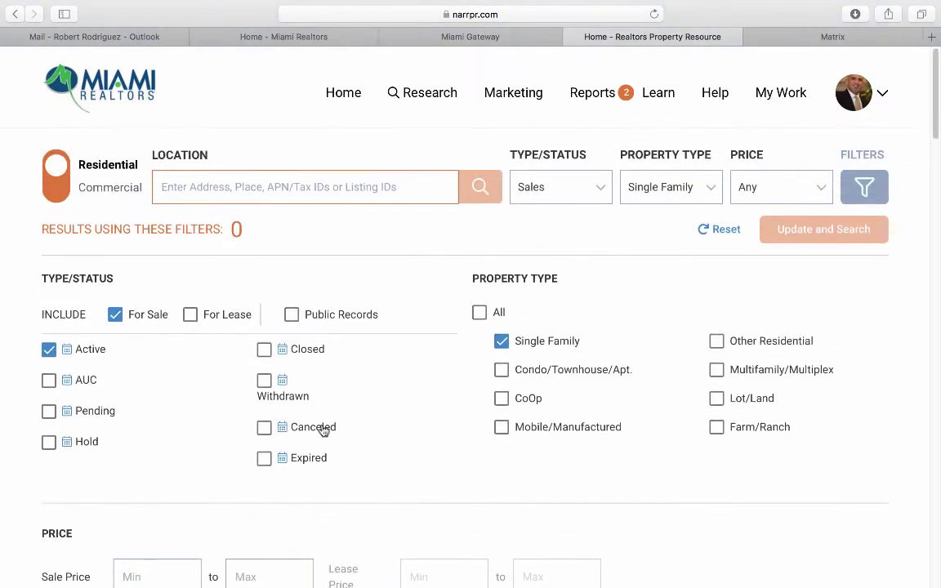
click(345, 95)
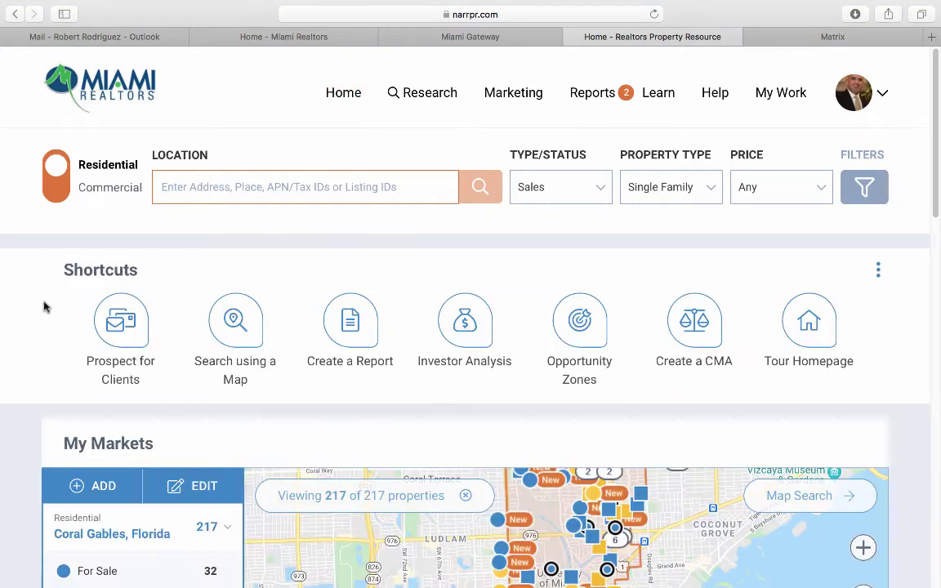
scroll(50, 286, down, 1)
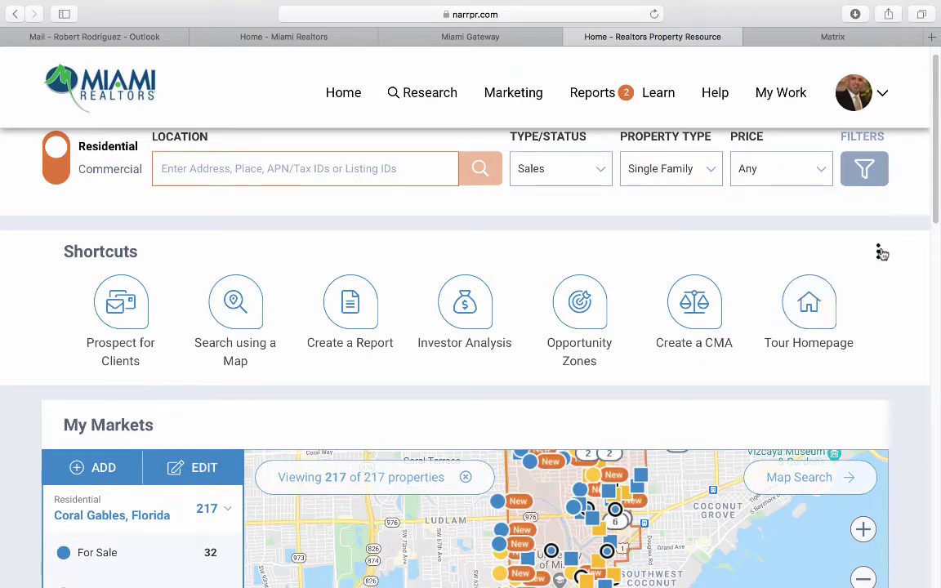
click(880, 252)
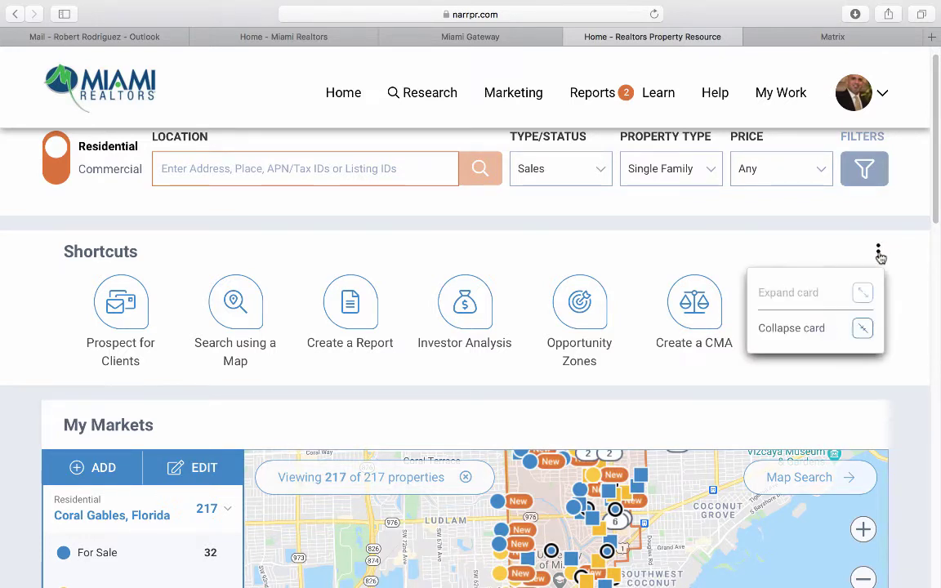
click(817, 329)
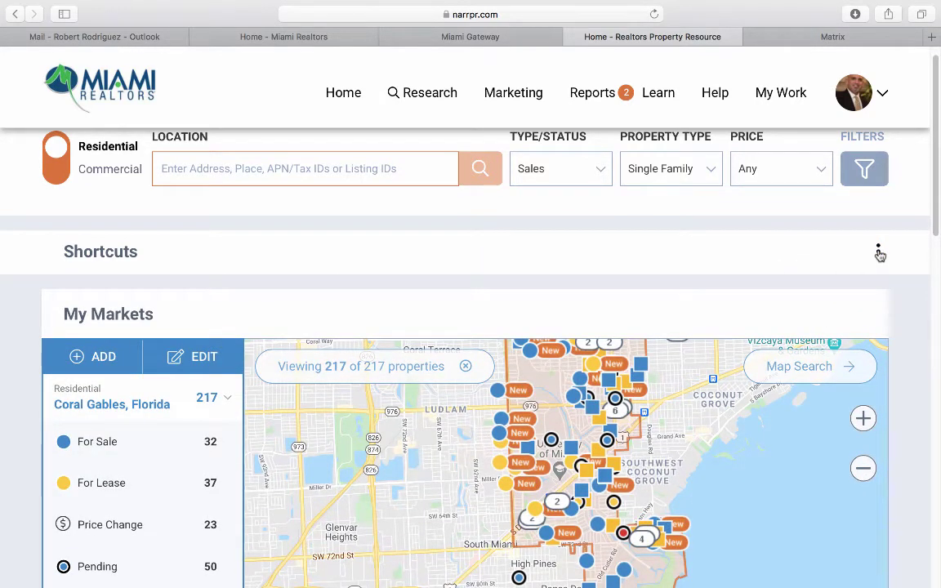
click(878, 254)
click(831, 294)
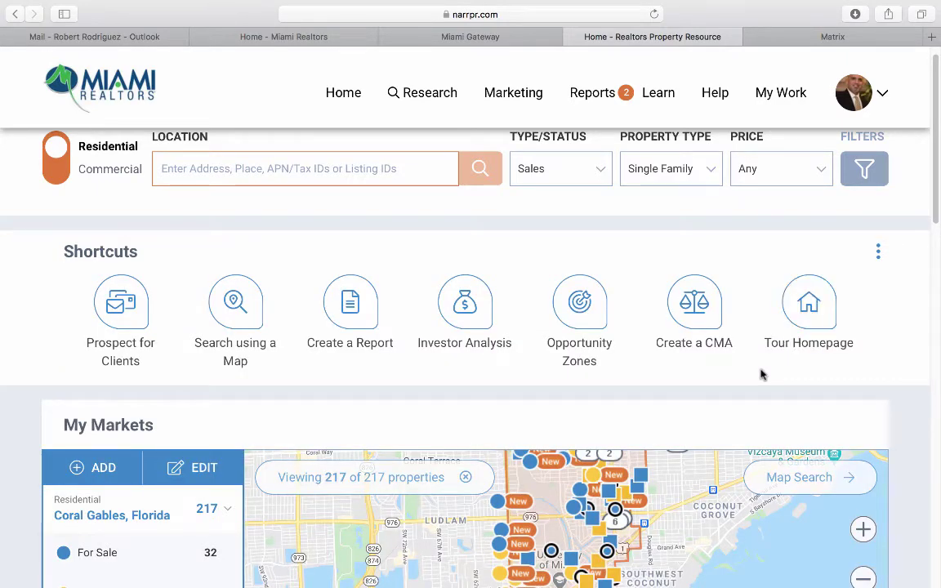
scroll(30, 420, down, 3)
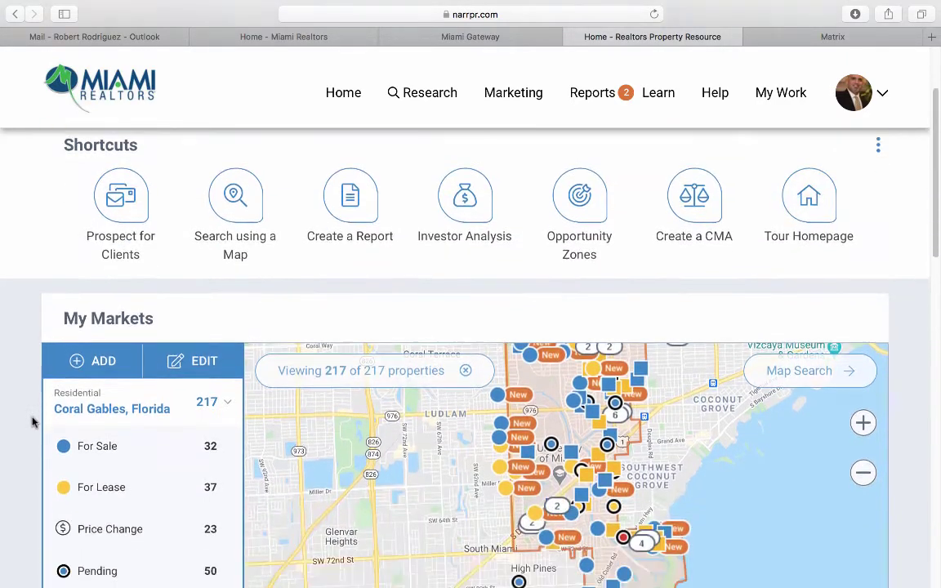
scroll(34, 422, down, 2)
scroll(33, 422, down, 2)
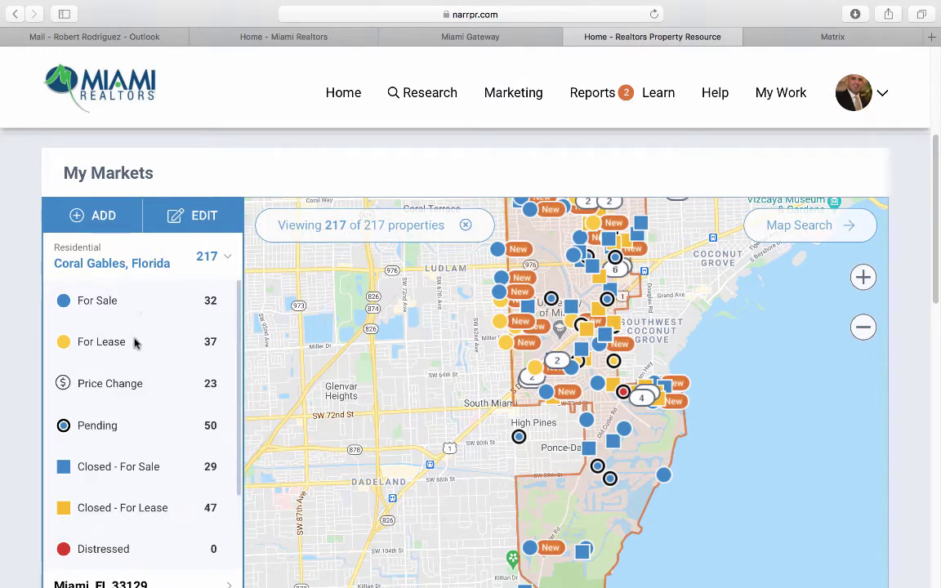
scroll(133, 349, down, 2)
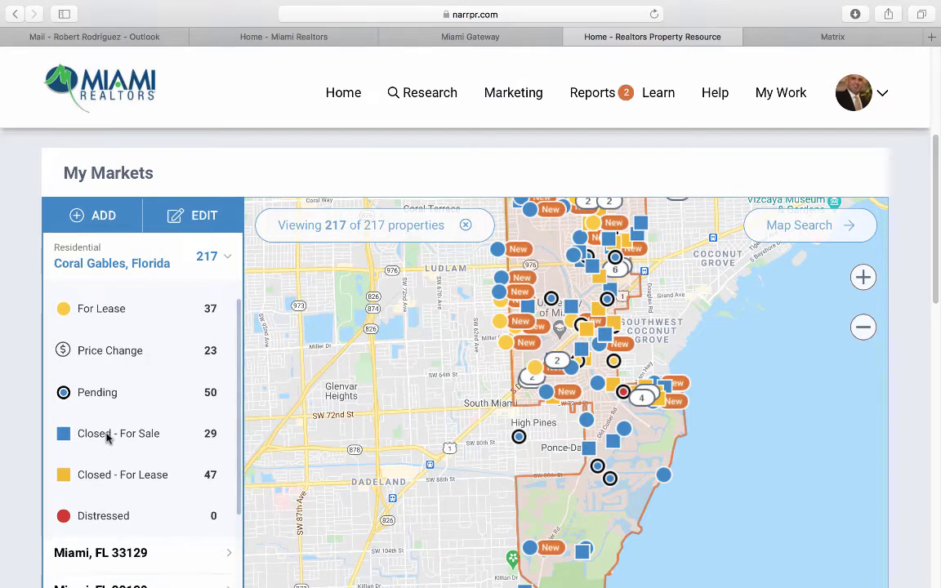
scroll(107, 438, down, 1)
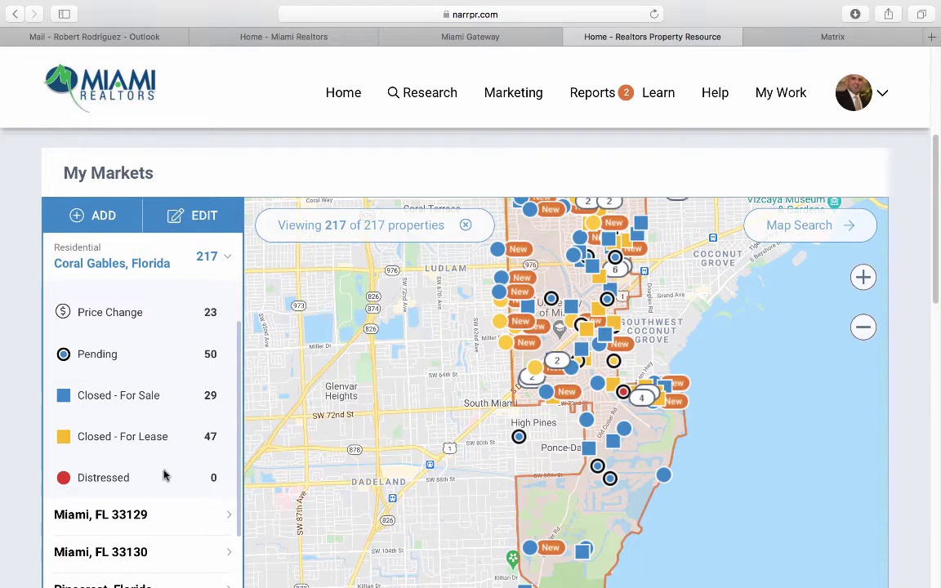
scroll(435, 334, up, 1)
drag(436, 335, 393, 365)
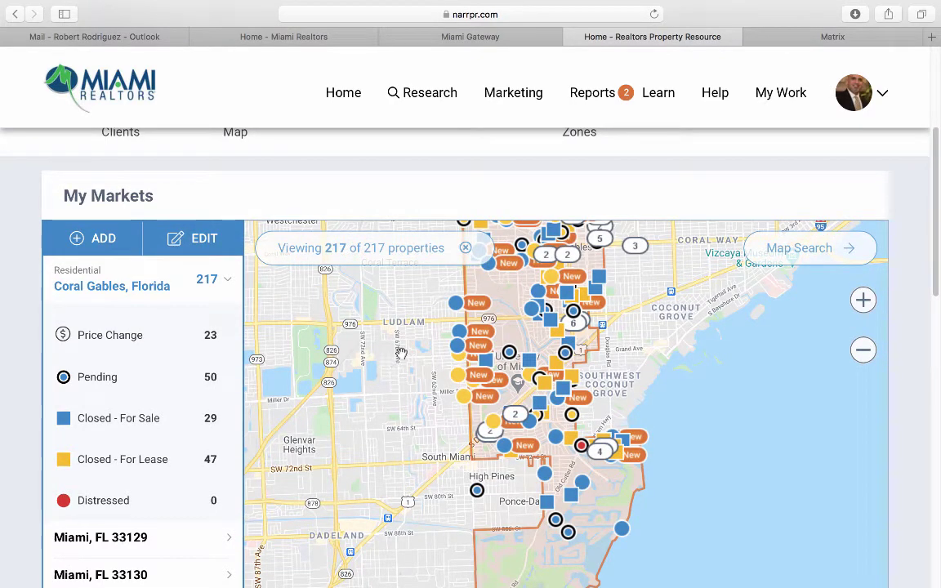
click(473, 308)
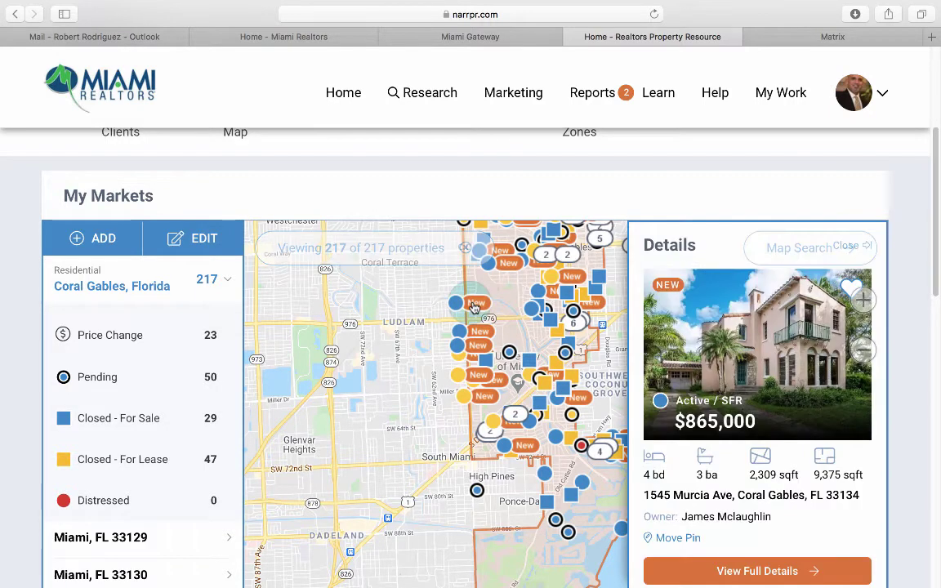
click(757, 571)
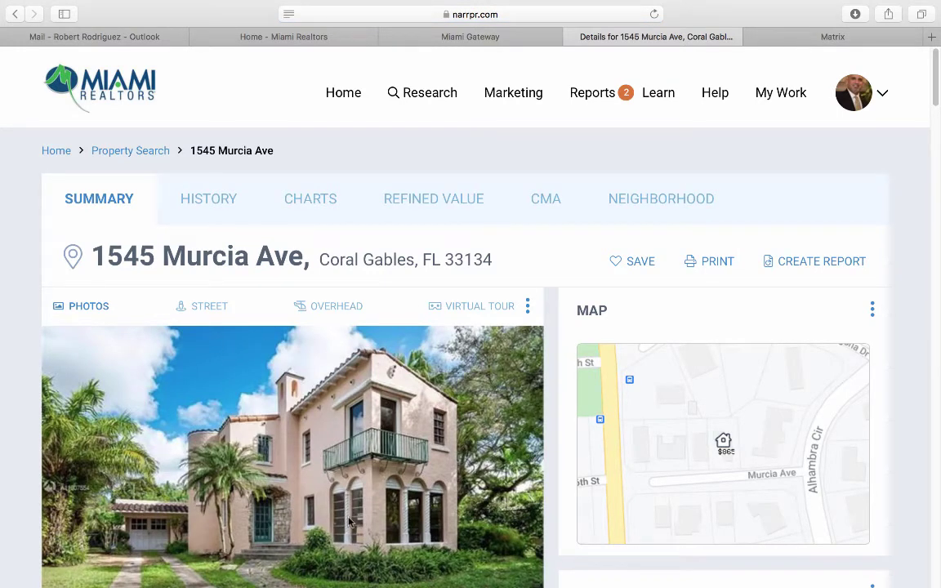
scroll(348, 522, down, 4)
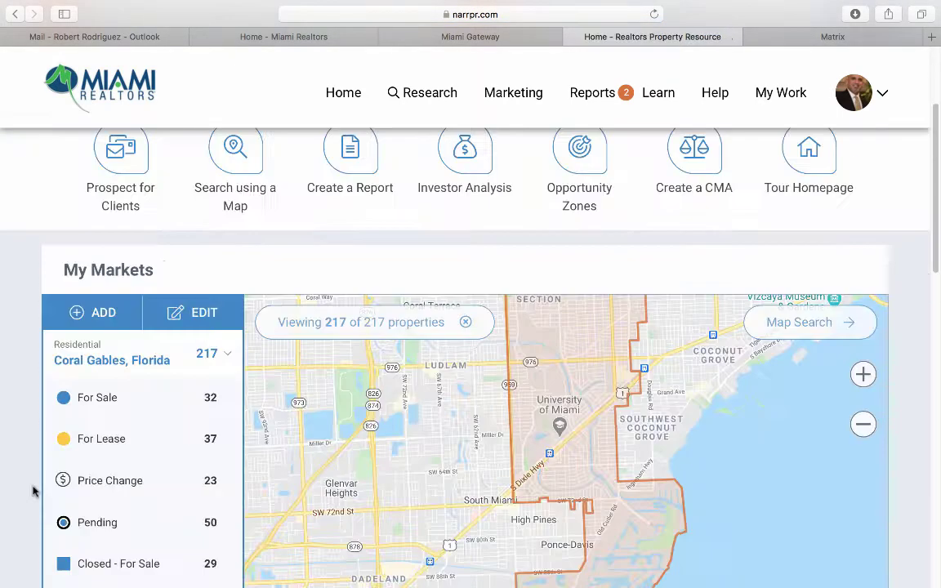
scroll(33, 491, down, 1)
scroll(33, 491, down, 5)
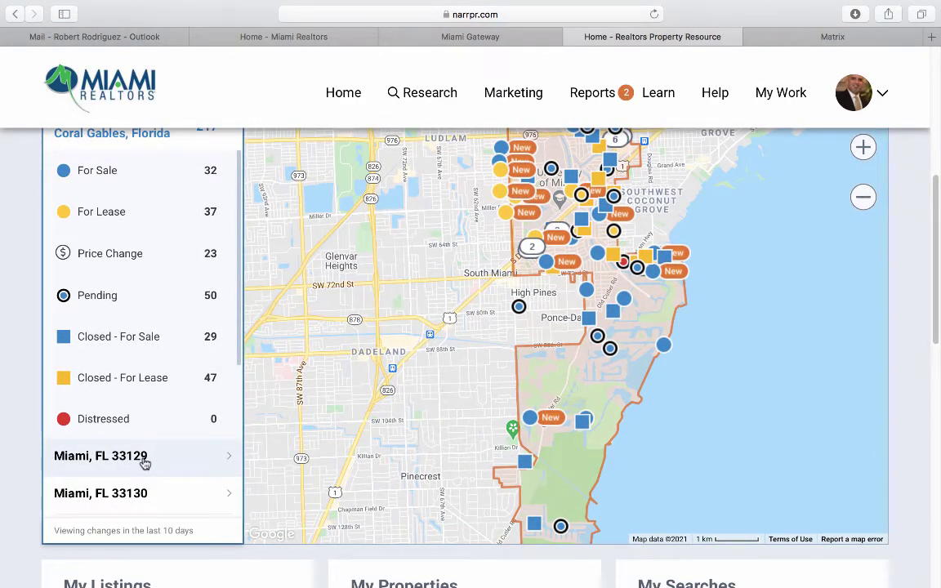
Show the Miami, FL 33129 market in My Markets, zoom its map out one level, and return home.
click(144, 463)
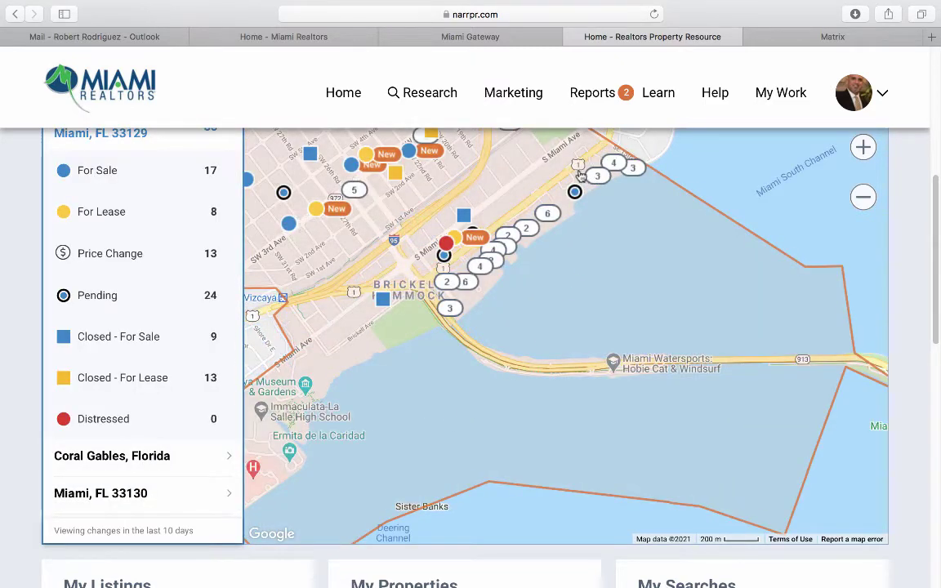
click(863, 197)
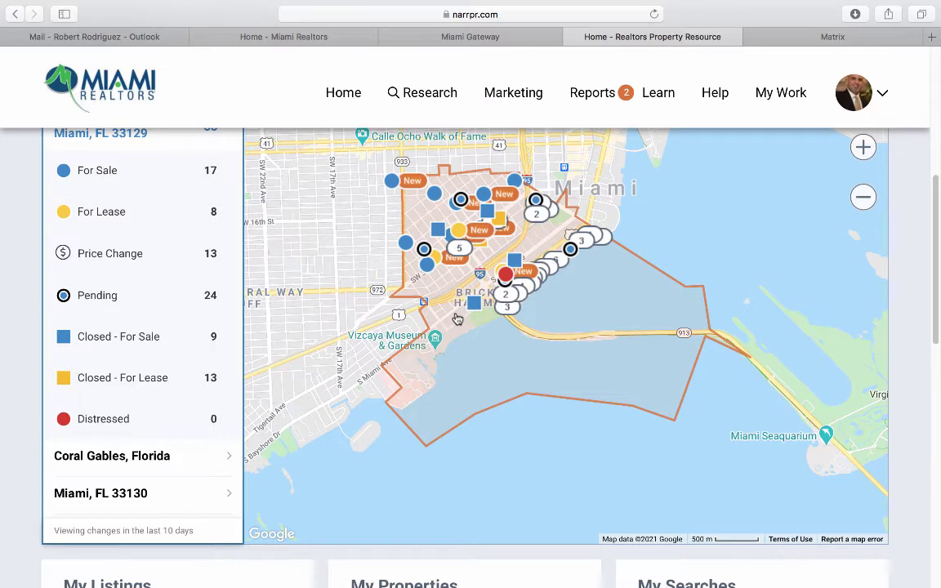
scroll(154, 385, down, 4)
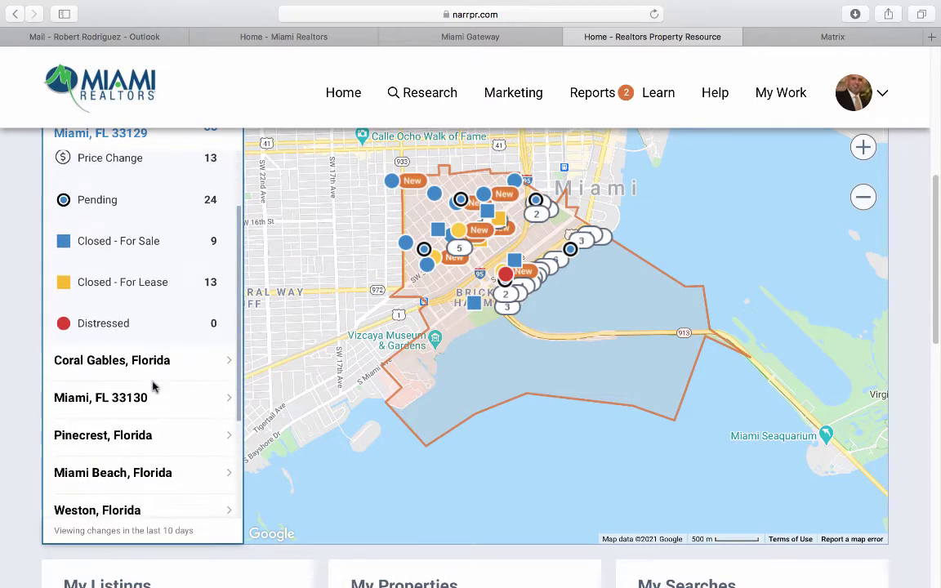
scroll(153, 386, down, 1)
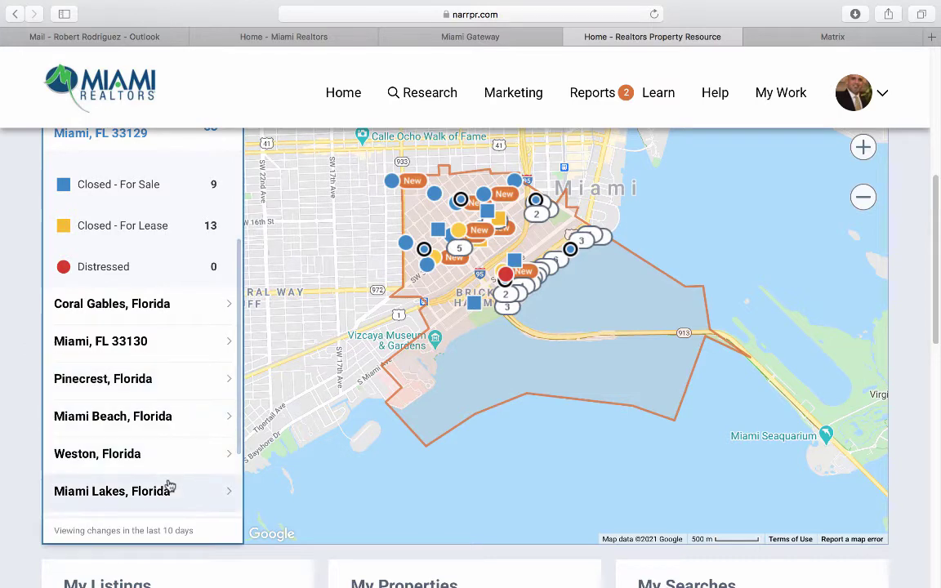
scroll(169, 487, up, 5)
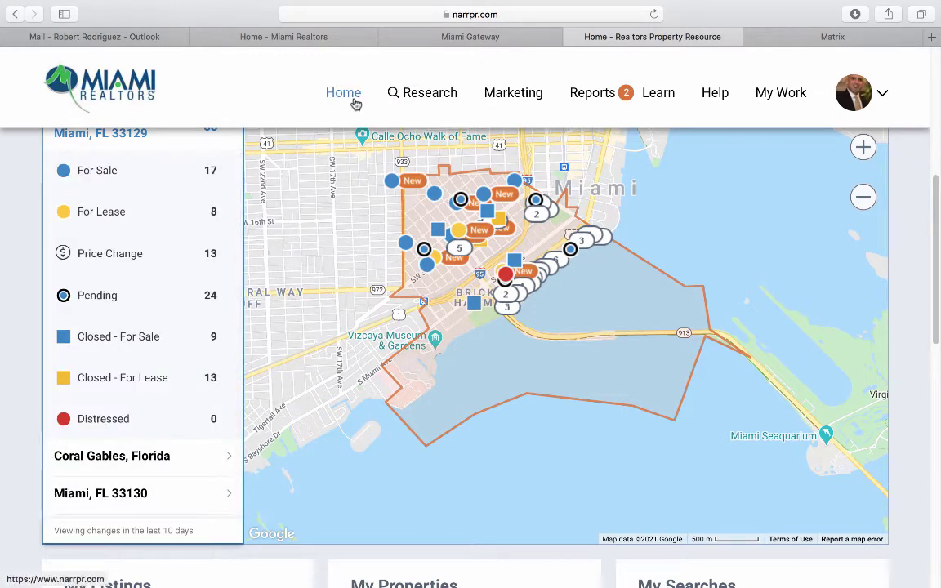
click(350, 96)
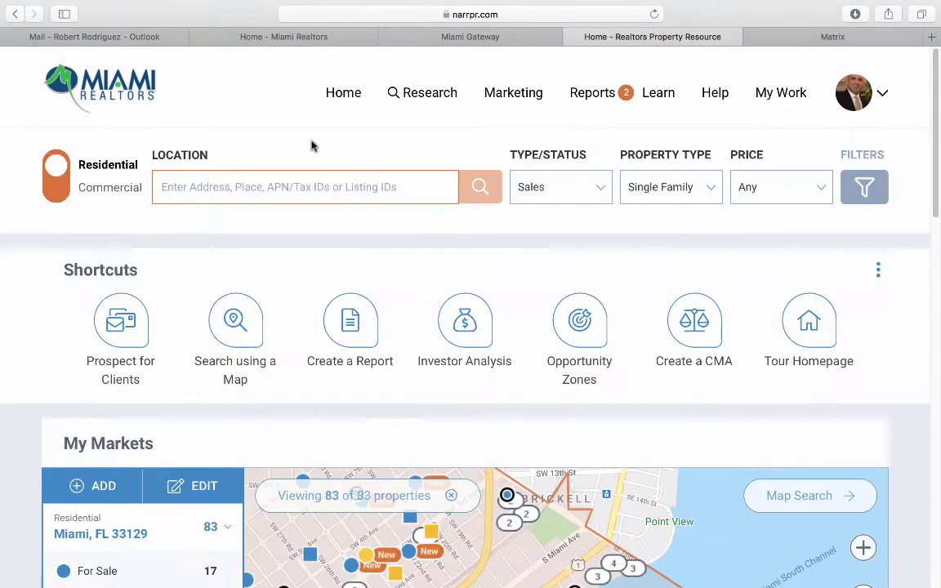
click(52, 196)
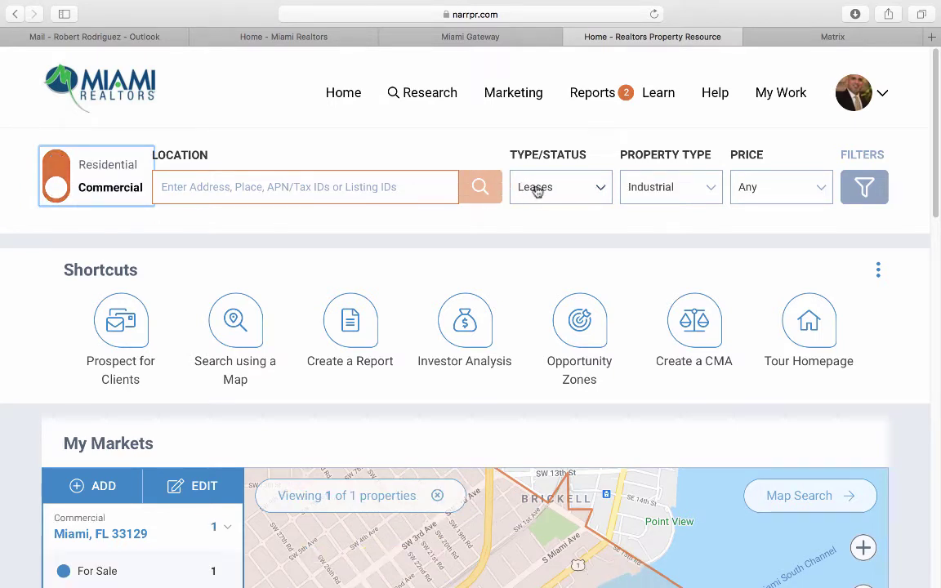
click(662, 190)
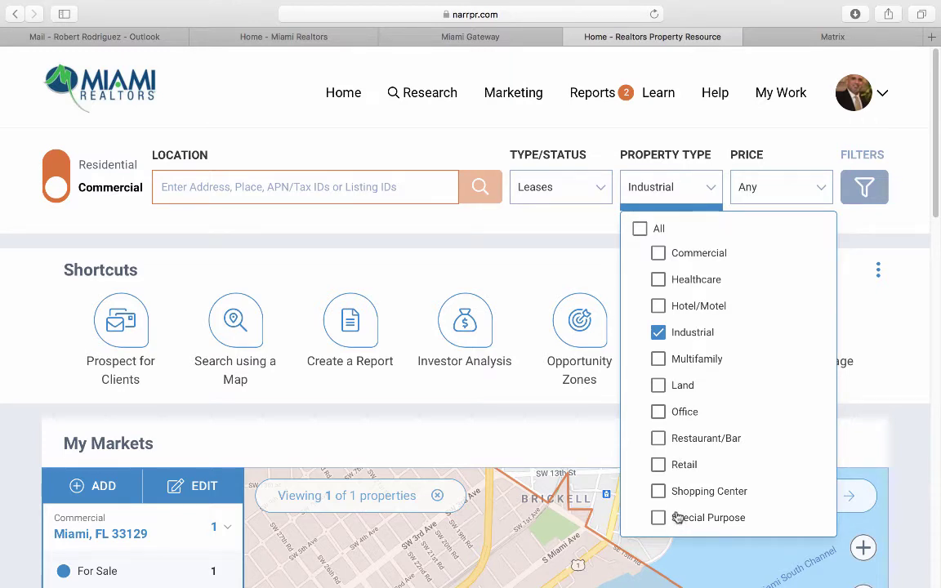
click(56, 167)
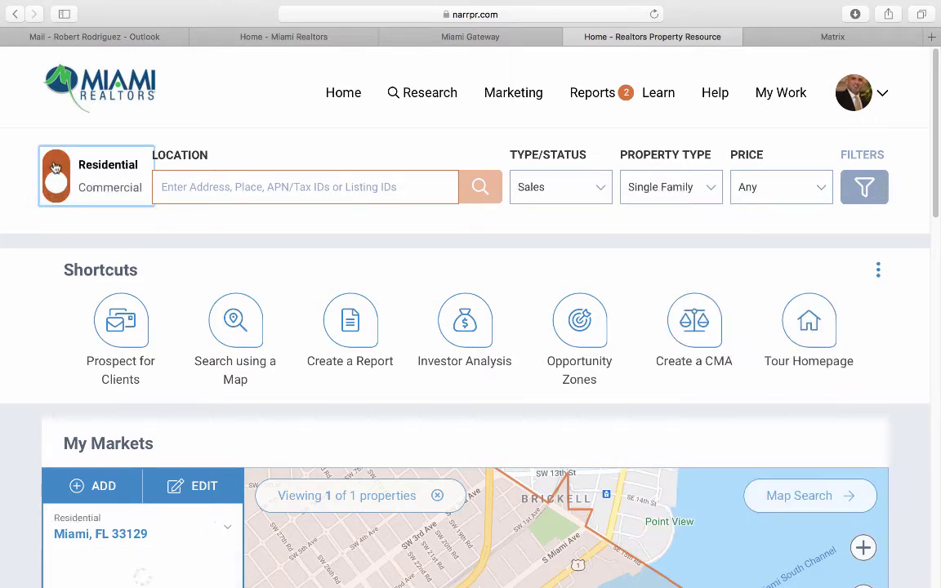
click(636, 198)
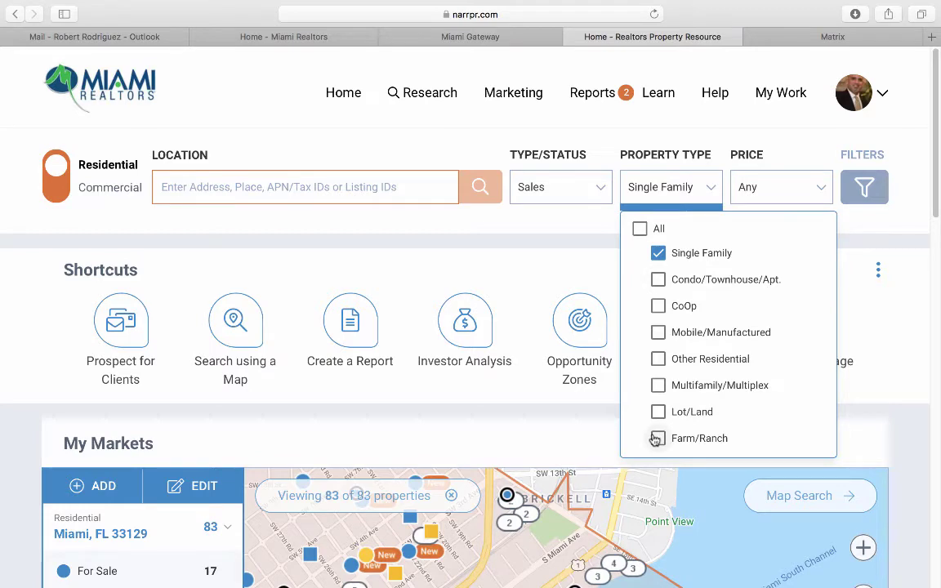
click(317, 246)
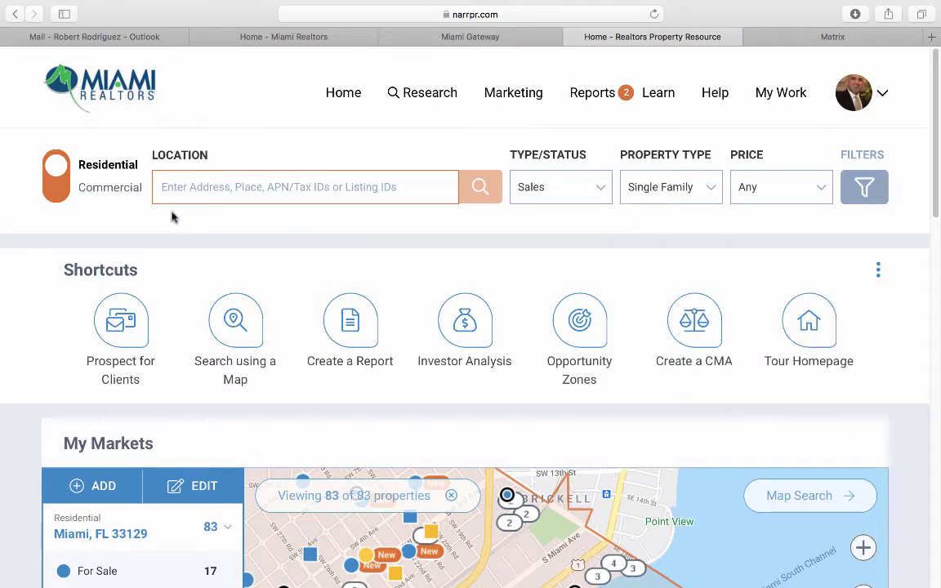
click(181, 181)
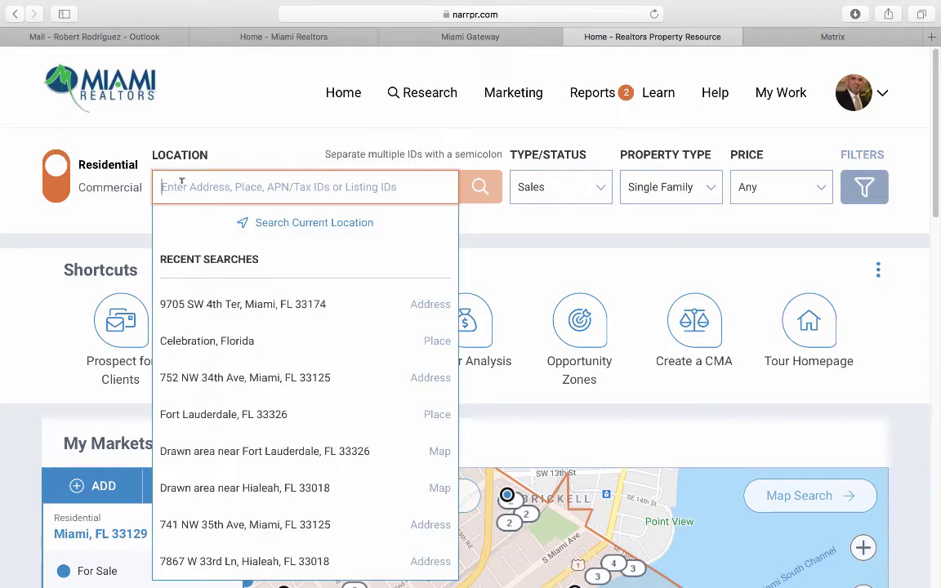
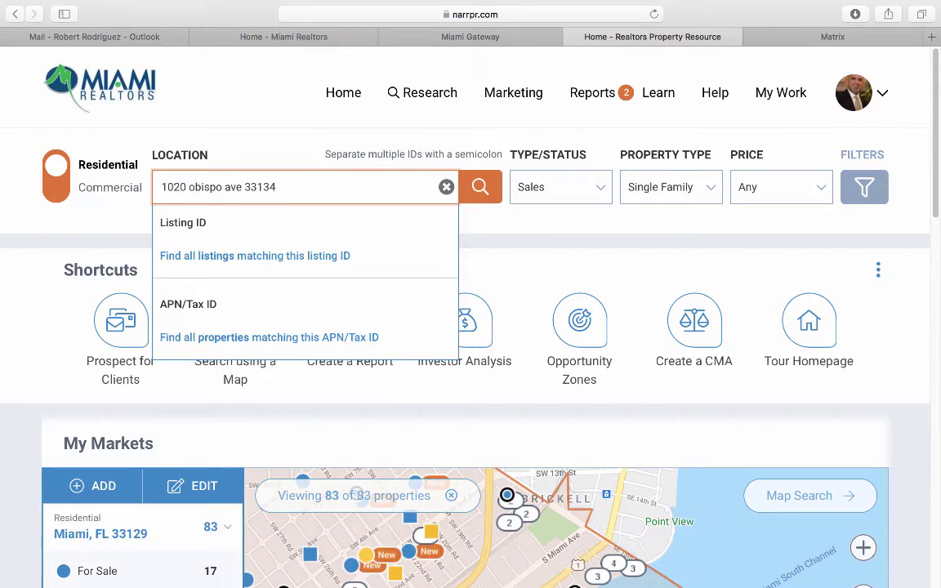
click(480, 189)
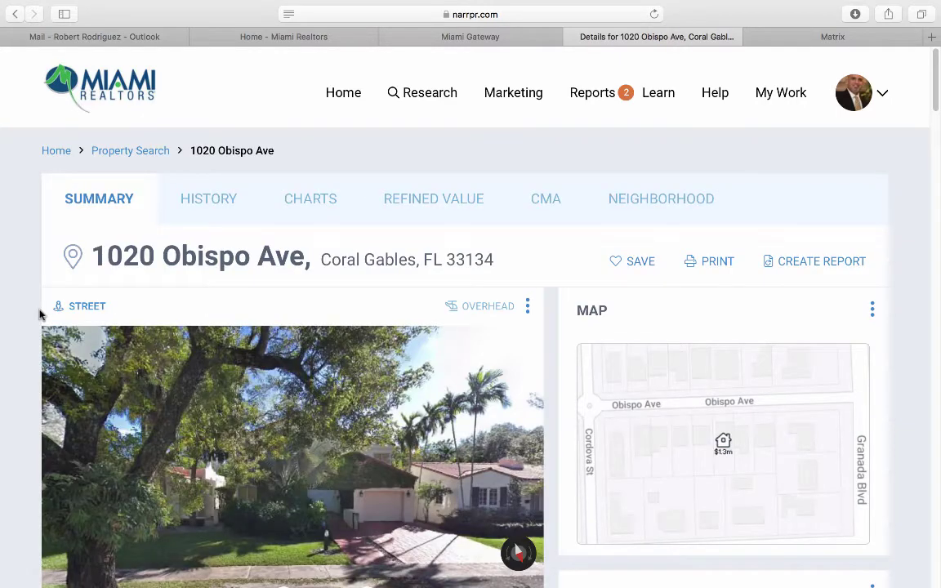
scroll(41, 315, down, 1)
scroll(44, 317, down, 1)
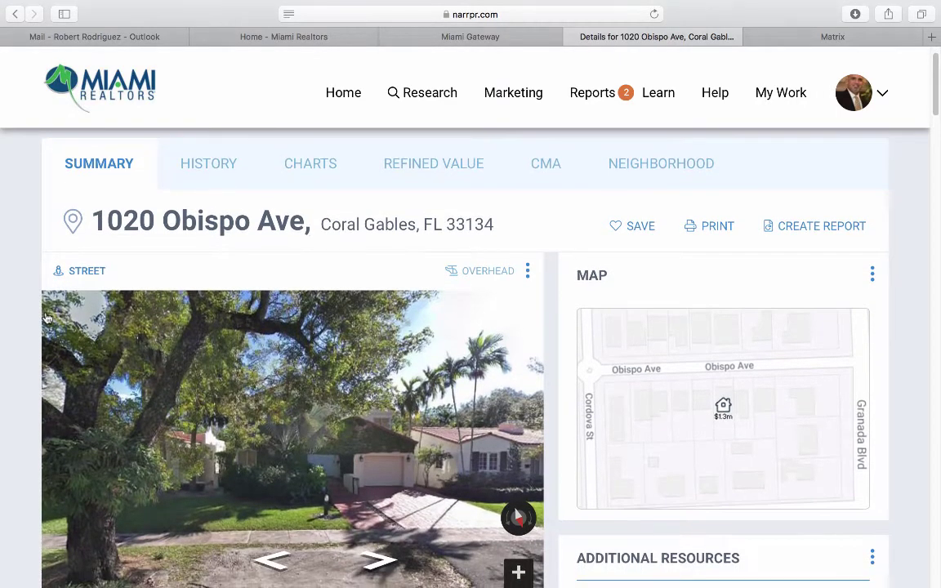
scroll(46, 317, down, 3)
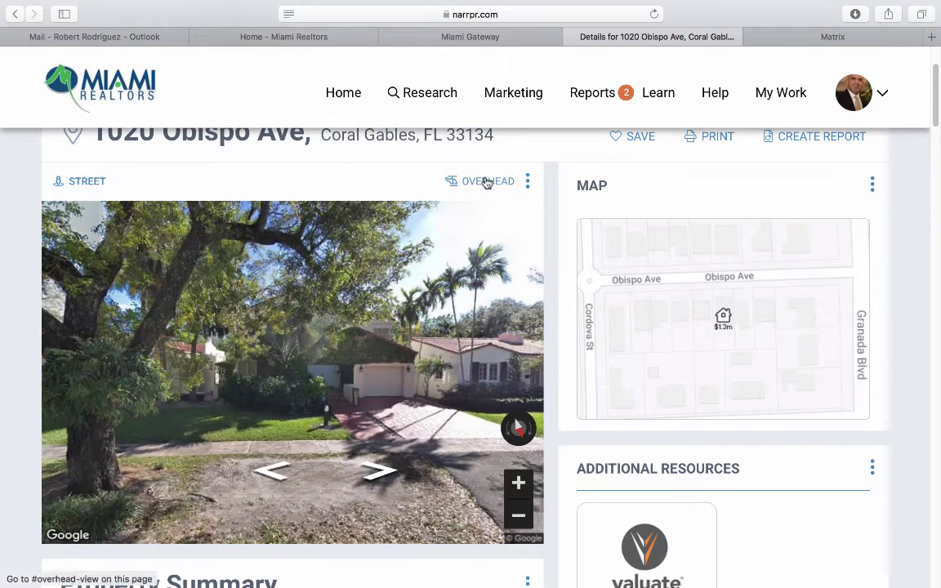
click(486, 182)
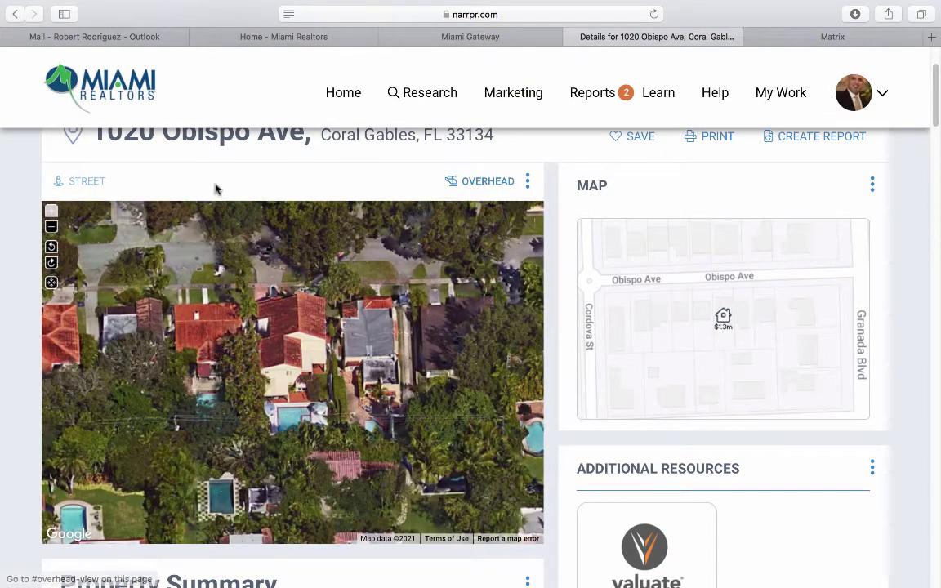
click(93, 183)
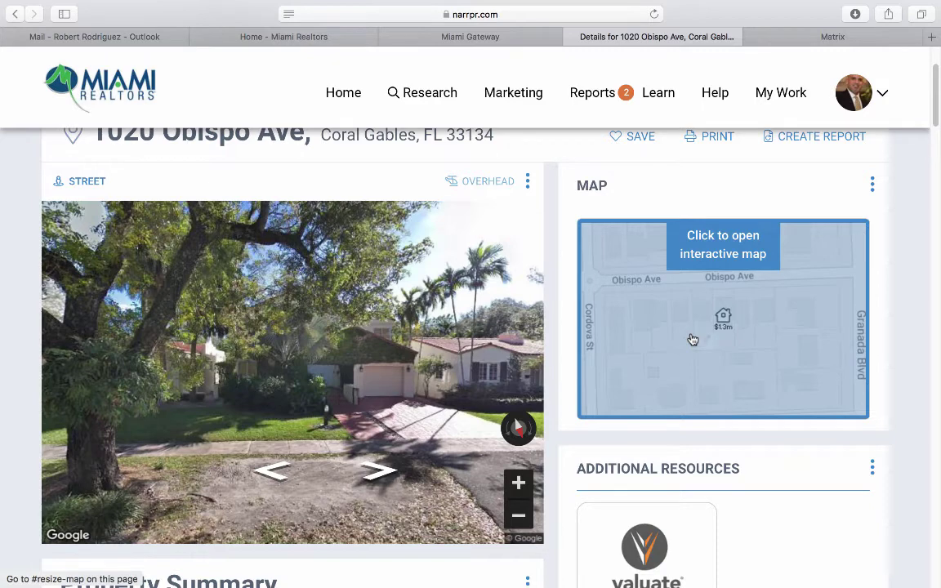
click(692, 340)
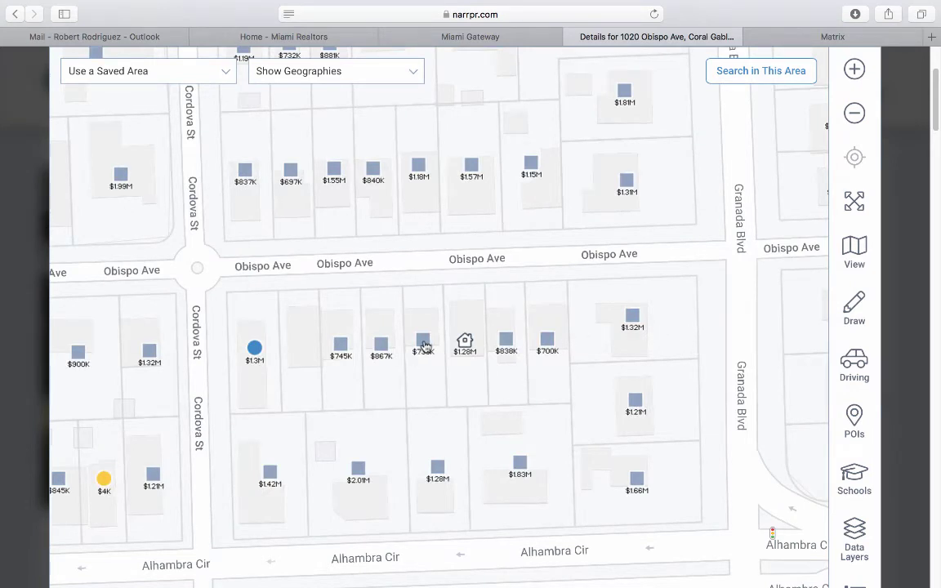
click(424, 346)
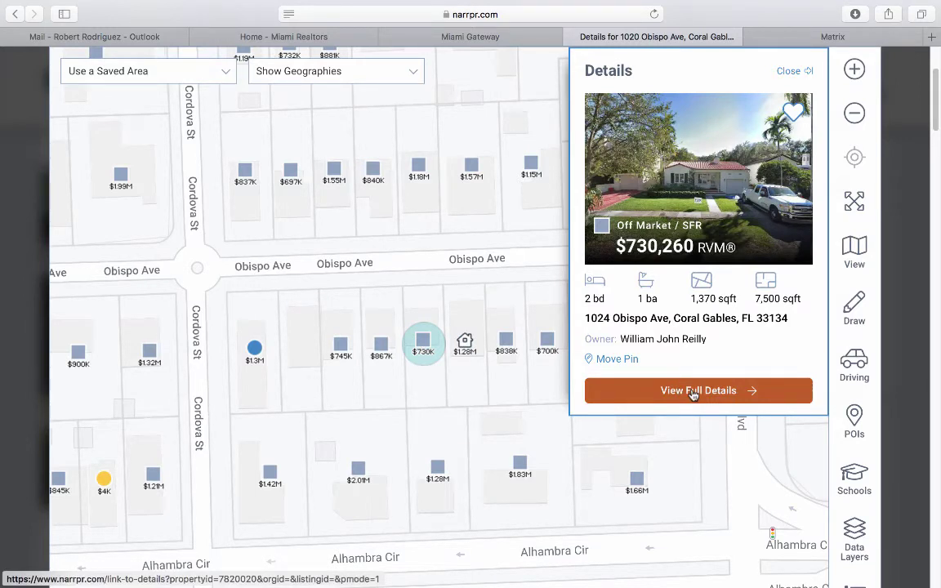
click(782, 74)
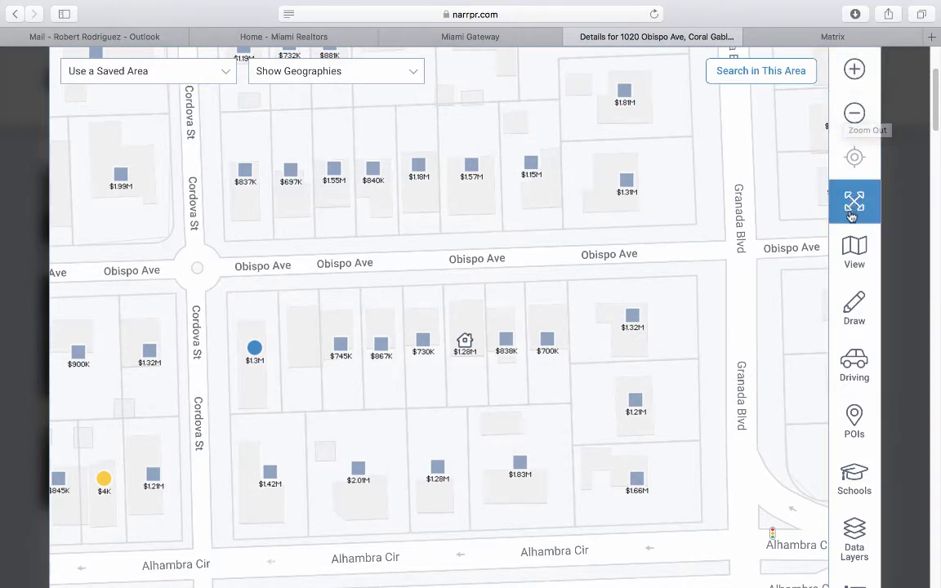
click(848, 251)
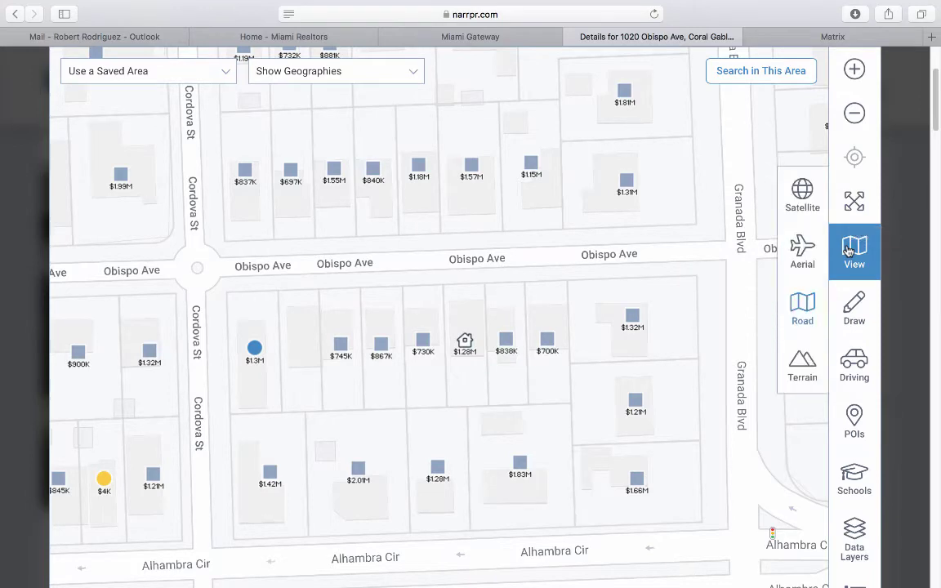
click(814, 209)
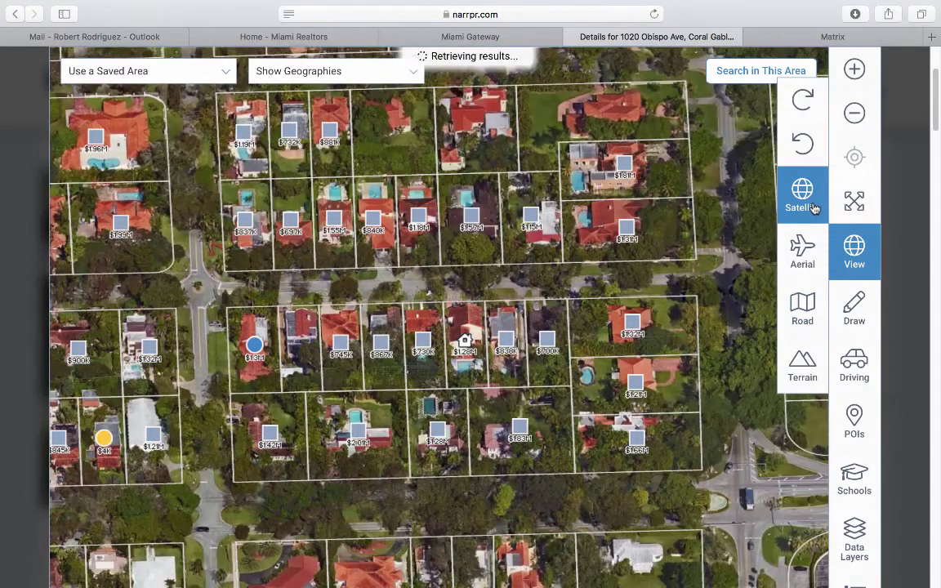
click(803, 246)
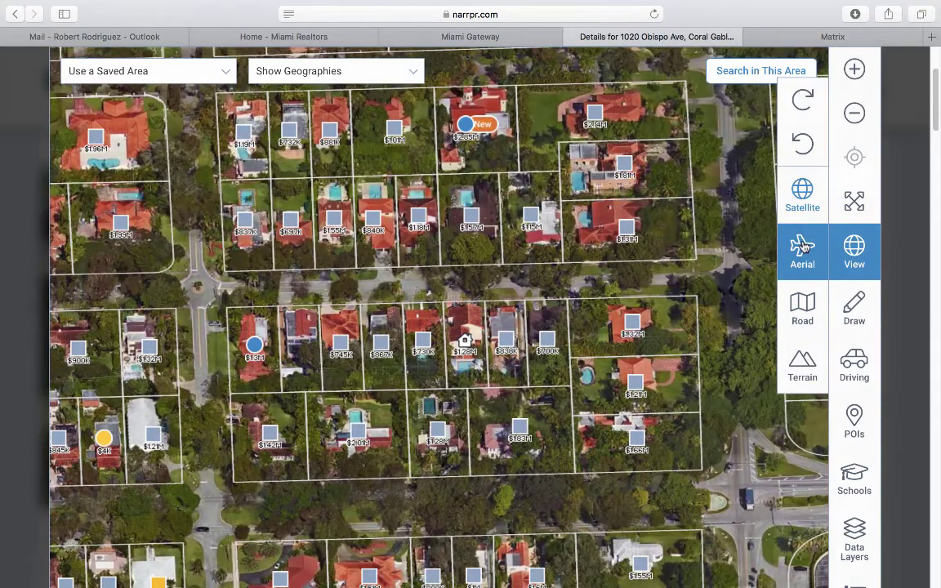
click(802, 304)
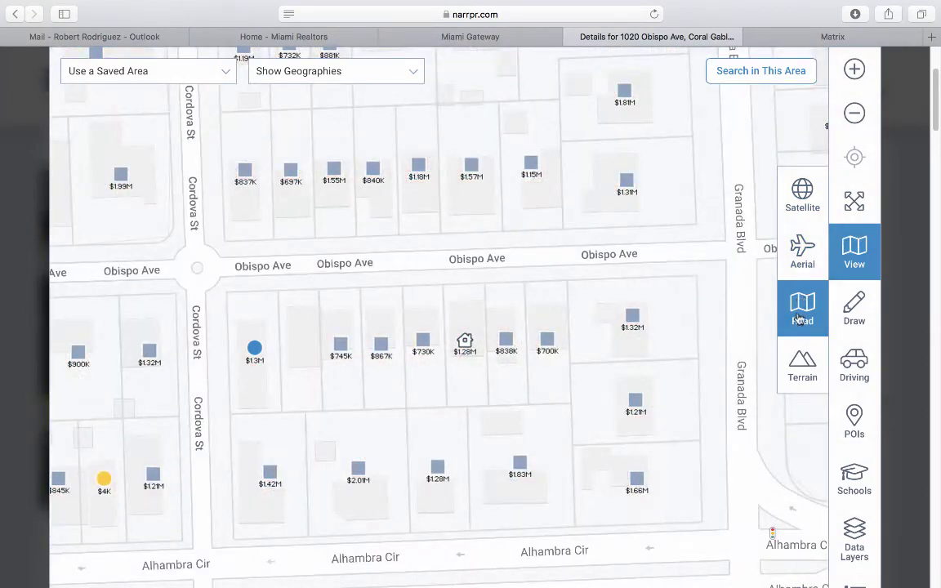
click(795, 360)
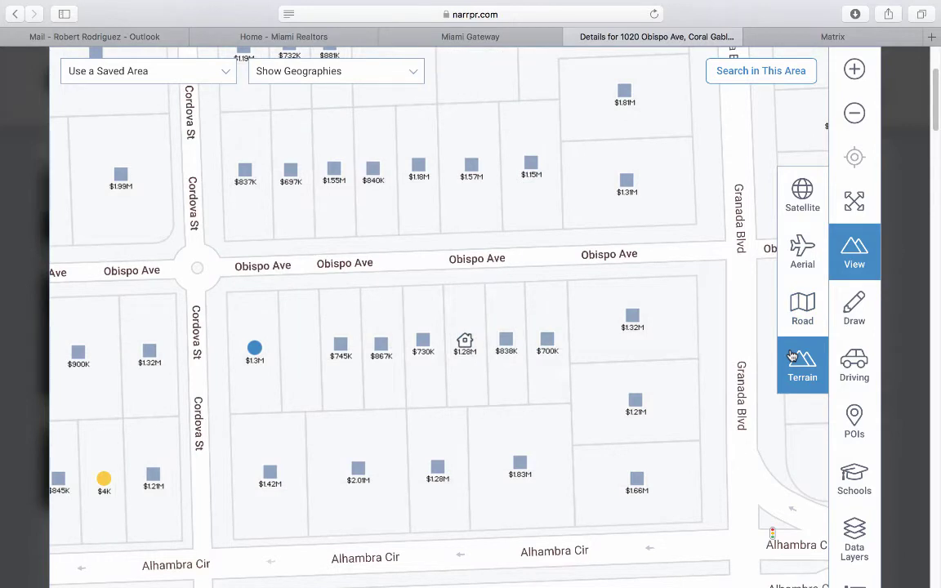
click(804, 299)
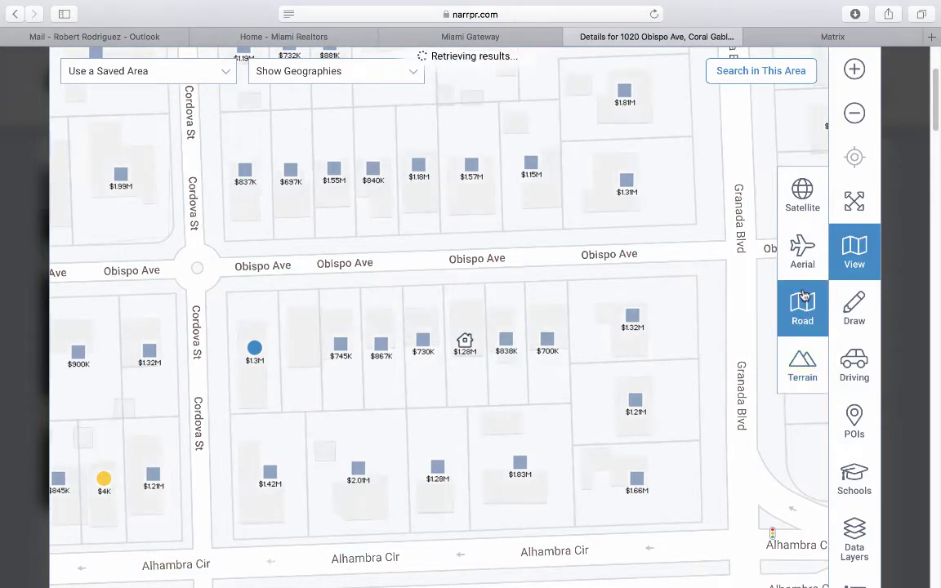
Draw a box over the block south of Obispo Ave and search it, finding one property in 4.61 acres.
click(855, 307)
click(809, 257)
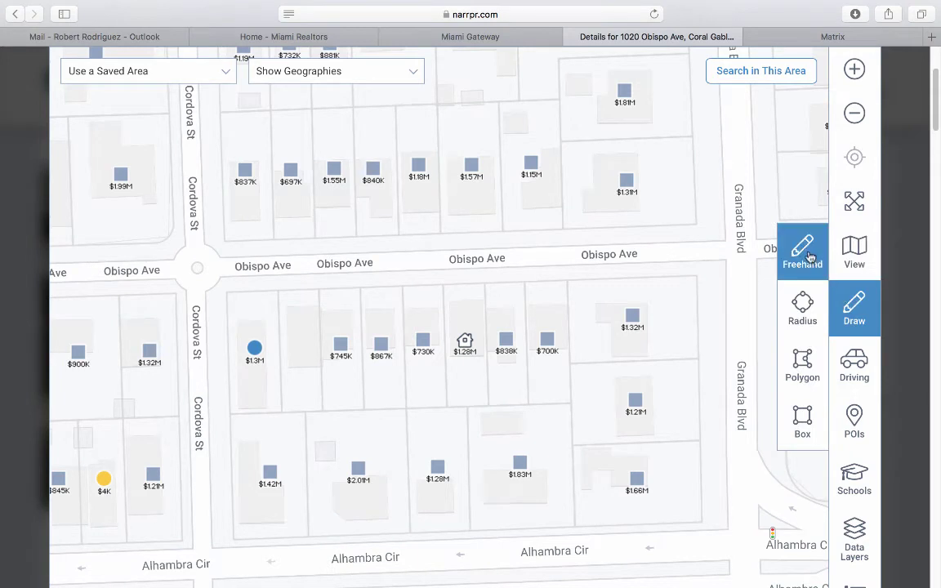
click(799, 437)
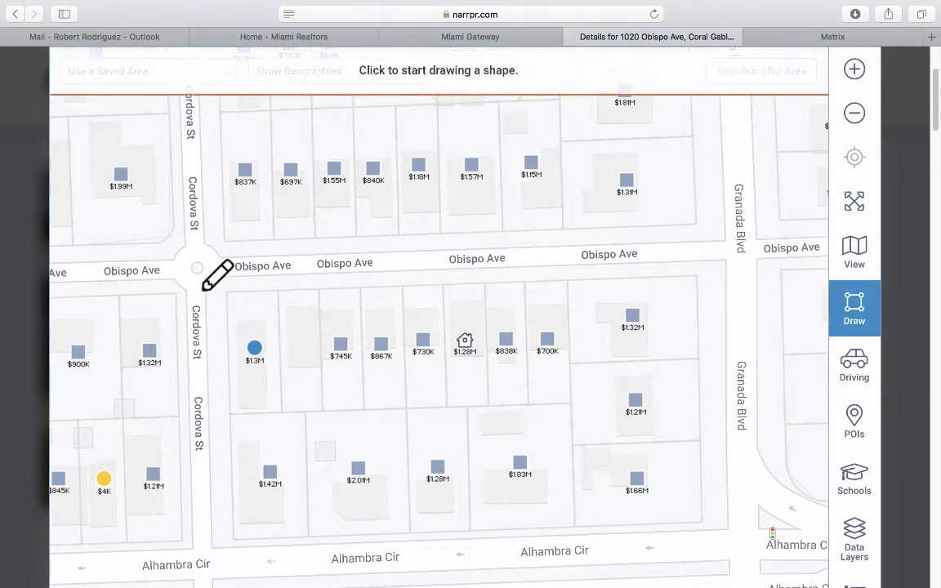
mouse_move(194, 270)
mouse_down()
mouse_move(217, 404)
mouse_move(269, 466)
mouse_move(449, 505)
mouse_move(738, 531)
mouse_up()
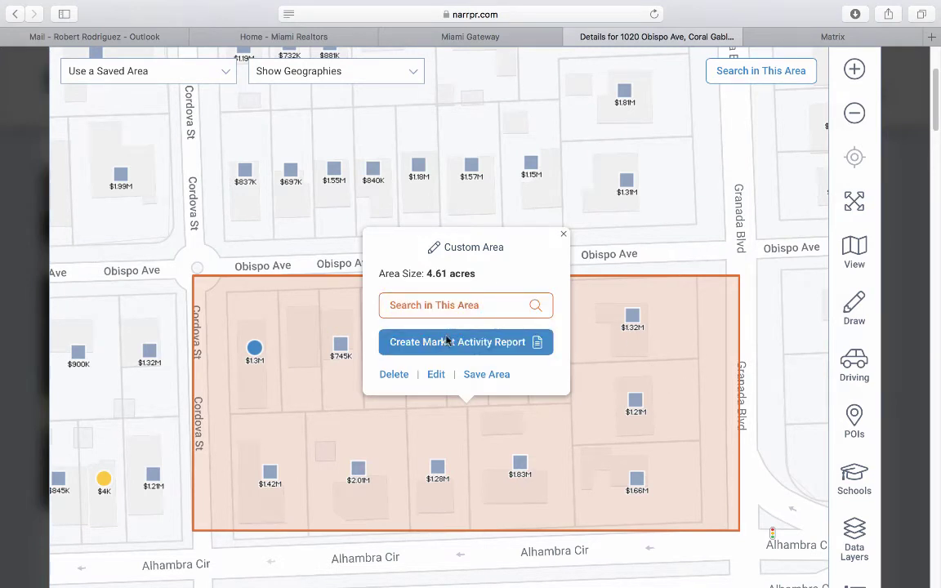
click(447, 314)
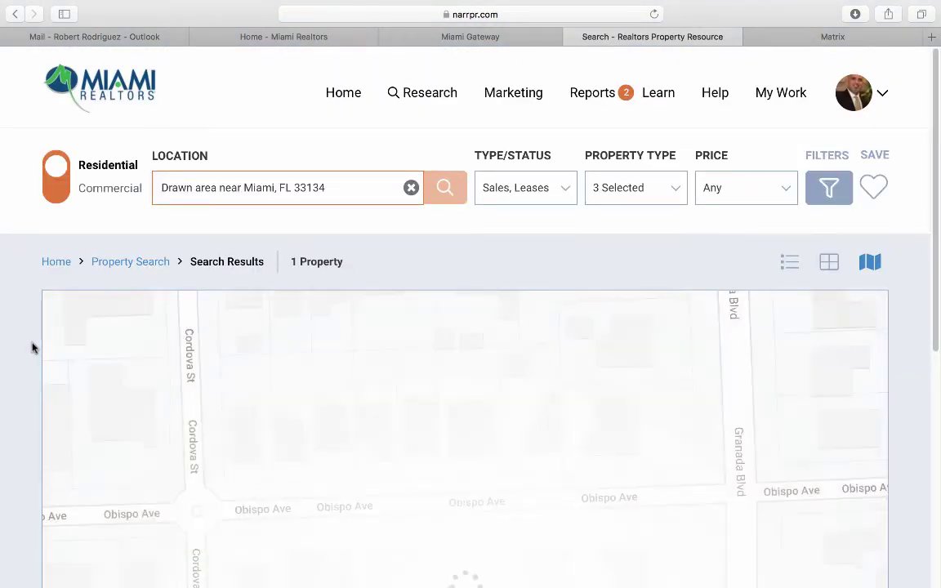
scroll(32, 348, down, 5)
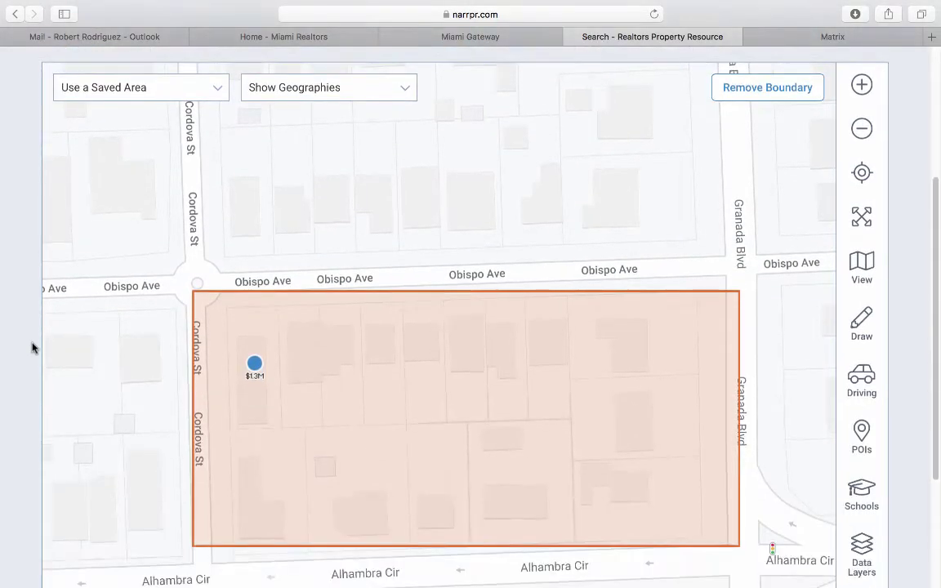
scroll(32, 348, down, 2)
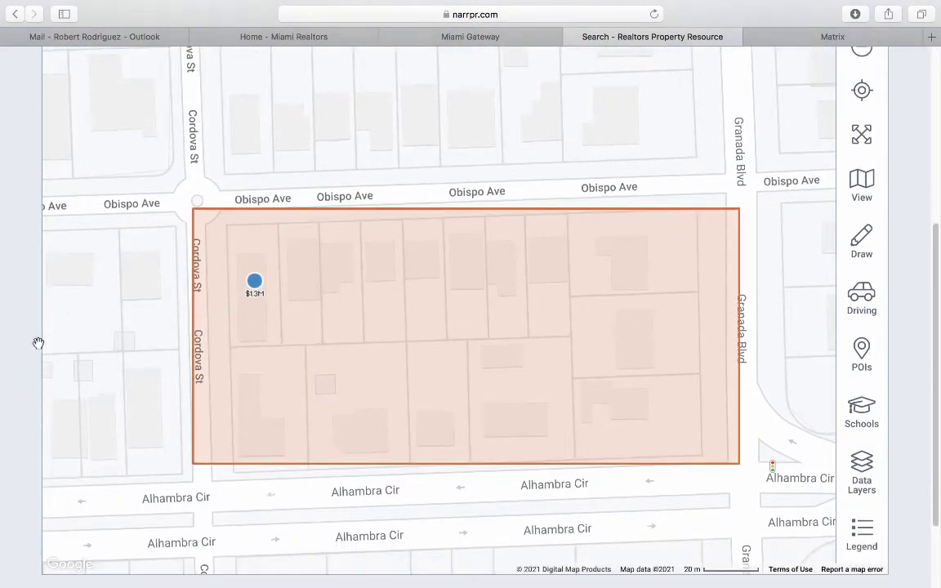
click(255, 283)
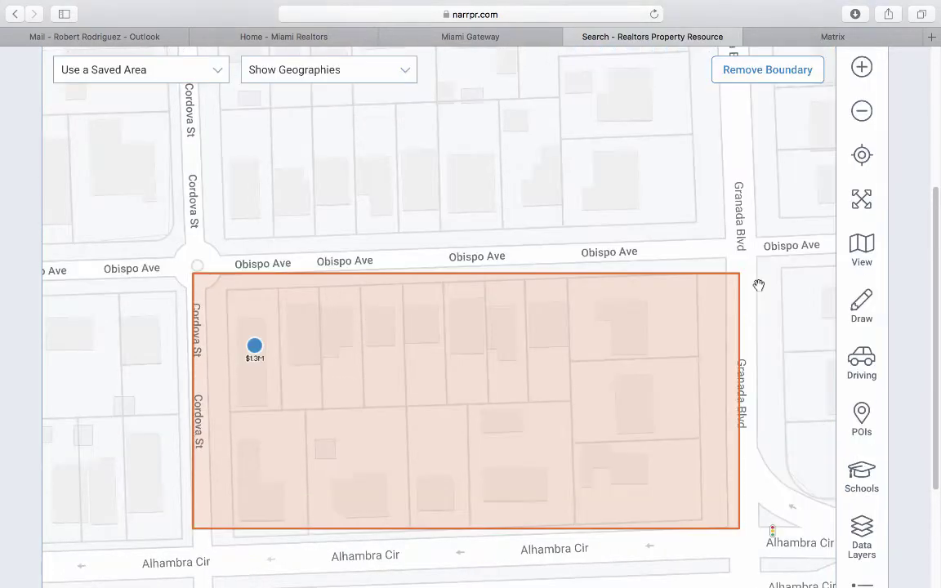
scroll(758, 284, down, 1)
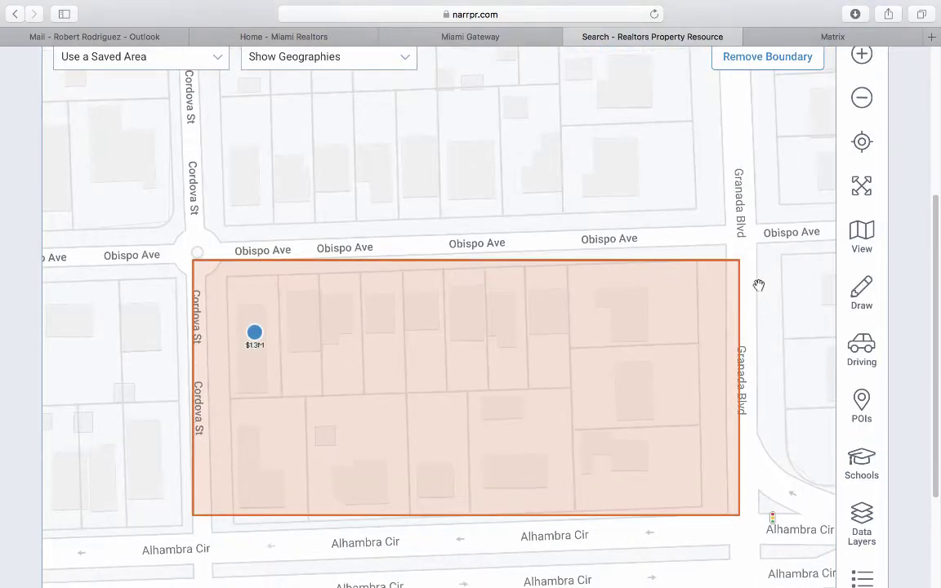
click(768, 57)
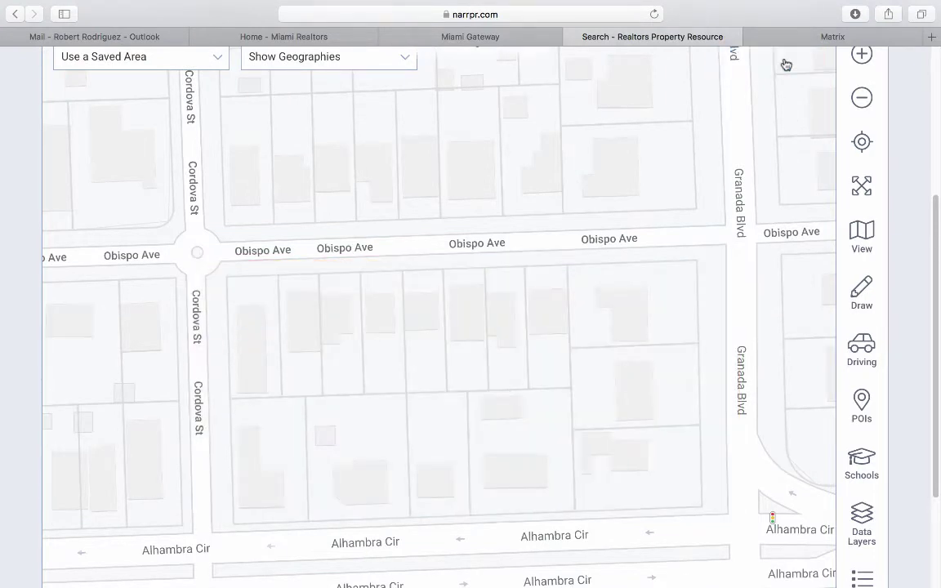
Redraw a box over the Obispo Ave block and search the 4.11-acre area, finding one property.
click(864, 301)
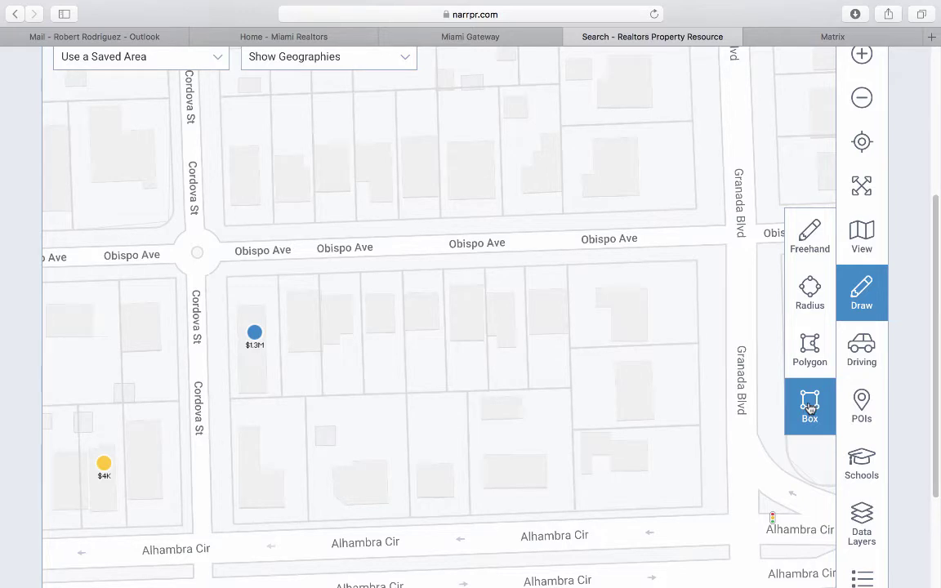
click(810, 409)
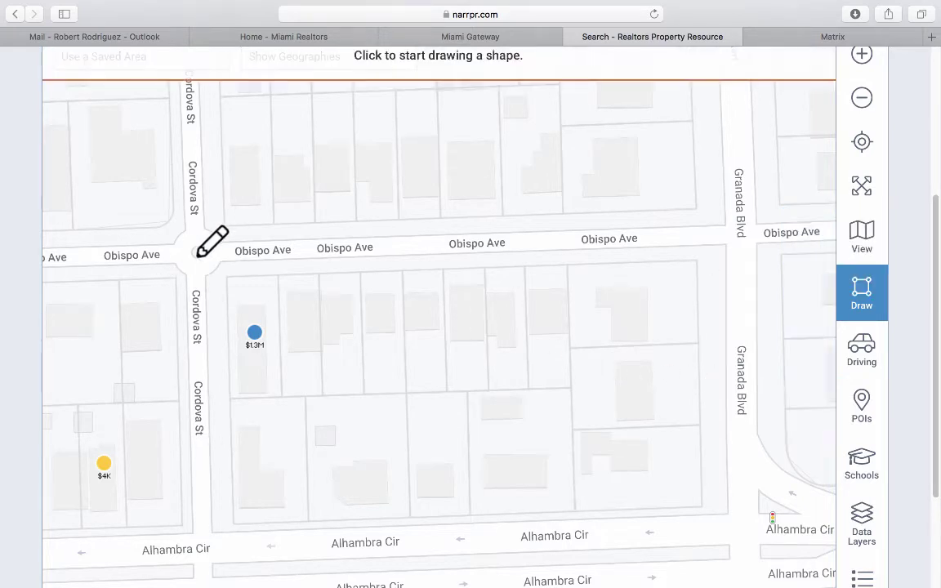
mouse_move(211, 269)
mouse_down()
mouse_move(676, 412)
mouse_move(707, 462)
mouse_move(717, 514)
mouse_up()
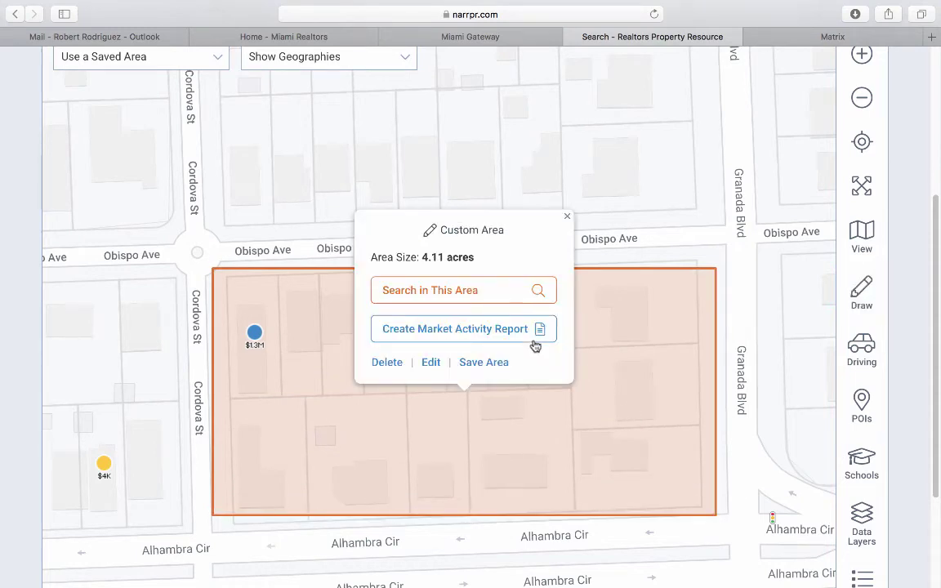
click(463, 300)
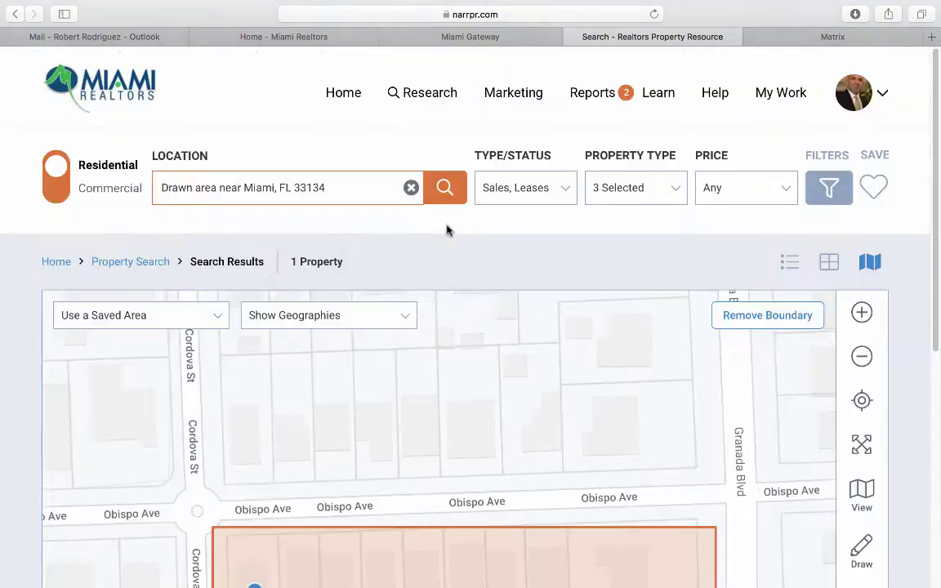
Filter the drawn-area search to Public Records, showing 13 properties, then remove the boundary.
click(540, 190)
click(347, 266)
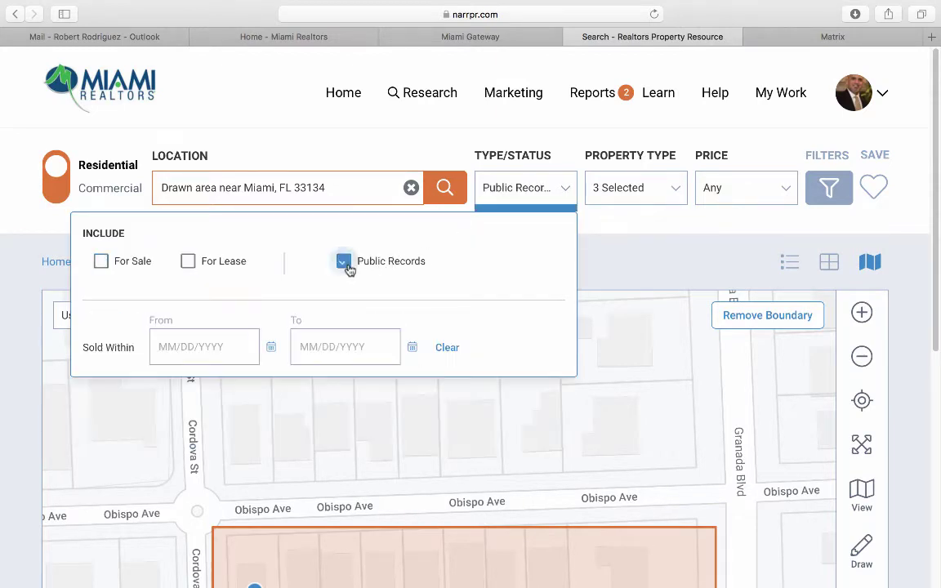
click(442, 189)
scroll(569, 213, down, 5)
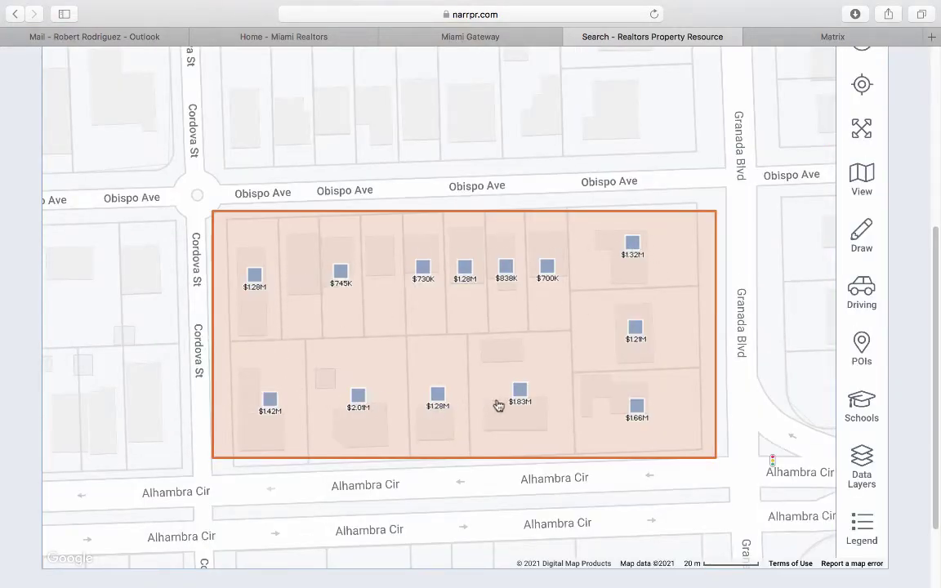
scroll(547, 360, up, 3)
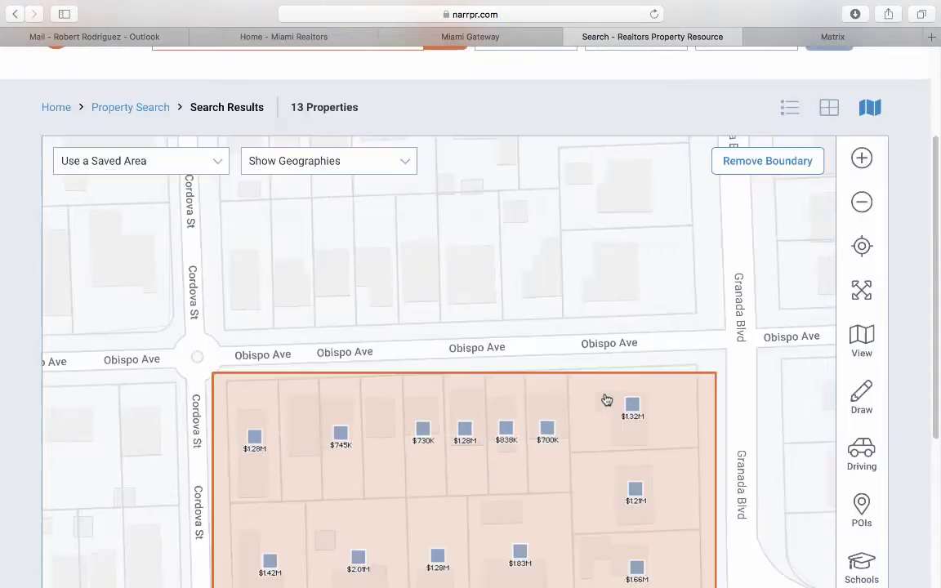
click(760, 164)
scroll(817, 327, down, 2)
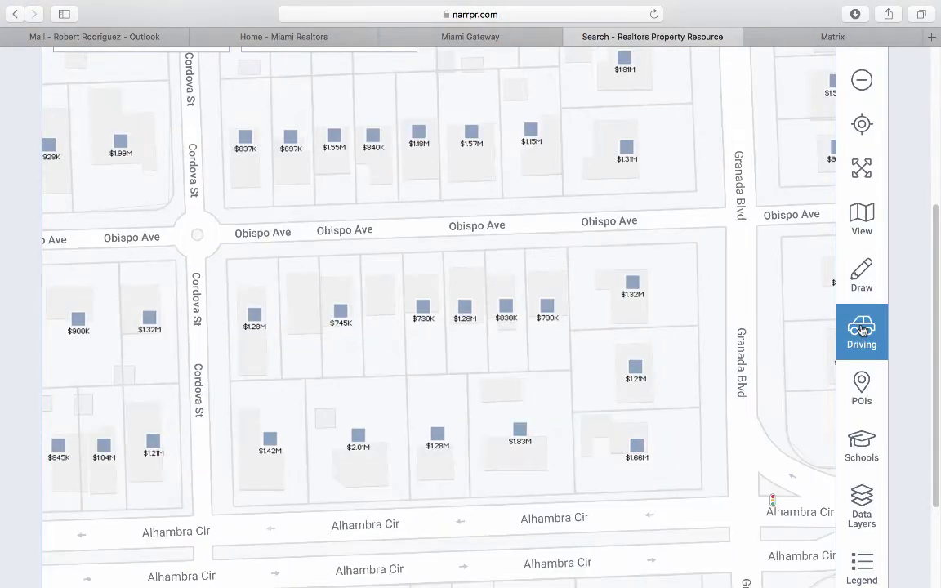
Pin the distance centre on Cordova St near Obispo Ave and draw a 3-mile radius.
click(863, 330)
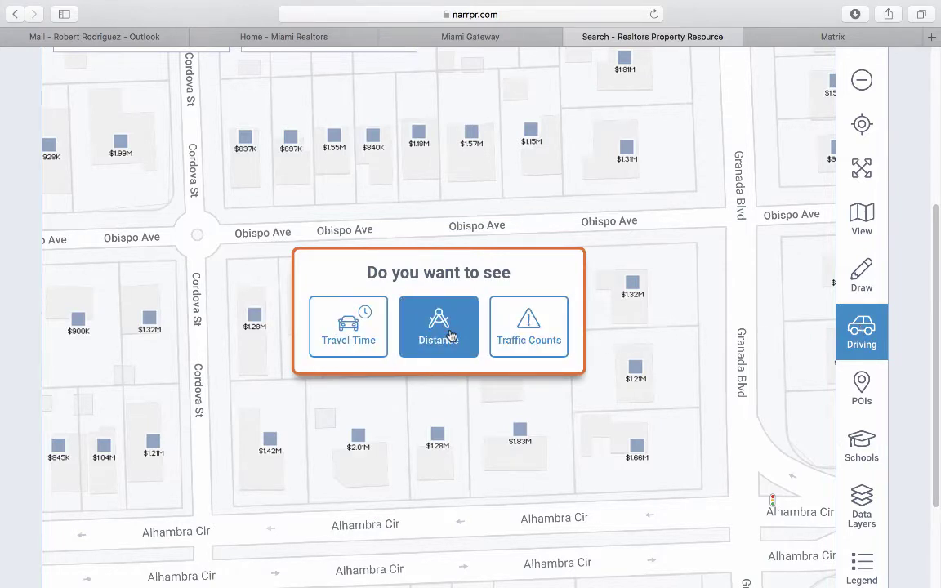
click(448, 336)
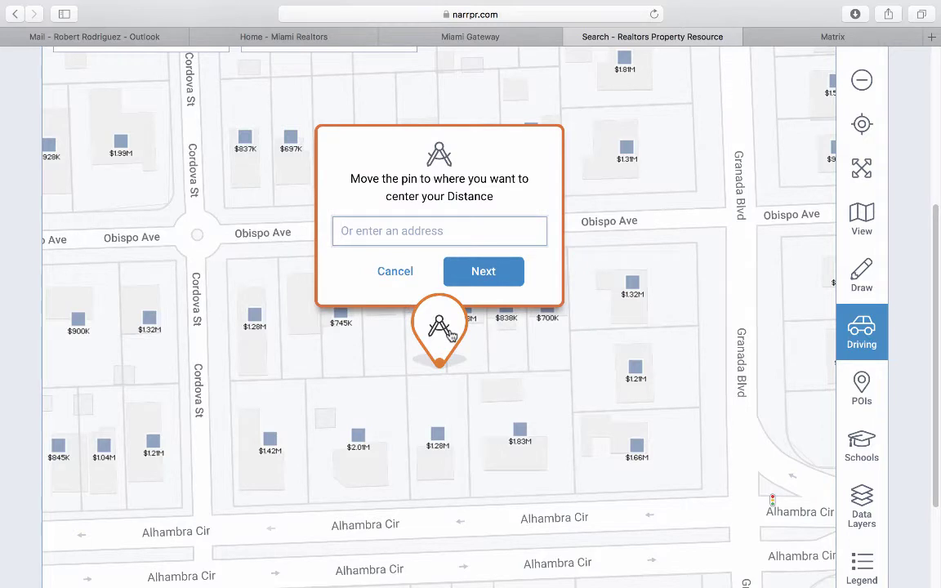
drag(450, 335, 253, 131)
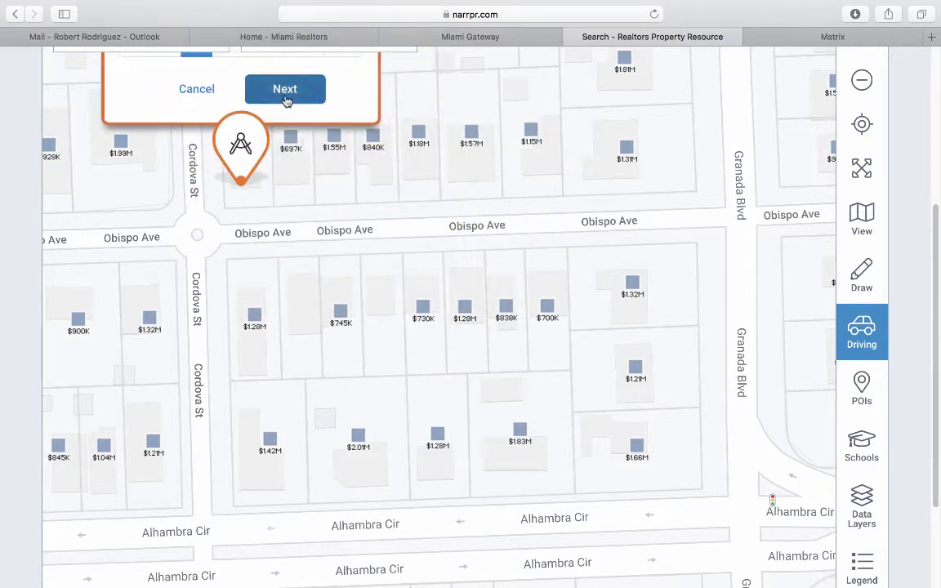
click(285, 90)
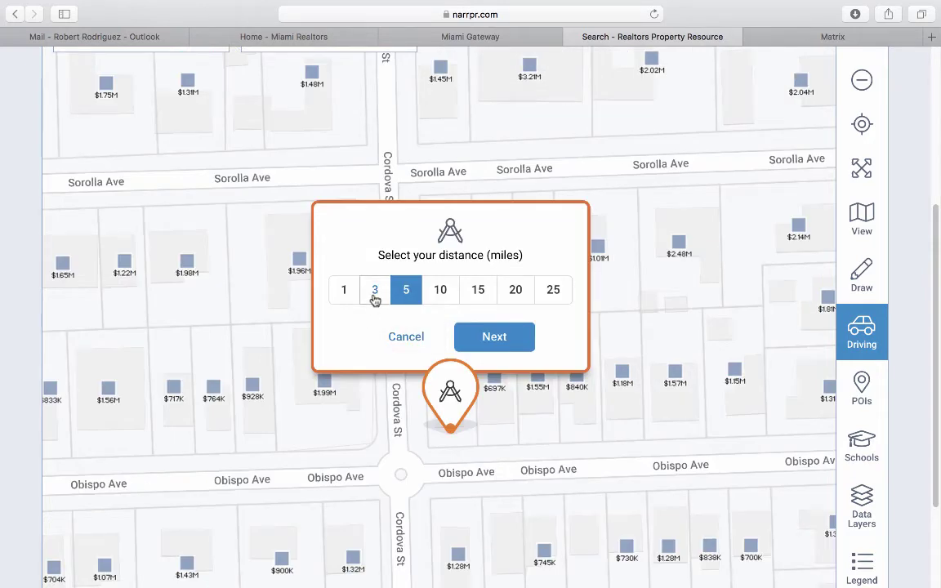
click(375, 296)
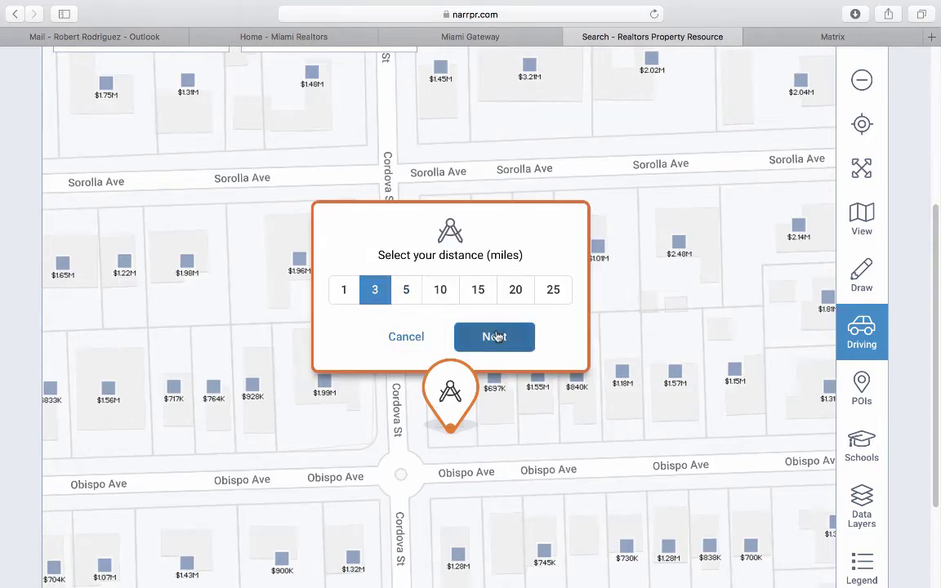
click(495, 337)
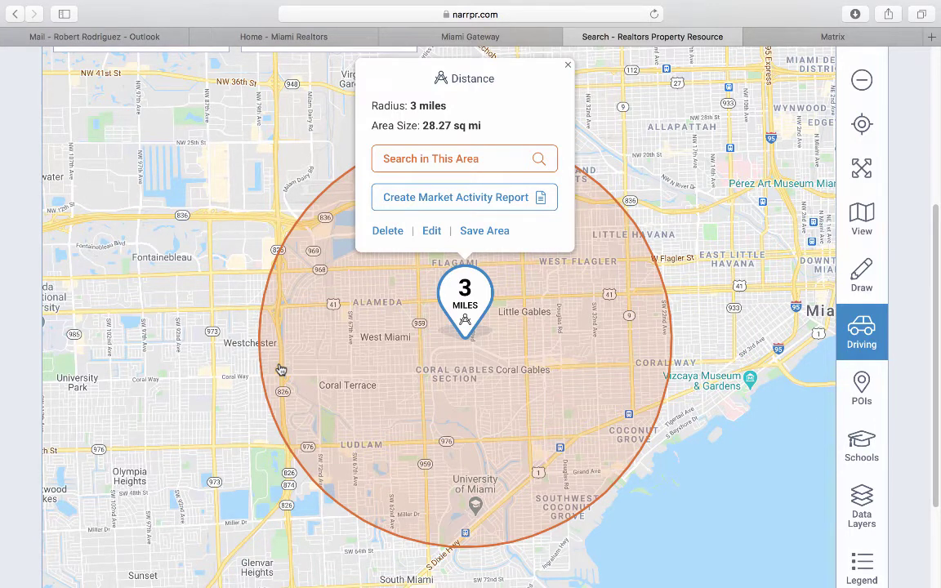
Search inside the circle, filtering to For Sale, Active, Single Family homes.
click(437, 158)
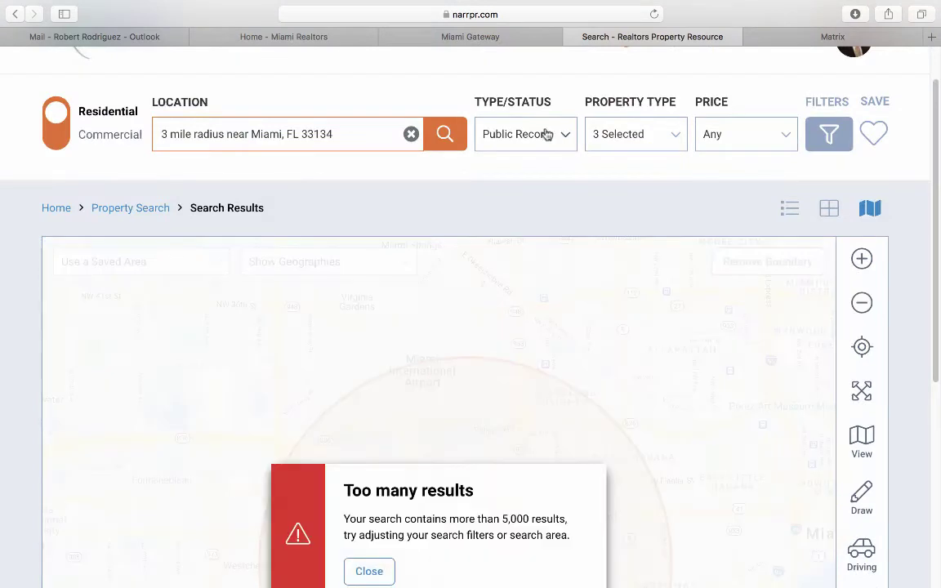
click(545, 131)
click(101, 208)
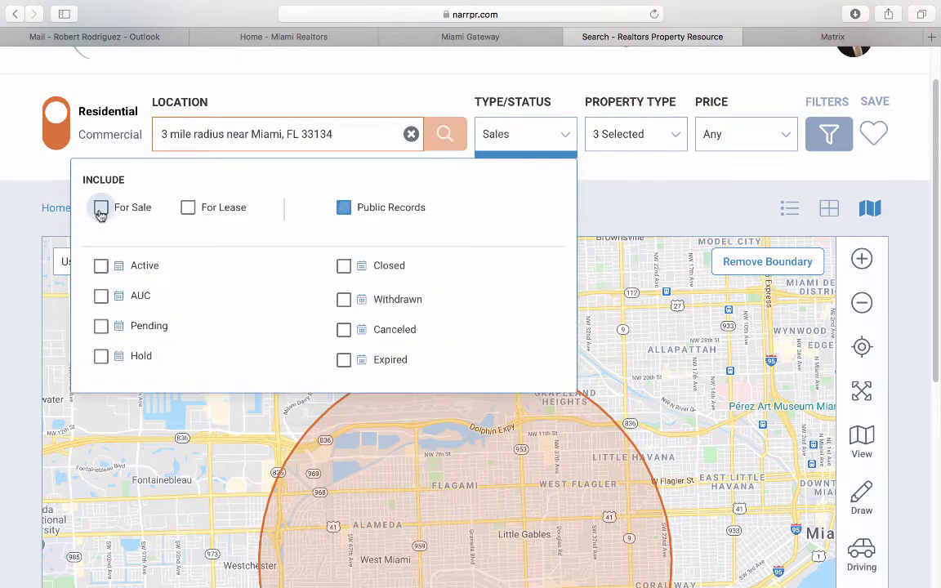
click(620, 142)
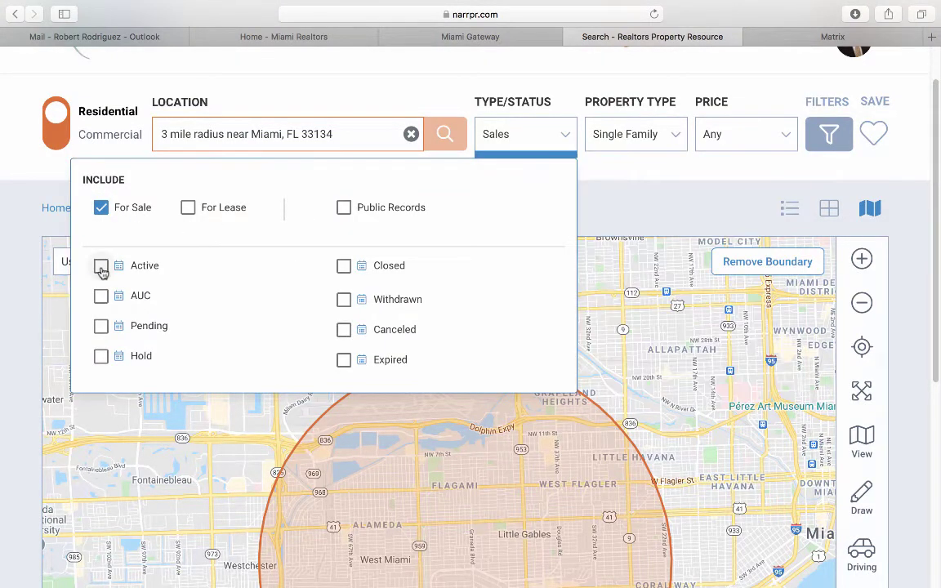
click(101, 268)
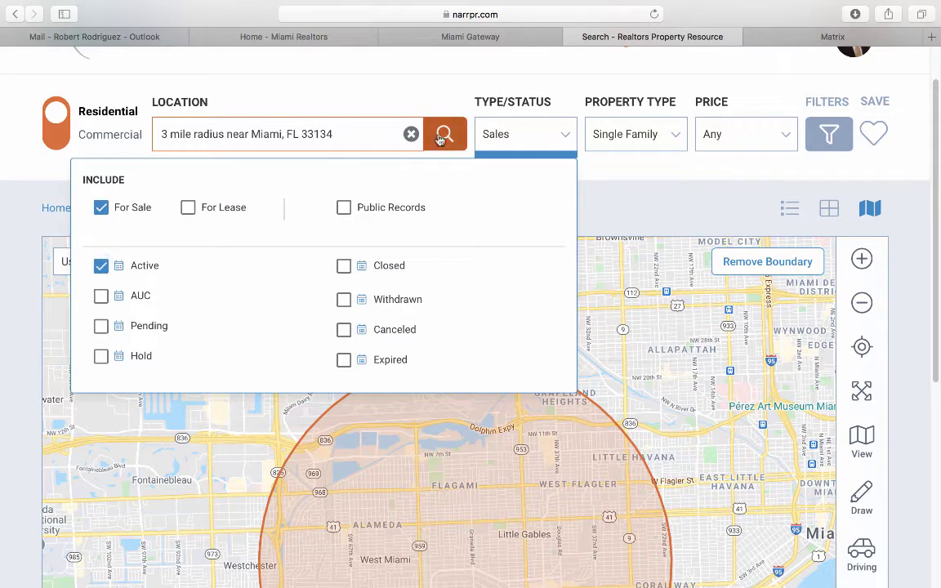
click(442, 137)
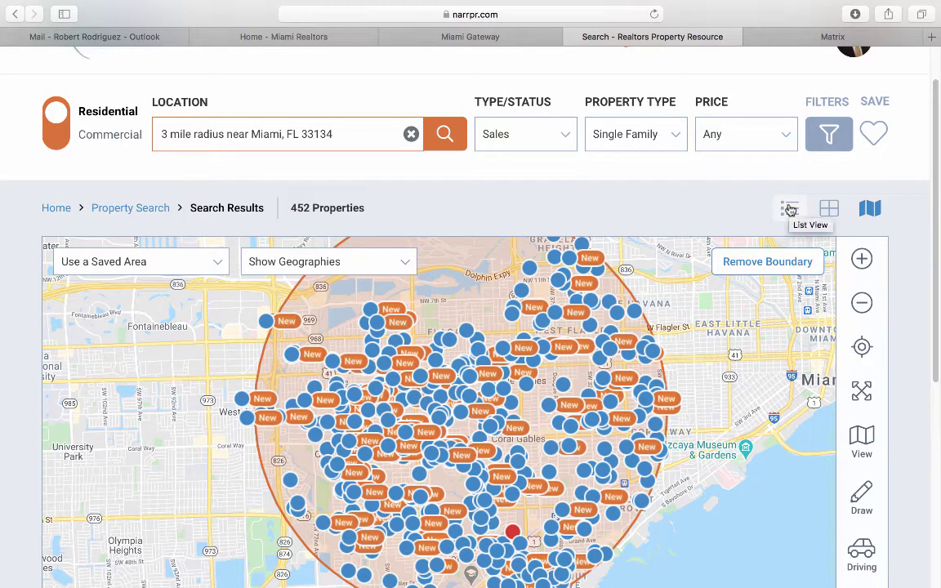
Cycle the results through photo grid and map views, ending on the list table.
click(790, 210)
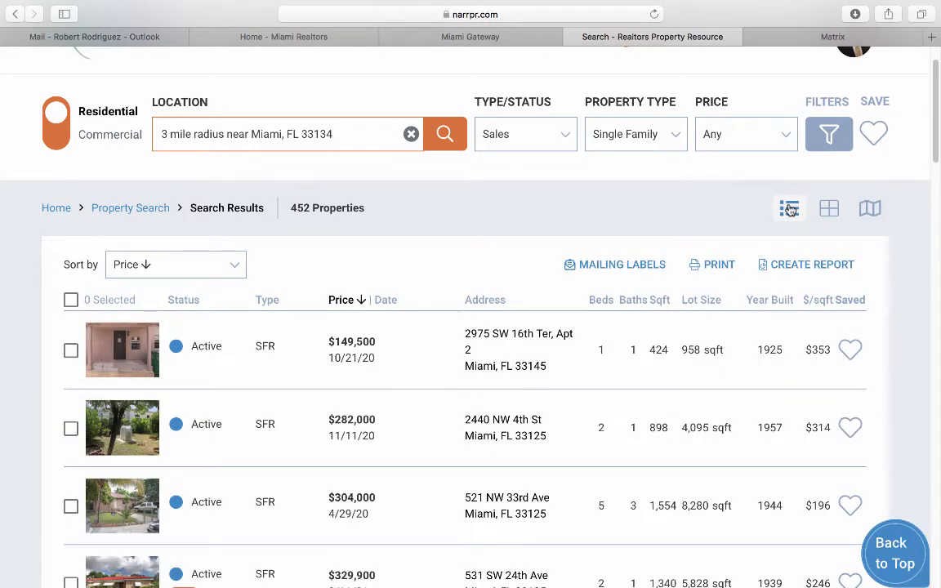
click(827, 209)
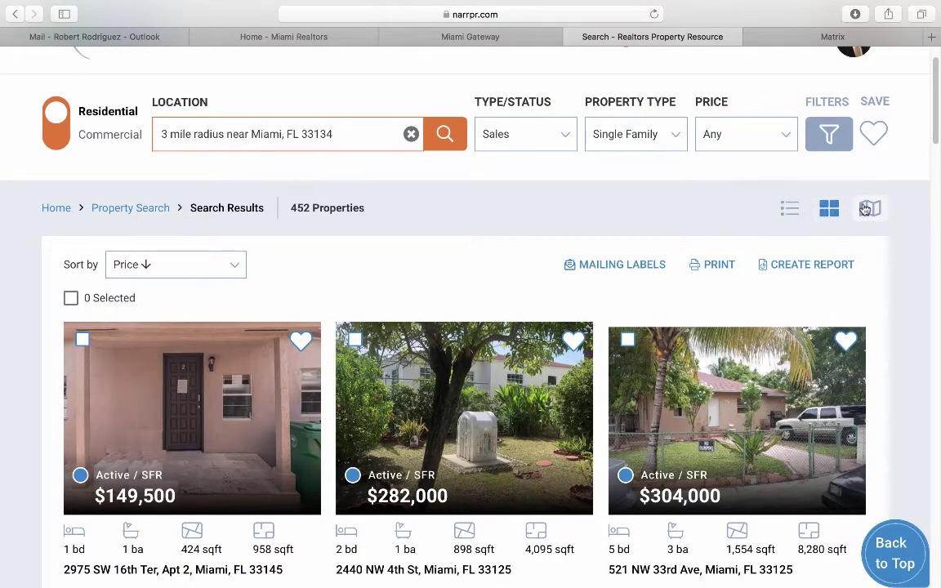
click(867, 209)
click(791, 211)
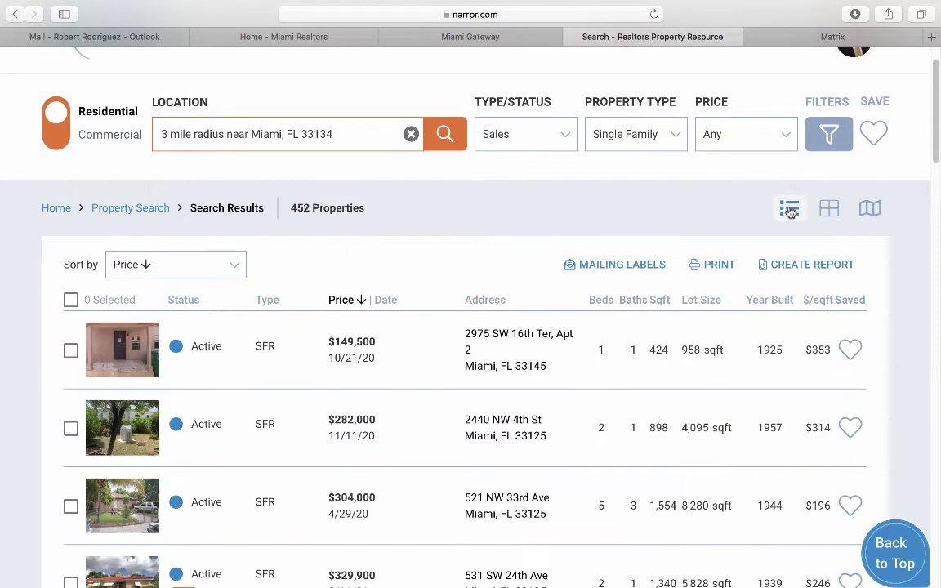
Tick the first three listings' checkboxes, then untick all three.
scroll(291, 401, down, 3)
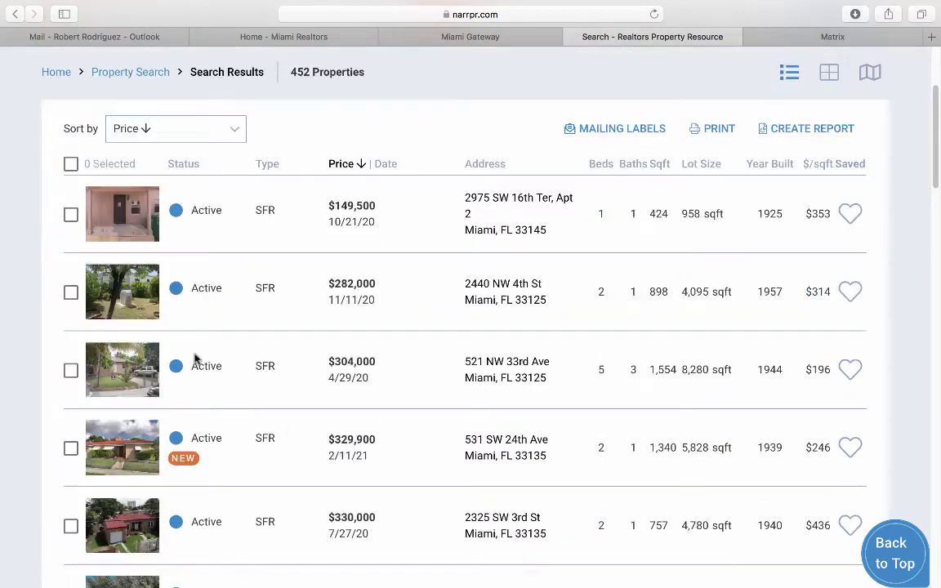
click(71, 214)
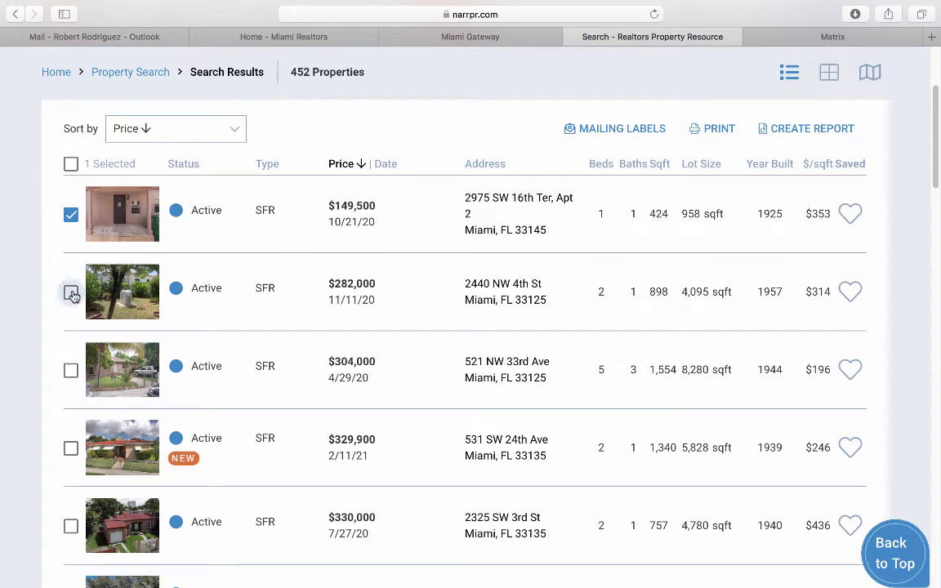
click(72, 292)
click(71, 369)
click(72, 215)
click(71, 292)
click(71, 370)
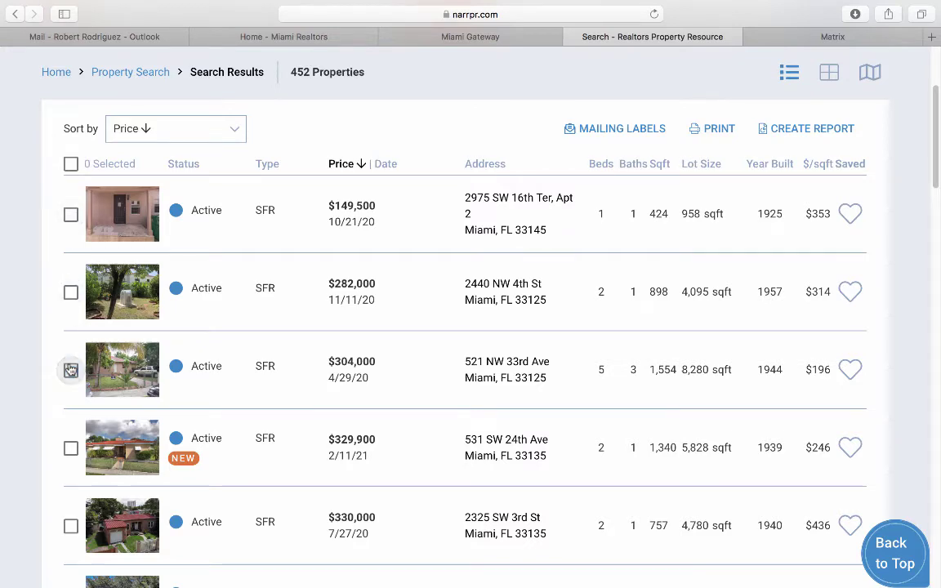
scroll(69, 339, up, 3)
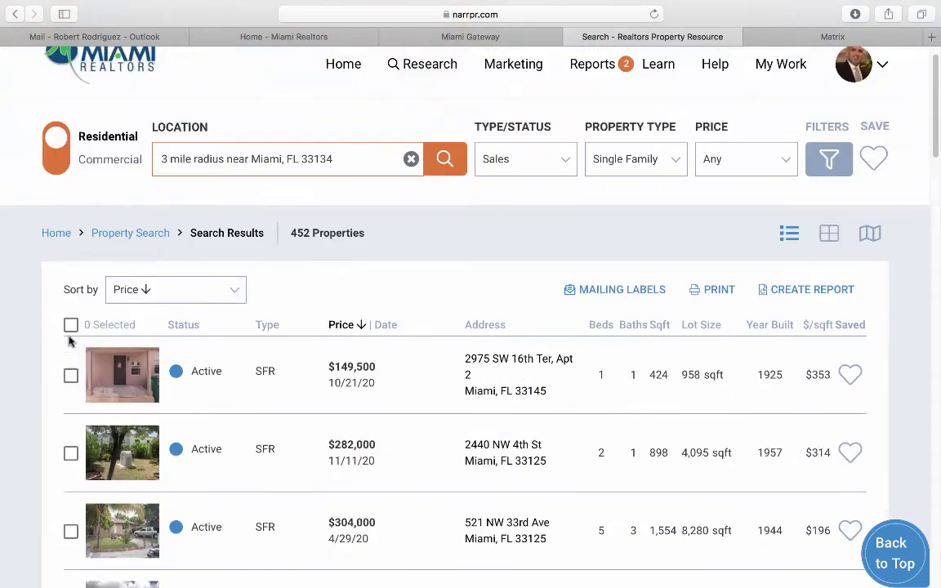
click(521, 157)
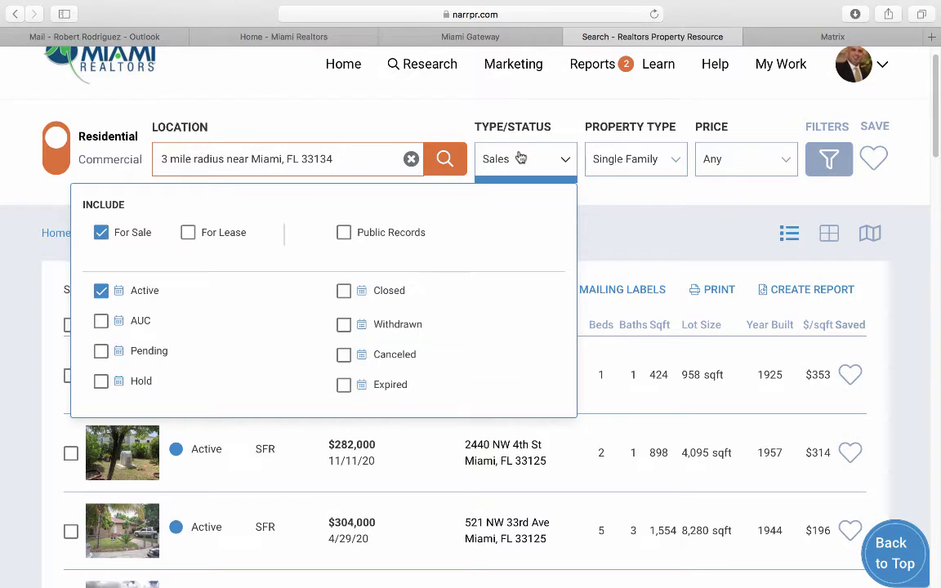
Switch the filter from Active to Expired, rerun it, and select all results for mailing labels.
click(343, 385)
click(100, 291)
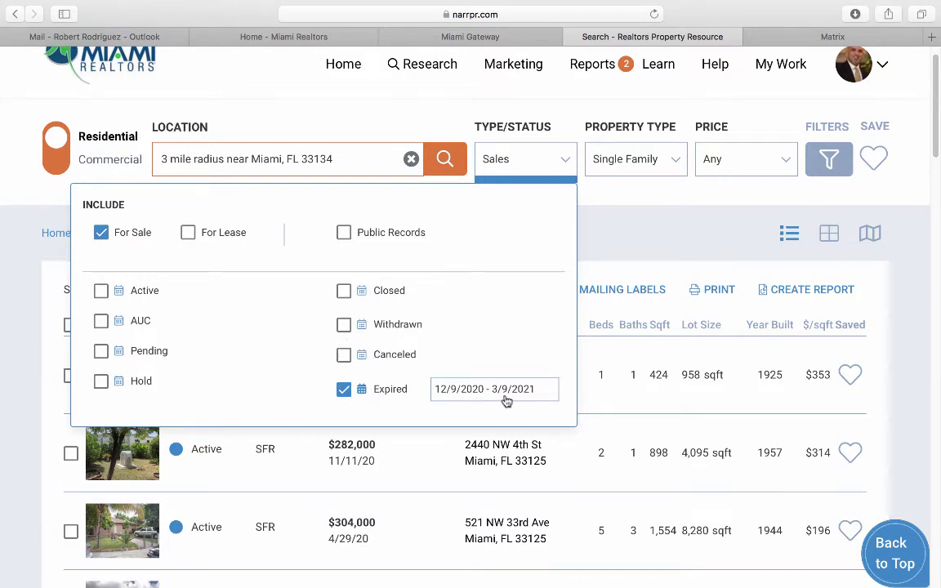
click(444, 161)
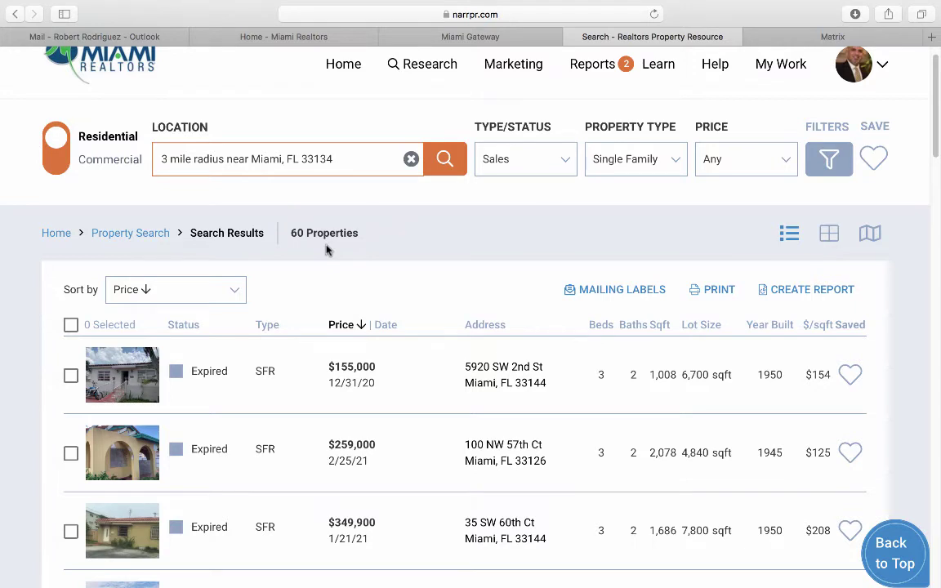
click(72, 326)
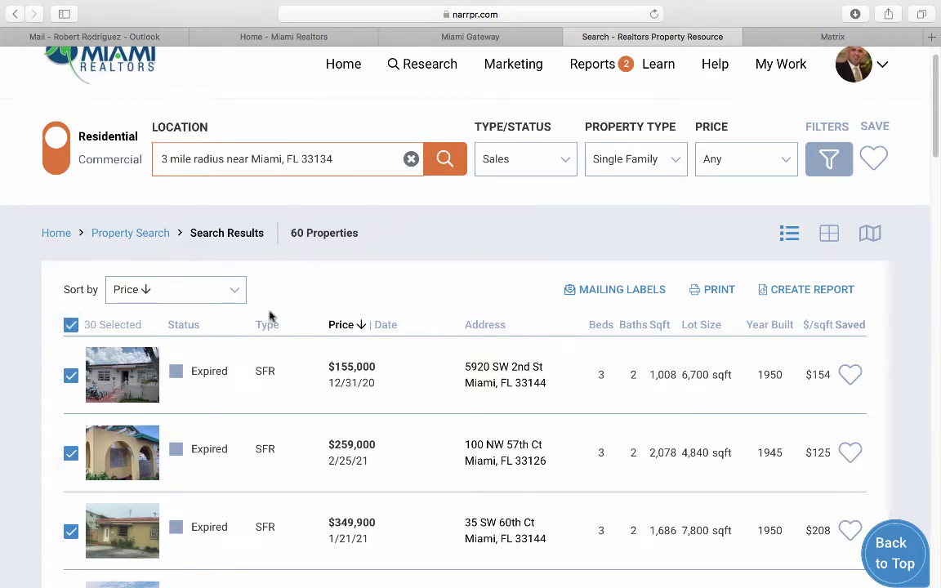
click(599, 292)
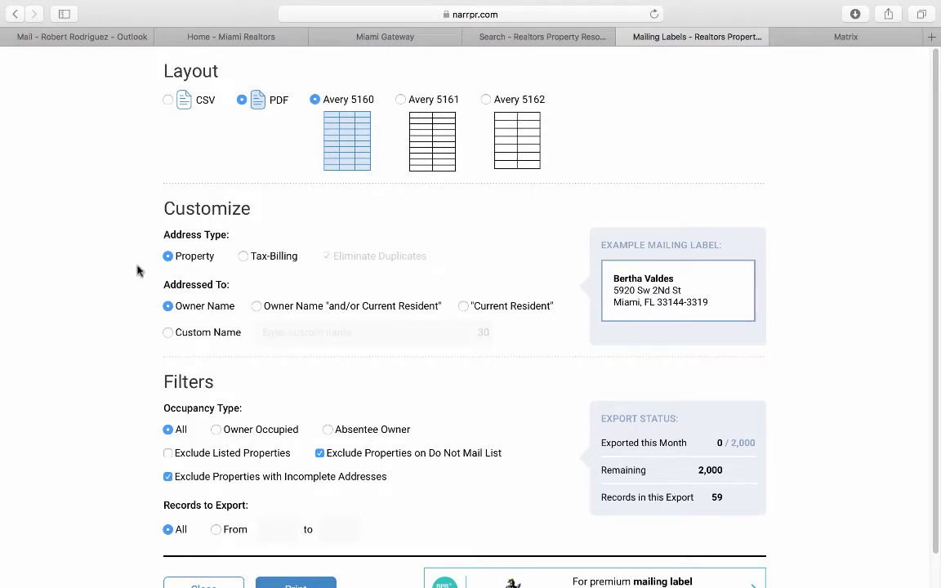
Print the 59 owner-name Avery 5160 PDF labels, leaving Exclude Listed Properties off.
scroll(136, 267, down, 2)
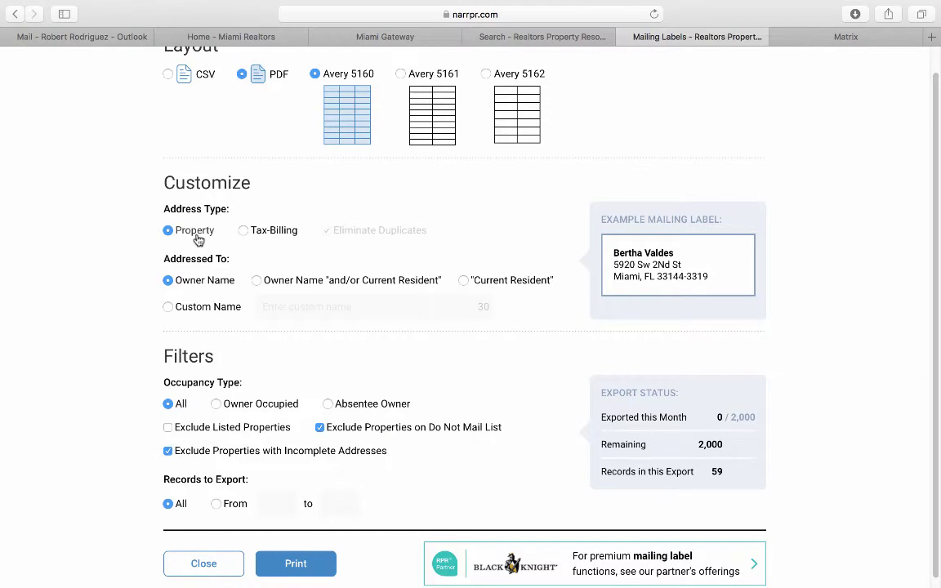
scroll(197, 240, down, 1)
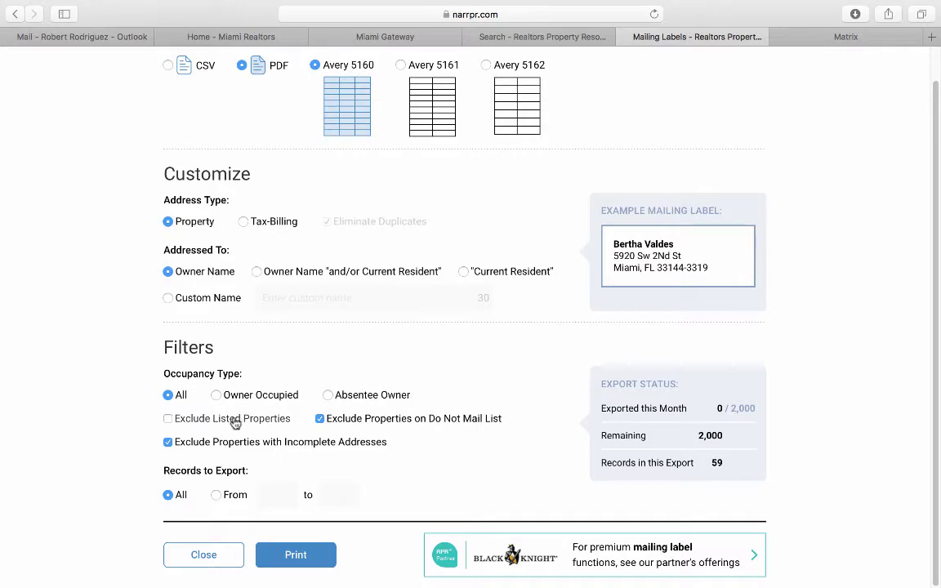
click(168, 420)
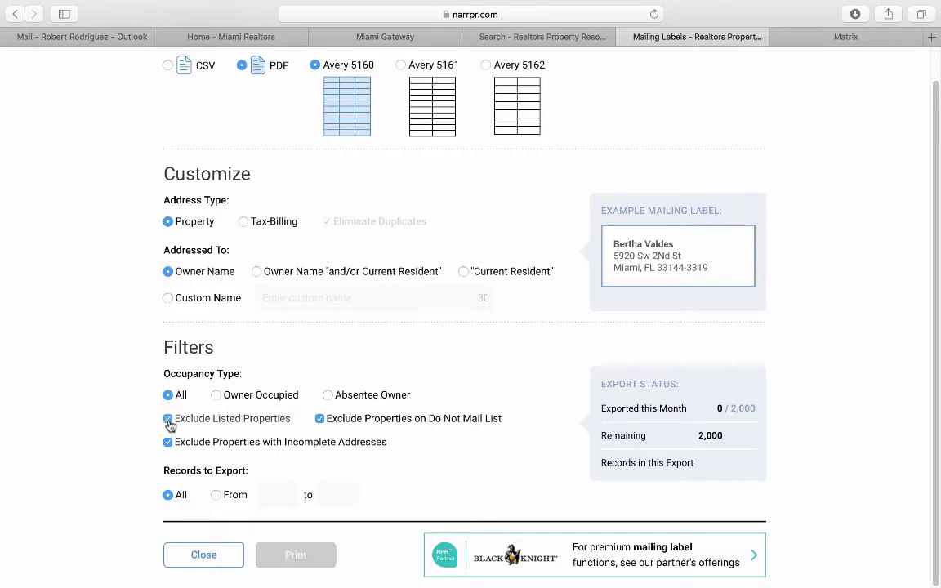
click(168, 420)
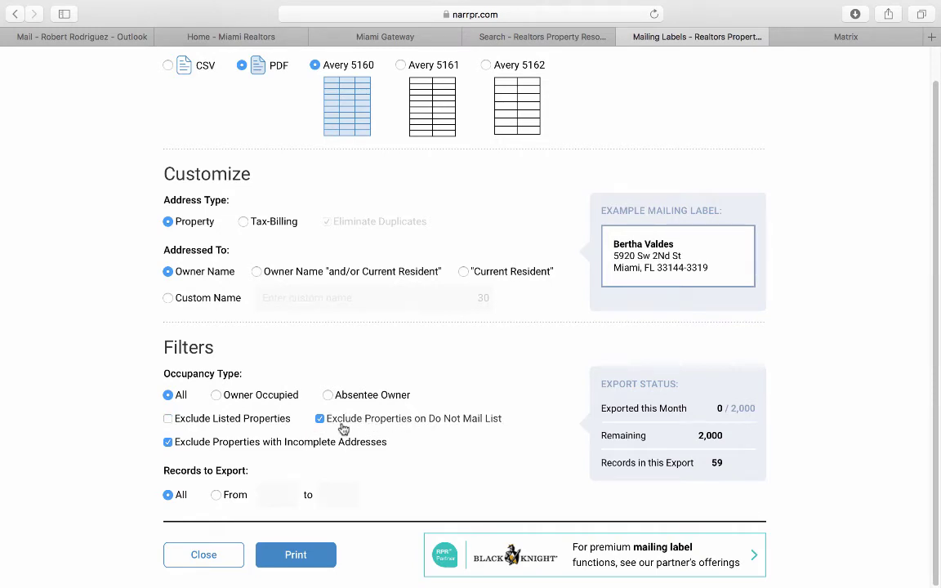
click(296, 555)
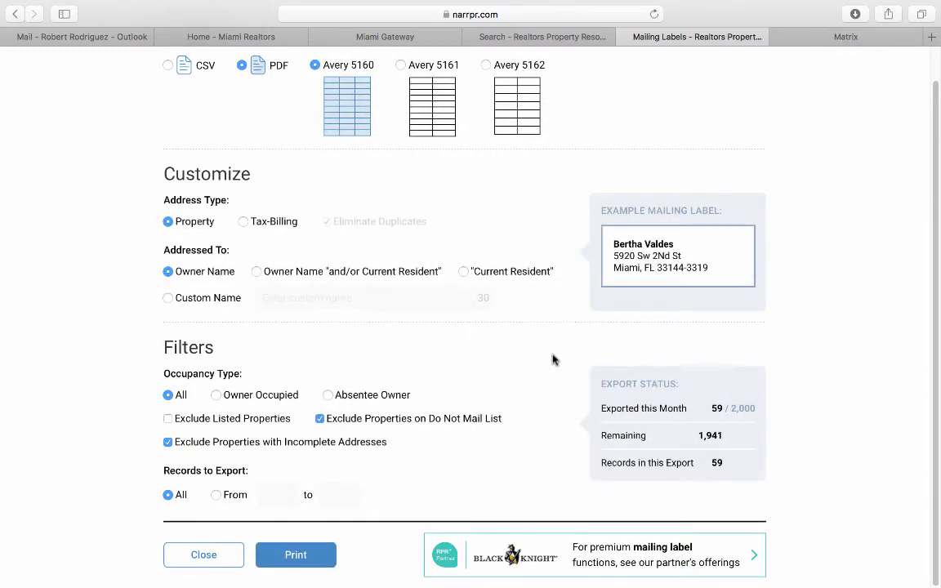
click(855, 14)
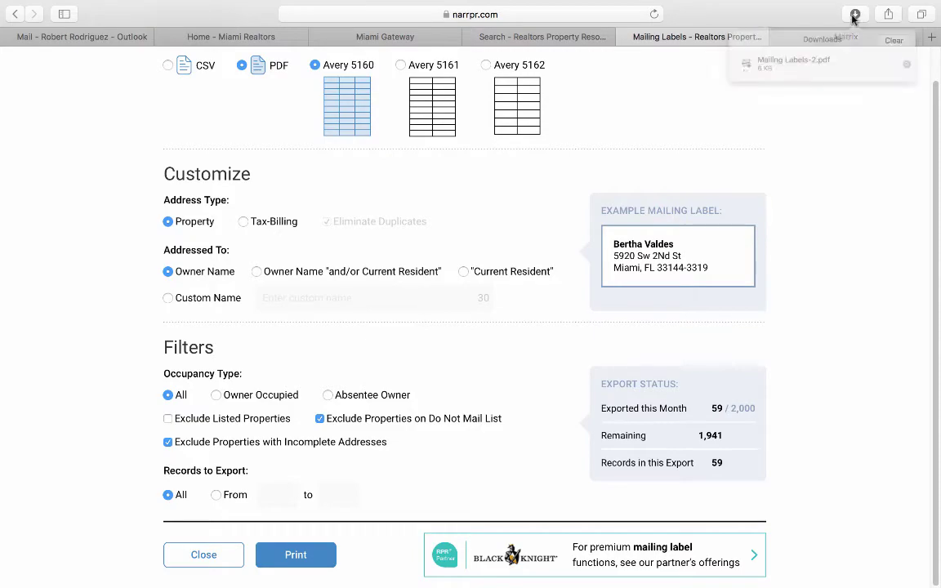
Open Mailing Labels-2.pdf in Adobe Reader and zoom in four times to read the labels.
double_click(789, 70)
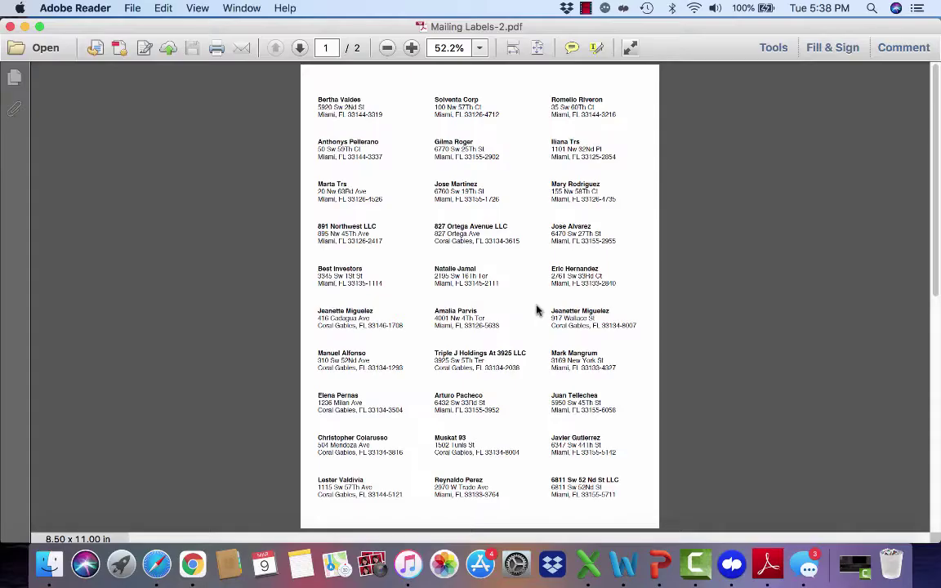
click(412, 47)
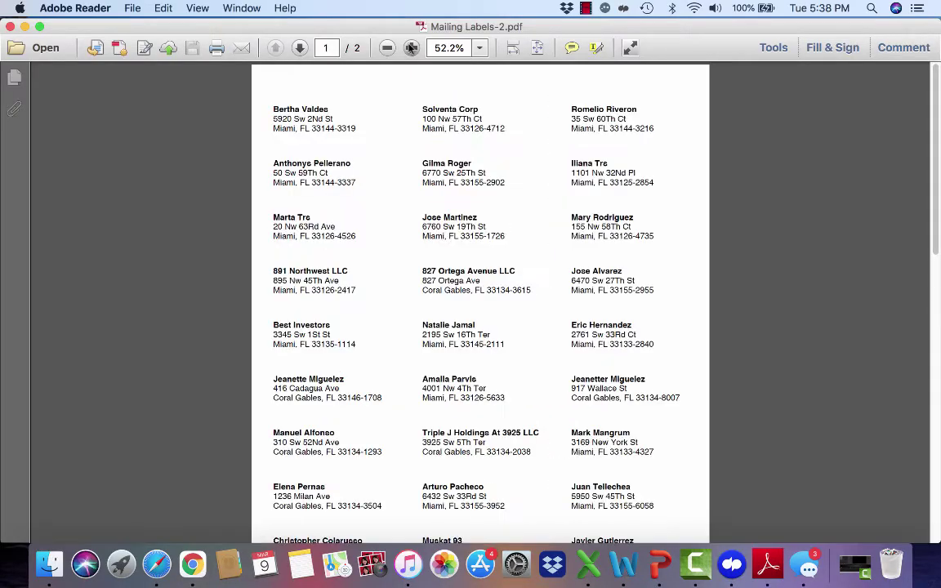
click(411, 48)
click(412, 47)
click(412, 48)
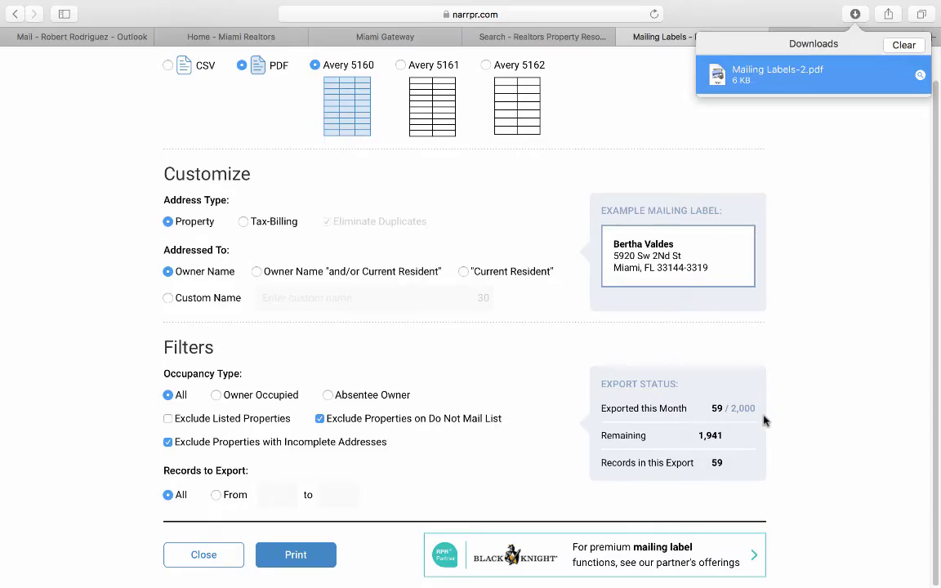
Close the labels export and map the results without the 3-mile radius boundary.
click(905, 45)
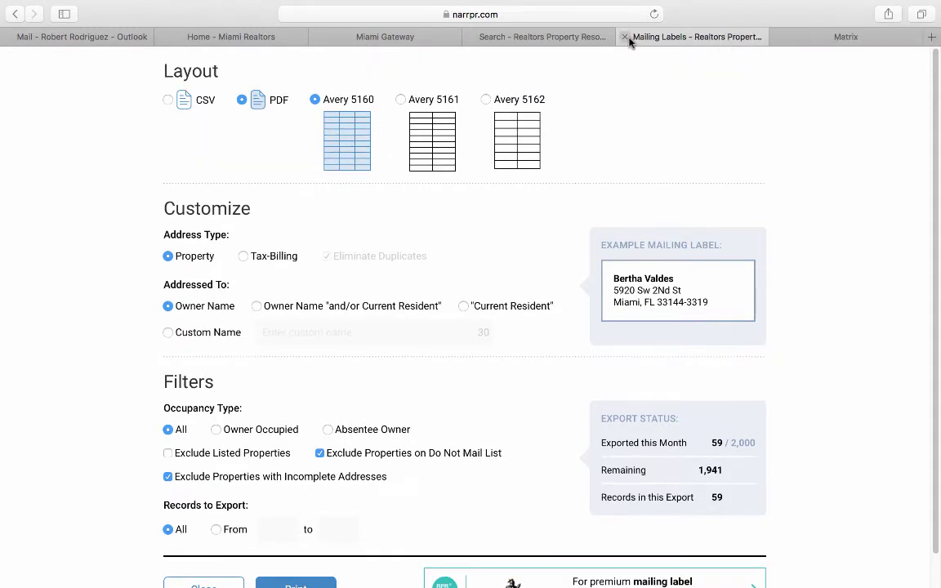
click(625, 37)
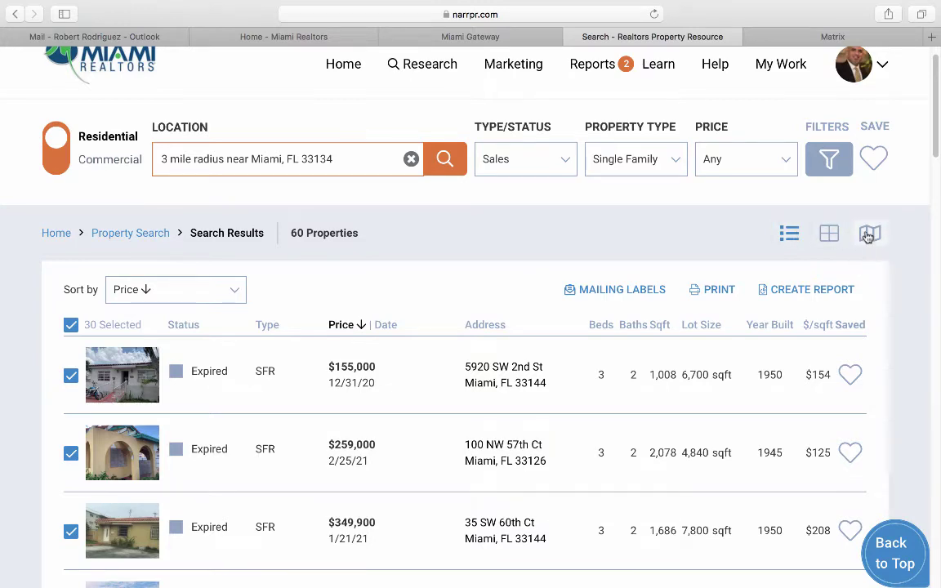
click(870, 234)
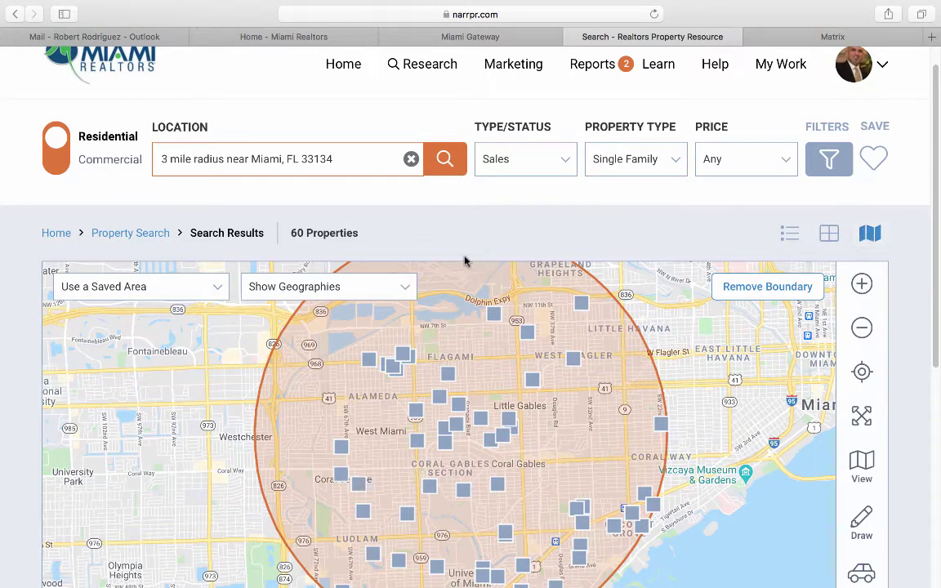
click(740, 286)
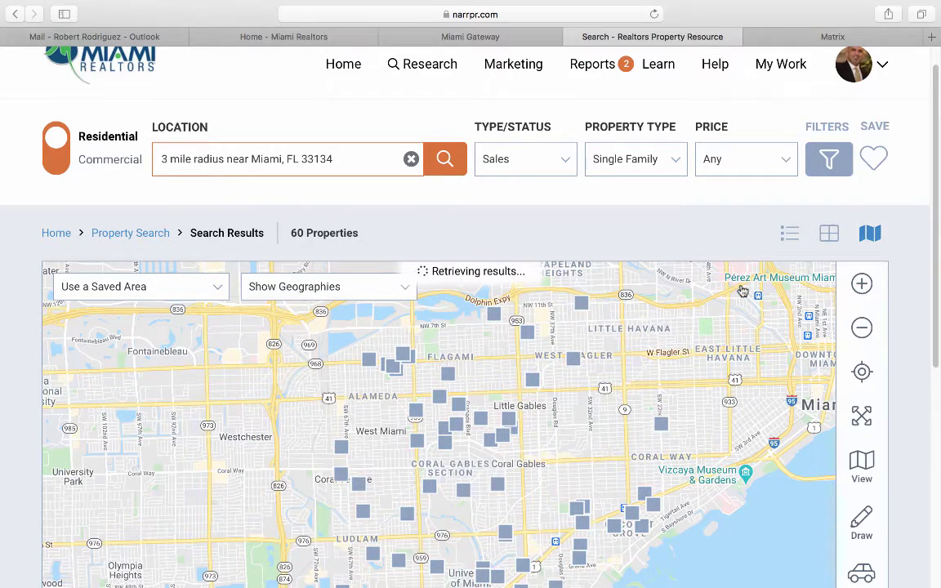
Add a Schools POI layer showing public high schools.
scroll(740, 290, down, 3)
click(861, 399)
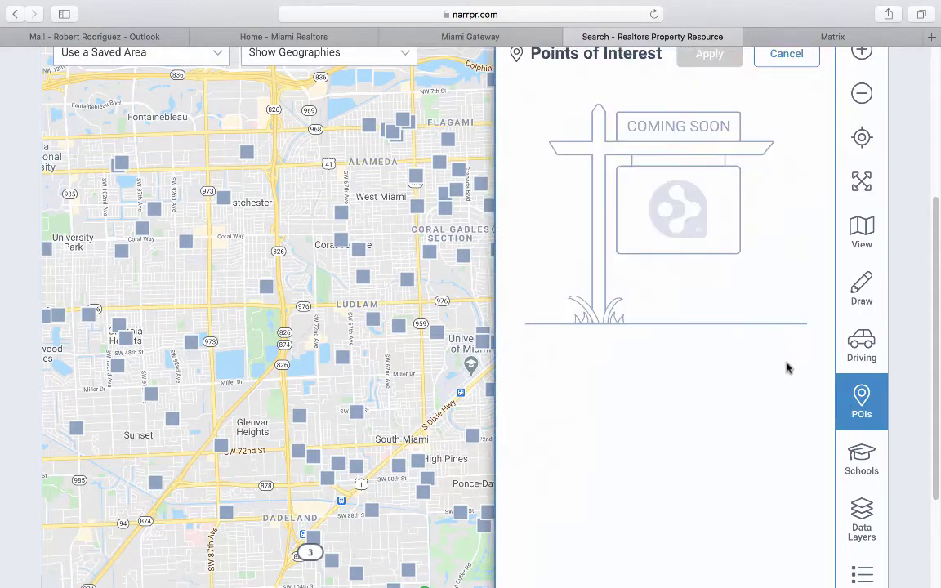
scroll(784, 365, up, 2)
scroll(779, 361, down, 3)
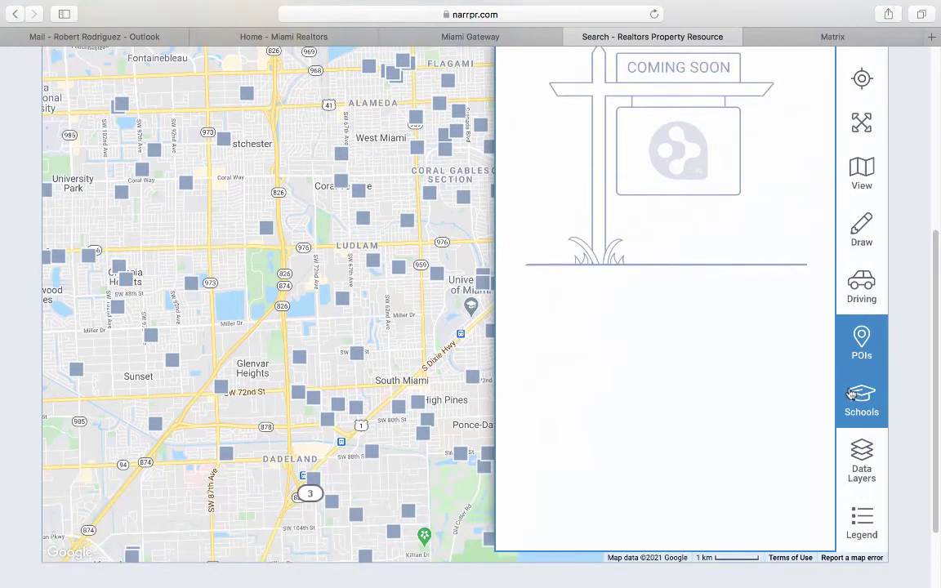
click(851, 394)
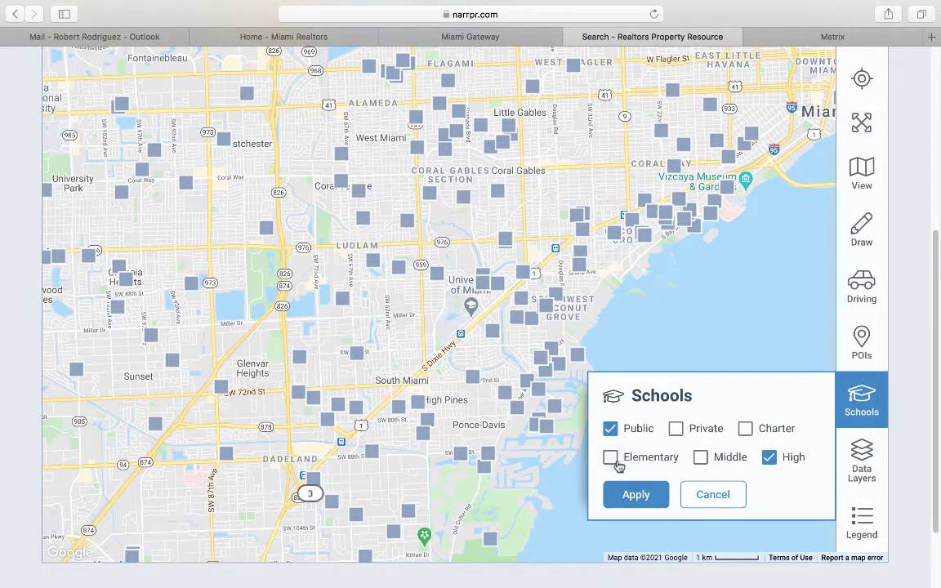
click(645, 495)
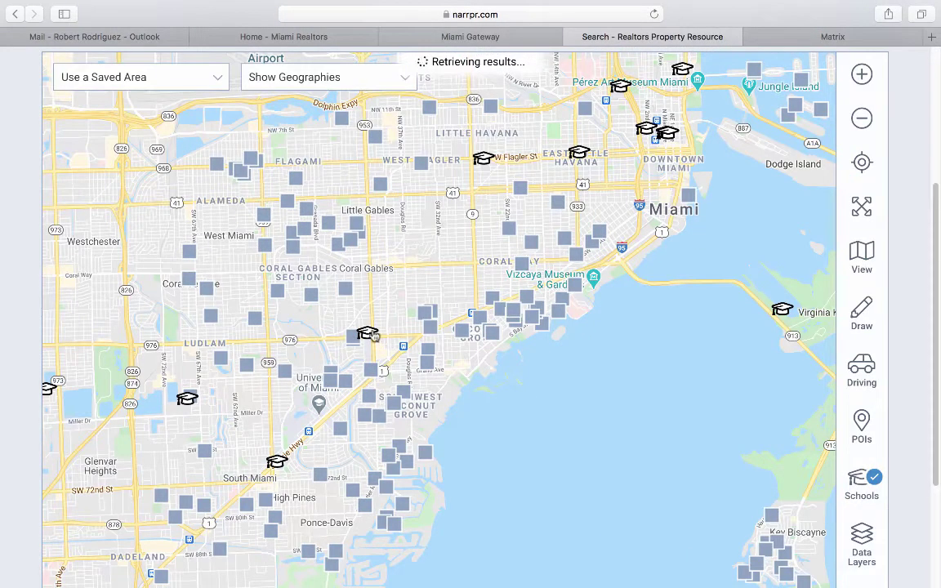
Use the Coral Gables Senior High map icon's Search in This Area to search its zone.
click(371, 336)
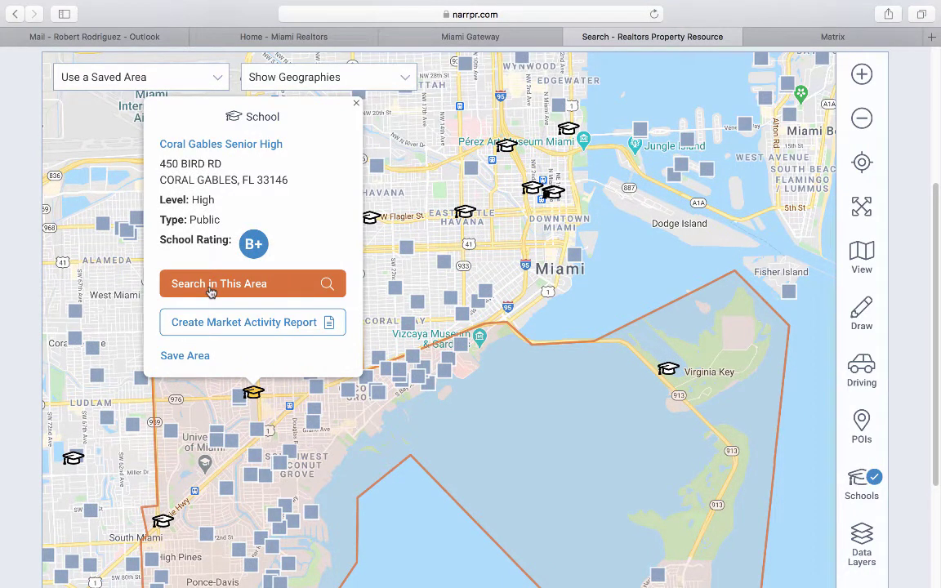
click(211, 285)
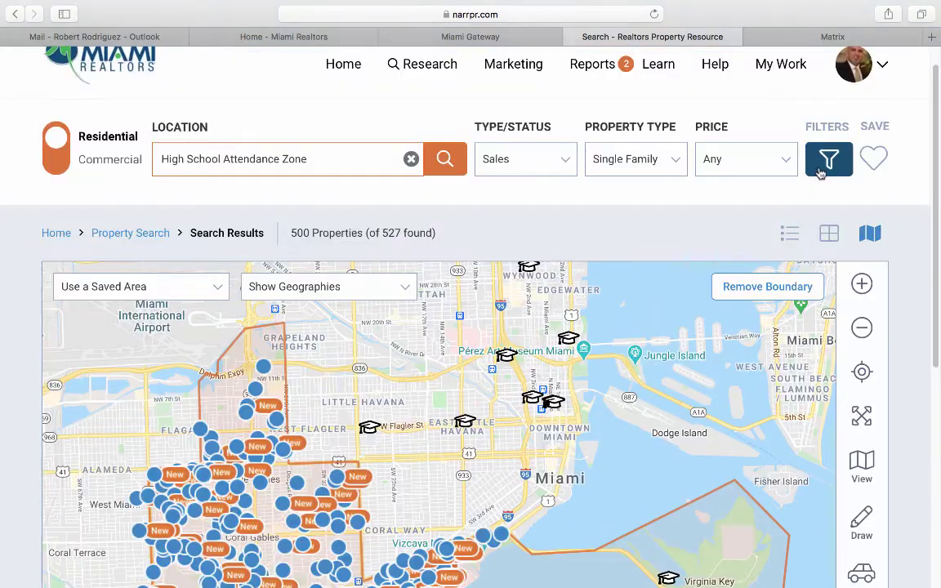
Restrict the price range to $500,000–$1,000,000 and browse the matches.
click(752, 169)
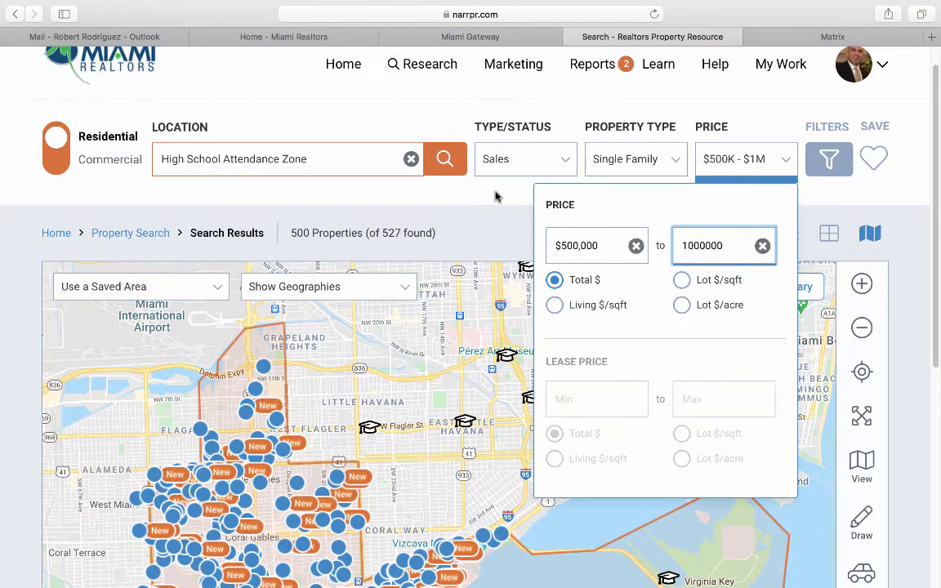
click(456, 174)
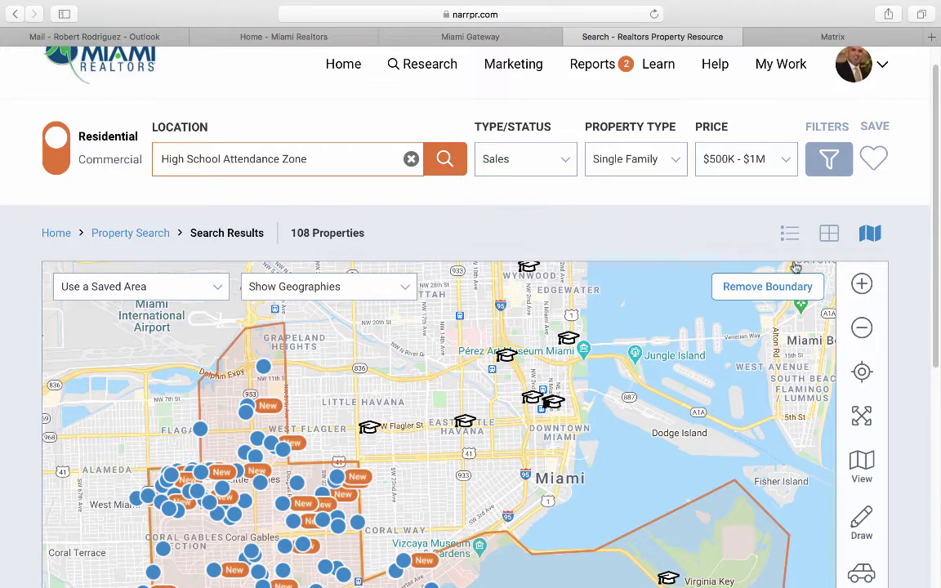
scroll(905, 325, down, 1)
scroll(904, 326, down, 3)
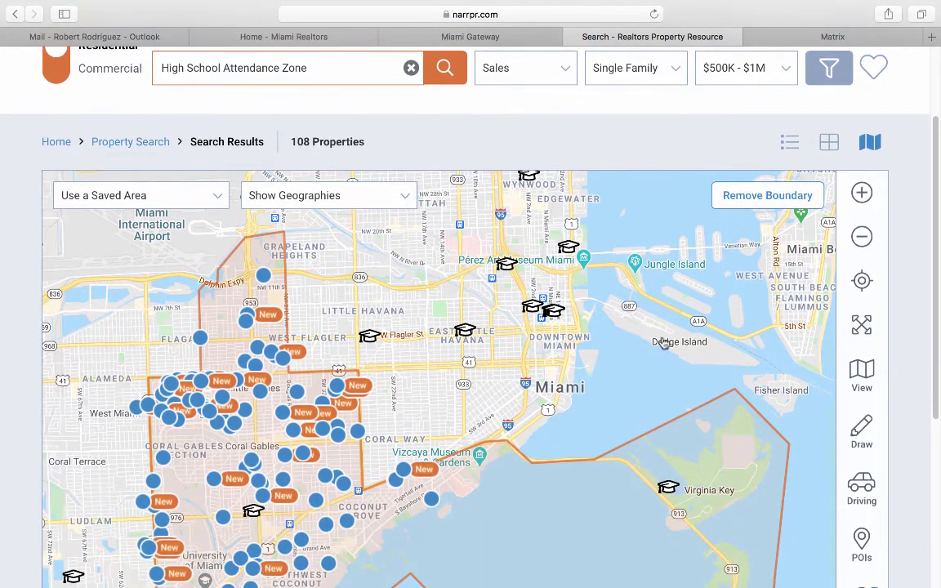
scroll(12, 421, down, 3)
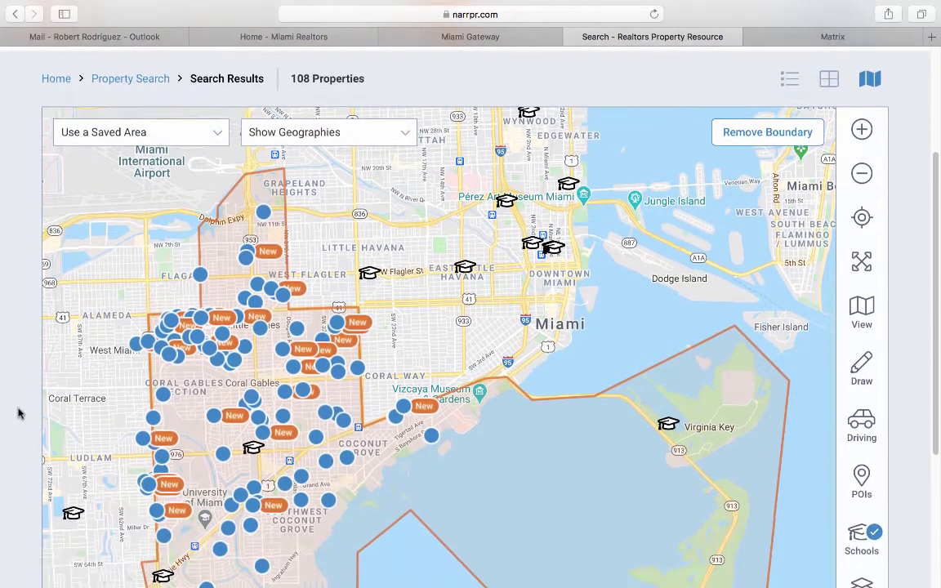
scroll(20, 414, down, 1)
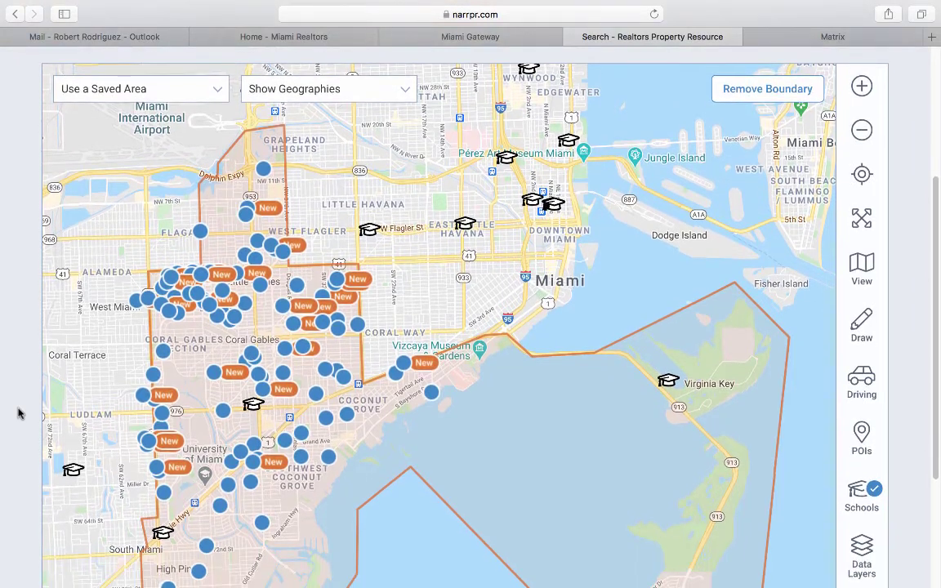
scroll(18, 410, up, 4)
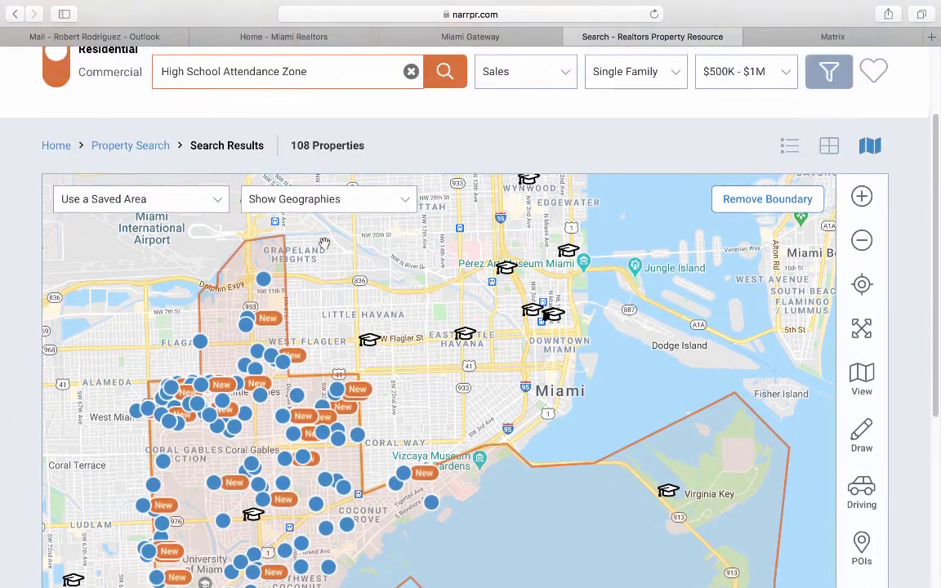
Show the 108 matches as a list, then as a photo grid.
click(790, 145)
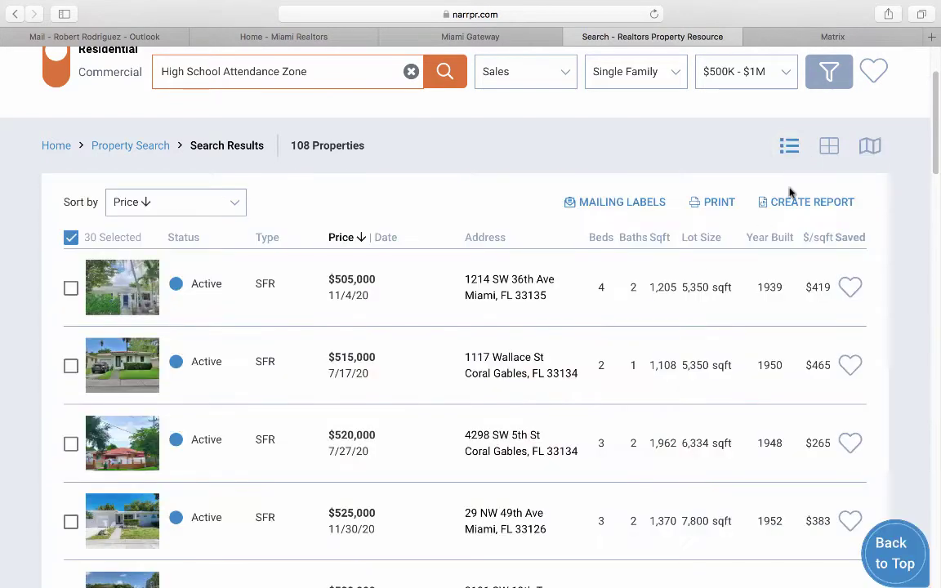
click(831, 145)
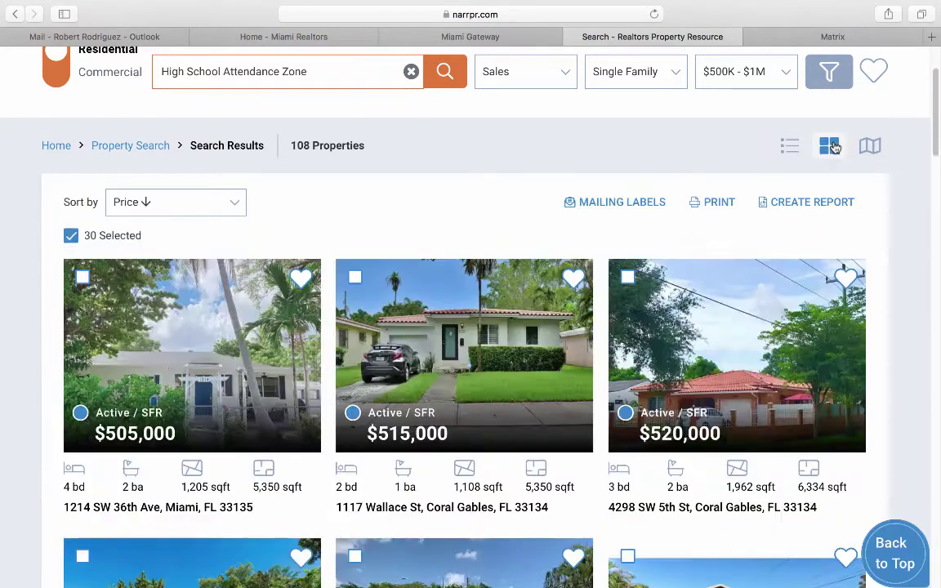
scroll(528, 359, down, 5)
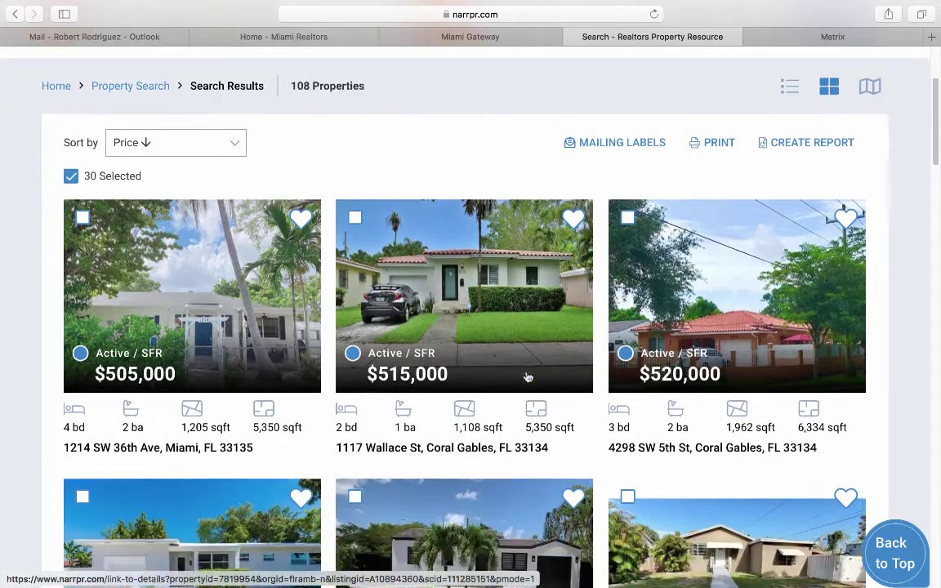
scroll(528, 377, up, 5)
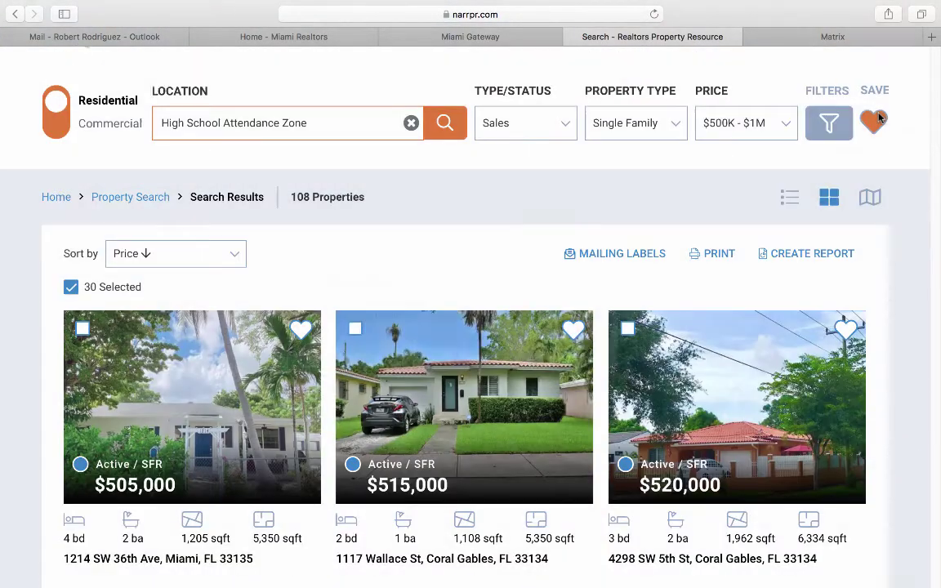
Name and save the search 'Homes for sale in Coral Gables Senior High zone', then return Home.
click(880, 120)
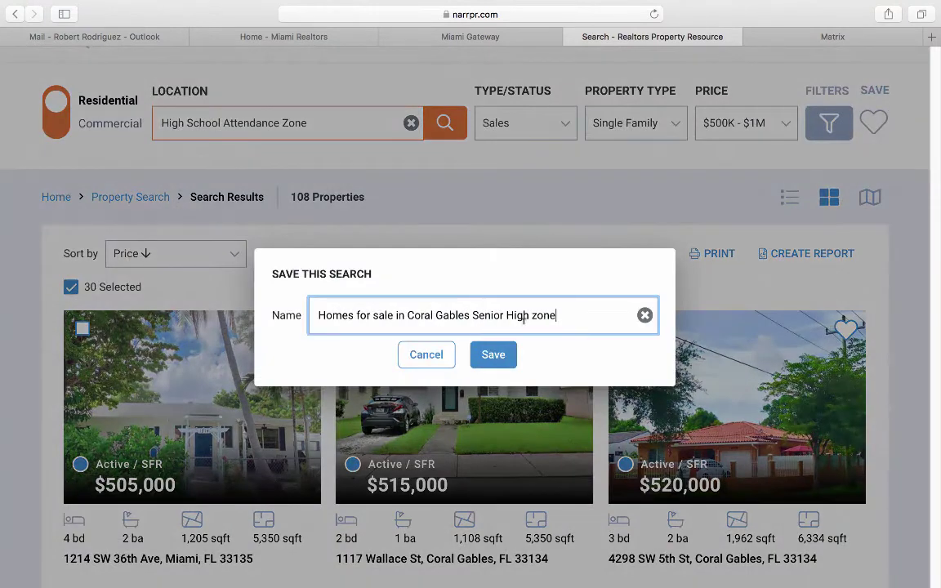
click(504, 356)
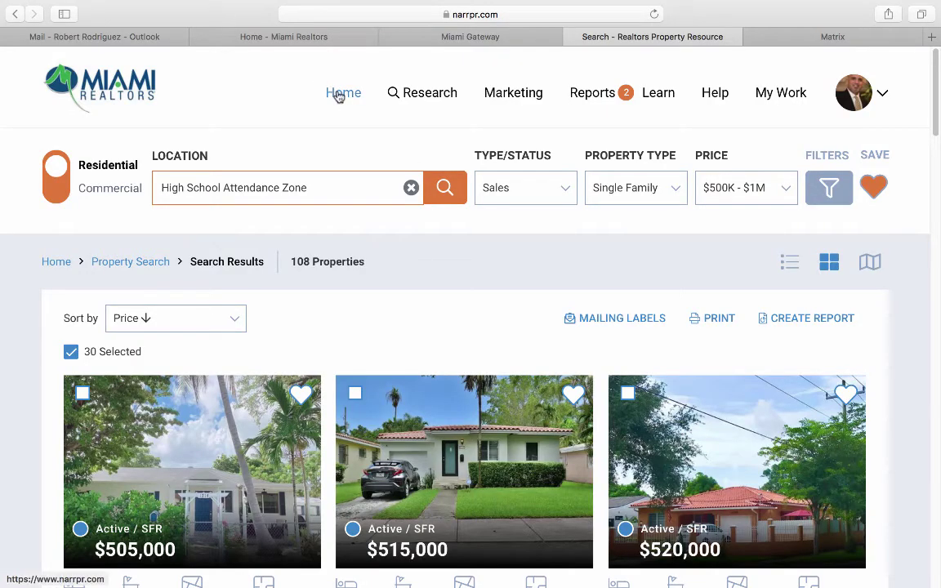
click(339, 96)
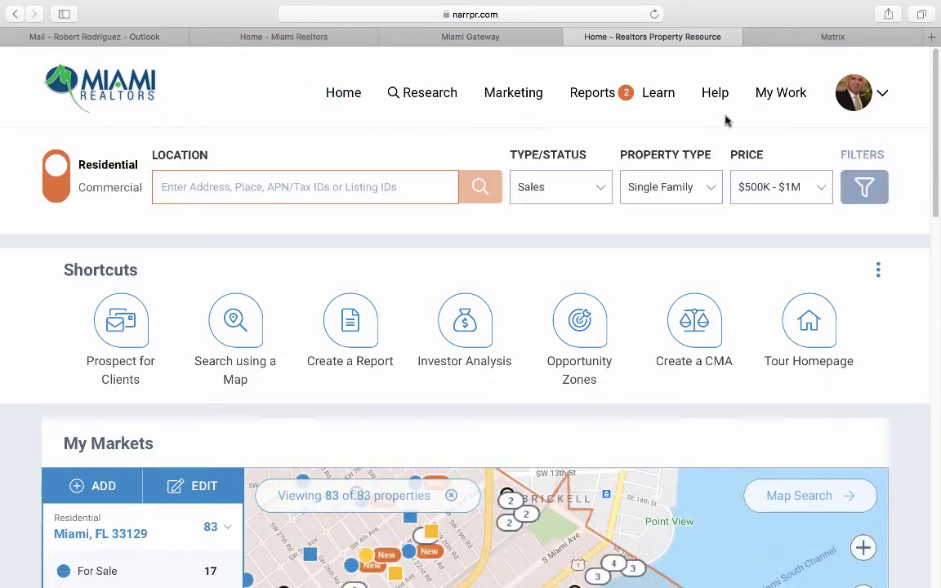
Reopen the saved 'Homes for sale in Coral Gables Senior High zone' search and scroll its 108 results.
click(773, 98)
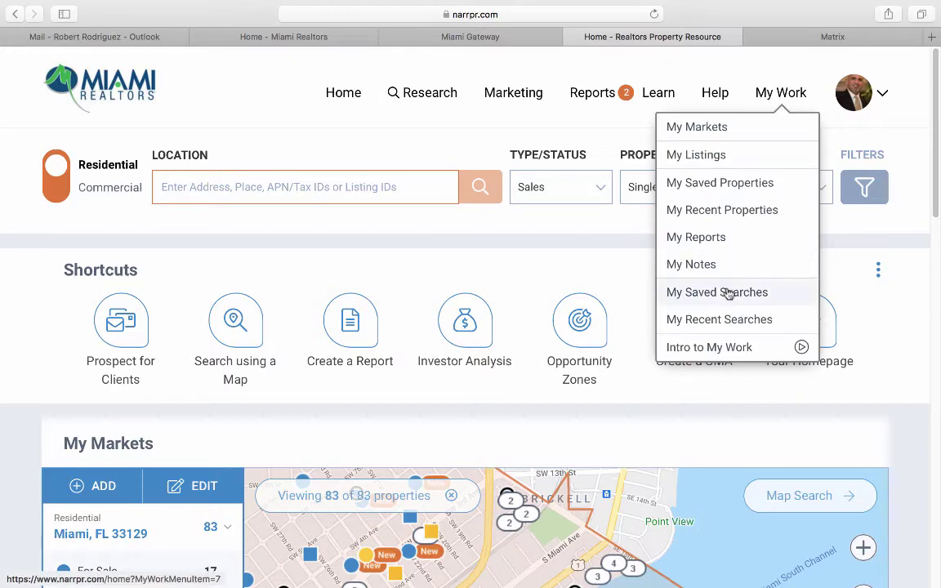
click(717, 293)
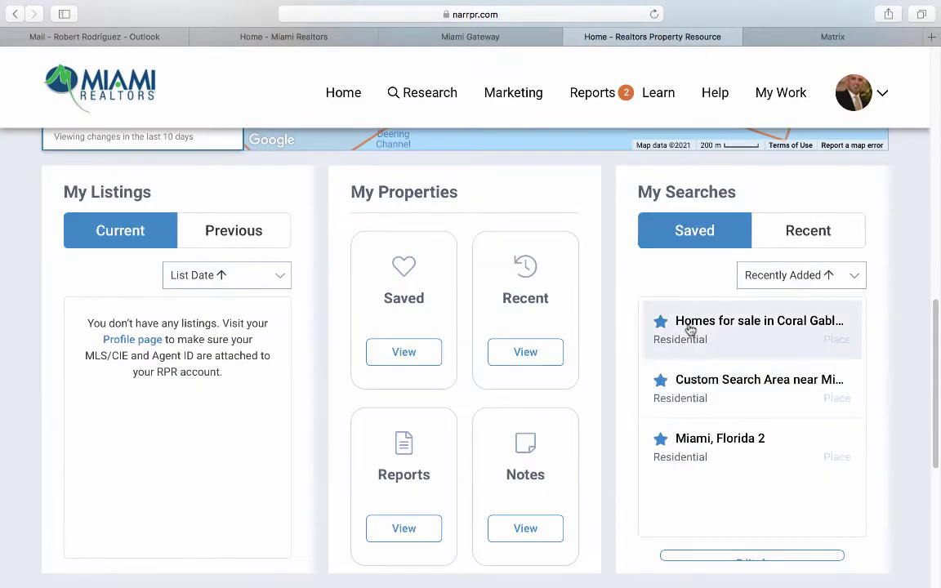
click(773, 324)
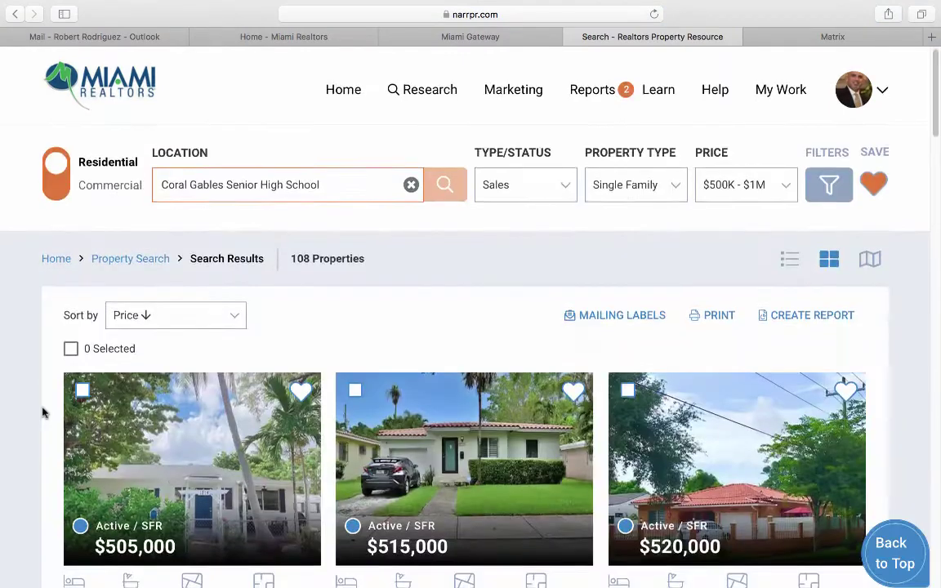
scroll(43, 409, down, 5)
scroll(47, 411, down, 5)
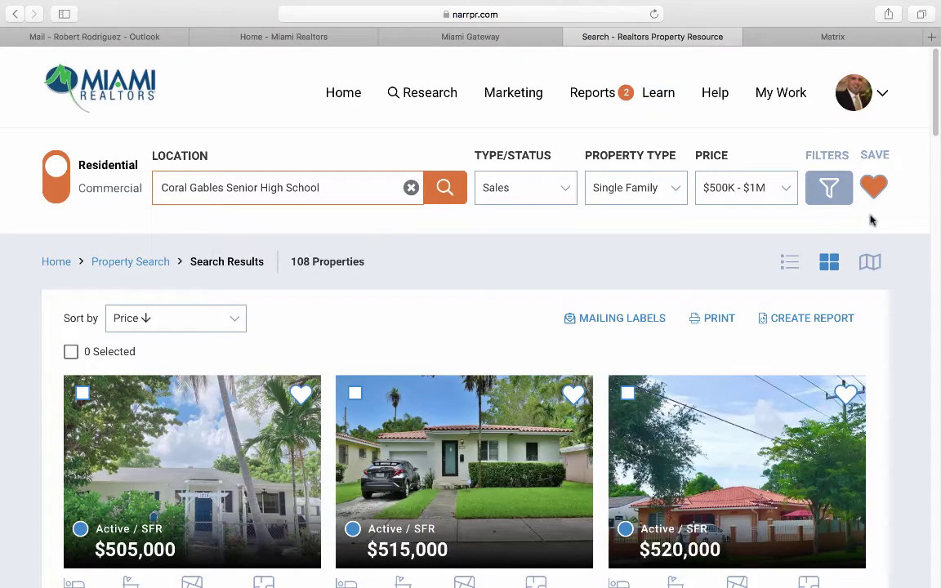
Open the search's save settings, then bring up the listing photos in the full-screen viewer.
click(875, 188)
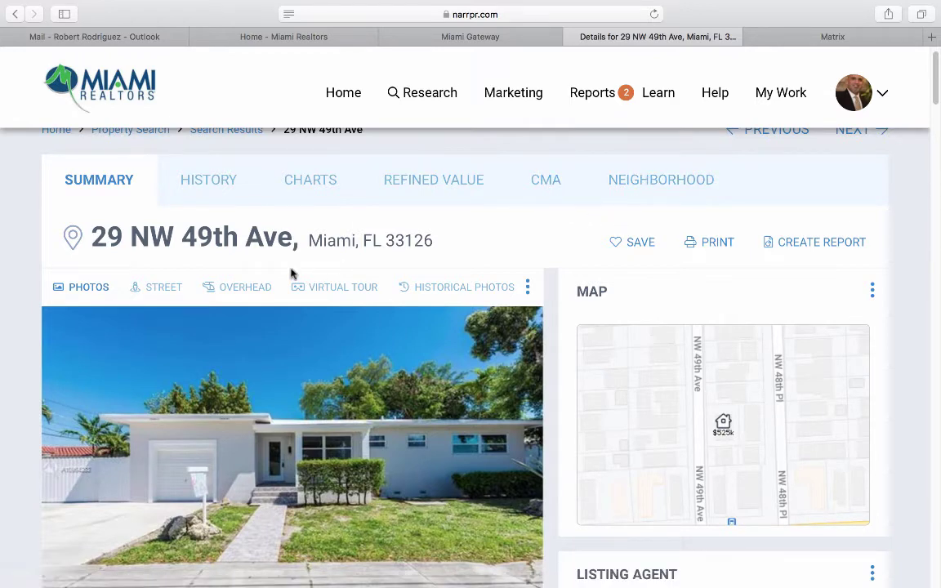
scroll(2, 380, down, 2)
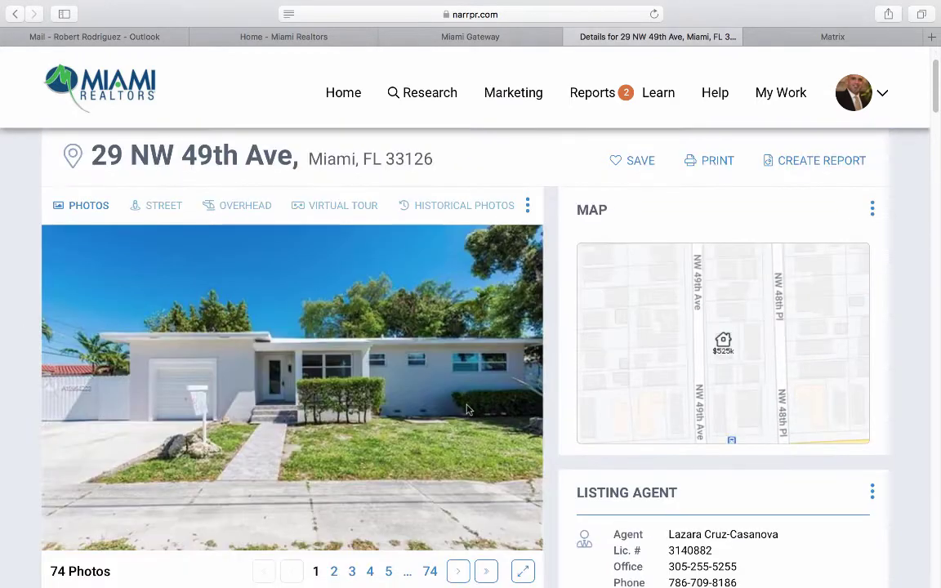
scroll(457, 368, down, 1)
click(460, 543)
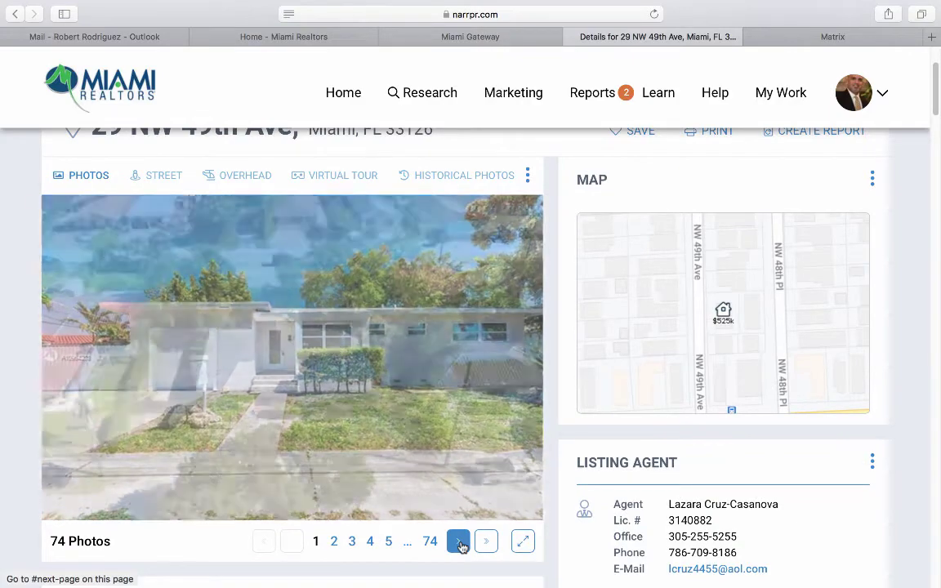
click(523, 542)
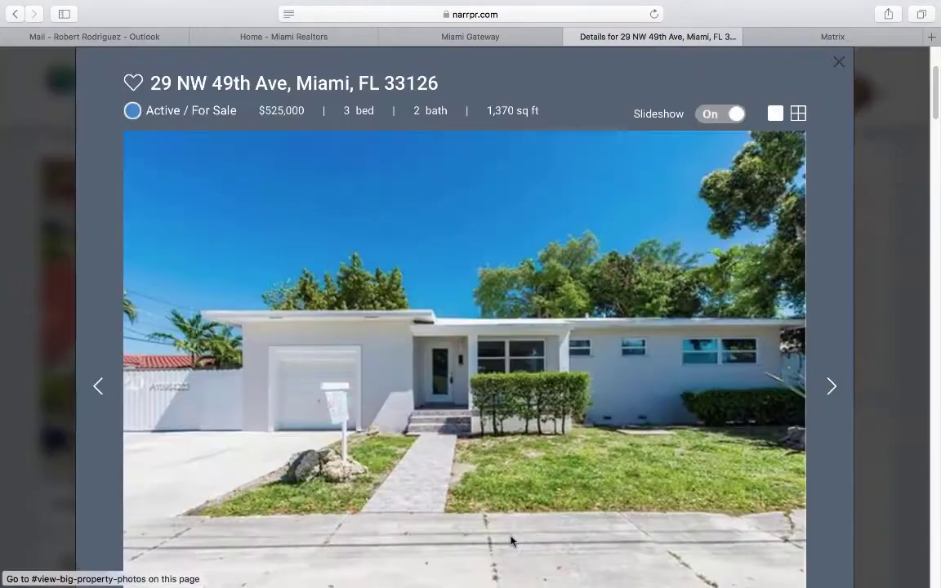
Switch the gallery to single-photo view, turn the slideshow on, then close the photo viewer.
click(827, 394)
click(829, 394)
click(828, 394)
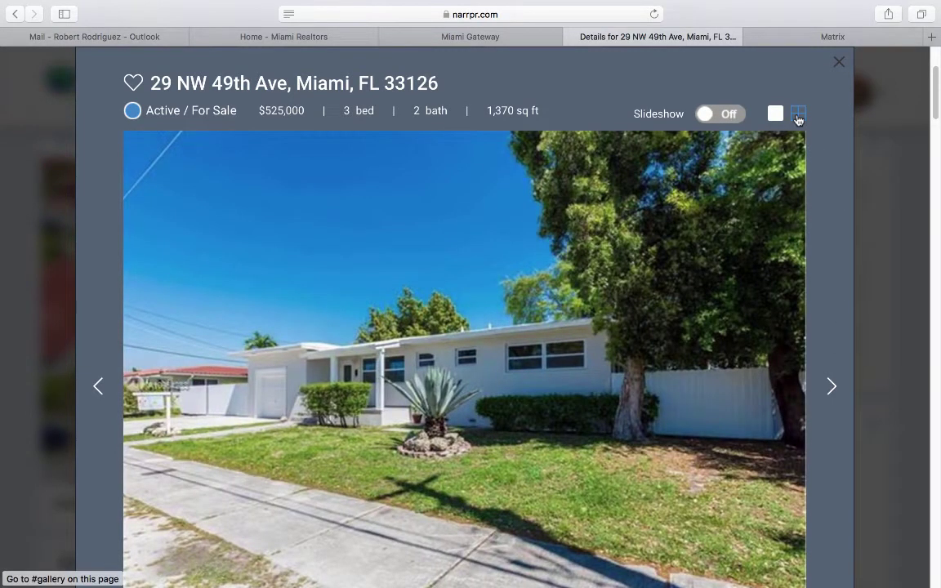
click(798, 116)
click(775, 113)
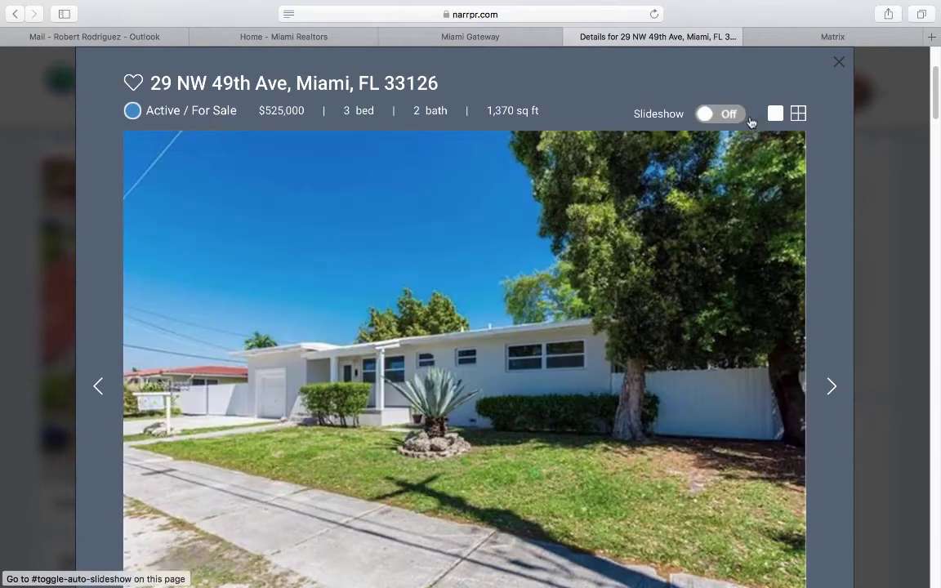
click(728, 122)
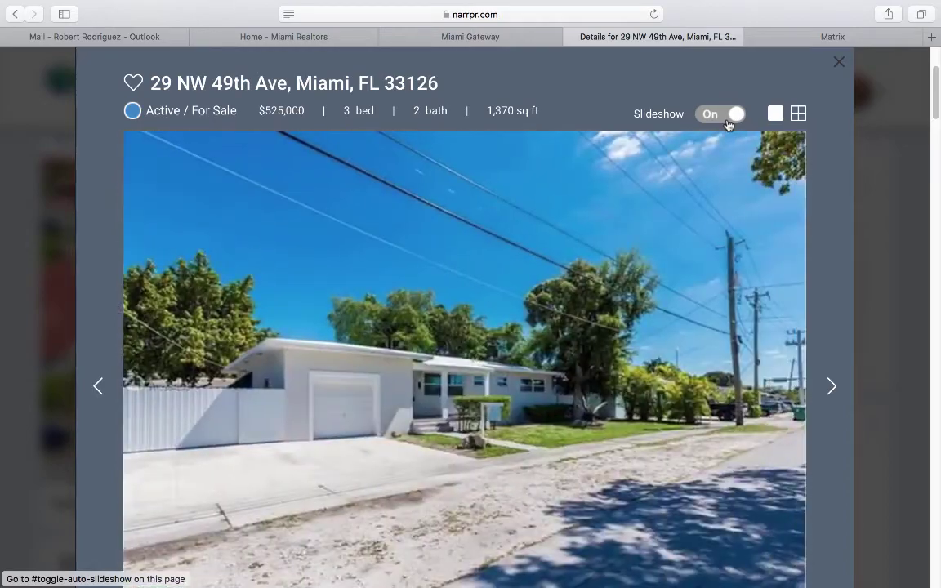
click(32, 387)
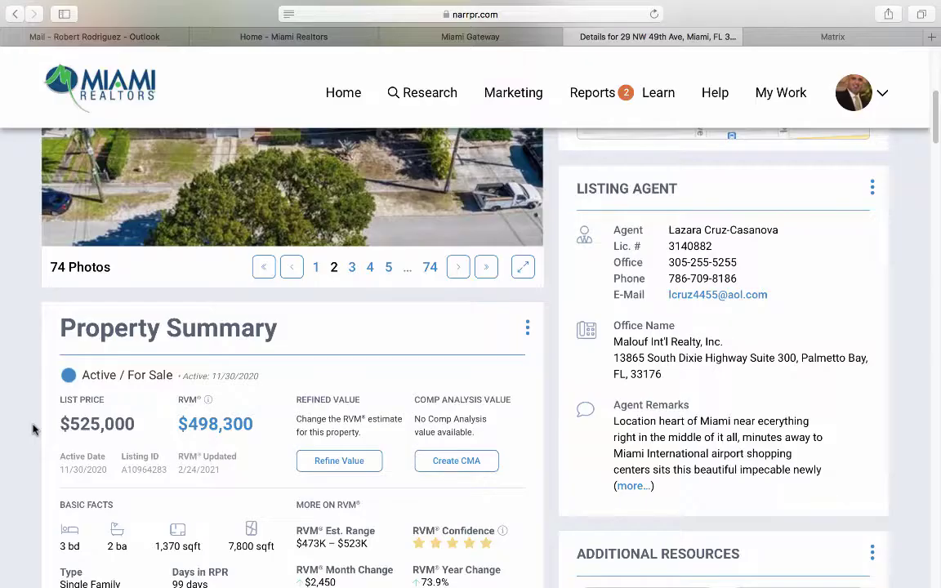
scroll(53, 356, down, 2)
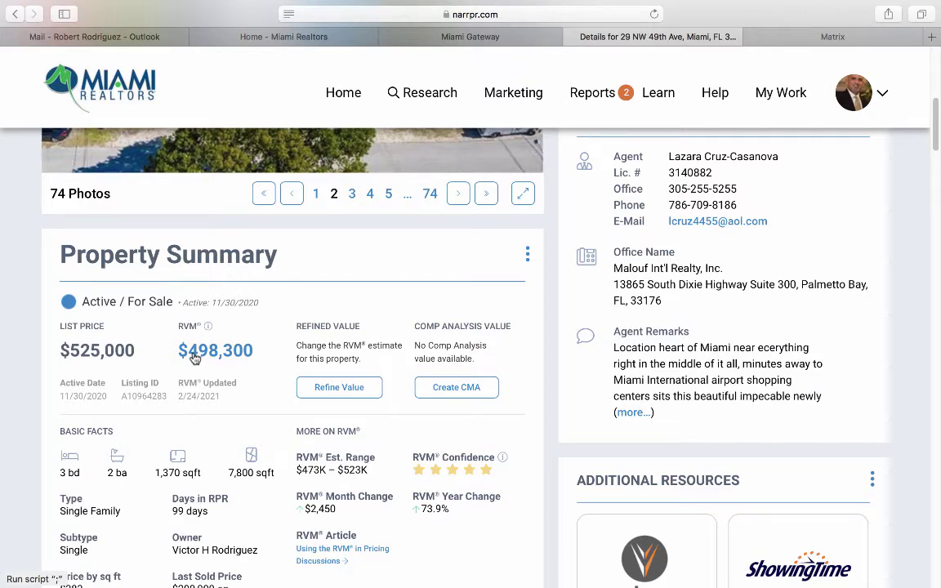
click(196, 356)
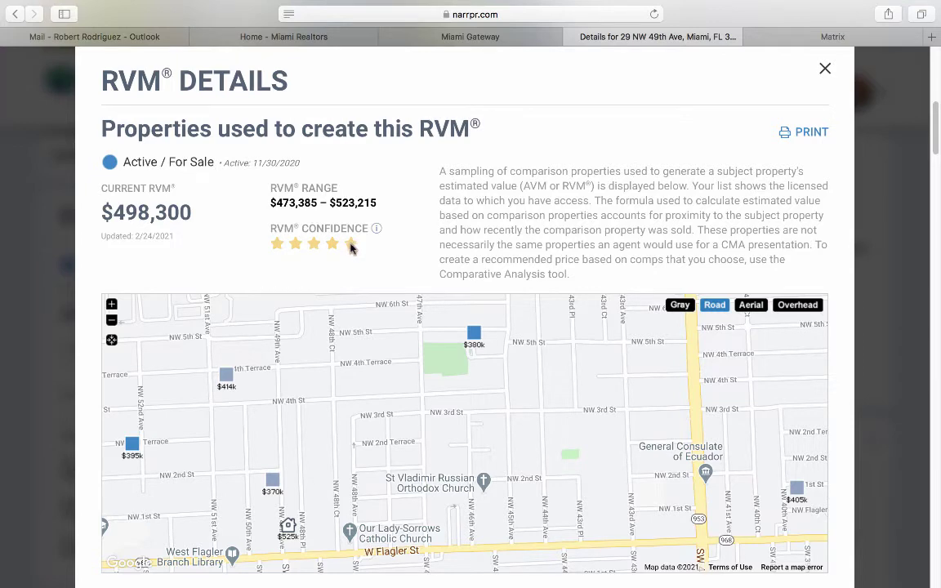
scroll(90, 281, down, 3)
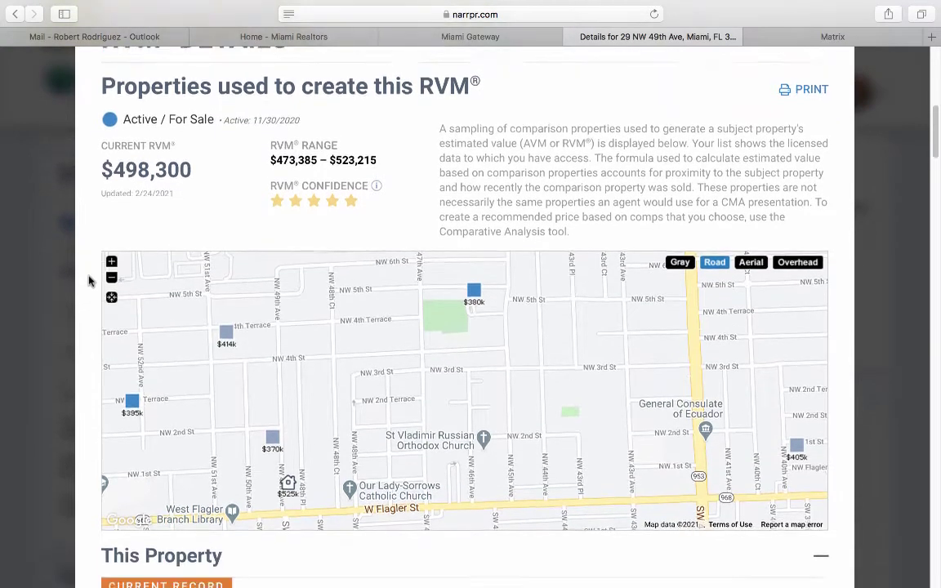
scroll(90, 281, down, 5)
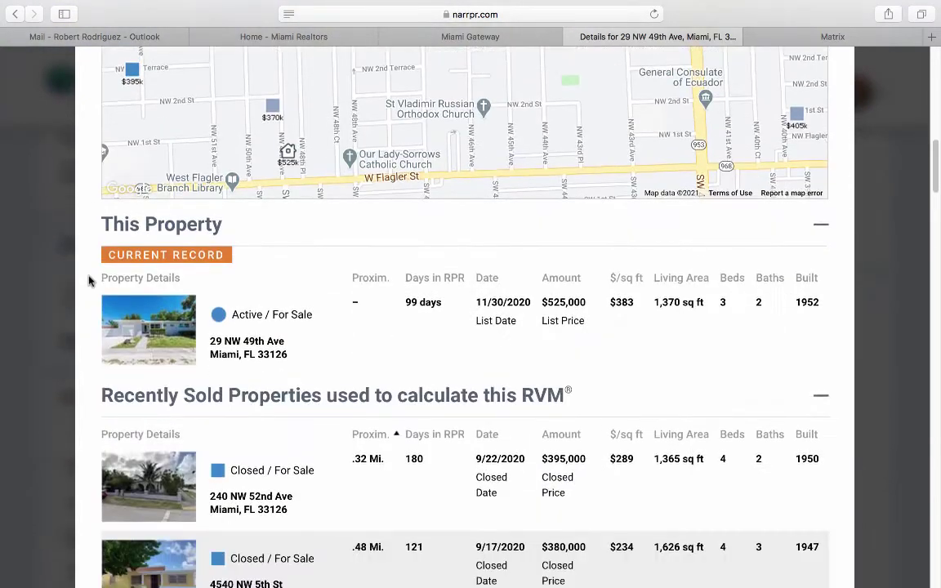
scroll(219, 346, down, 4)
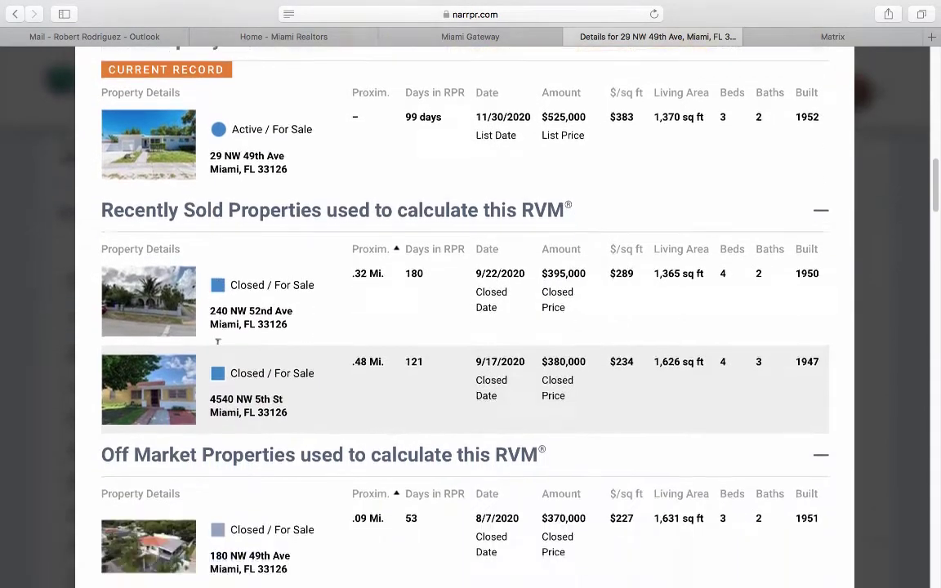
scroll(219, 349, down, 4)
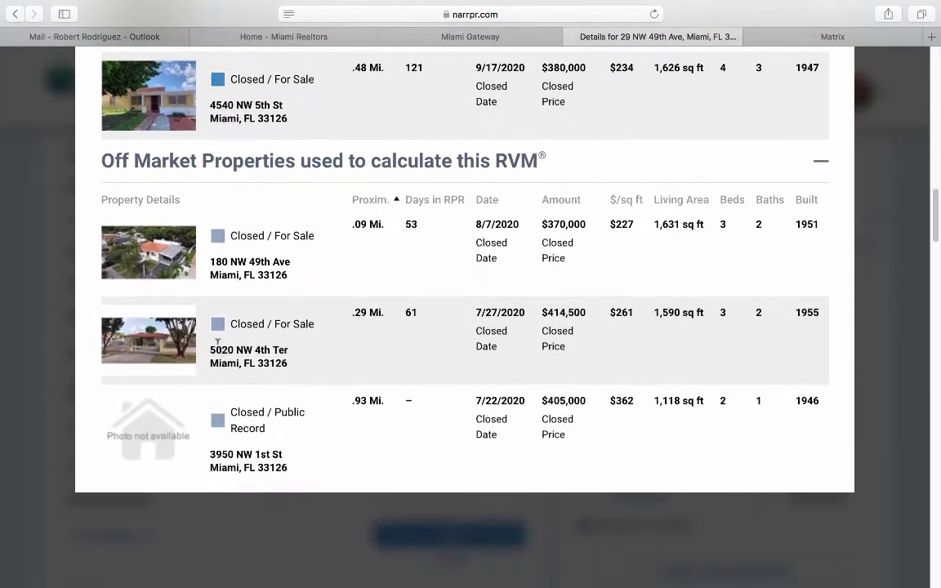
scroll(219, 349, up, 5)
scroll(219, 349, up, 3)
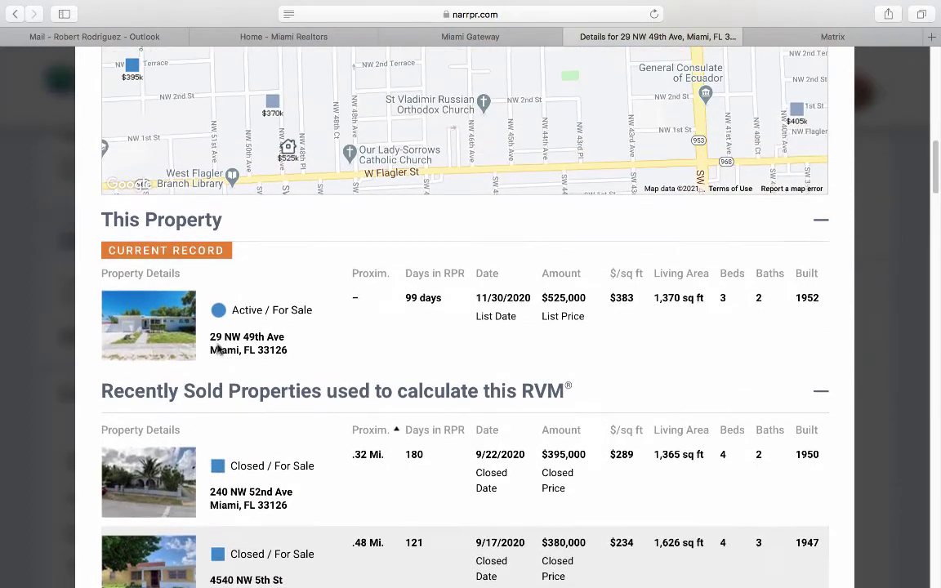
scroll(219, 349, up, 4)
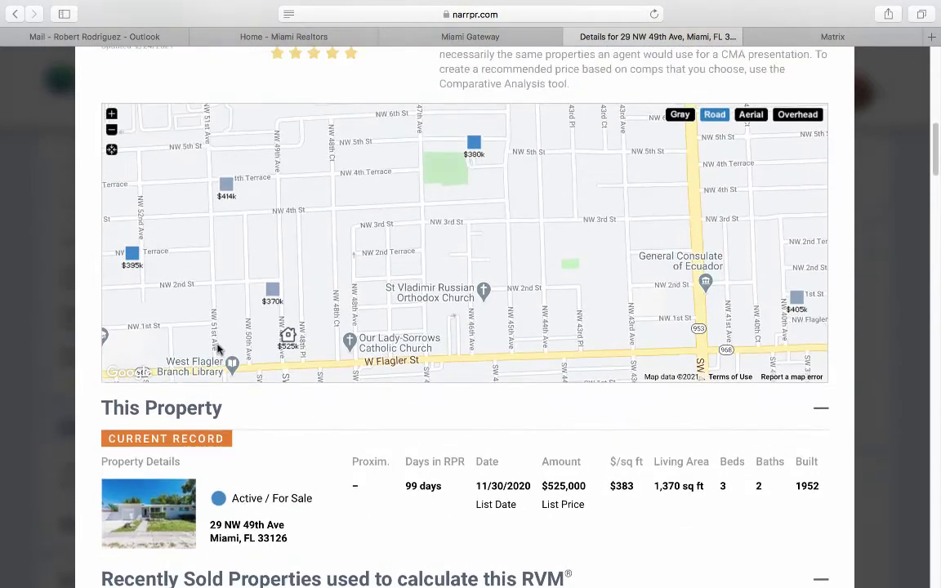
scroll(219, 349, up, 3)
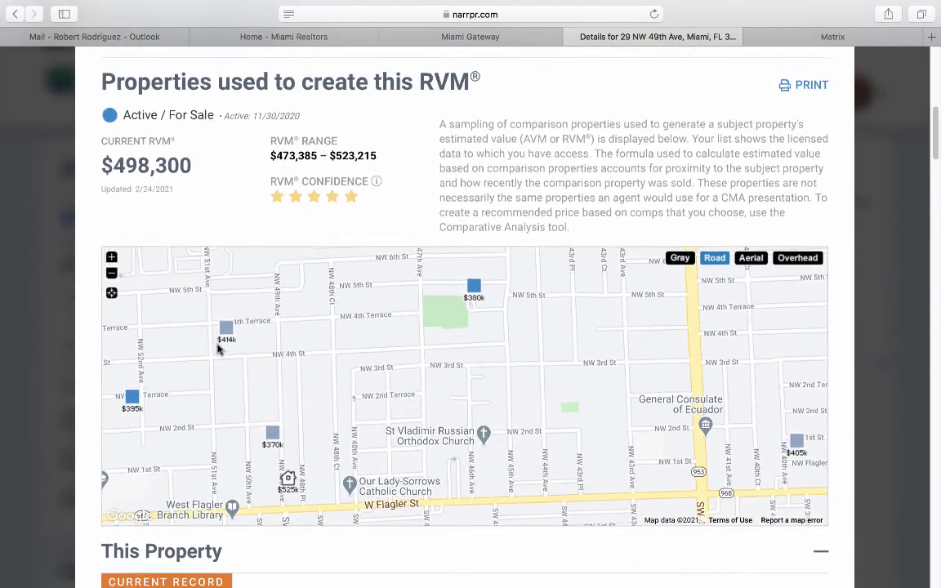
scroll(219, 349, up, 1)
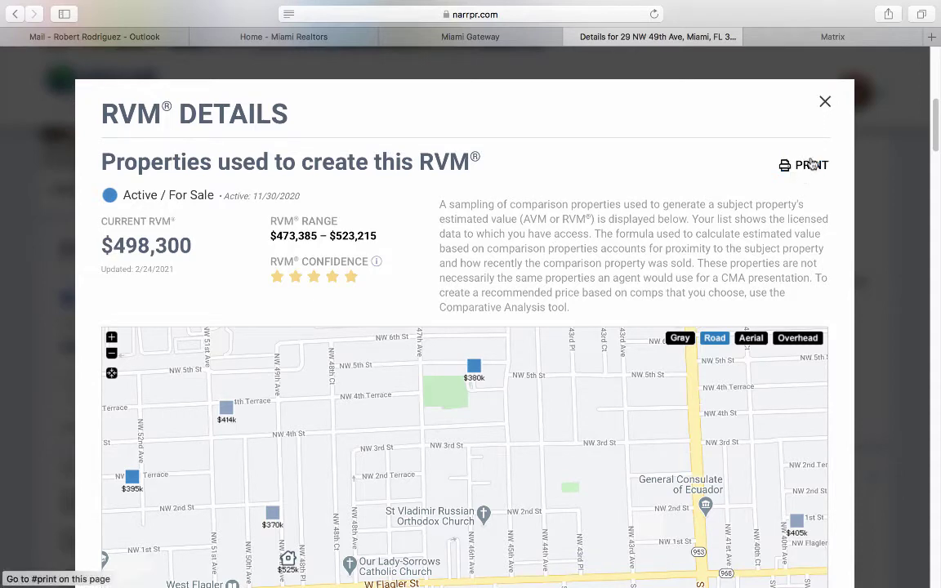
click(826, 106)
scroll(267, 349, down, 3)
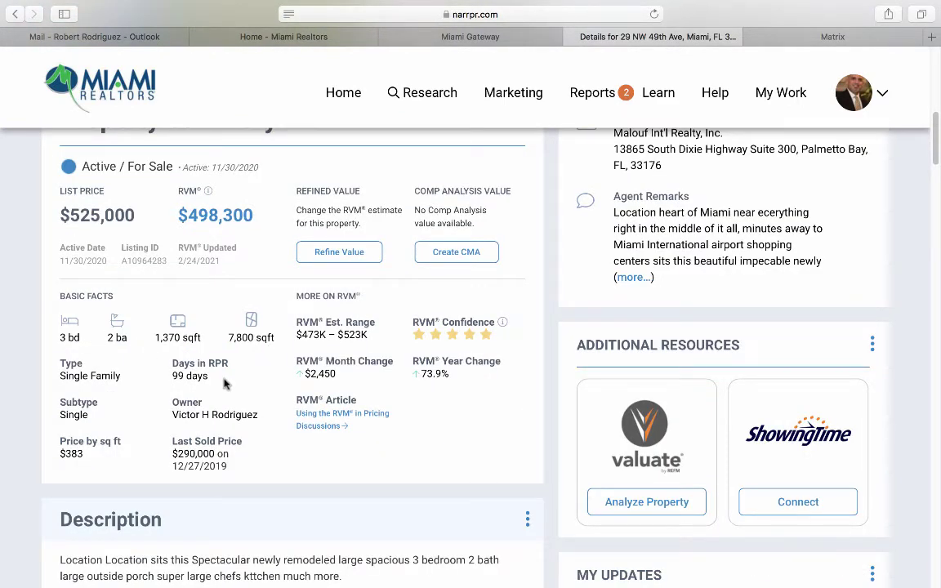
scroll(204, 366, down, 1)
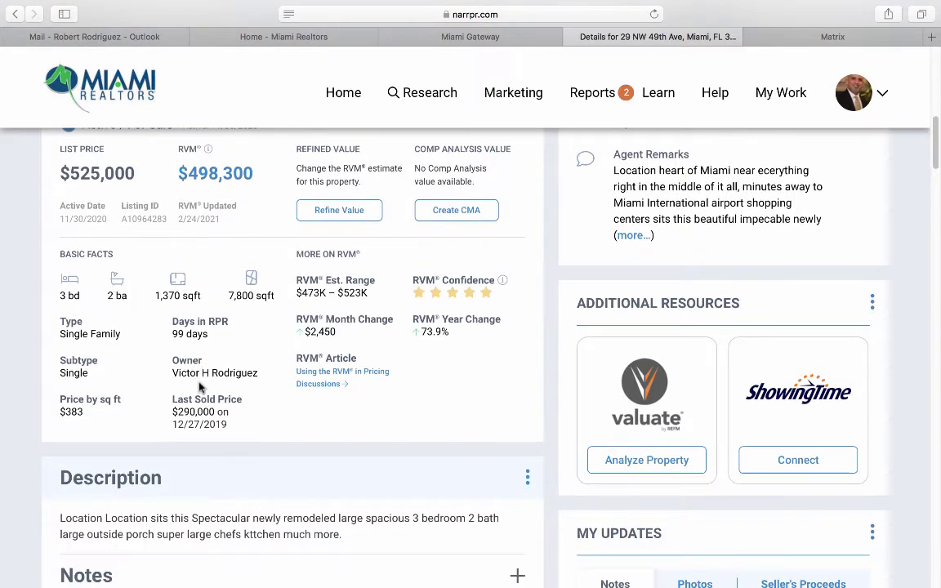
scroll(248, 384, down, 1)
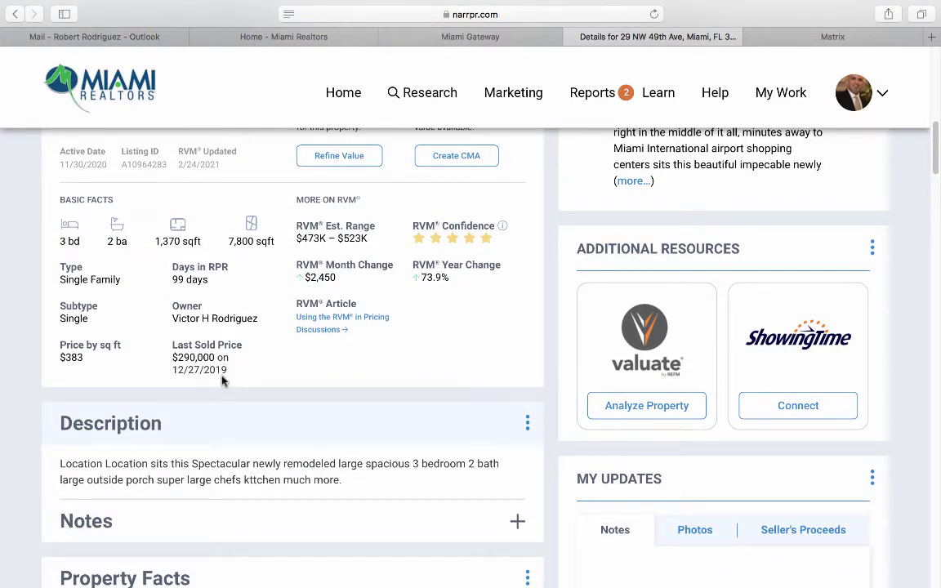
scroll(223, 382, down, 5)
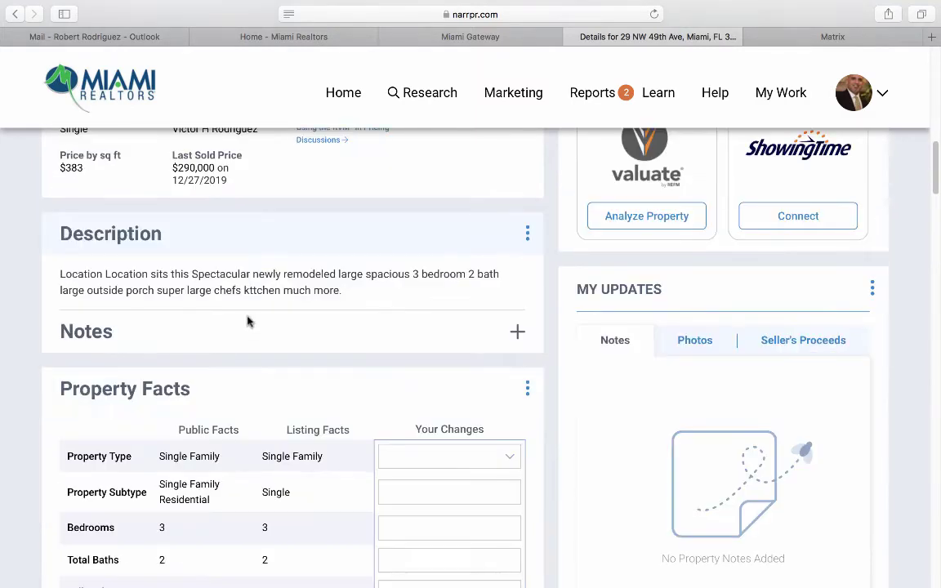
scroll(268, 276, down, 3)
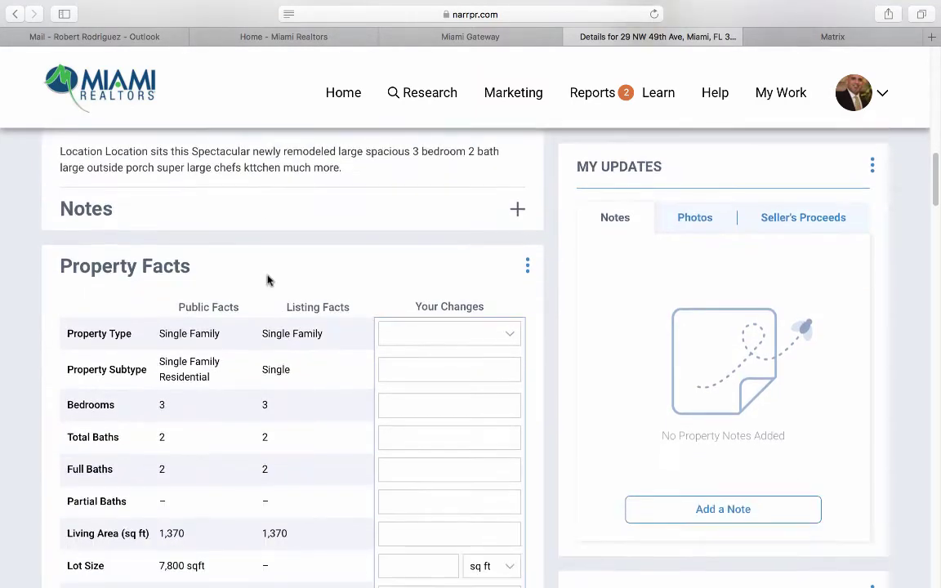
scroll(268, 280, down, 2)
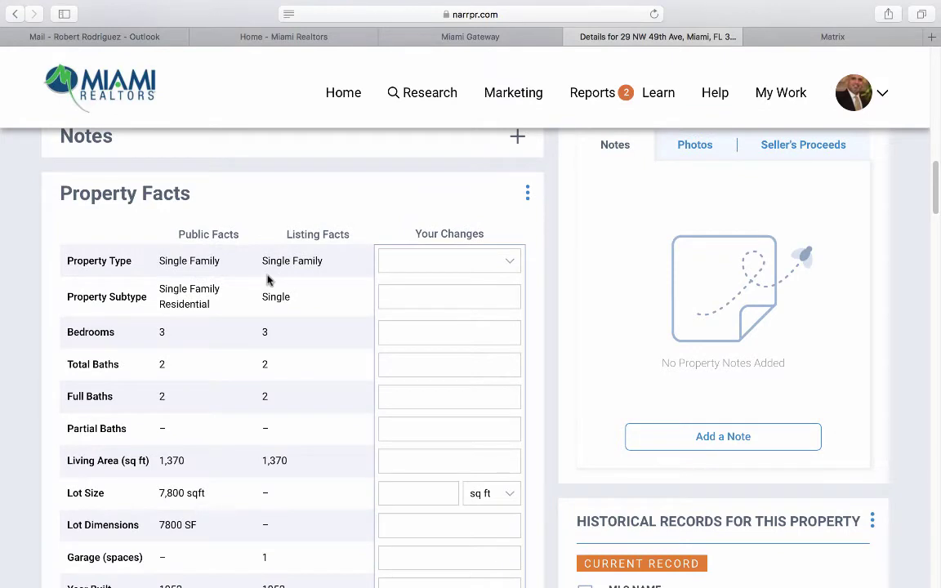
scroll(197, 314, down, 1)
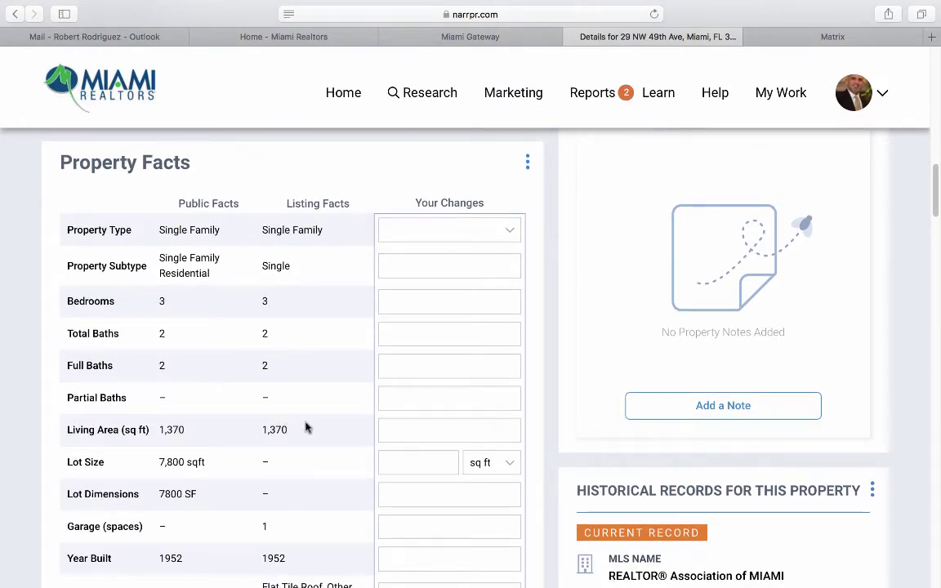
scroll(334, 410, down, 3)
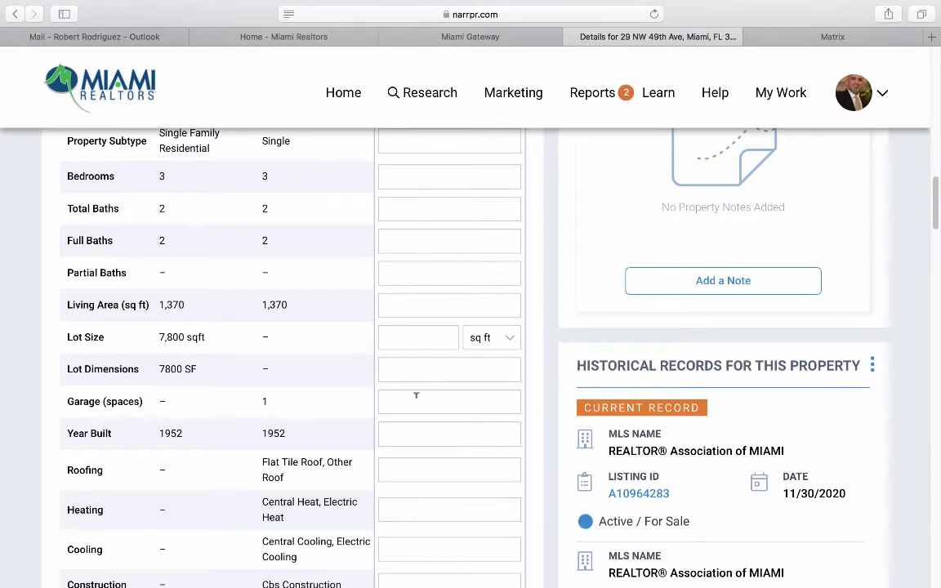
scroll(417, 407, down, 5)
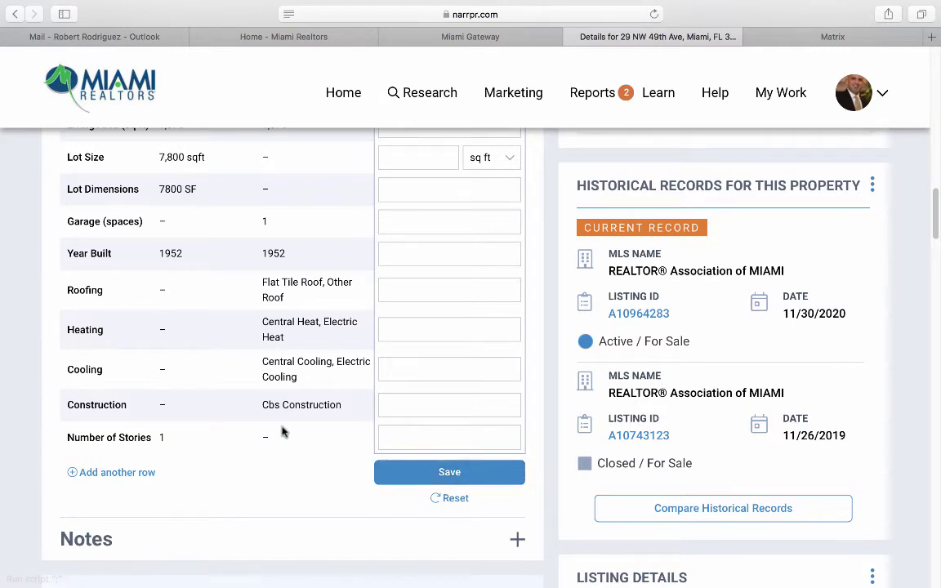
scroll(283, 430, down, 3)
scroll(245, 421, down, 1)
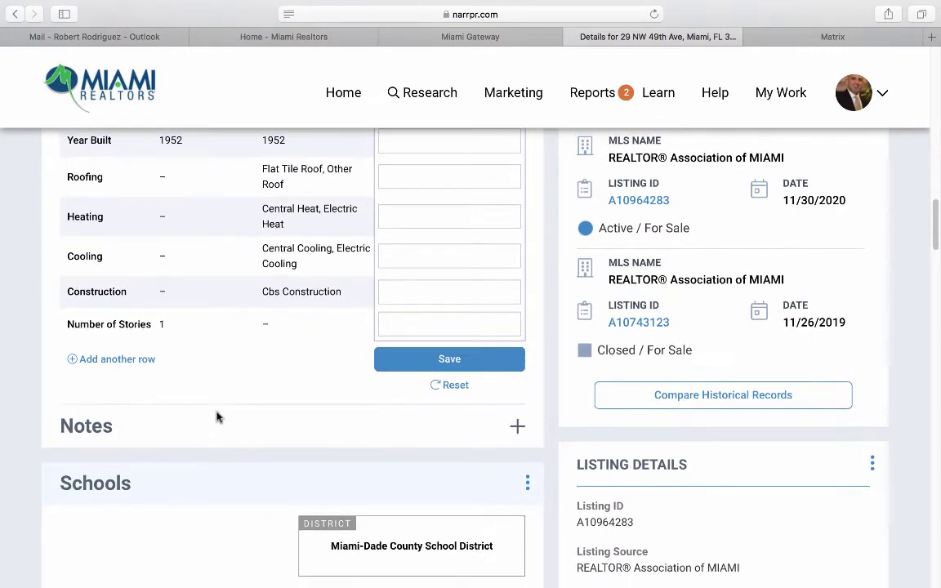
click(516, 407)
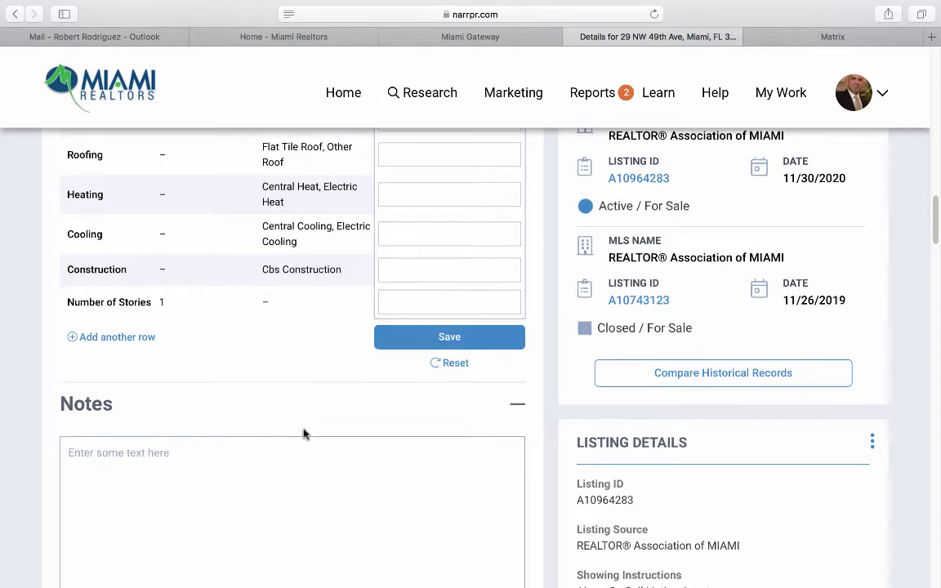
scroll(262, 425, down, 1)
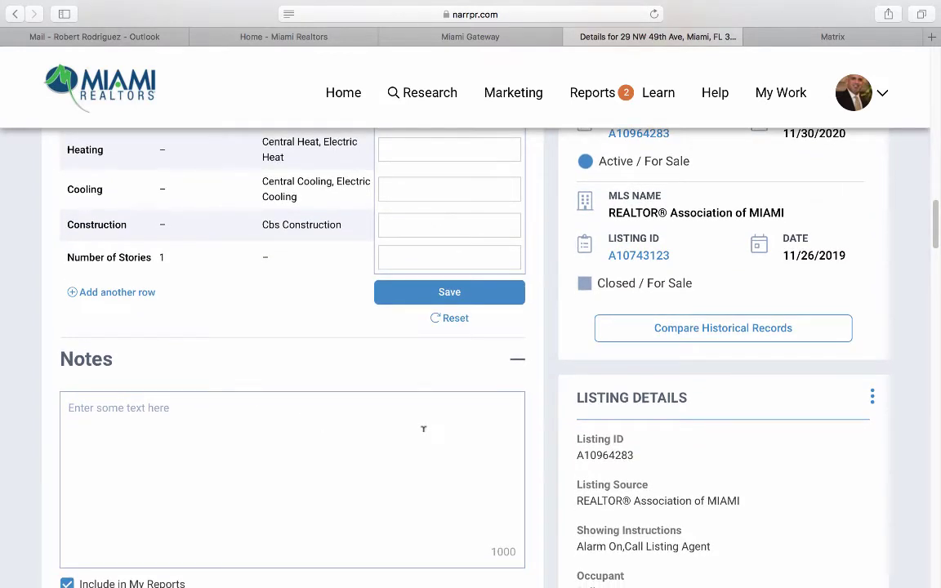
scroll(423, 429, down, 2)
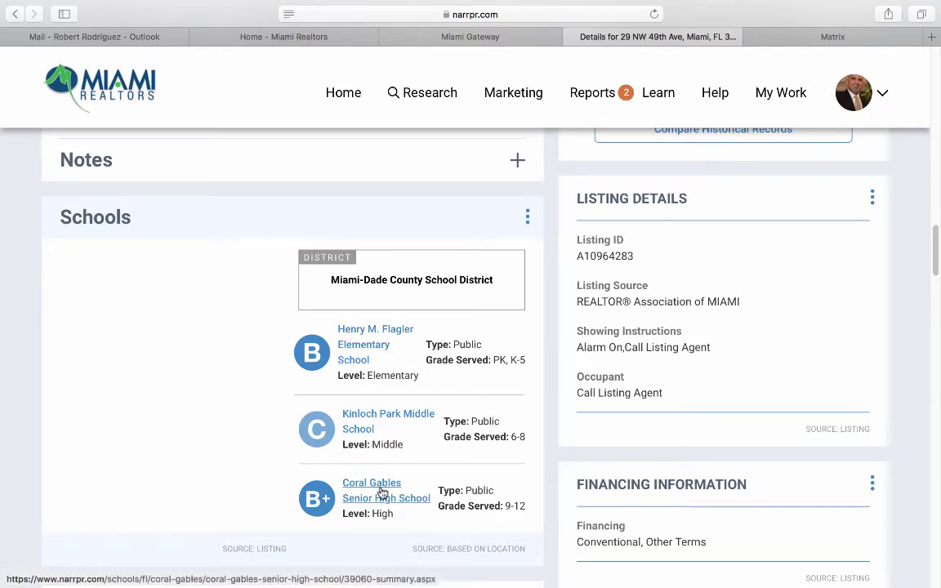
scroll(322, 512, down, 5)
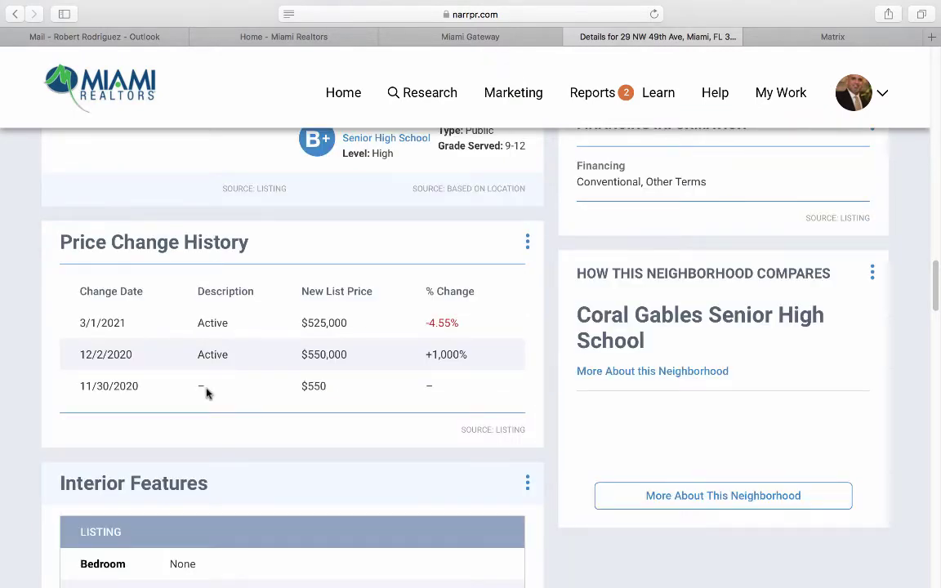
scroll(208, 392, down, 5)
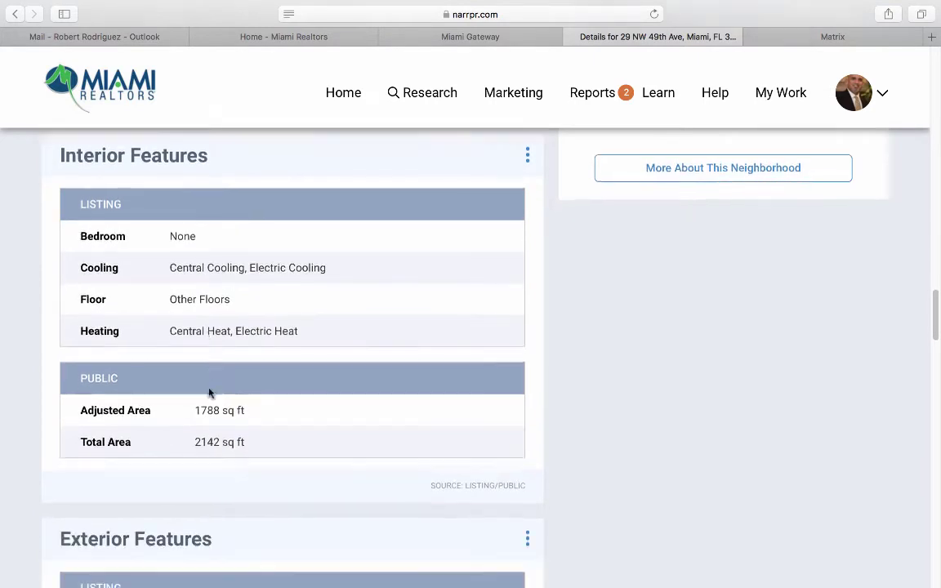
scroll(208, 392, down, 6)
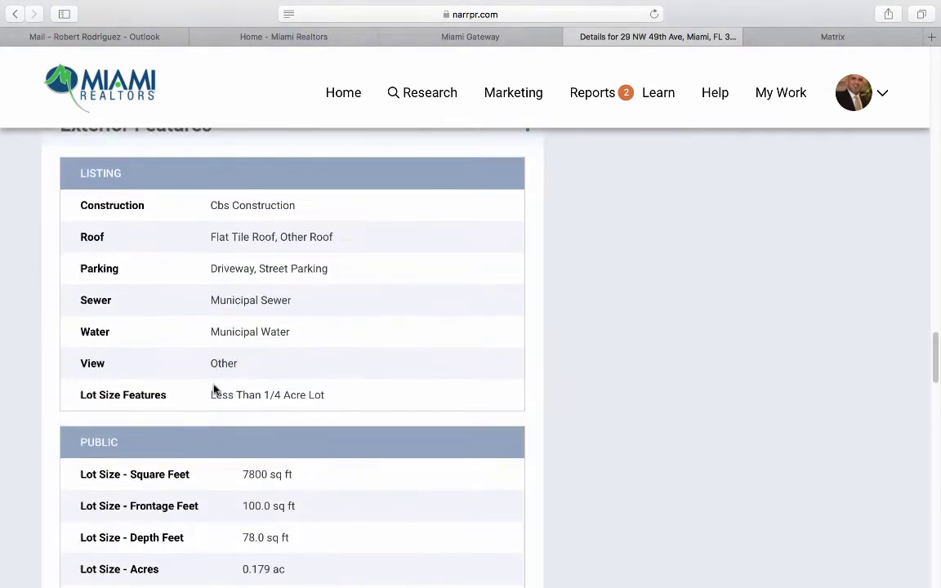
scroll(213, 390, down, 3)
scroll(273, 280, down, 4)
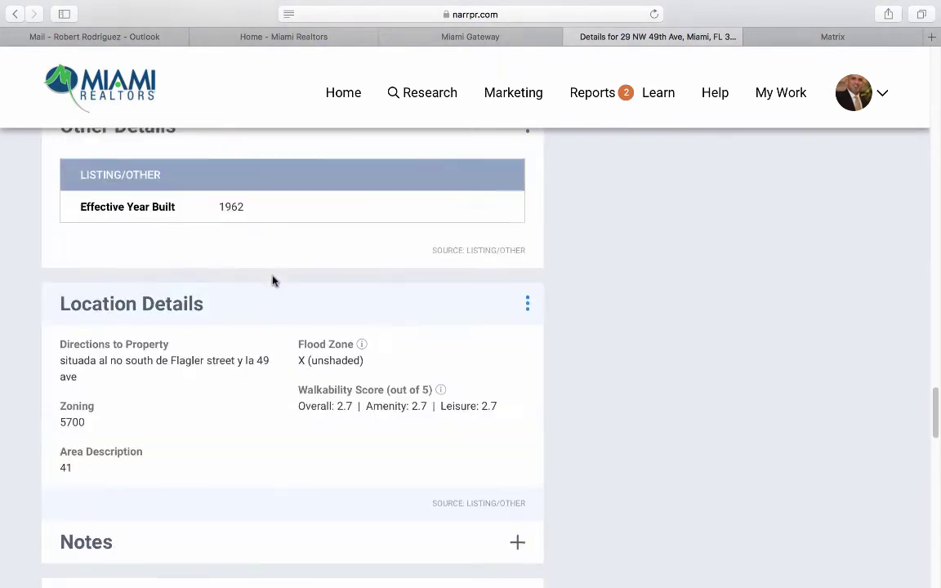
scroll(273, 281, down, 4)
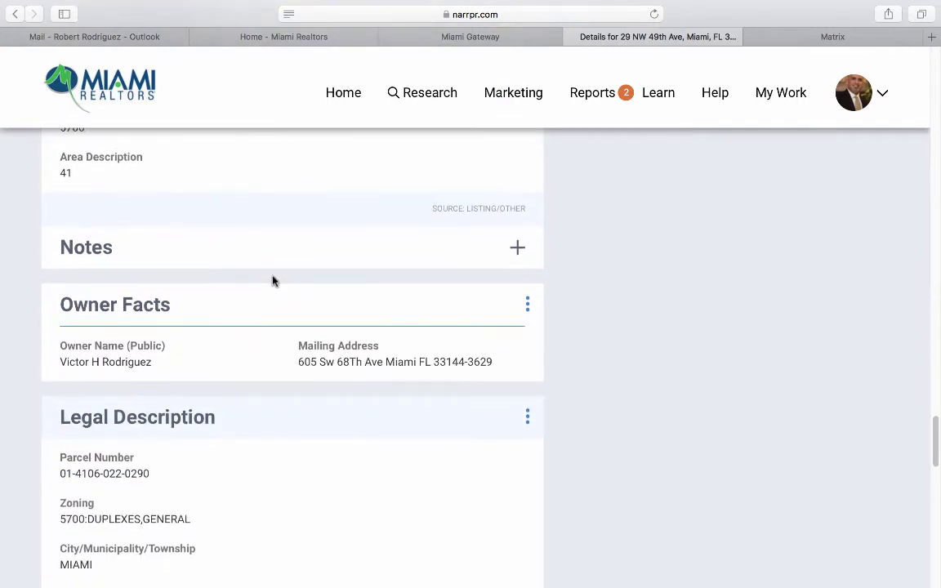
scroll(273, 281, down, 1)
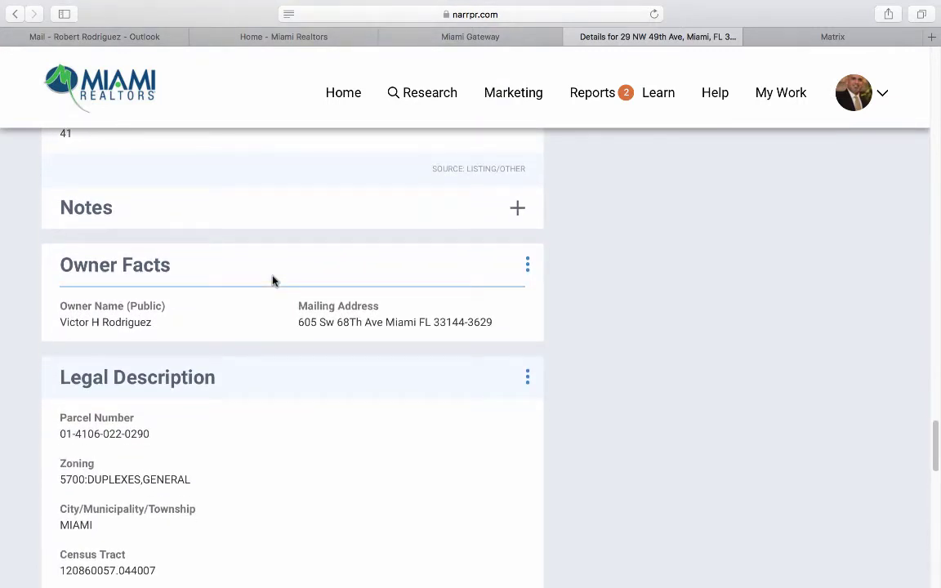
scroll(273, 280, down, 3)
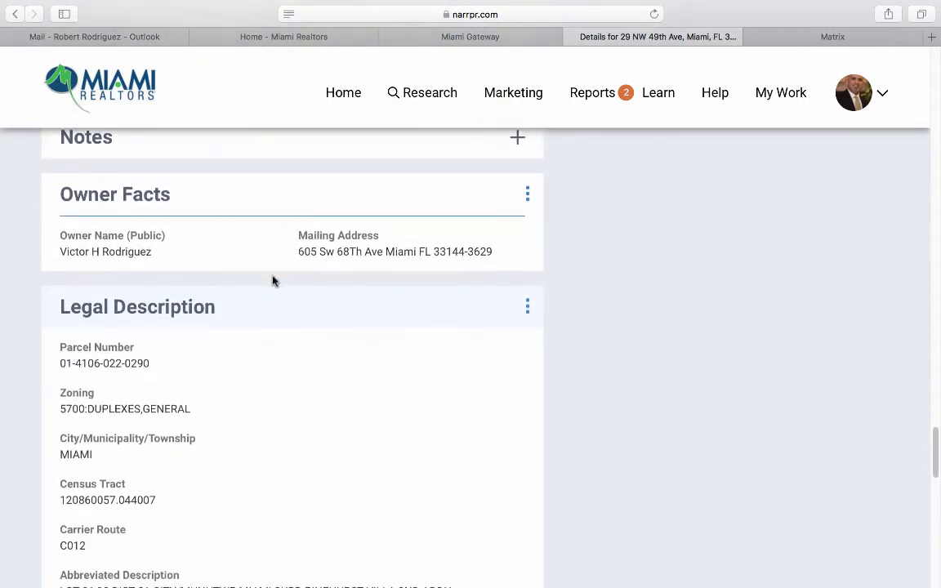
scroll(273, 281, down, 4)
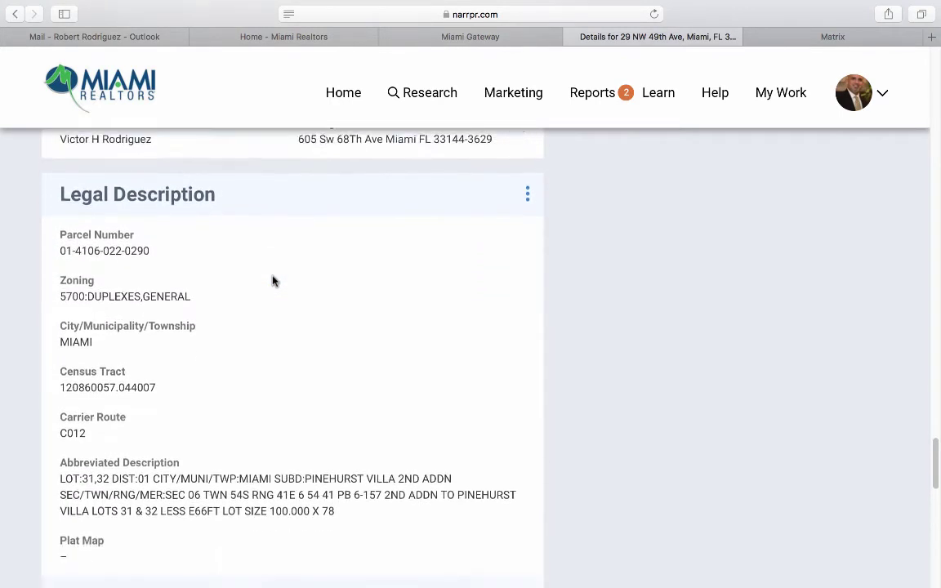
scroll(273, 280, down, 2)
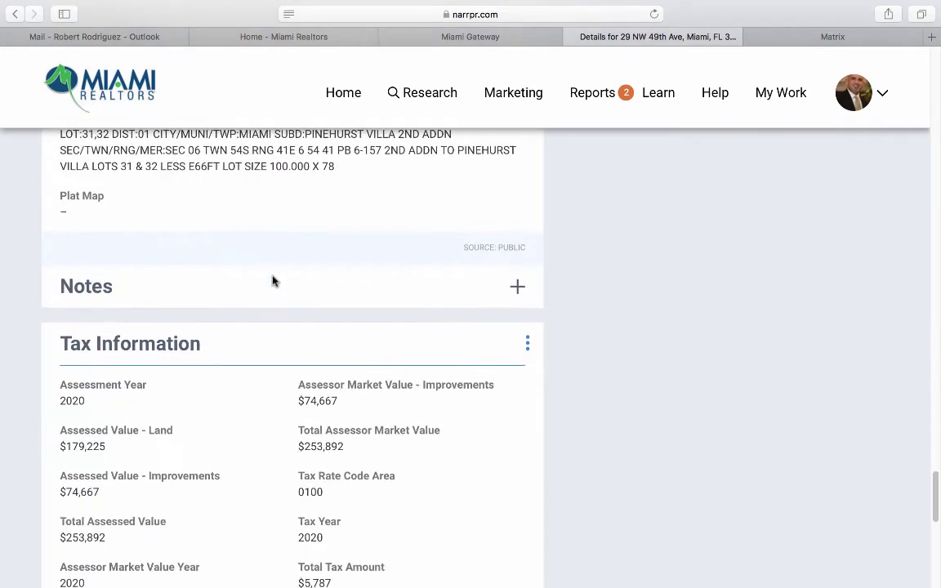
scroll(273, 280, down, 3)
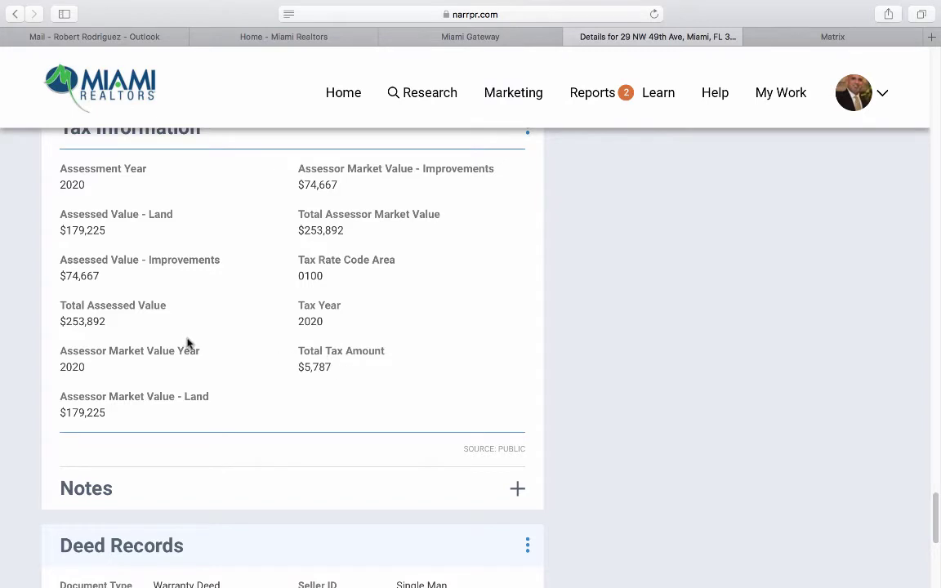
scroll(187, 342, down, 2)
scroll(187, 342, down, 2)
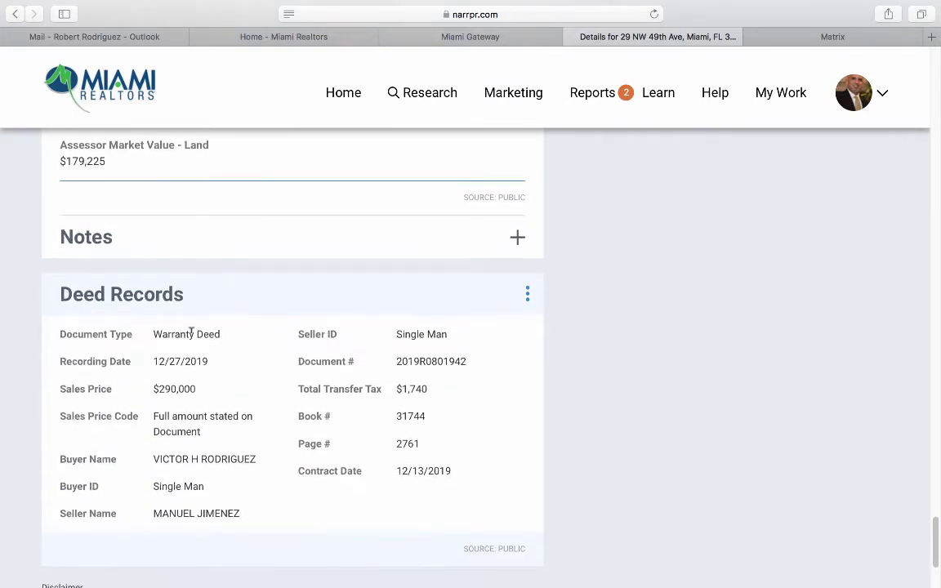
scroll(192, 338, down, 1)
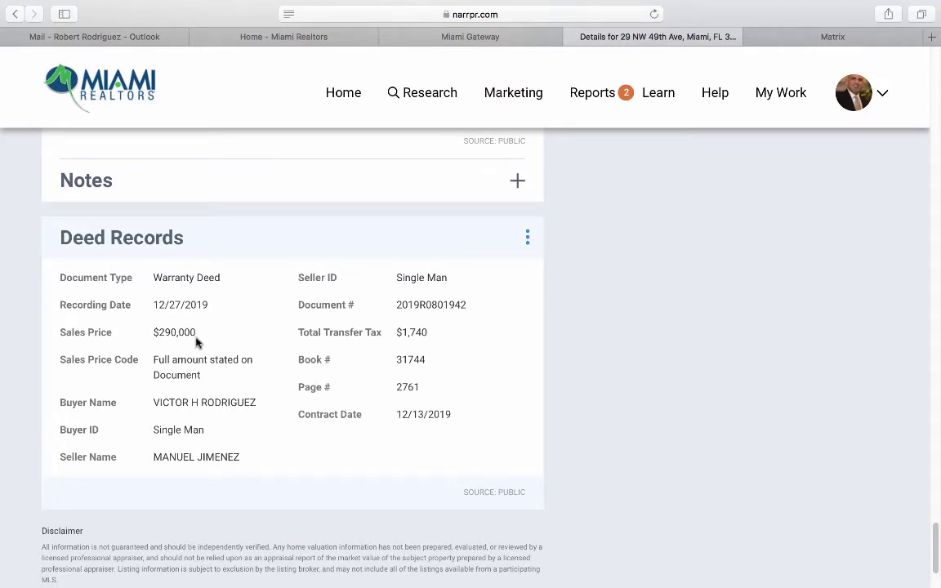
scroll(522, 334, up, 10)
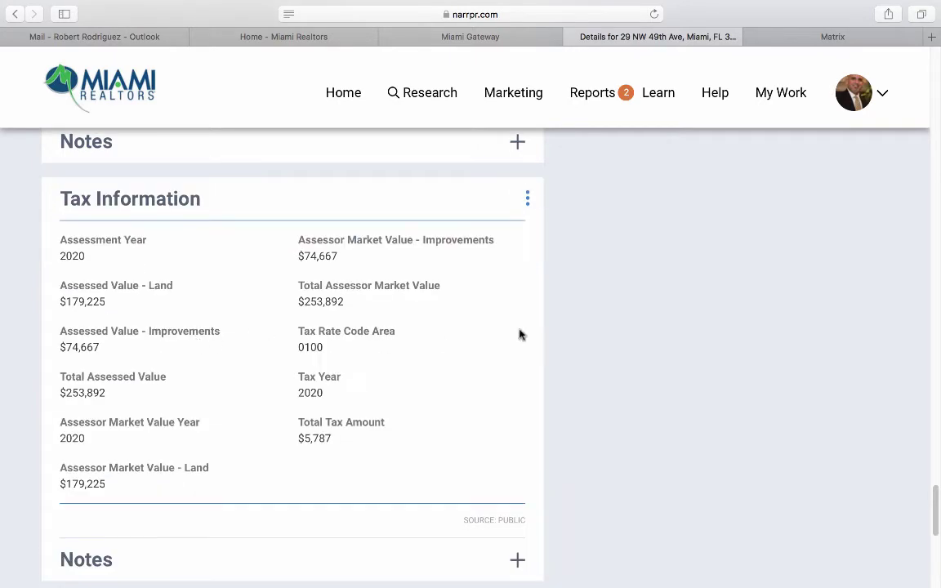
scroll(713, 311, up, 10)
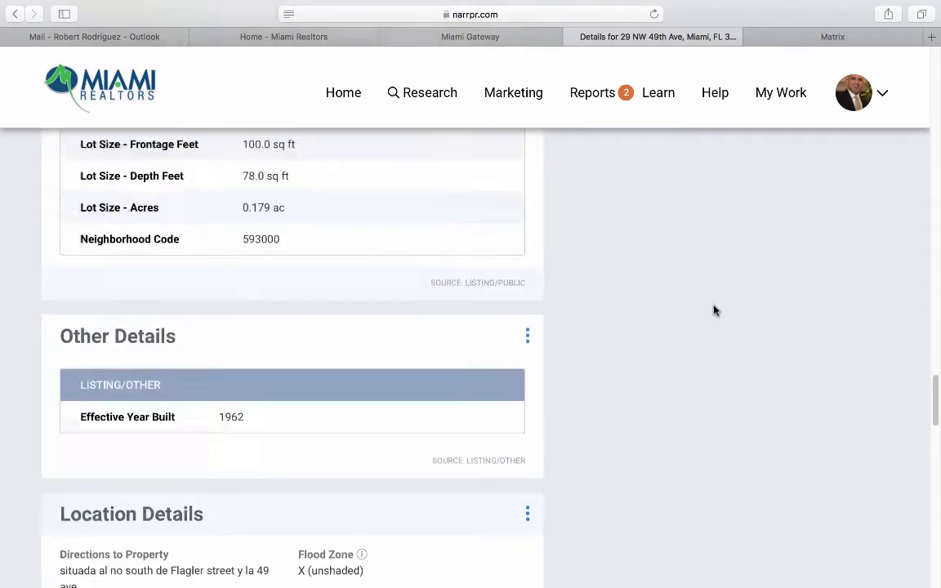
Scroll to Historical Records and compare the $525,000 active listing with the 2019 $280,000 sale.
scroll(764, 258, down, 1)
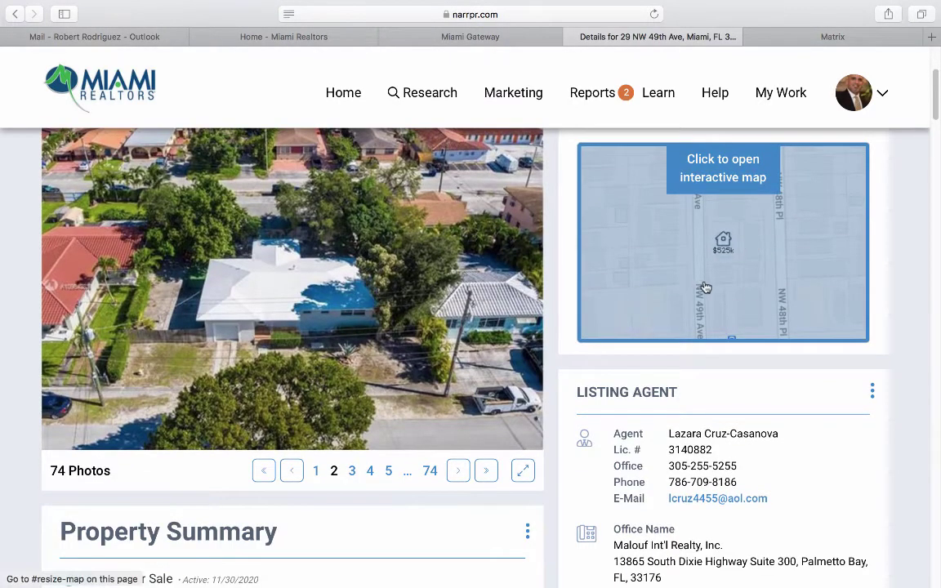
scroll(733, 309, down, 3)
scroll(733, 307, down, 2)
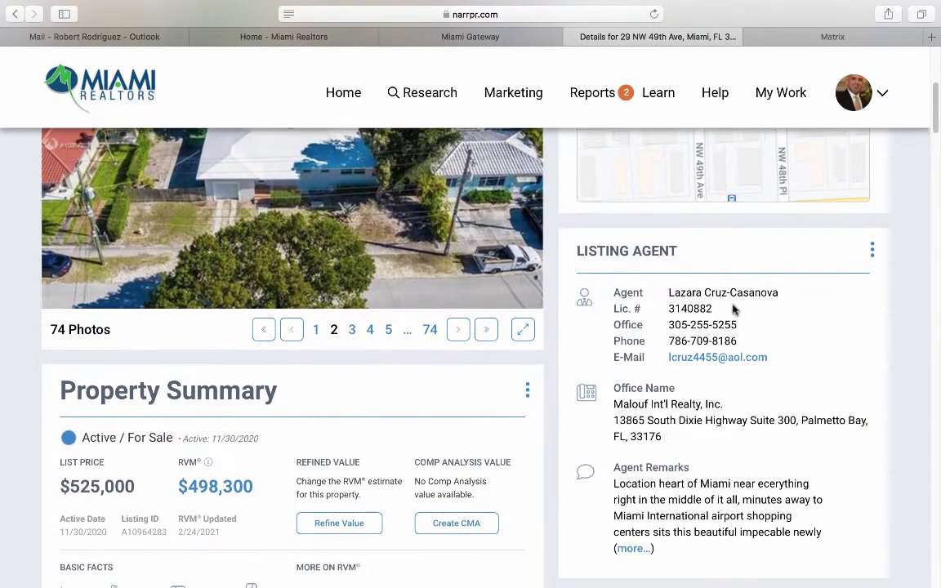
scroll(733, 309, down, 3)
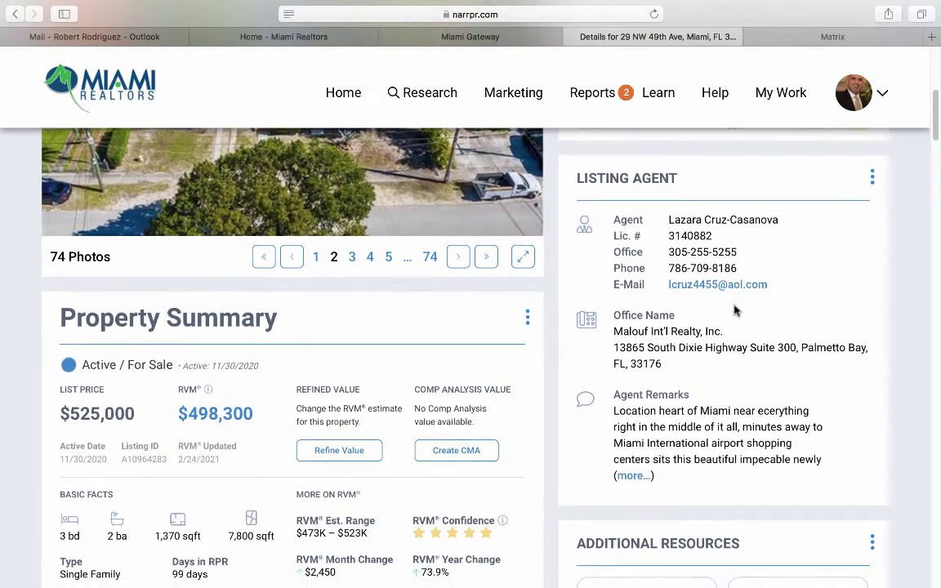
scroll(733, 309, down, 4)
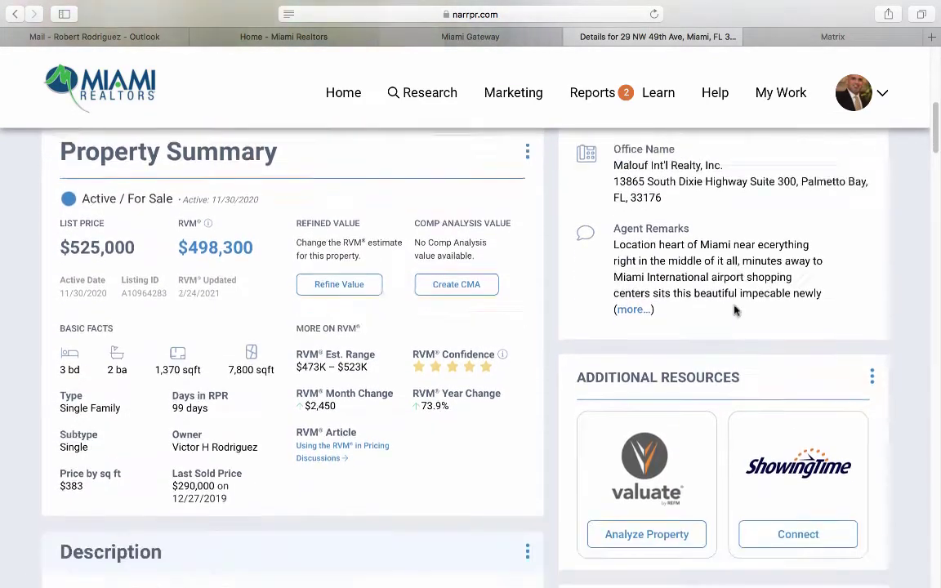
scroll(734, 310, up, 8)
scroll(734, 310, down, 8)
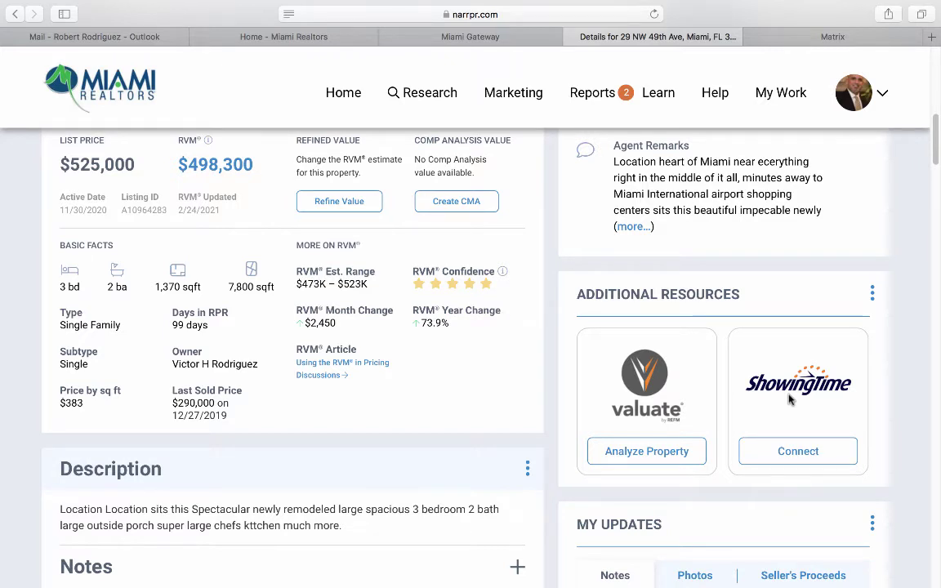
scroll(792, 390, down, 4)
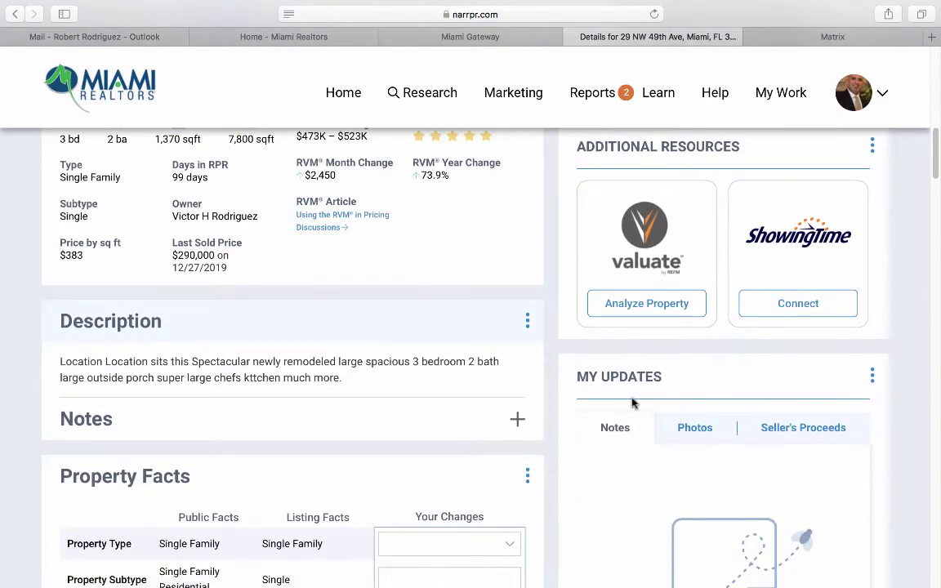
scroll(627, 400, down, 4)
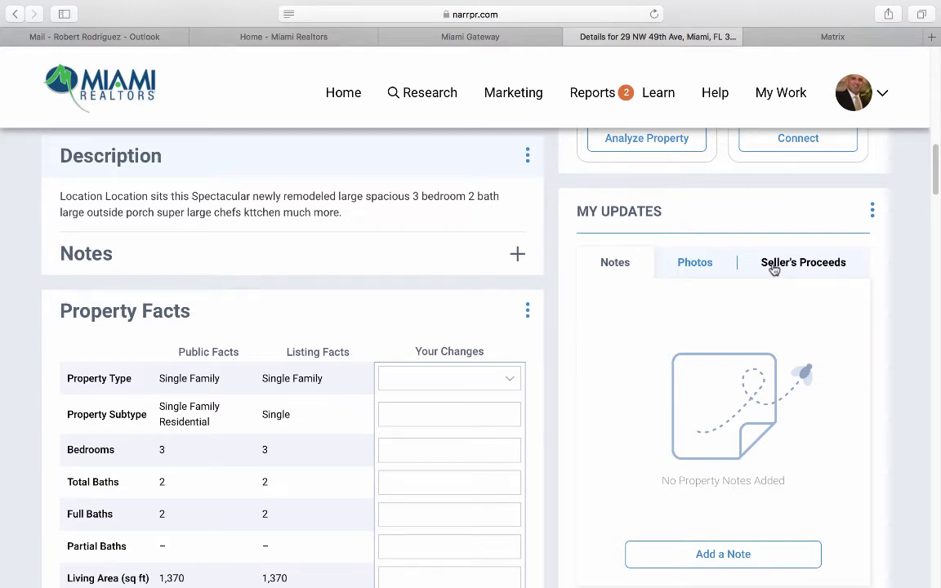
scroll(773, 270, down, 10)
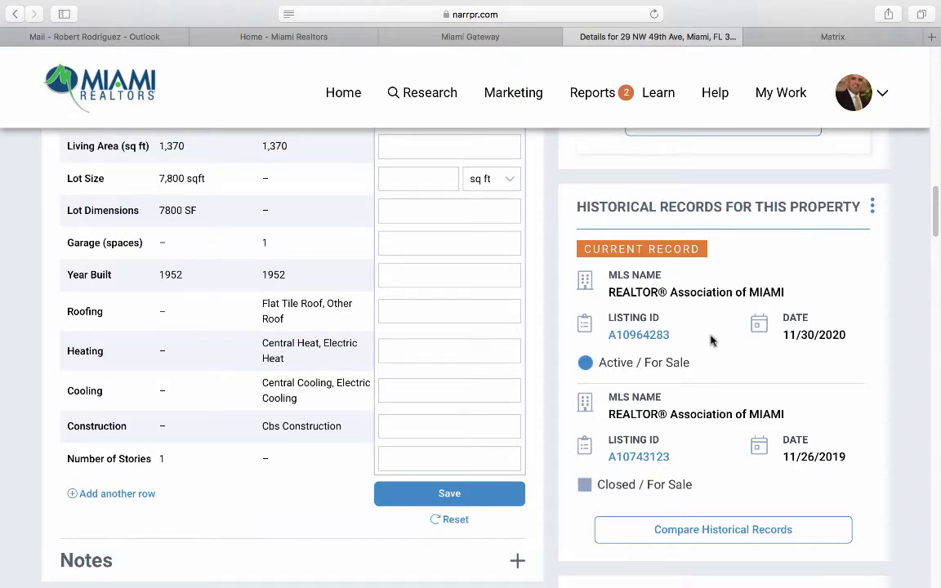
scroll(711, 340, down, 3)
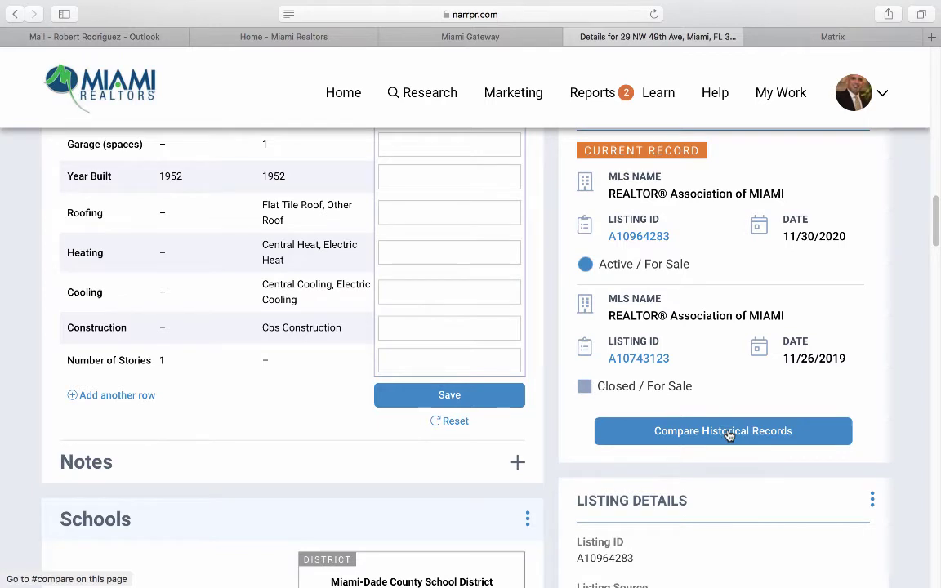
click(730, 433)
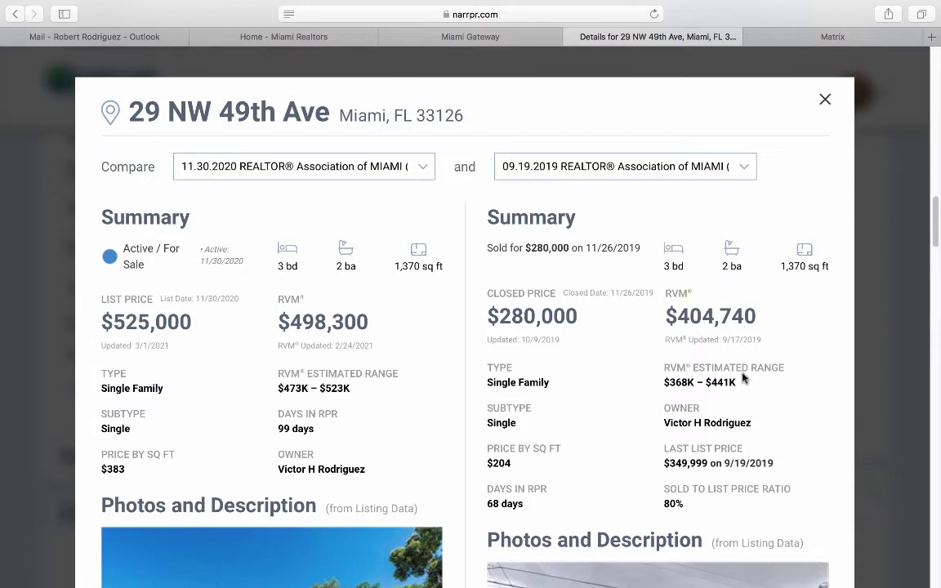
Review the comparison's summaries, photos (74 vs 8) and price change history, then close it.
scroll(744, 378, down, 5)
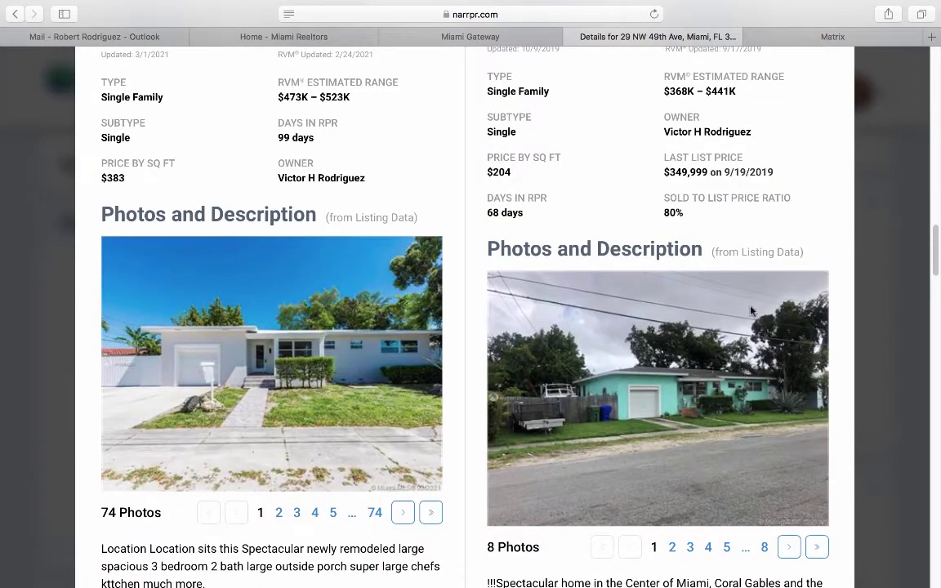
scroll(751, 311, down, 3)
scroll(748, 319, down, 2)
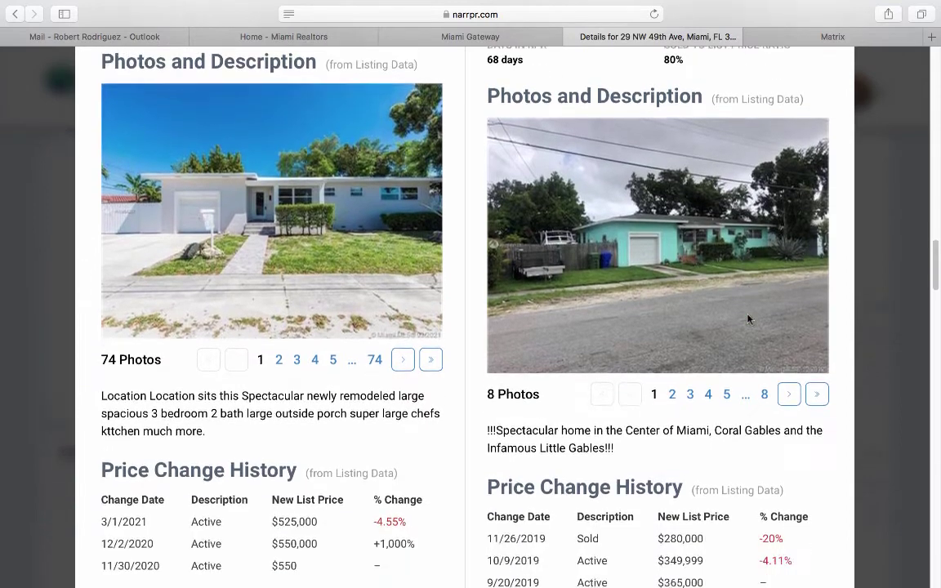
scroll(748, 319, up, 3)
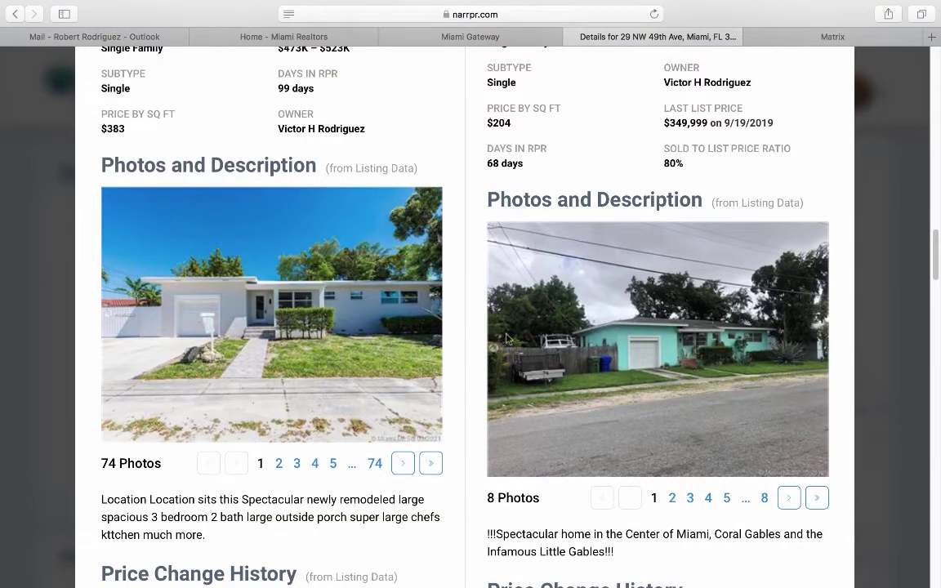
scroll(467, 350, up, 1)
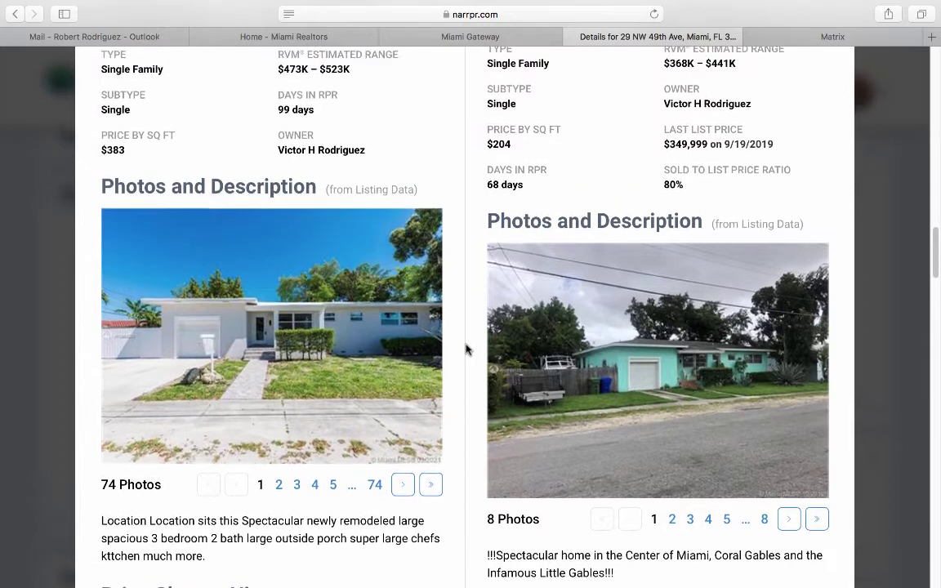
click(904, 364)
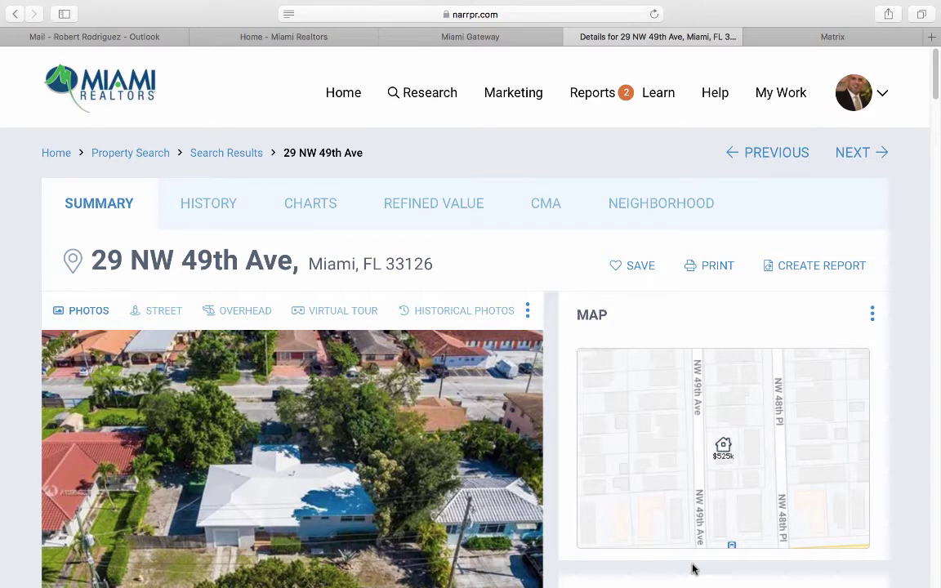
click(631, 266)
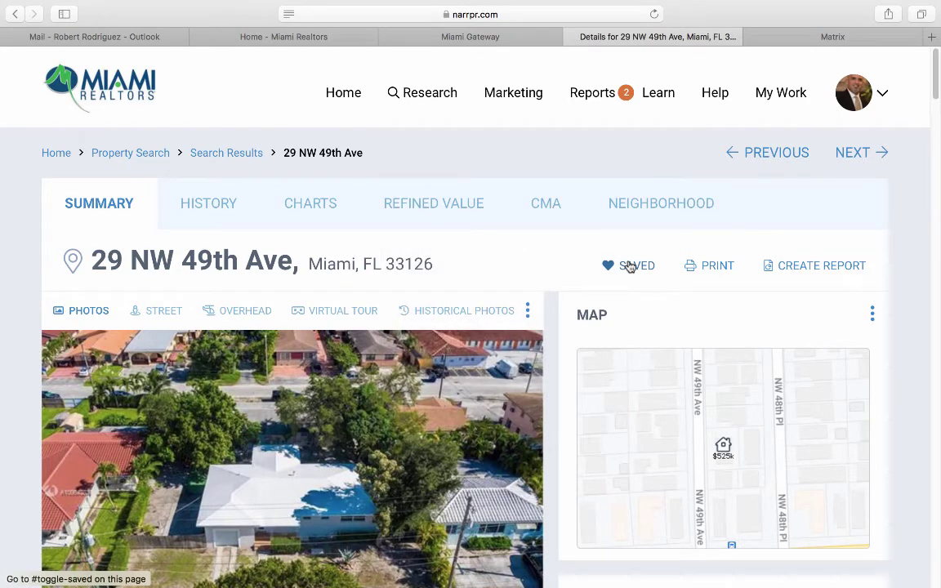
click(202, 203)
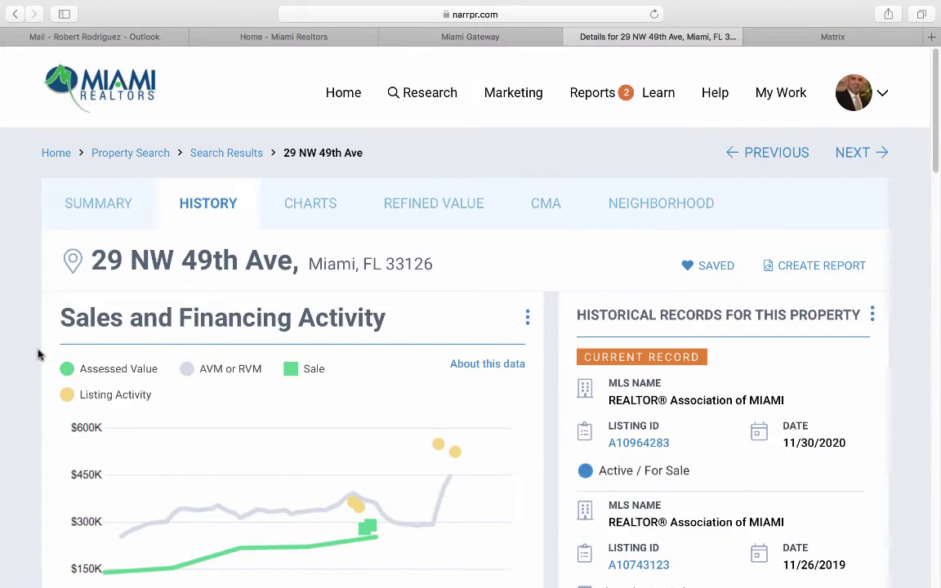
scroll(49, 343, down, 5)
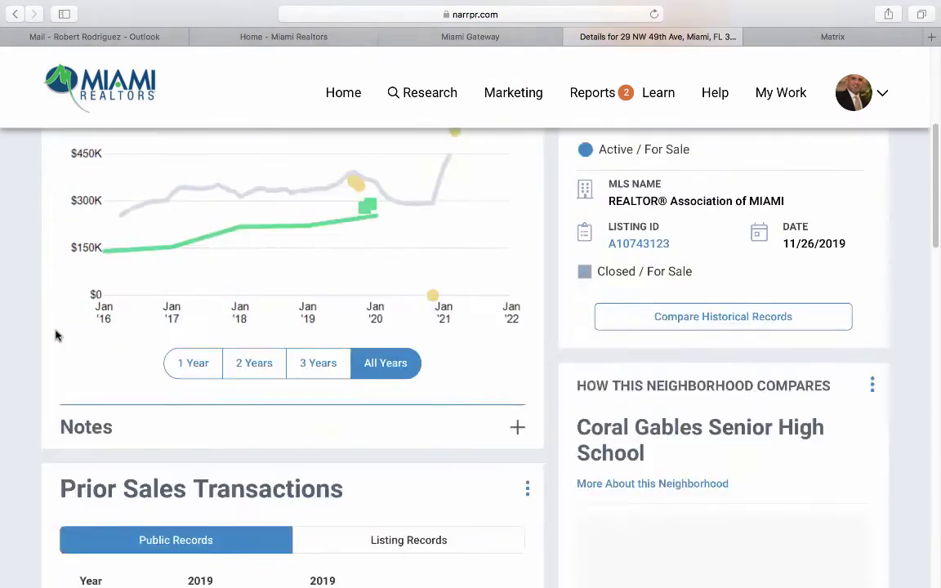
scroll(55, 335, down, 3)
scroll(56, 335, down, 2)
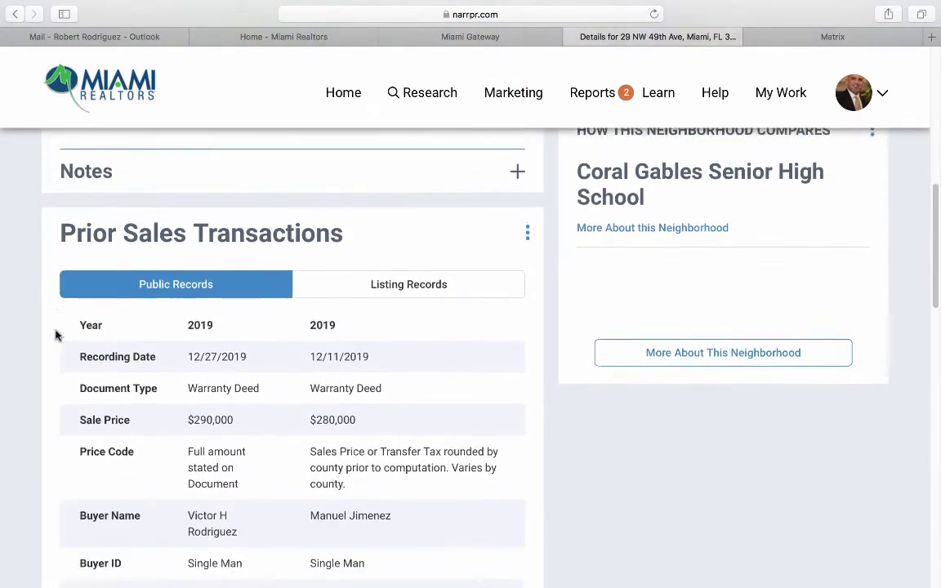
scroll(55, 335, down, 1)
scroll(56, 335, down, 9)
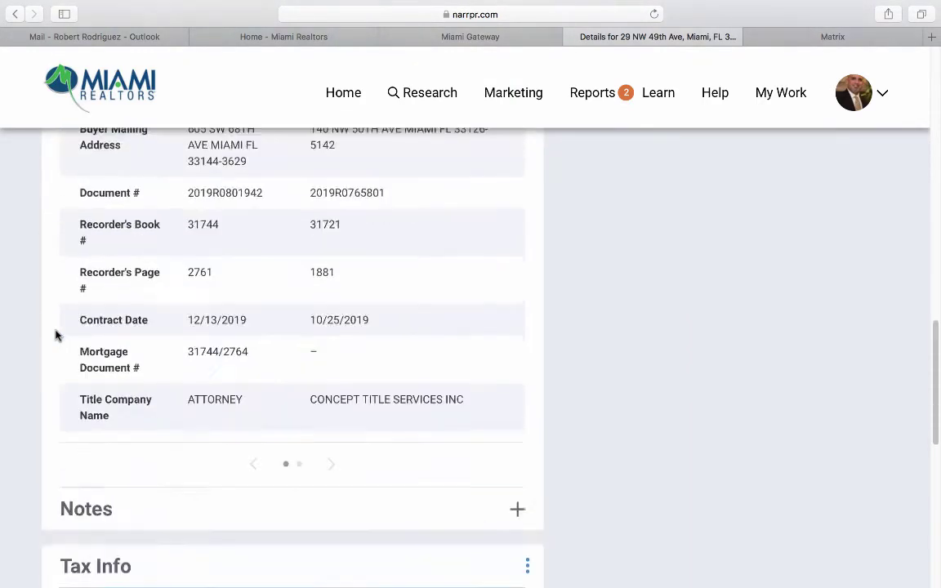
scroll(56, 332, down, 2)
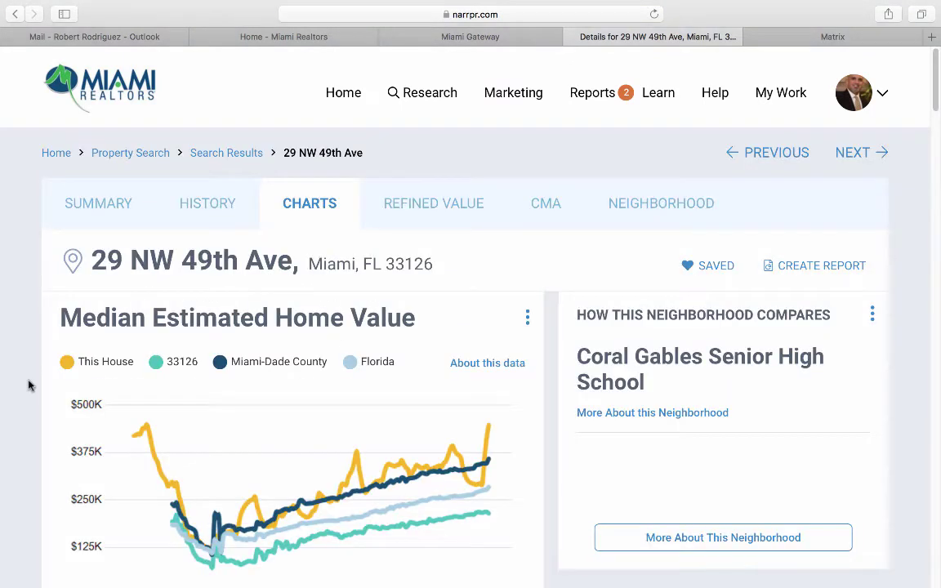
scroll(29, 384, down, 2)
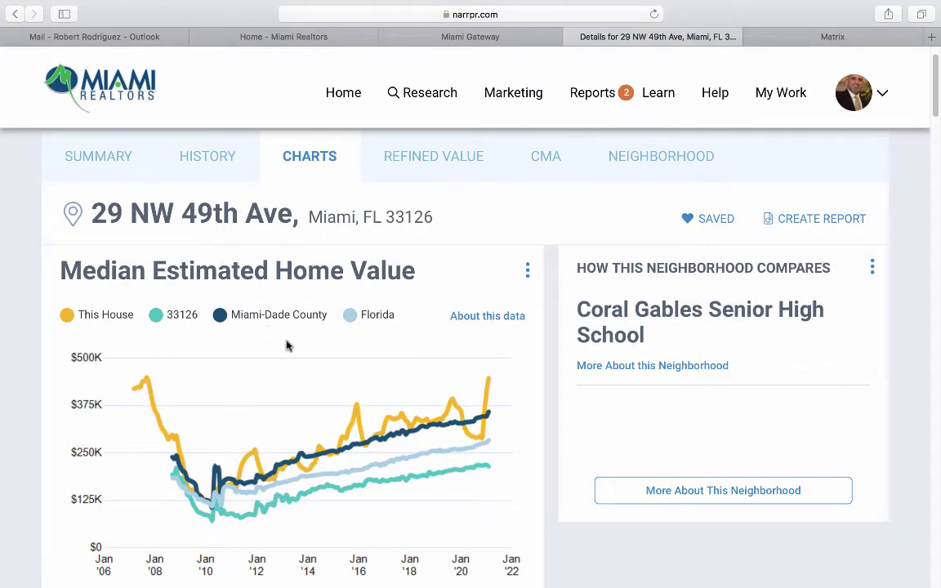
scroll(373, 336, down, 3)
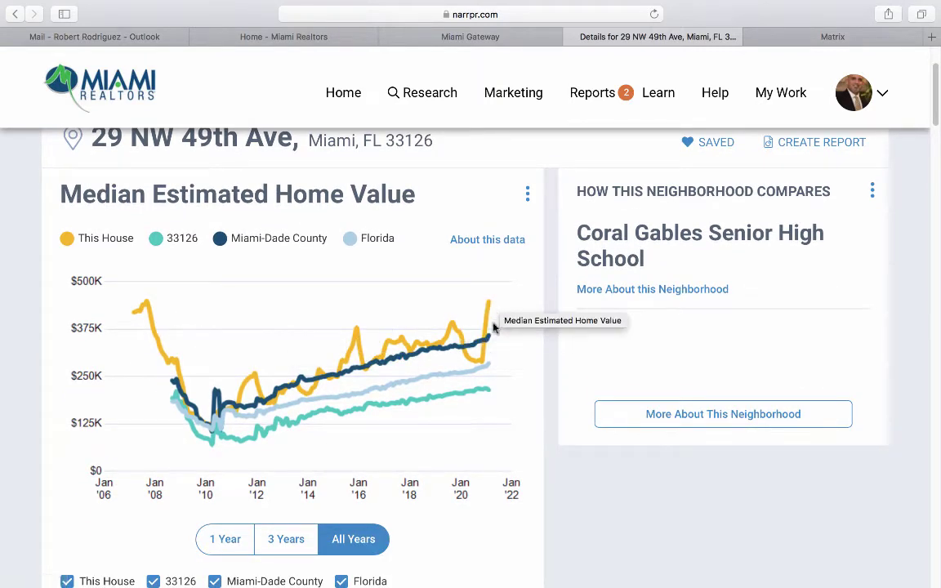
mouse_move(490, 345)
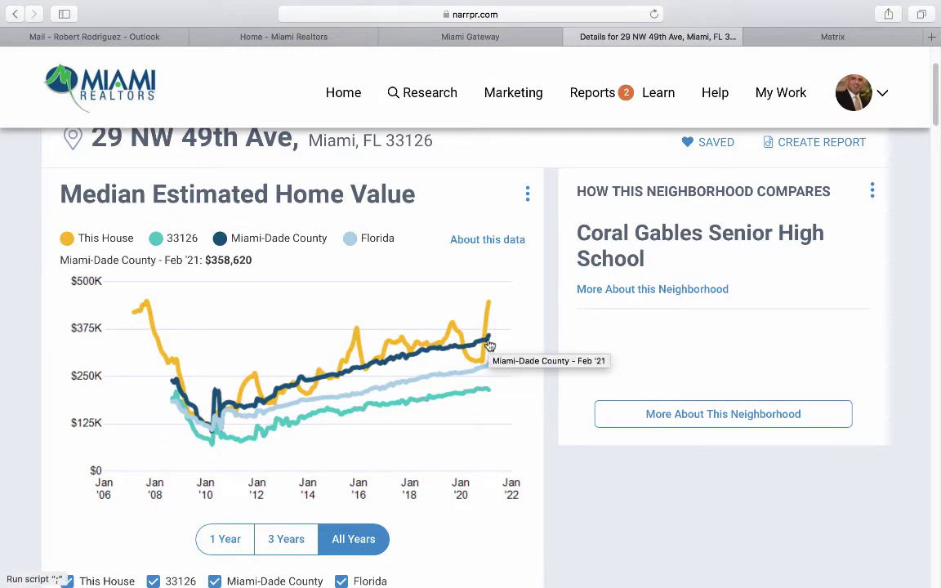
mouse_move(490, 394)
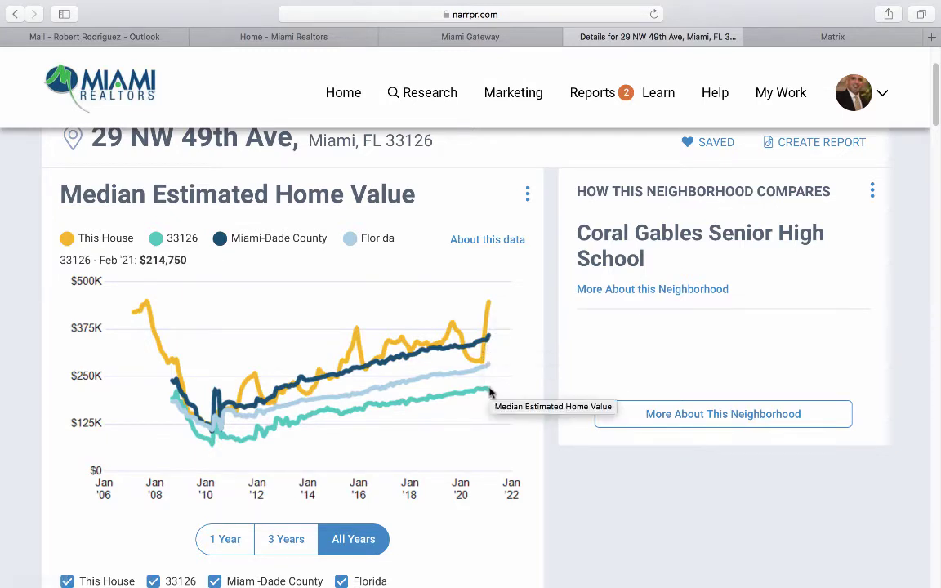
scroll(491, 395, down, 8)
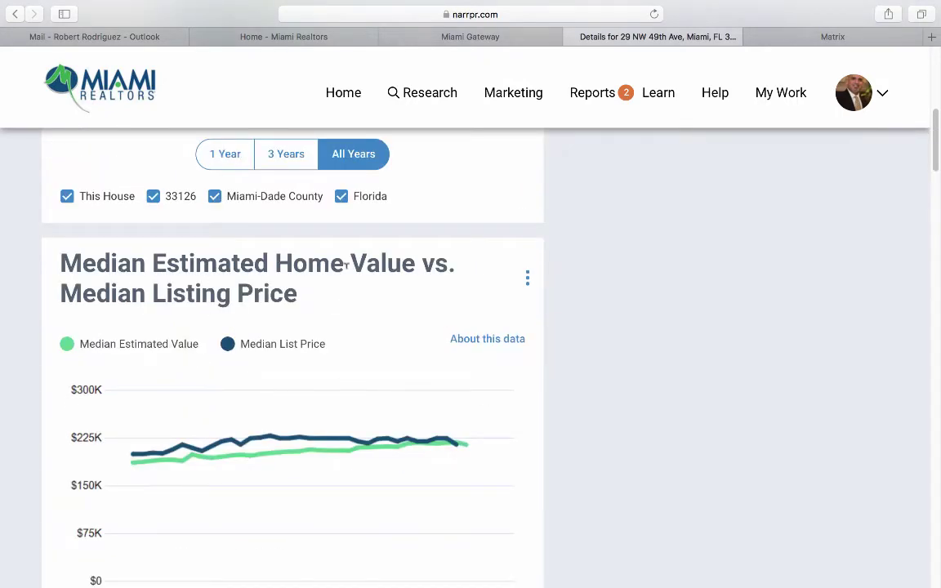
scroll(22, 421, down, 7)
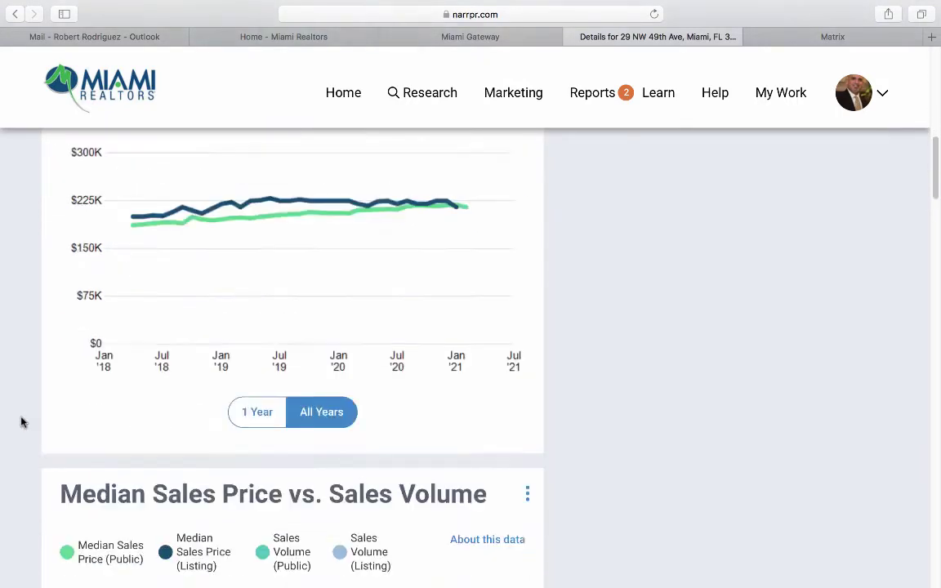
scroll(22, 421, down, 2)
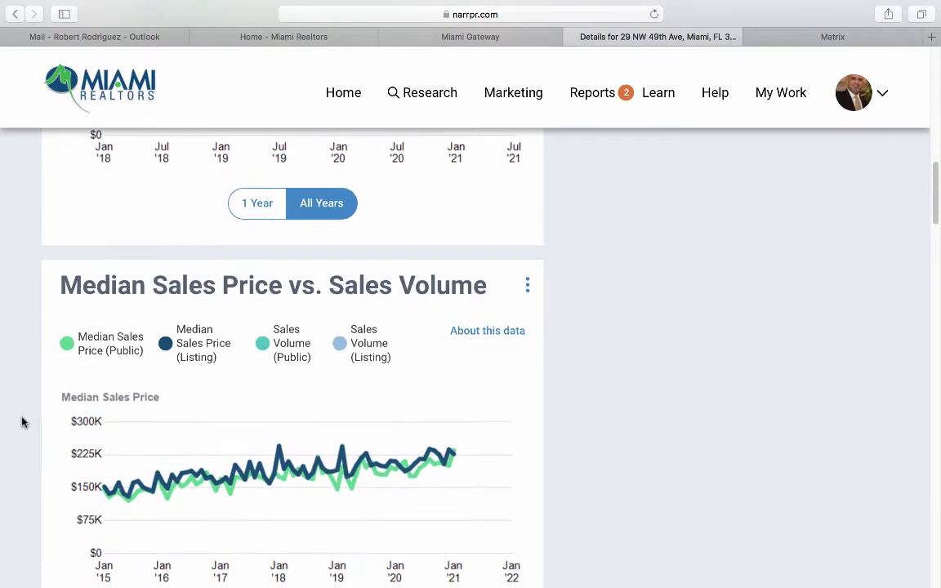
scroll(22, 421, down, 6)
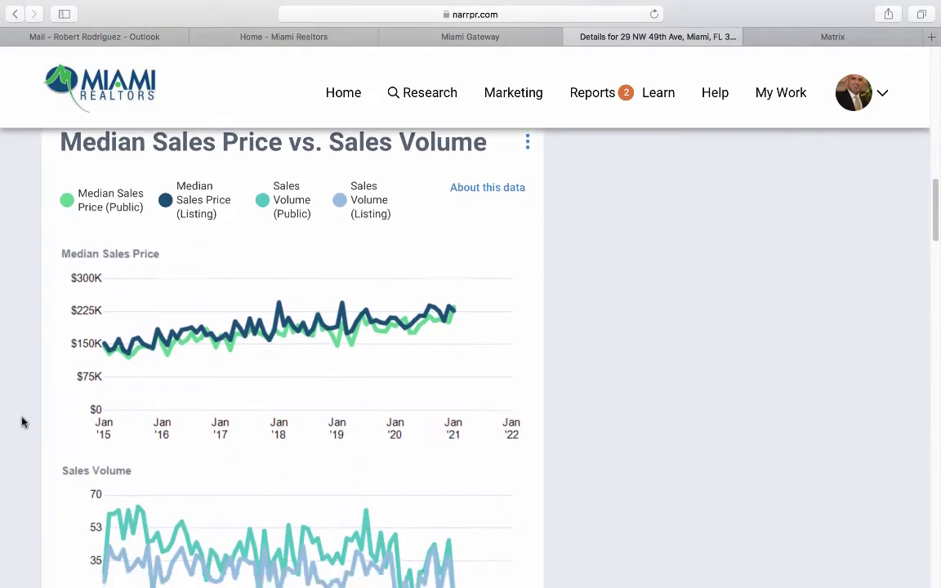
scroll(22, 421, down, 3)
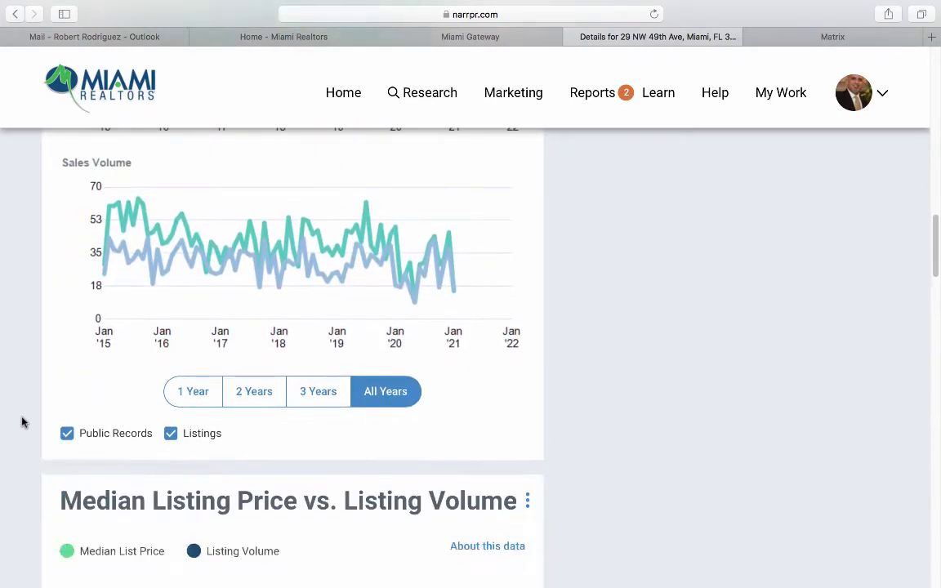
scroll(22, 421, down, 2)
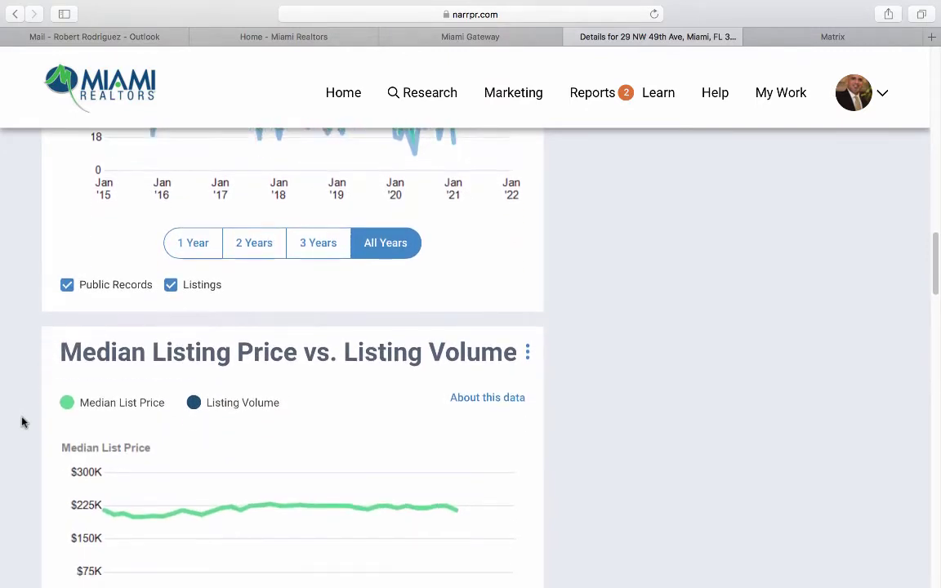
scroll(22, 421, down, 4)
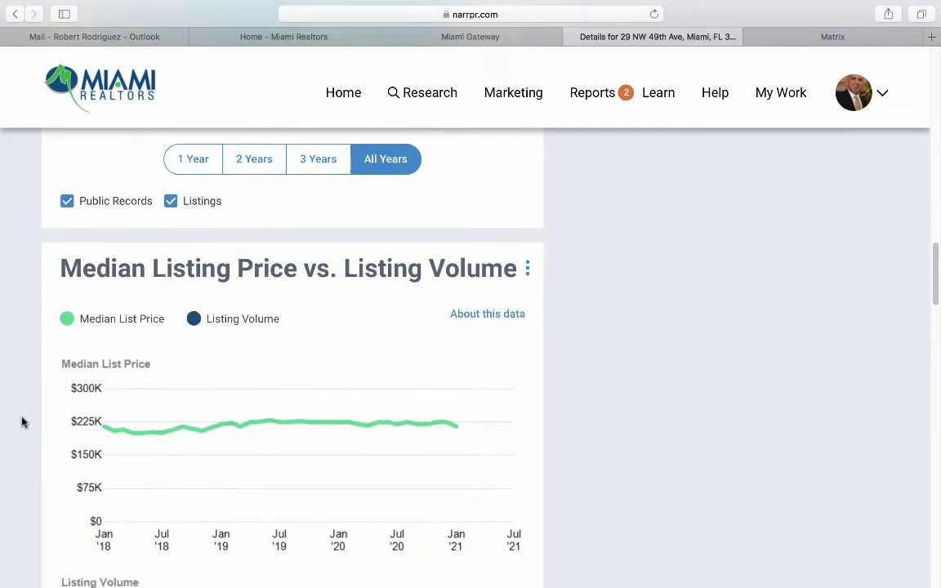
scroll(22, 421, down, 5)
scroll(23, 422, down, 5)
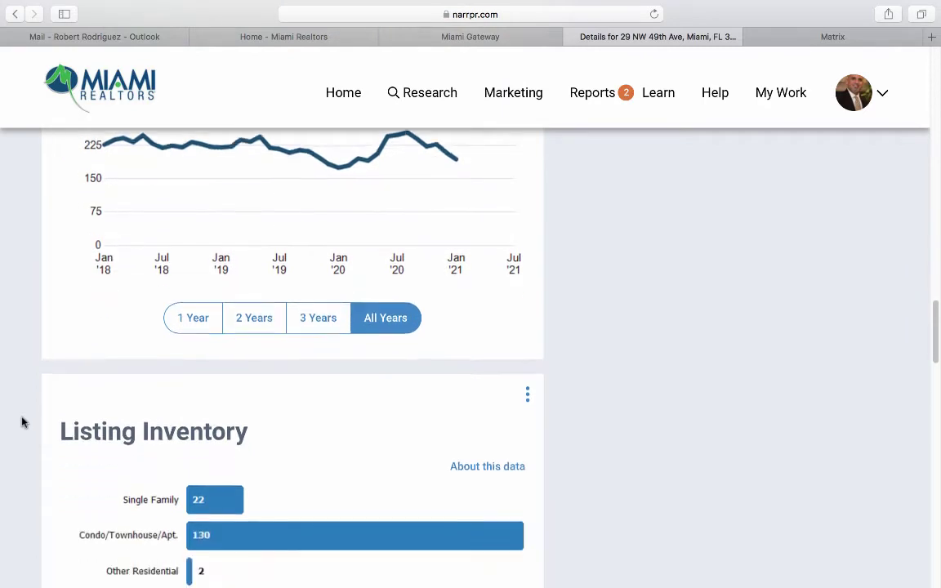
scroll(22, 422, down, 3)
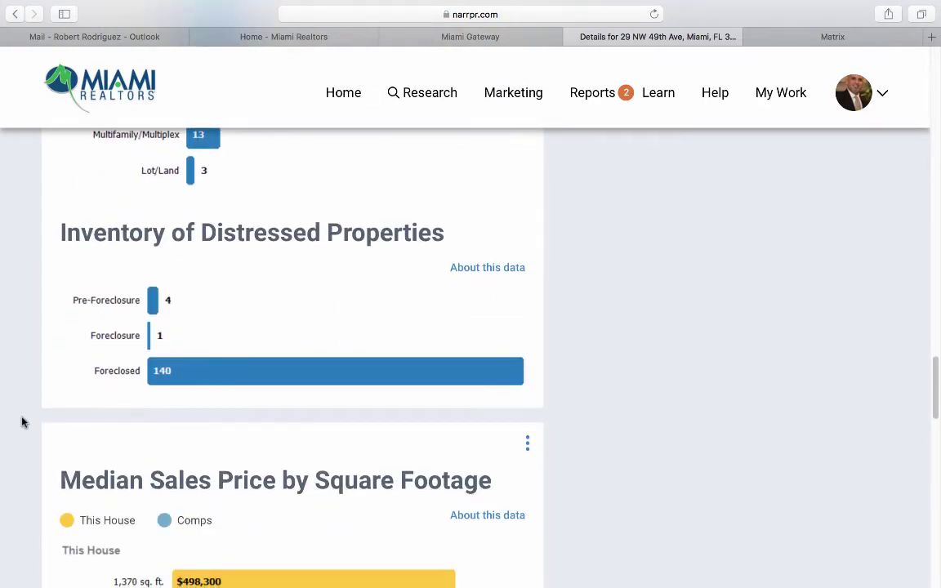
scroll(22, 421, down, 3)
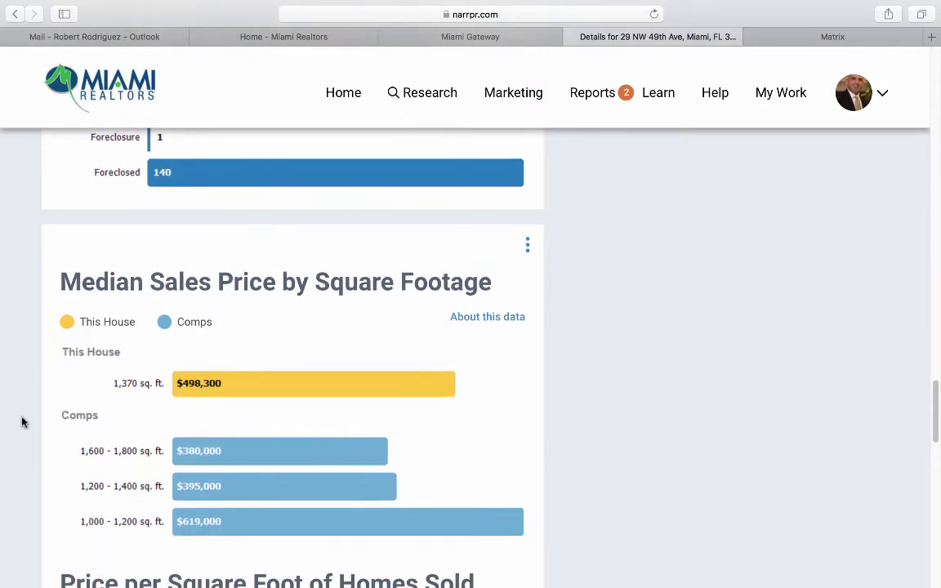
scroll(22, 422, down, 3)
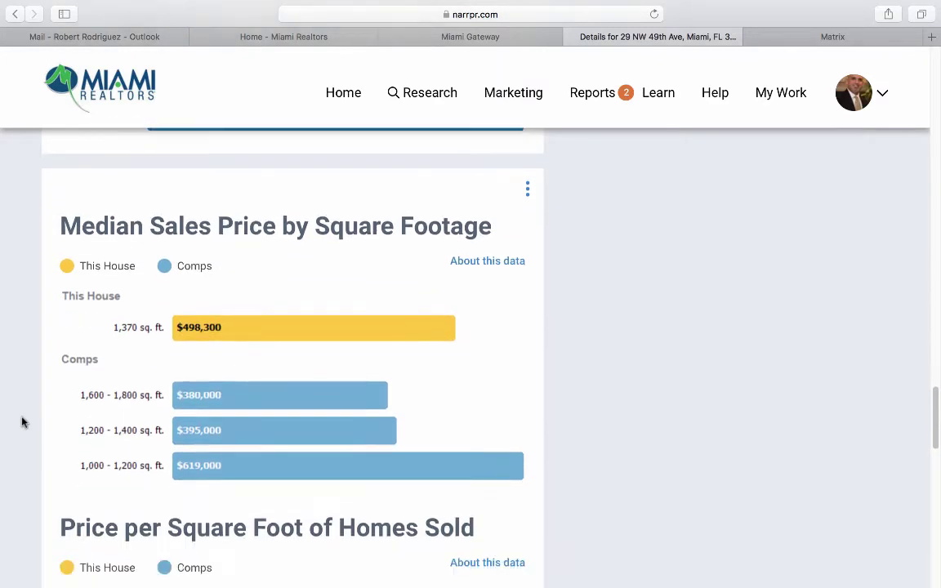
scroll(22, 422, down, 14)
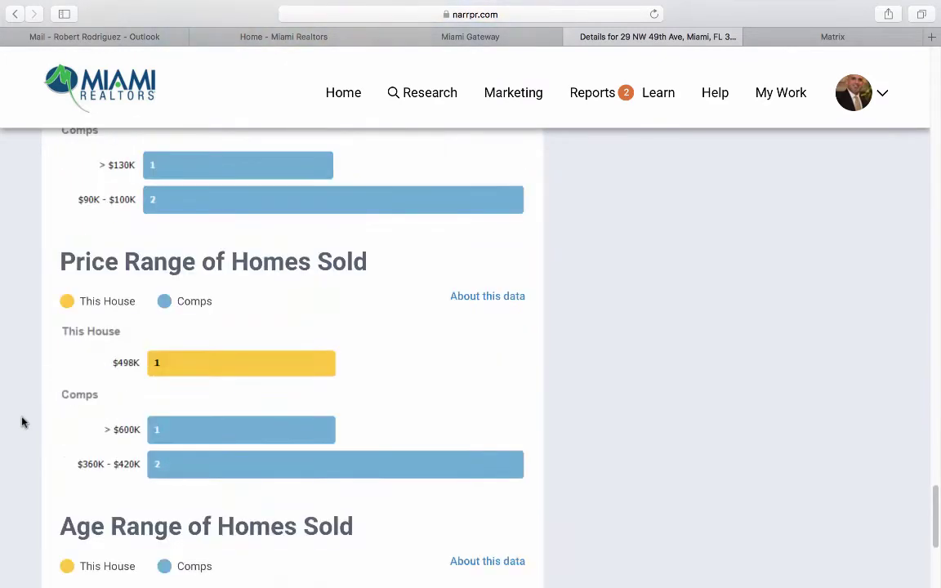
scroll(22, 421, down, 2)
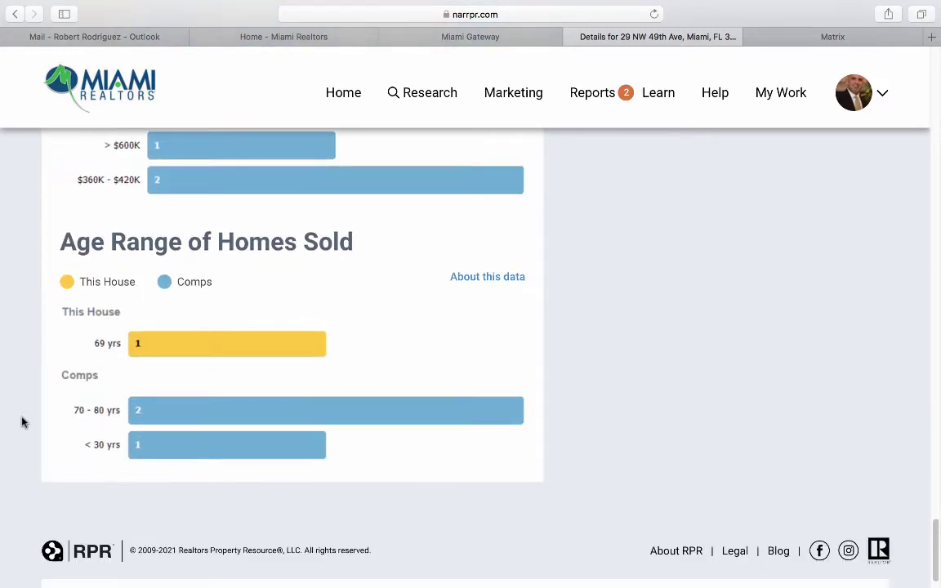
scroll(22, 422, up, 20)
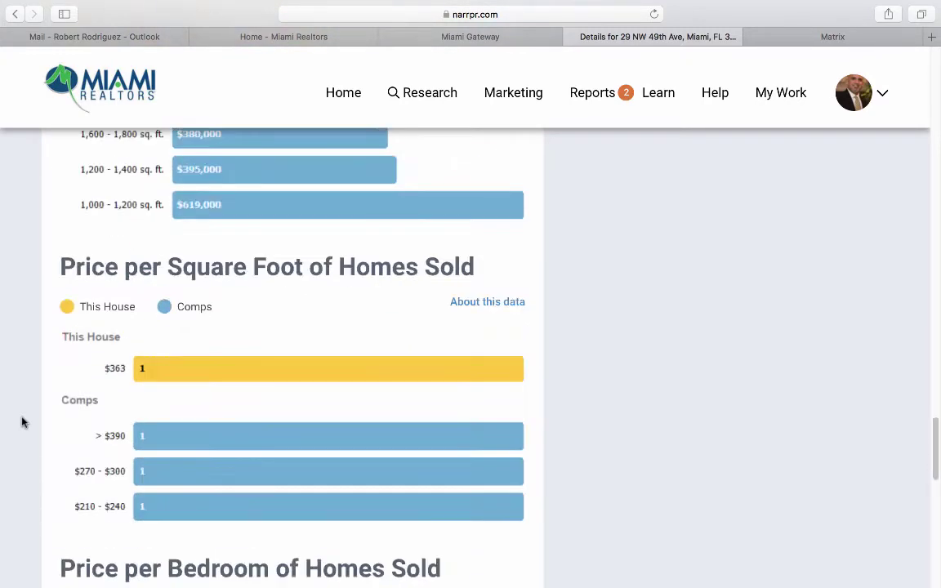
scroll(22, 421, up, 10)
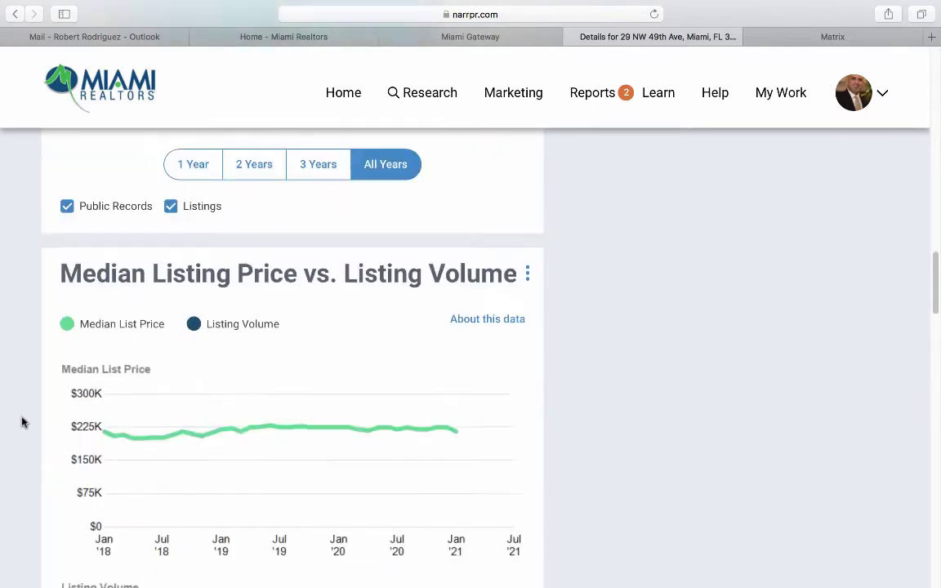
scroll(22, 422, up, 15)
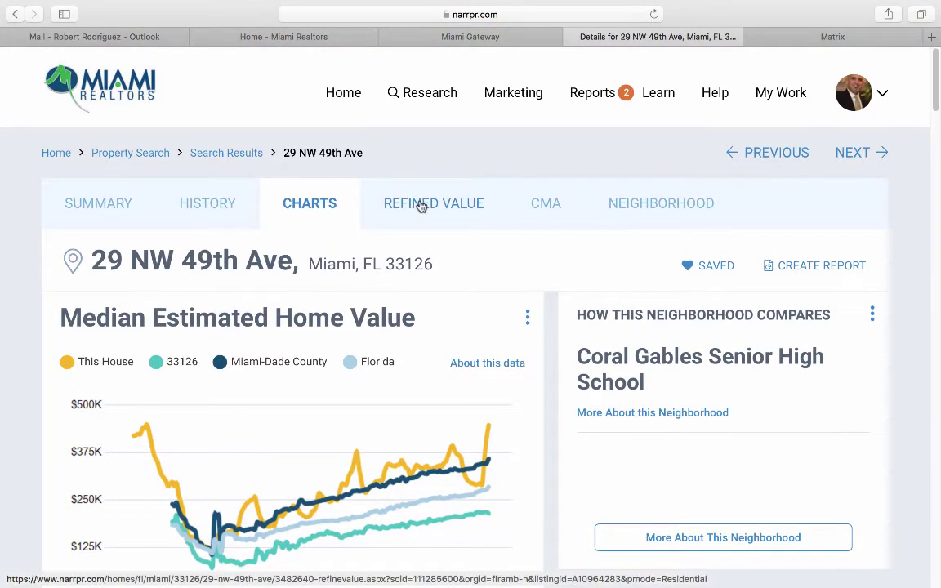
On the Refined Value tab, change living area from 1,370 to 1,500 sq ft and apply it.
click(421, 207)
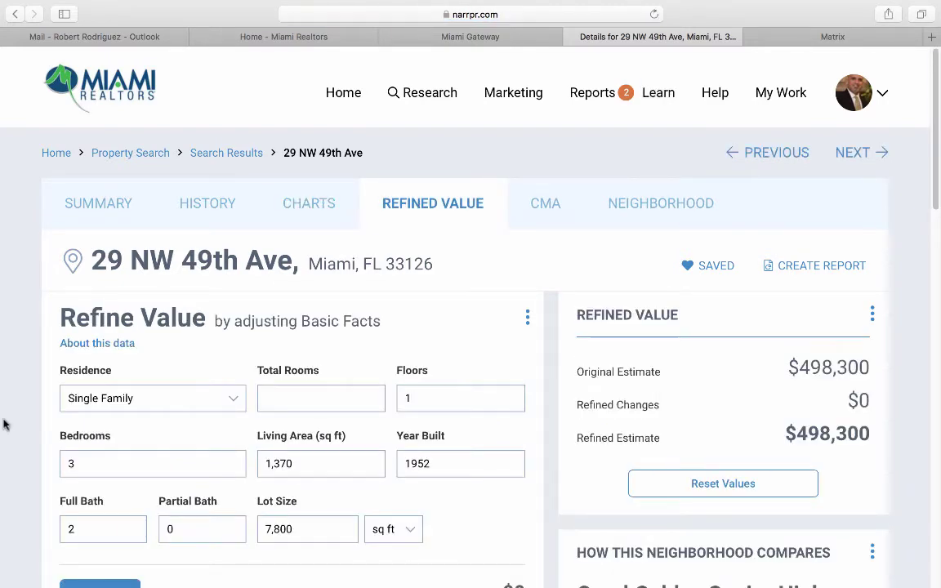
scroll(33, 386, down, 1)
scroll(33, 386, down, 2)
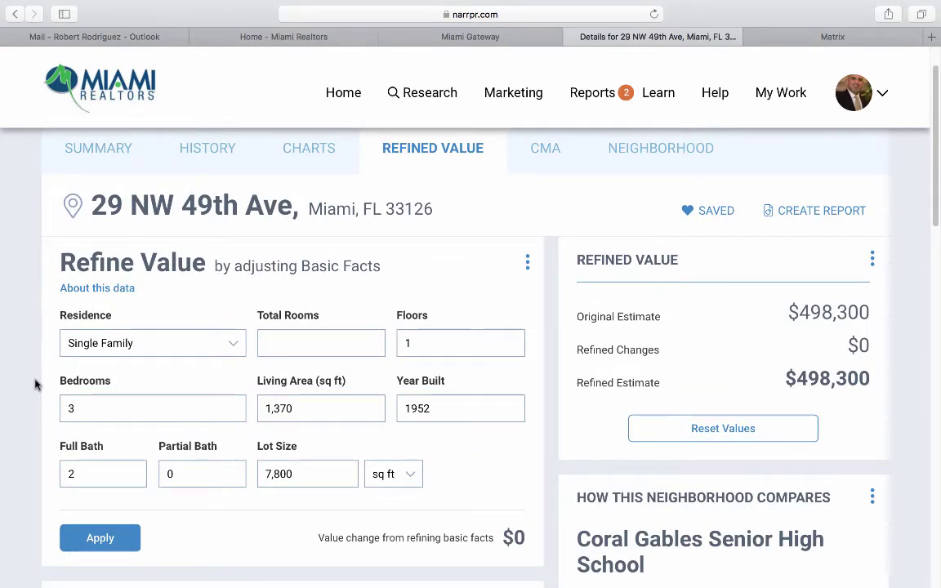
scroll(34, 384, down, 3)
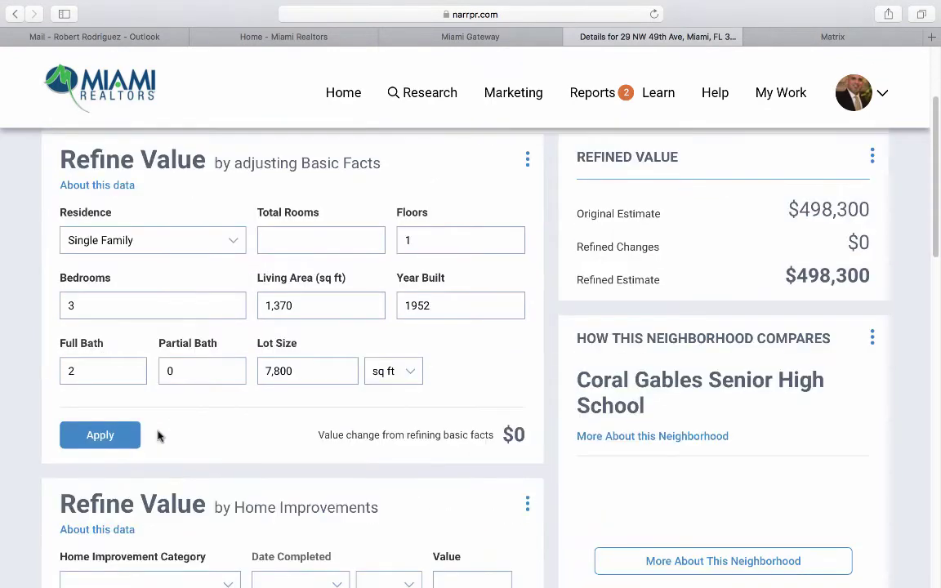
click(307, 302)
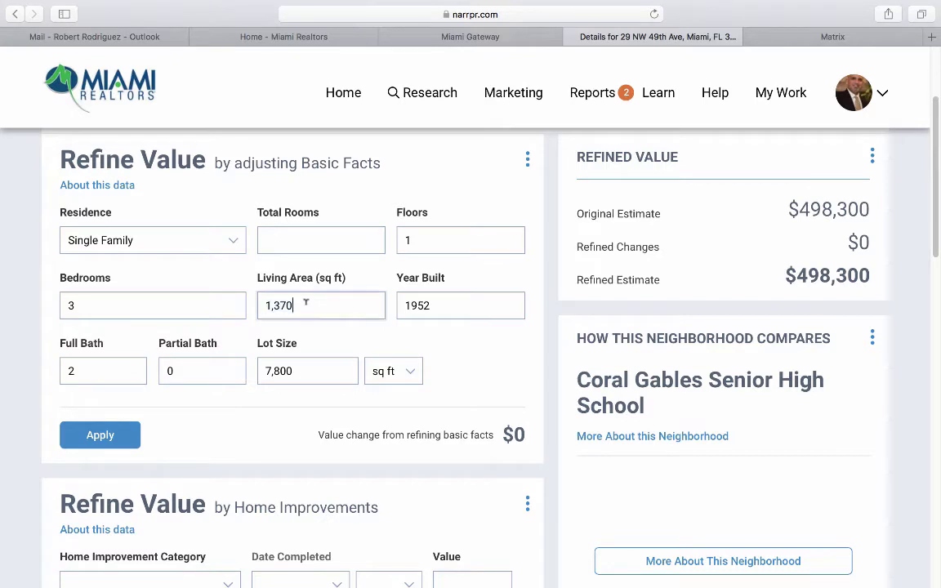
double_click(306, 303)
text(1,500)
click(123, 435)
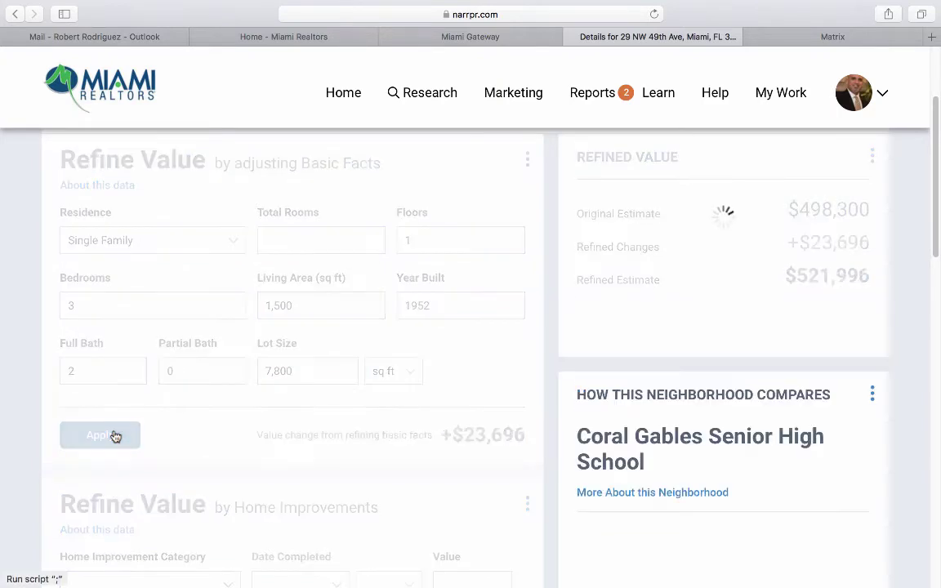
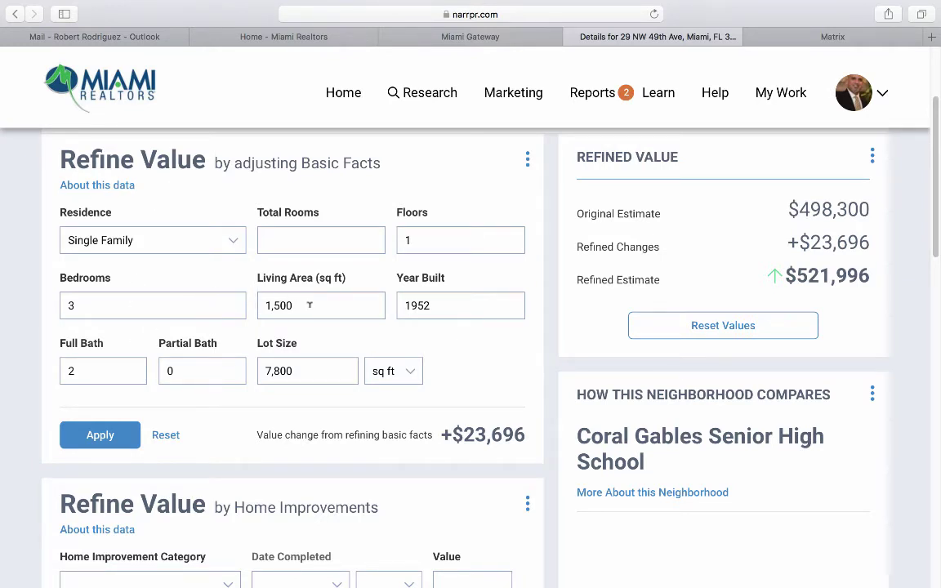
Reset the basic-facts refinement so the refined estimate returns to $498,300 with $0 change.
click(166, 437)
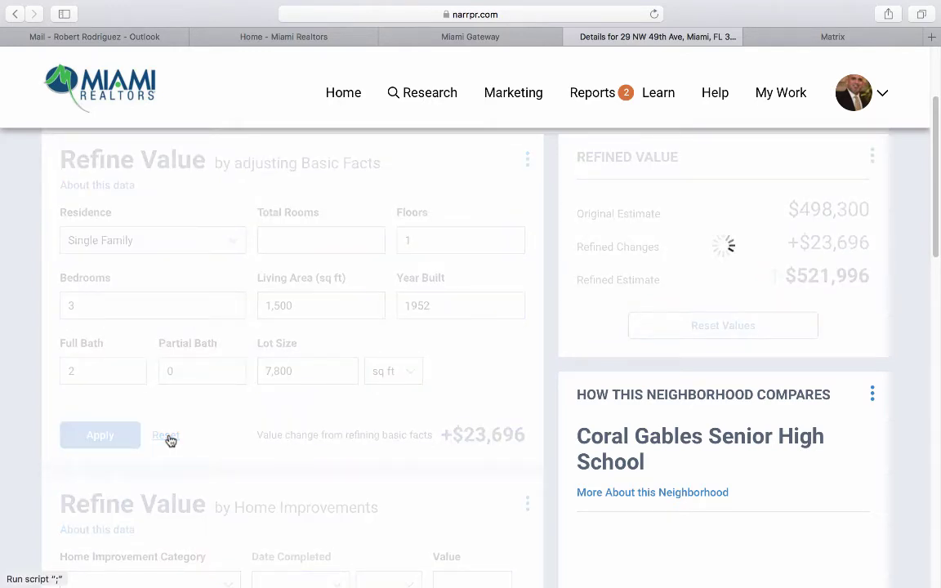
scroll(169, 440, down, 10)
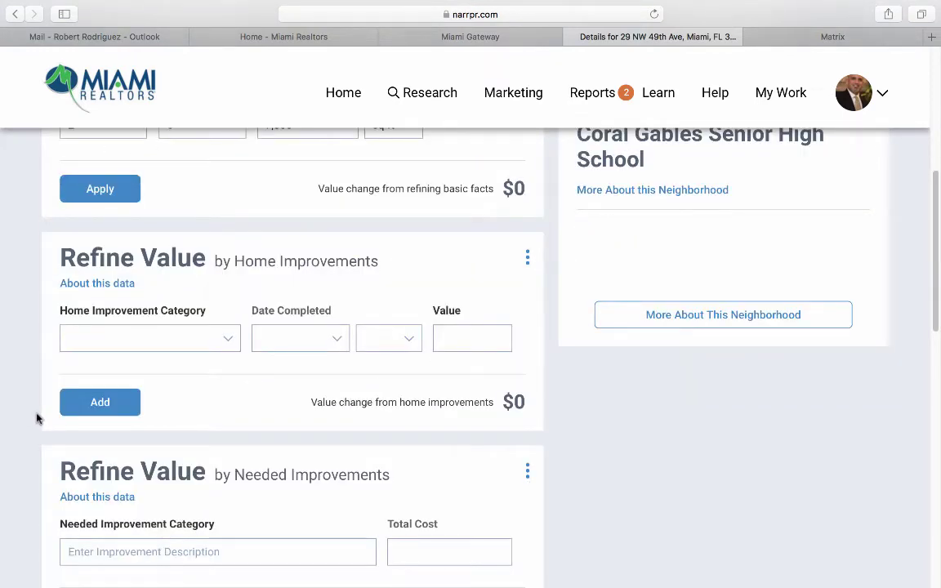
scroll(80, 363, down, 1)
Add a Bathroom Remodel (Midrange) improvement completed January 2021 costing $10,000.
click(229, 300)
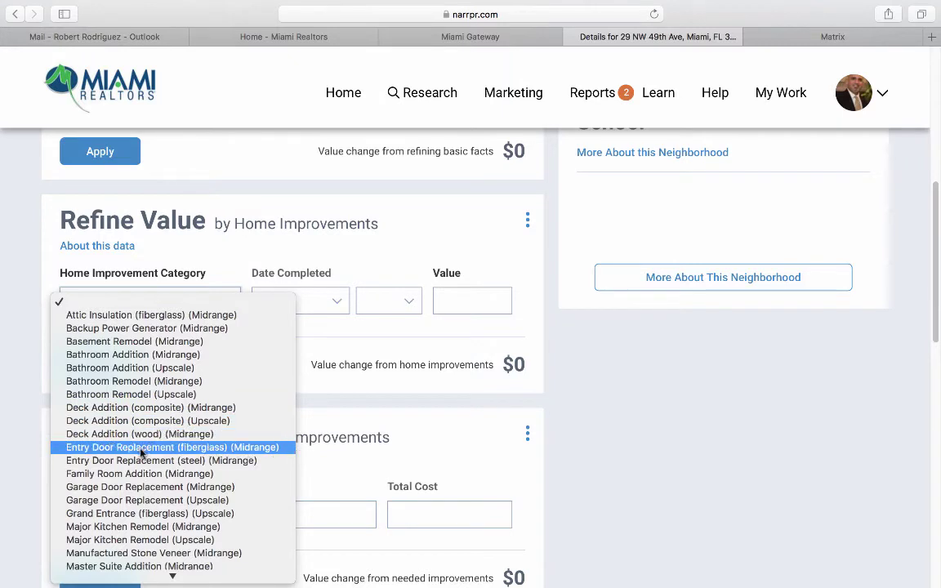
click(151, 381)
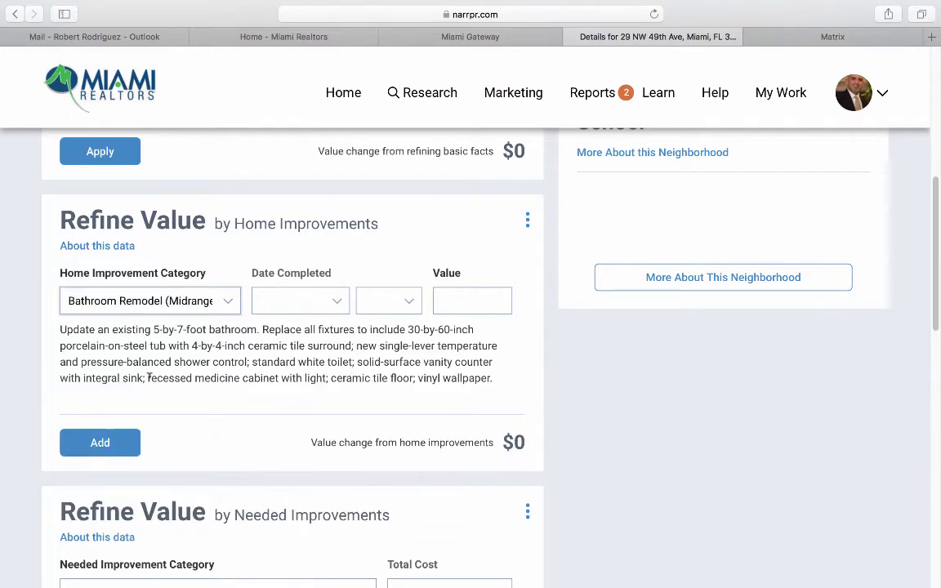
click(299, 301)
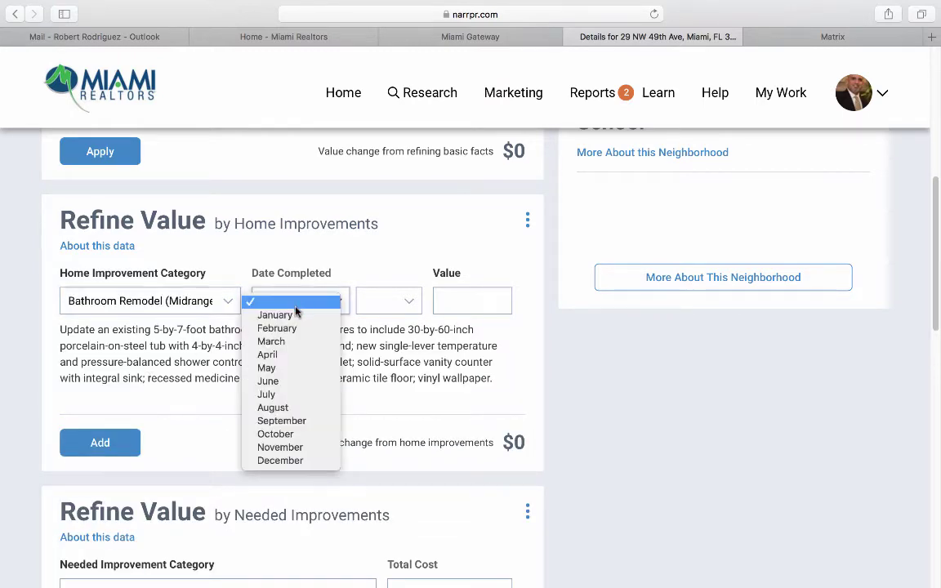
click(296, 315)
click(380, 302)
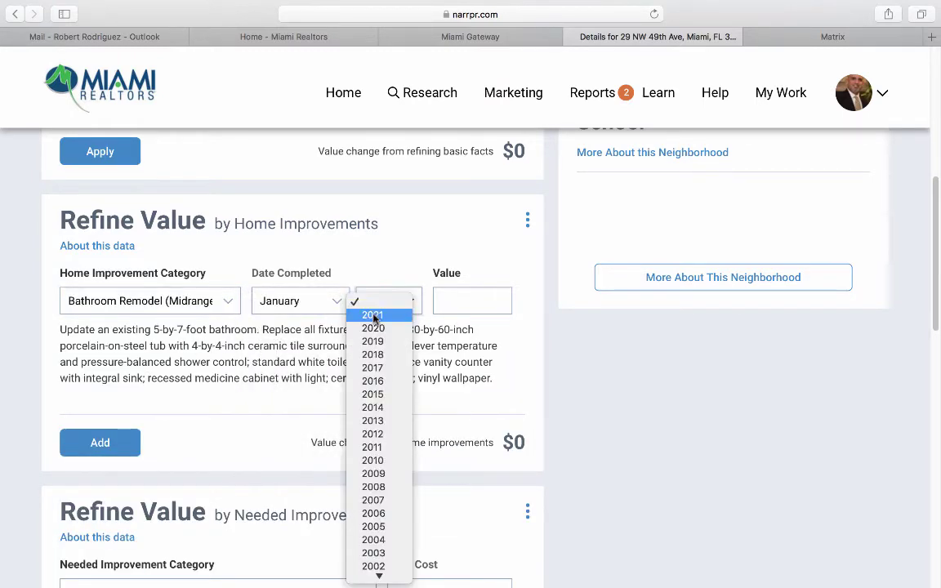
click(374, 315)
click(454, 301)
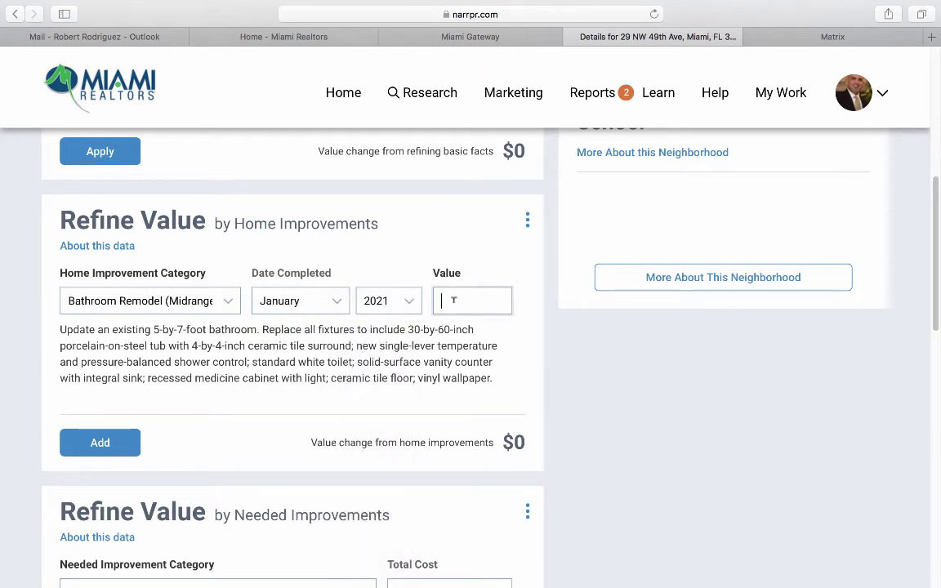
text(10,000)
click(106, 441)
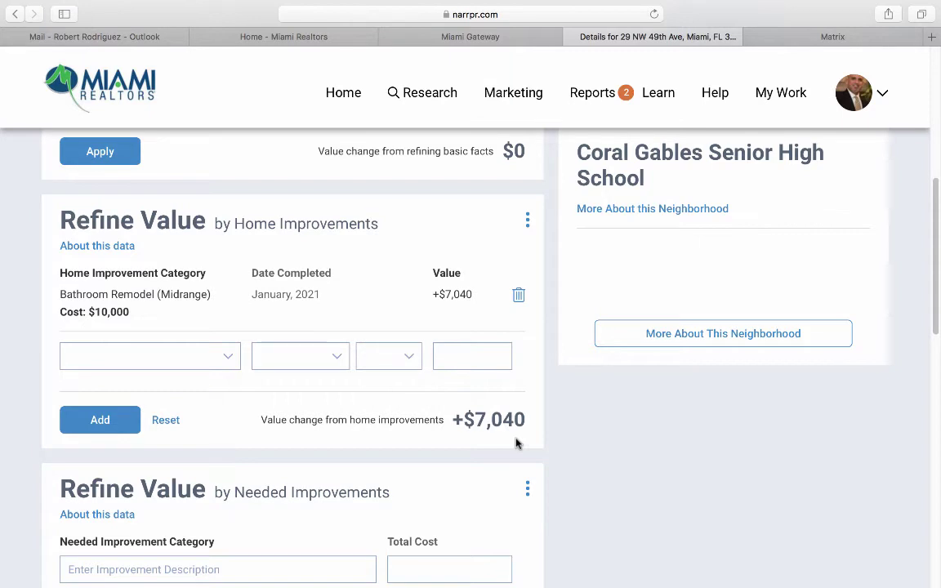
Add a Major Kitchen Remodel (Midrange), January 2021, $15,000, then reset all home improvements to $0.
click(217, 358)
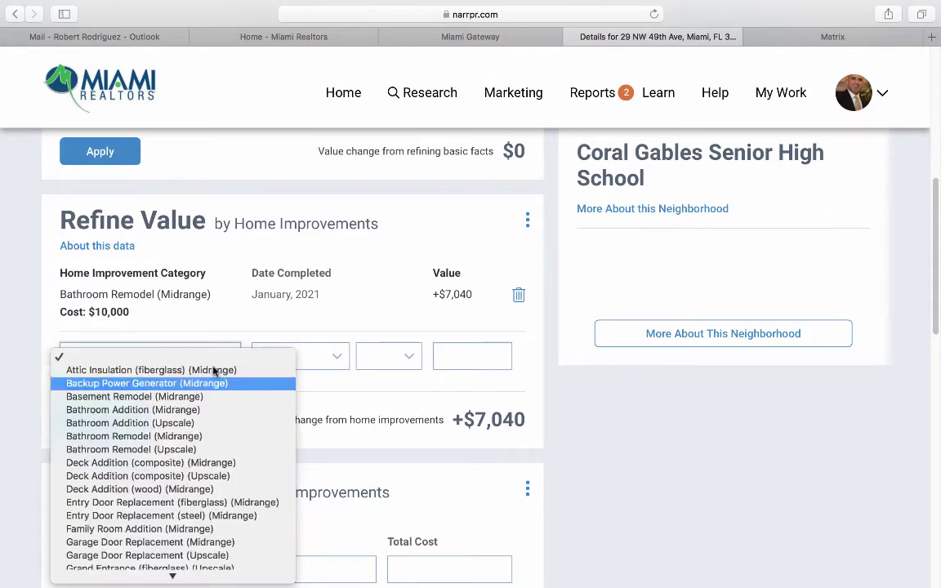
scroll(161, 476, down, 4)
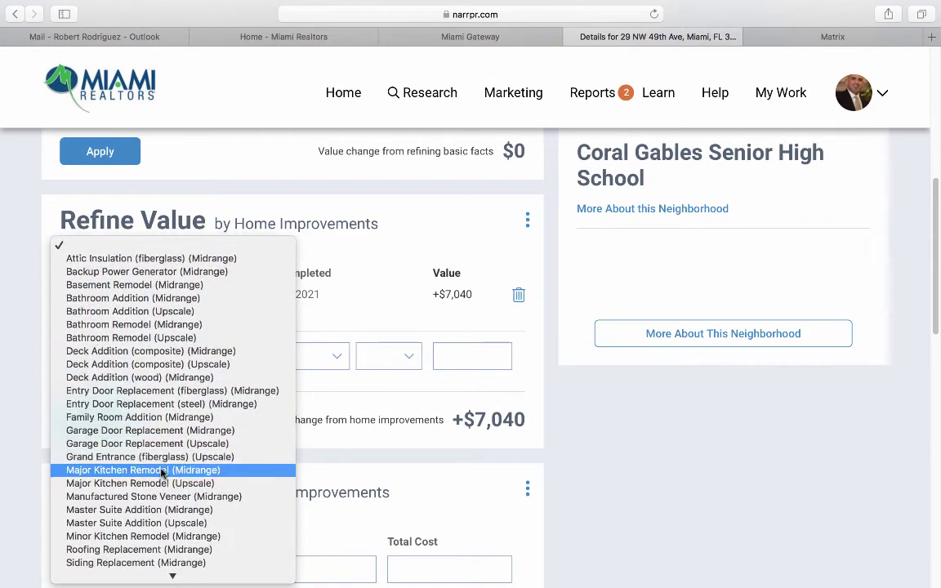
click(169, 472)
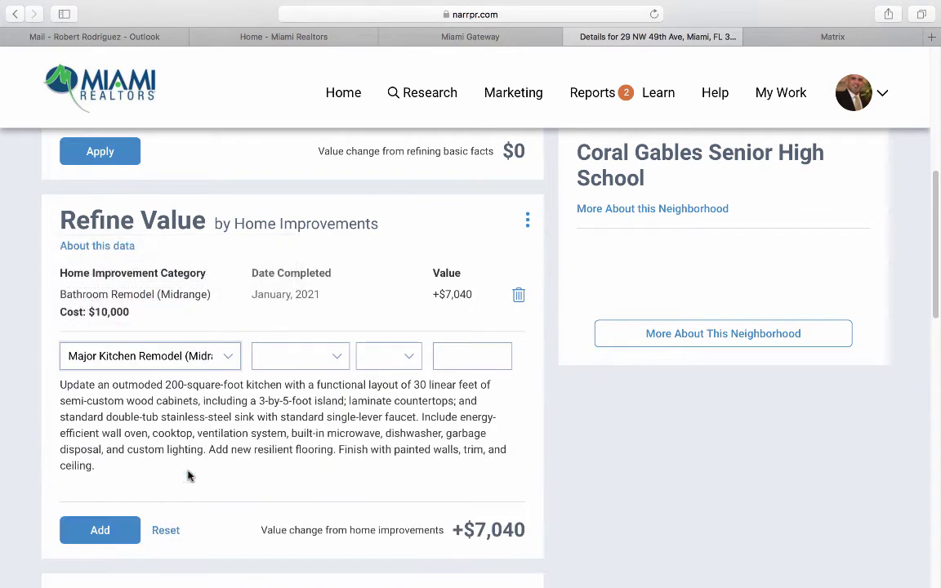
click(294, 360)
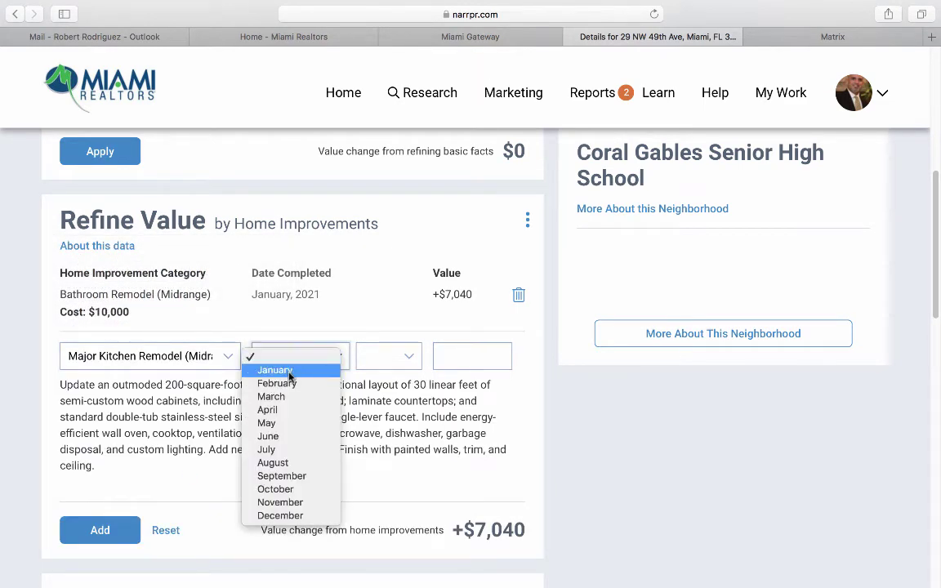
click(290, 377)
click(385, 367)
click(384, 371)
click(450, 353)
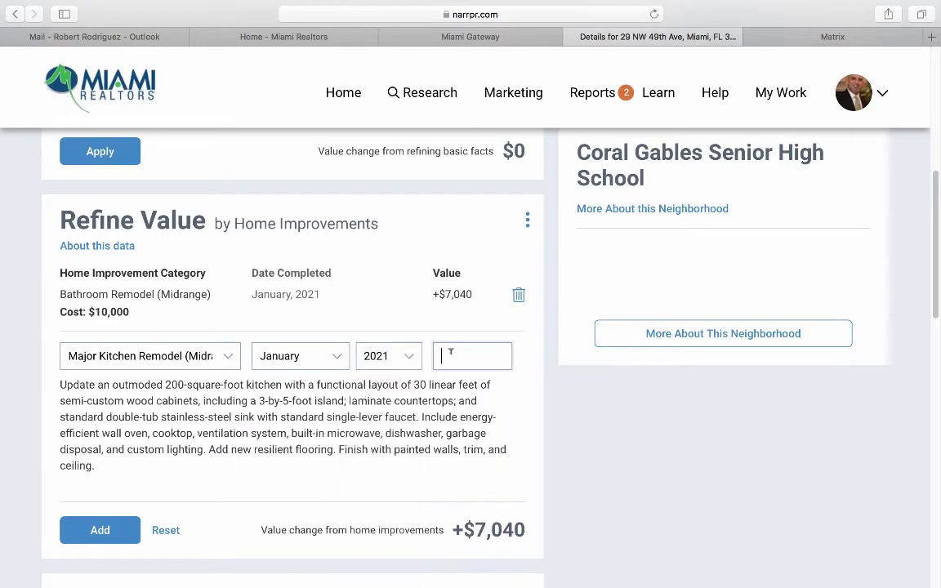
text(15,000)
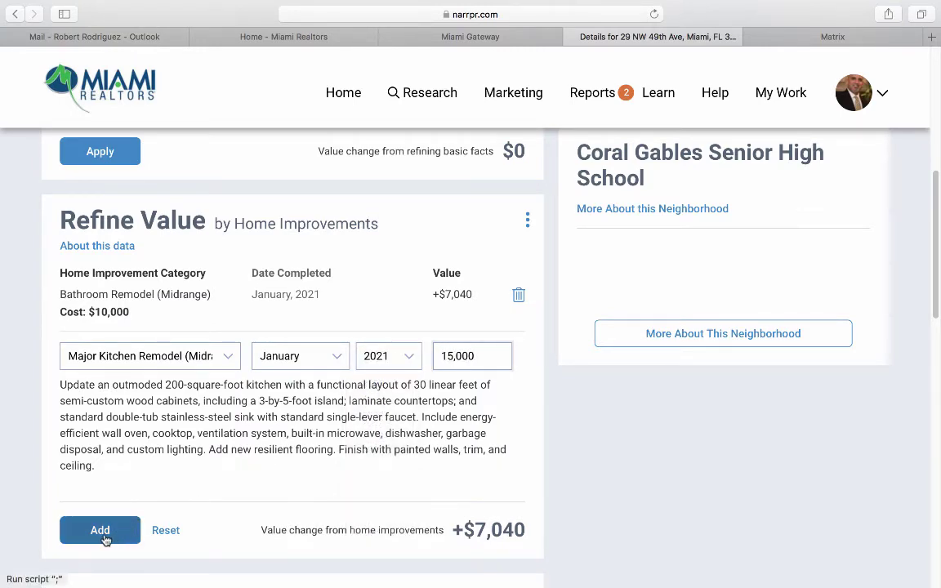
click(103, 536)
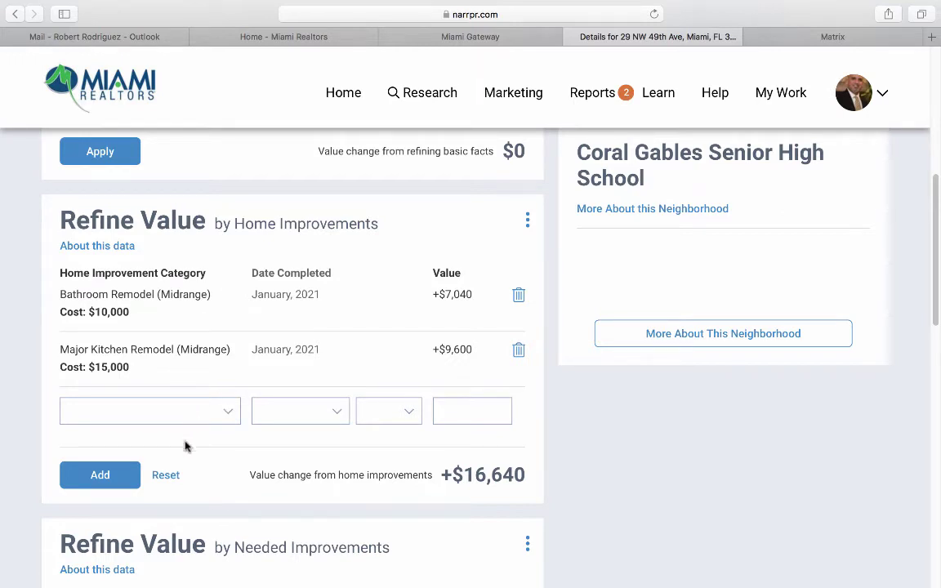
click(170, 476)
scroll(189, 472, down, 3)
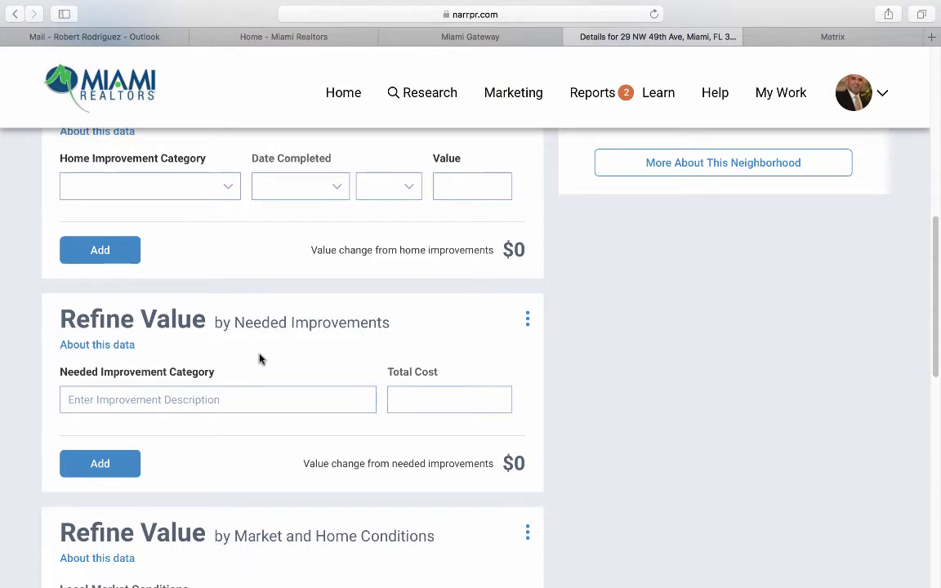
Add a 'Need new roof' needed improvement costing $20,000, dropping the refined estimate to $478,300.
click(221, 395)
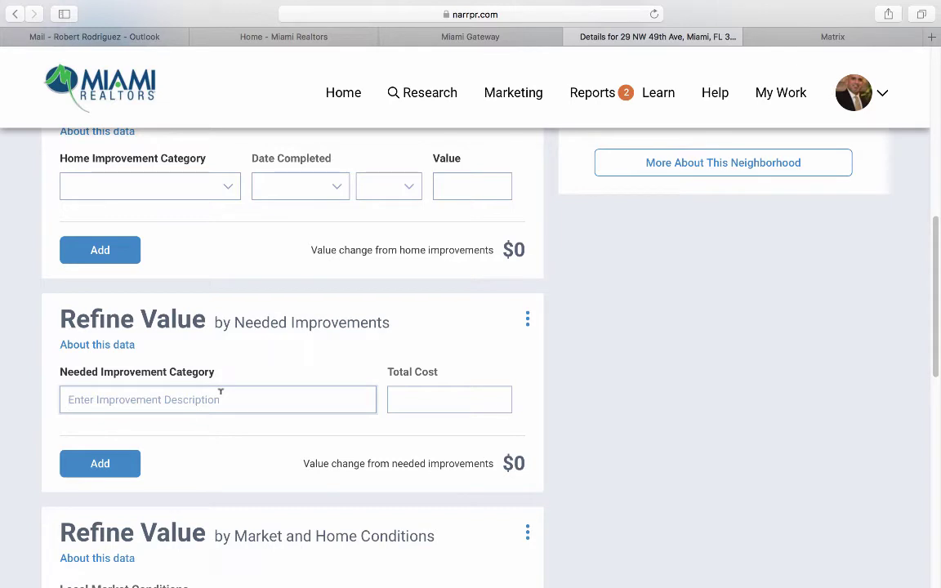
text(Need new roof)
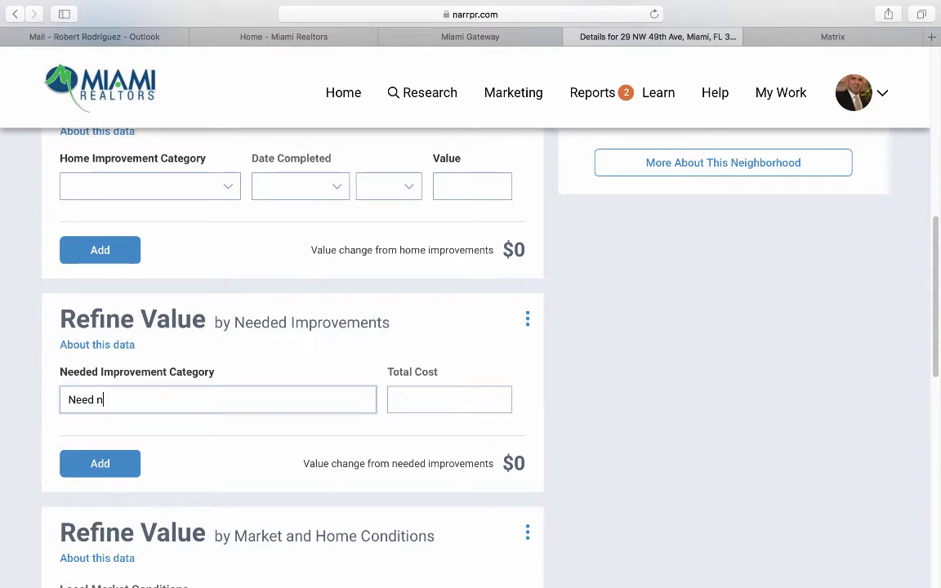
click(428, 396)
text(20,0)
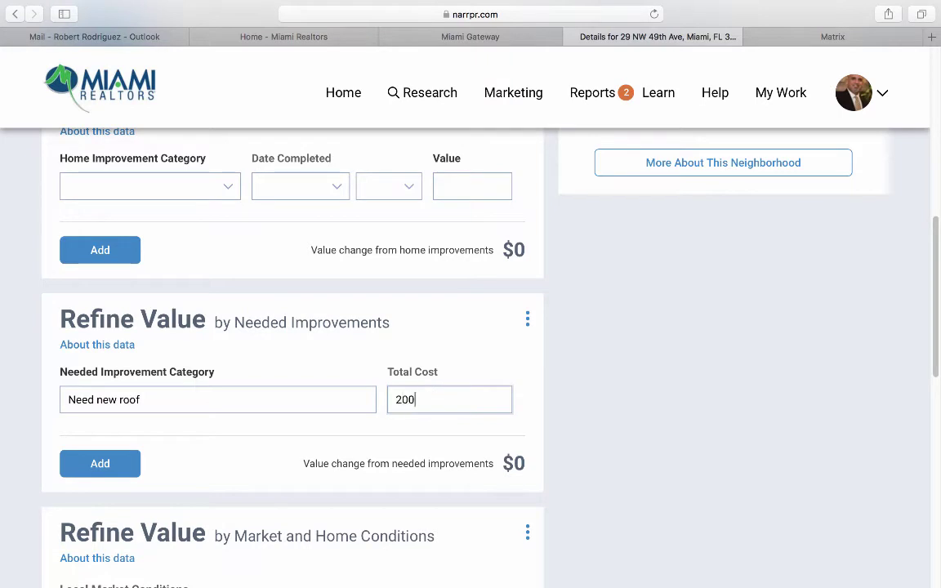
text(00)
click(110, 463)
scroll(274, 480, down, 1)
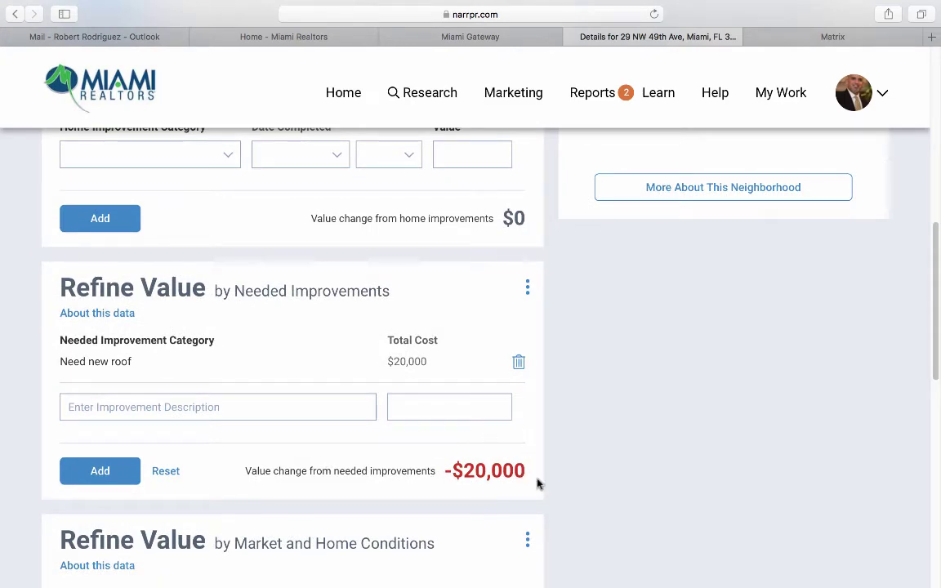
scroll(537, 484, up, 8)
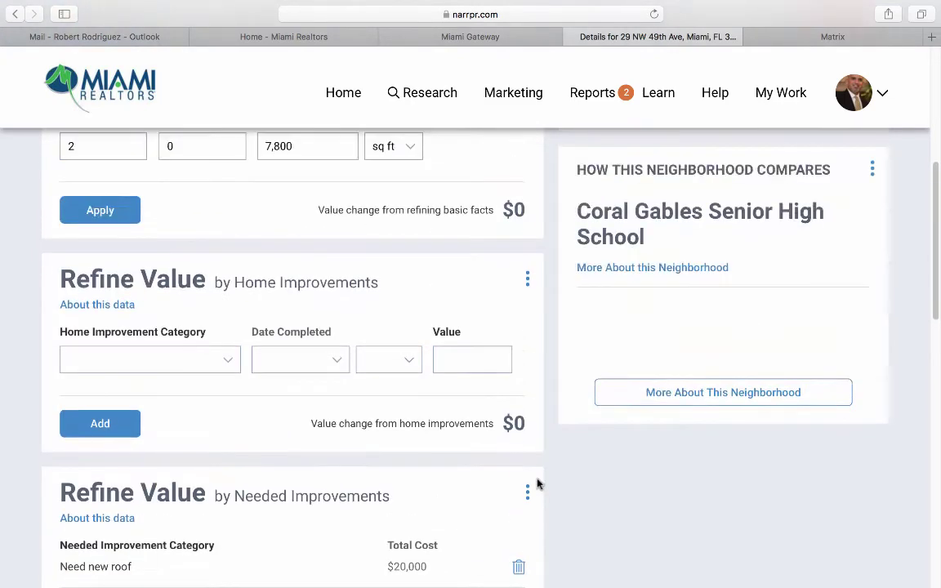
scroll(537, 484, up, 4)
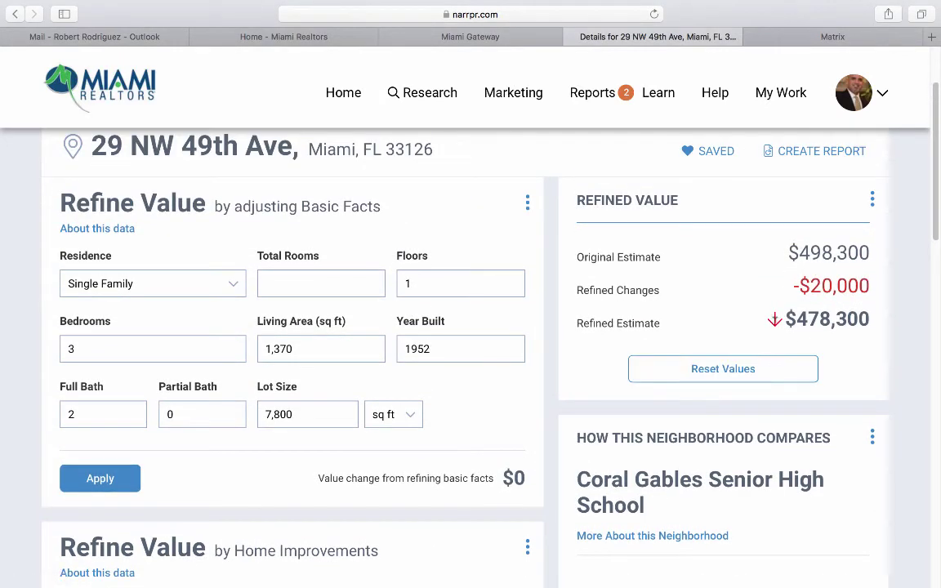
click(825, 287)
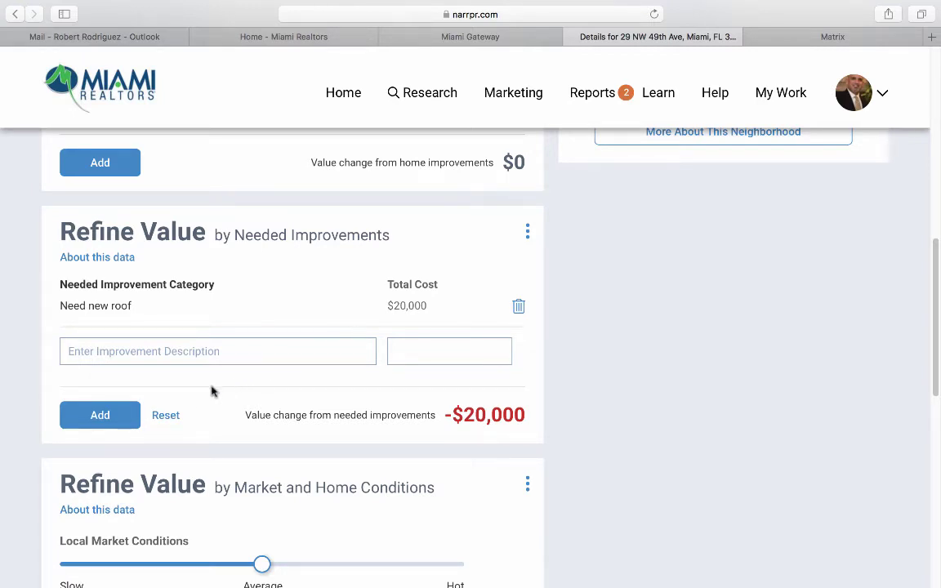
Remove the new roof needed improvement, returning the refined estimate to $498,300.
click(166, 416)
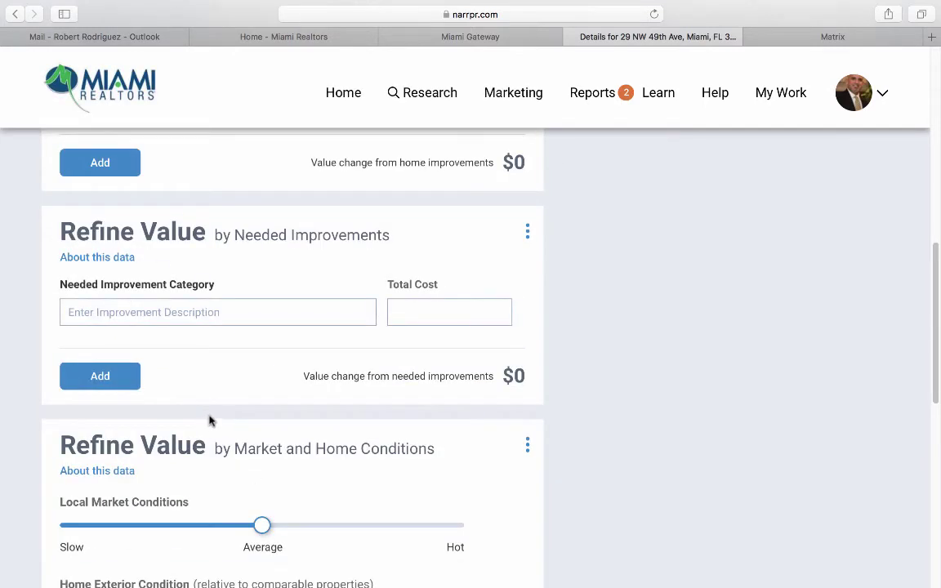
scroll(211, 420, down, 5)
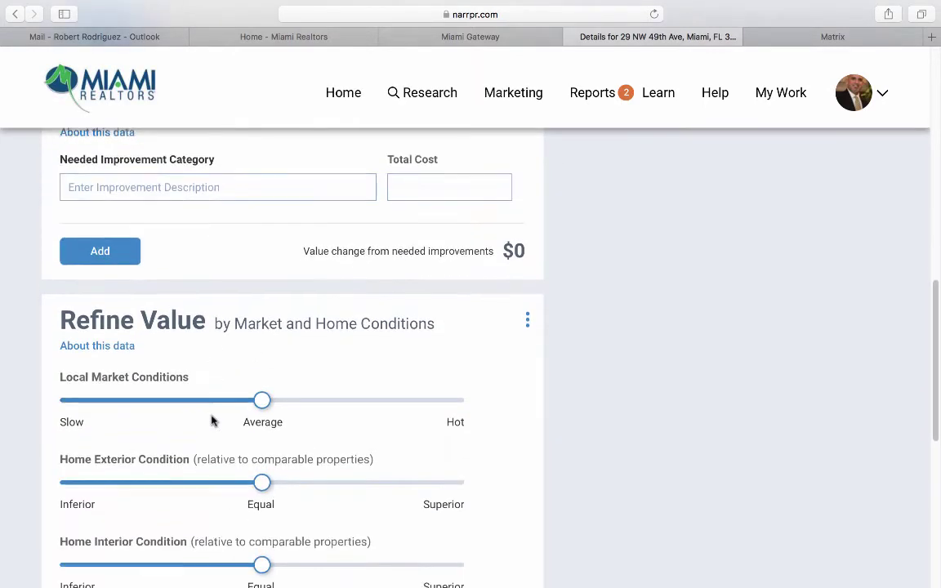
scroll(211, 420, down, 1)
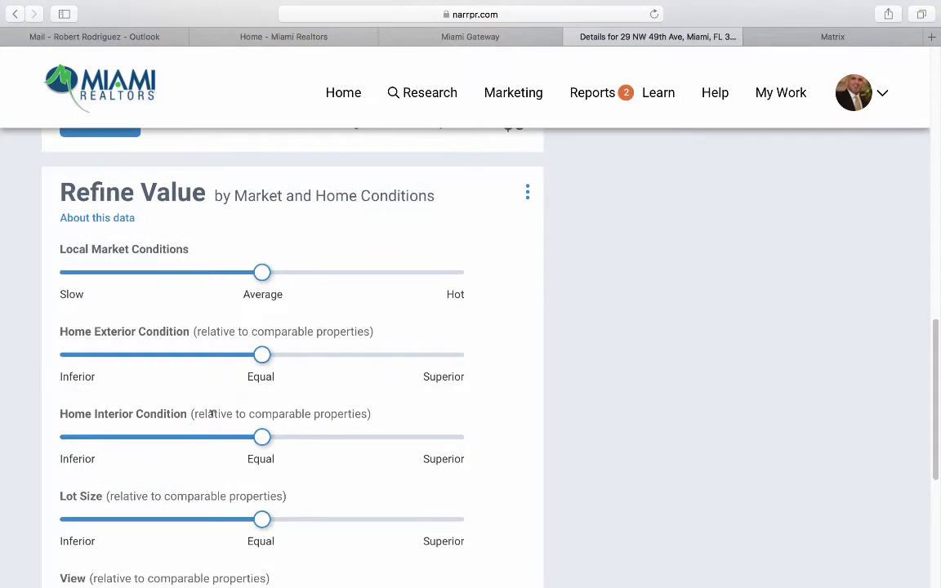
scroll(212, 417, down, 1)
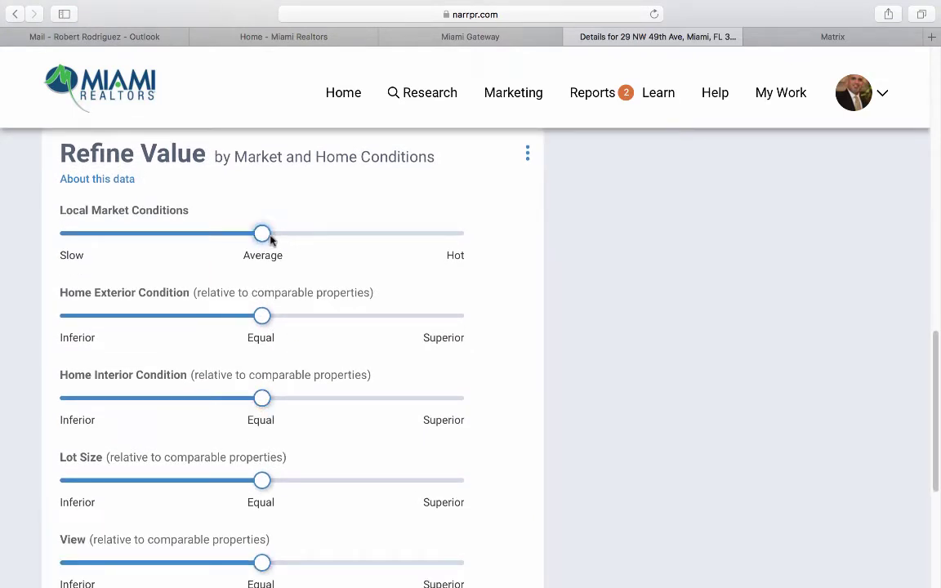
Try Local Market Conditions near Hot and near Slow, then set it back to Average.
drag(270, 237, 423, 234)
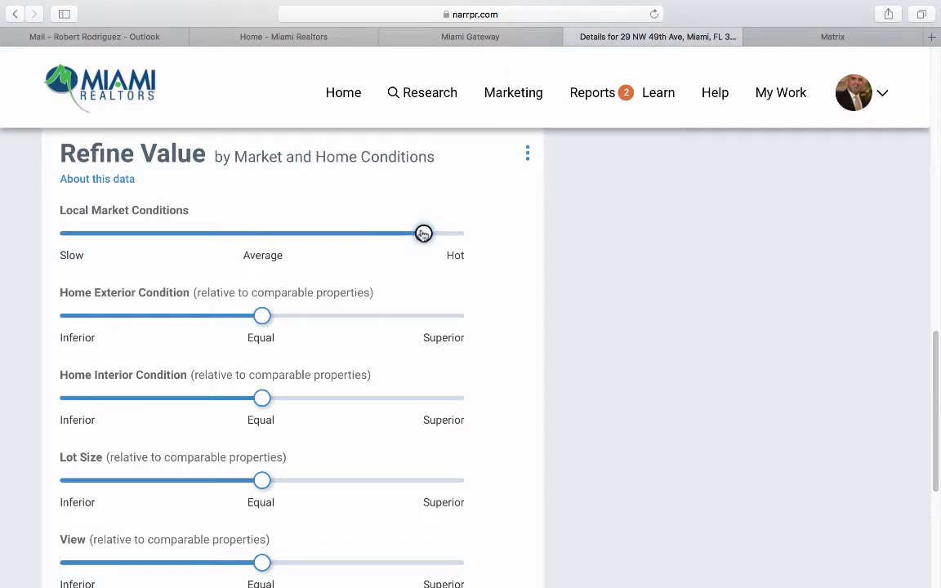
scroll(496, 302, down, 5)
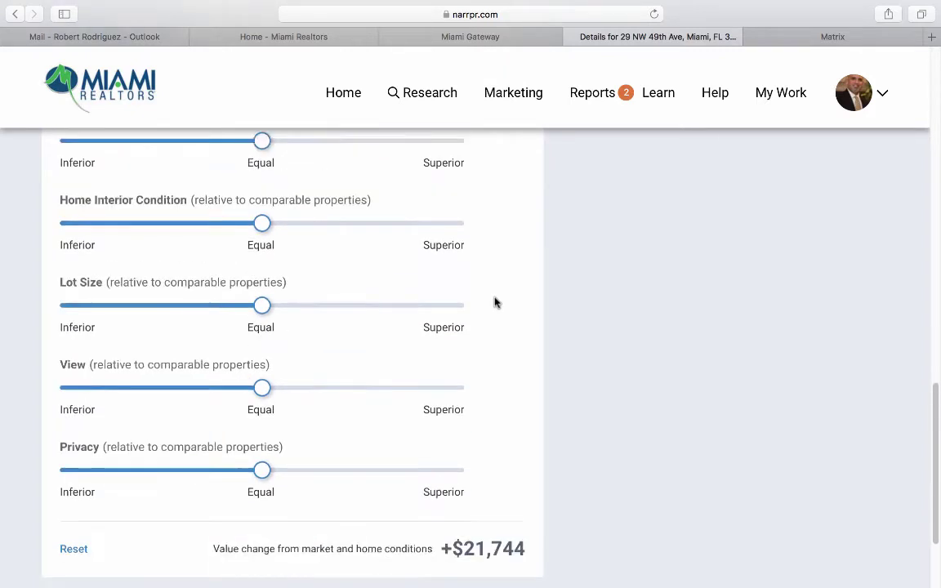
scroll(490, 458, up, 10)
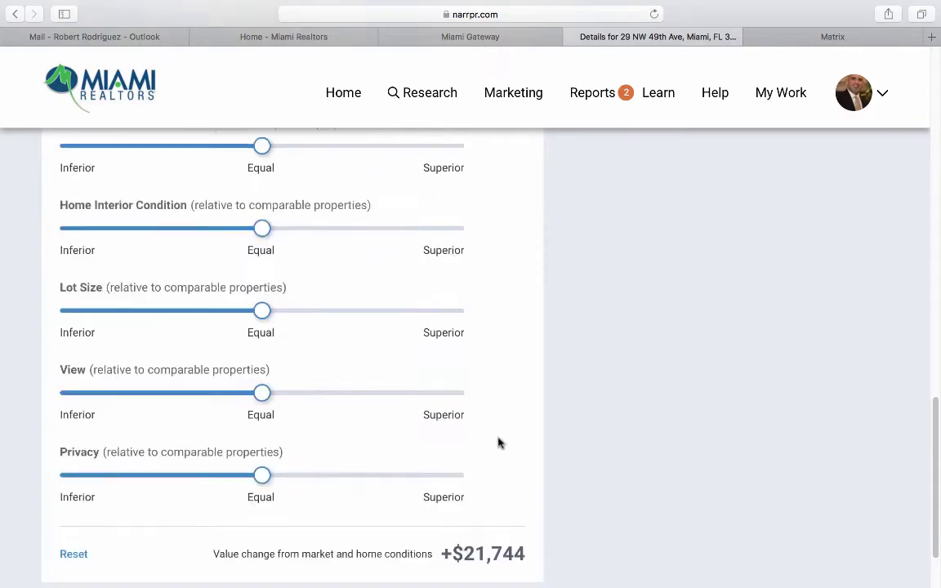
drag(424, 455, 148, 462)
scroll(245, 478, down, 8)
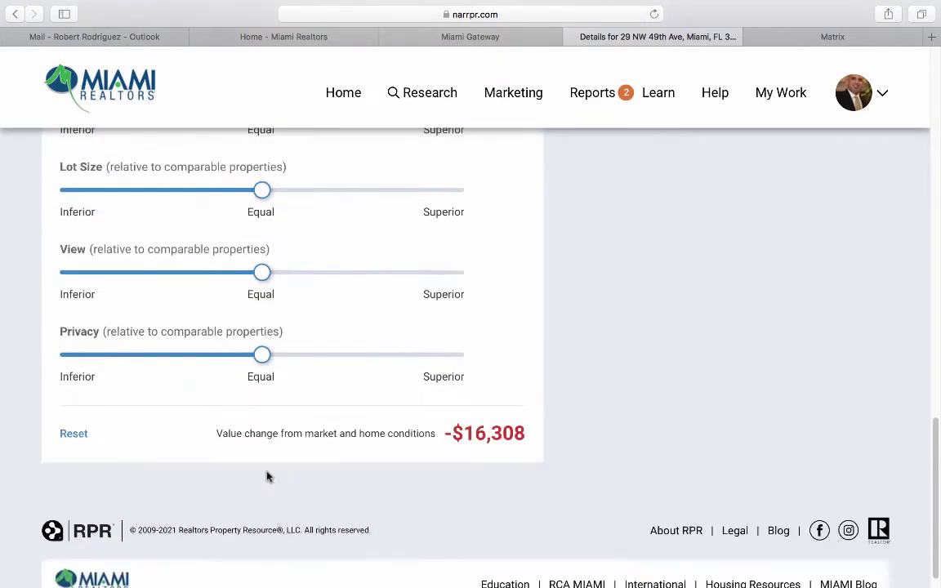
scroll(496, 424, up, 6)
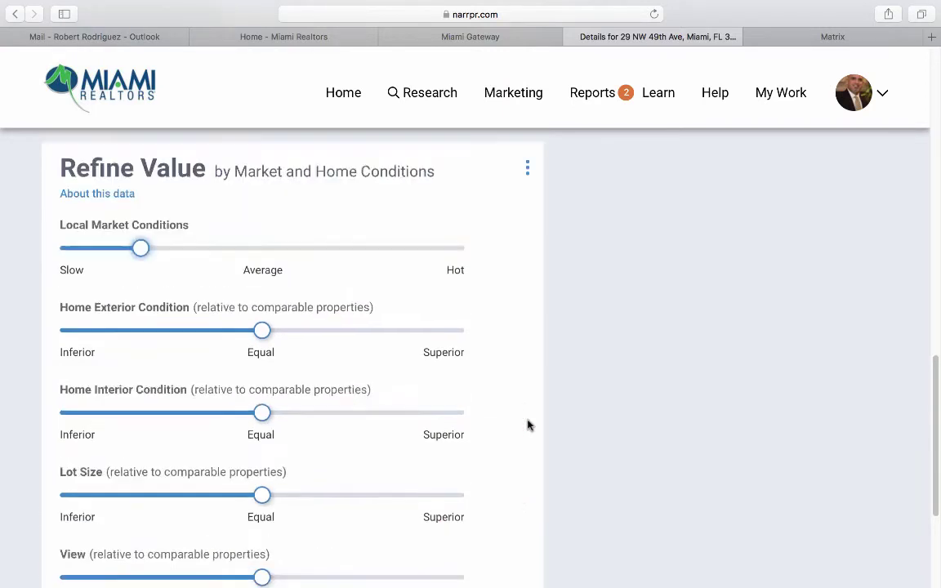
drag(138, 352, 257, 347)
scroll(176, 367, down, 2)
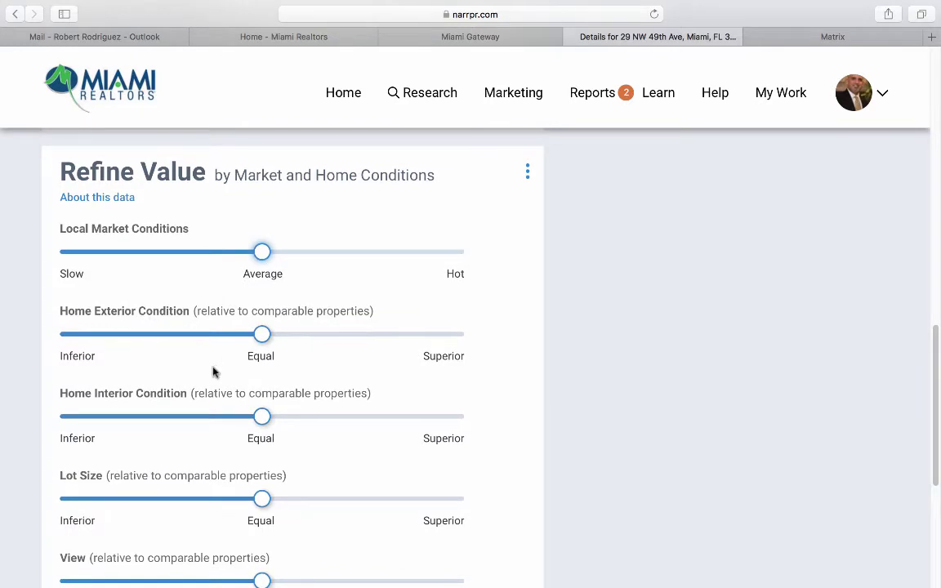
scroll(213, 373, down, 1)
scroll(223, 370, down, 3)
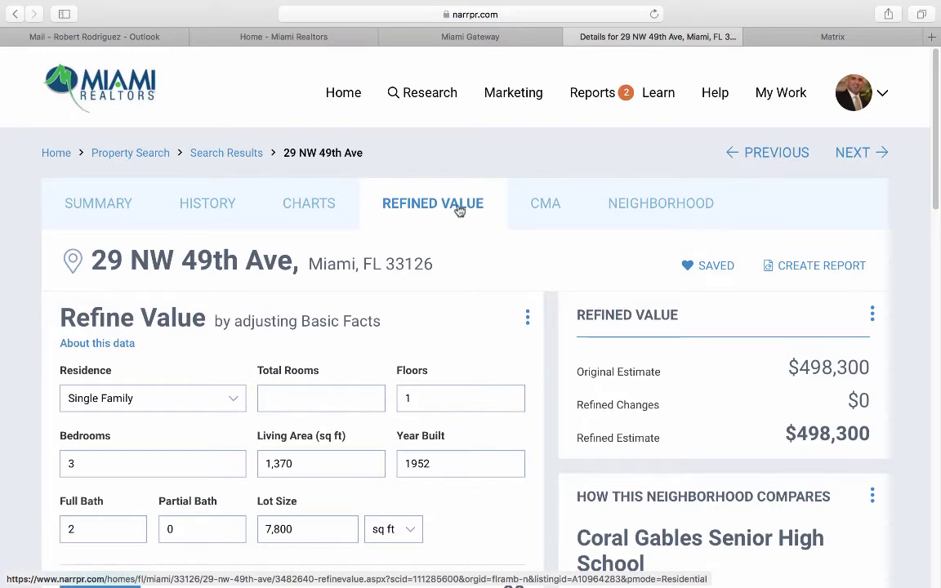
click(545, 211)
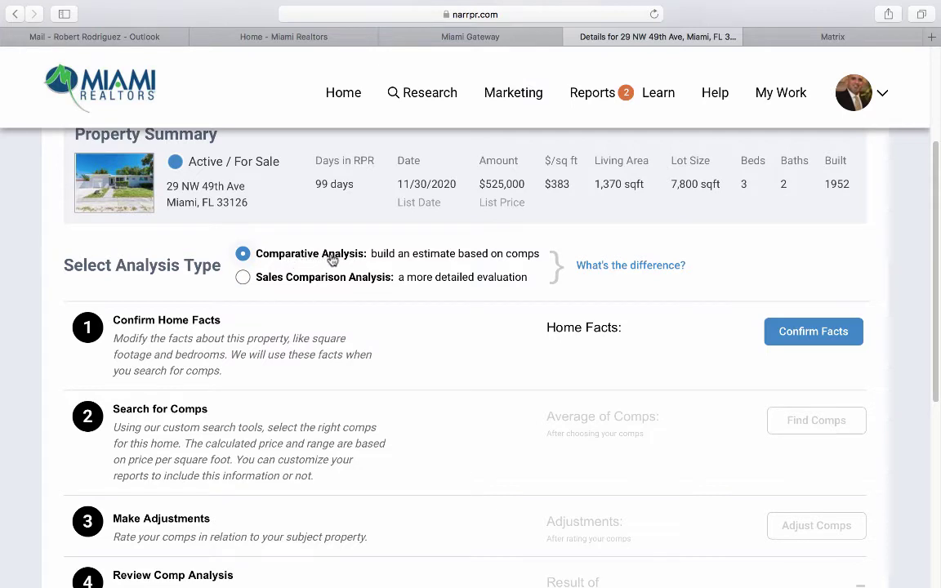
click(245, 279)
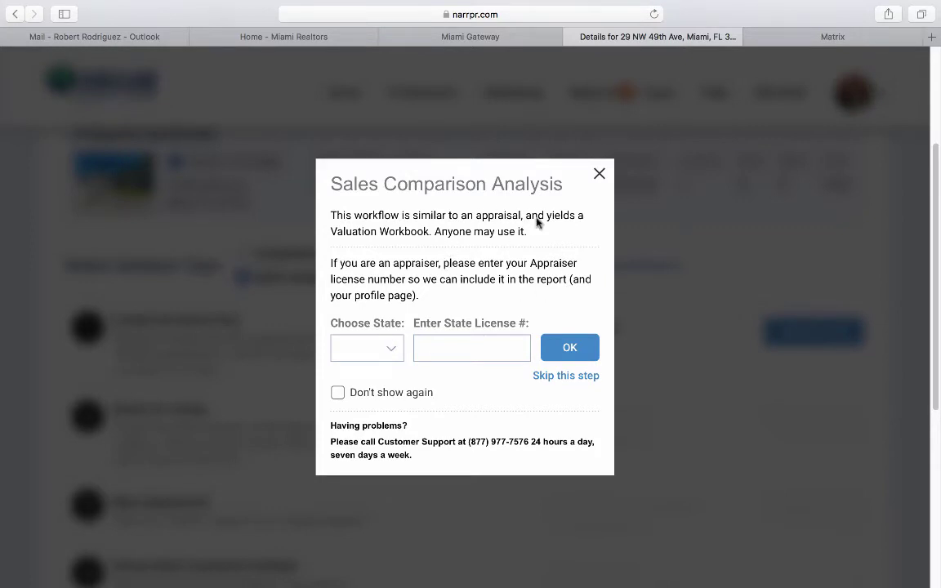
click(599, 174)
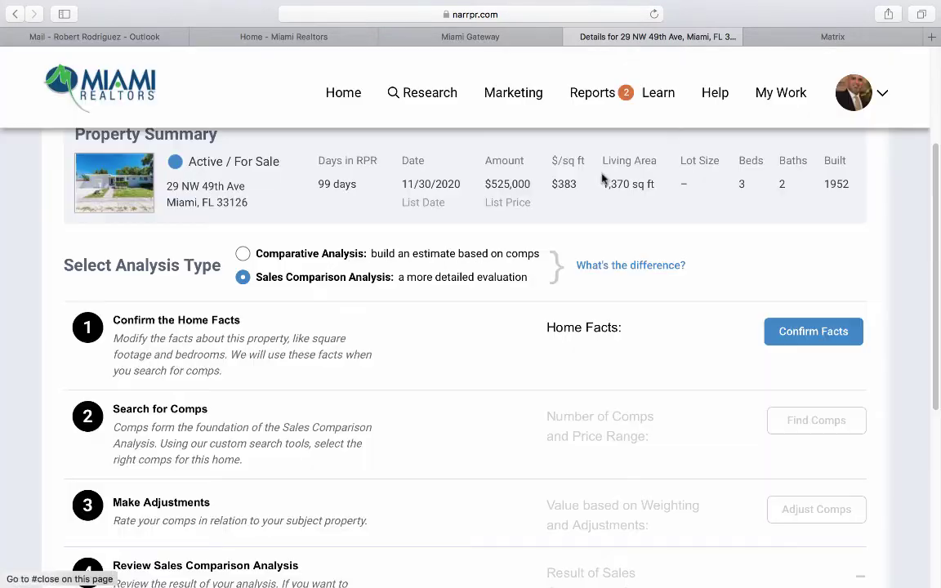
click(242, 254)
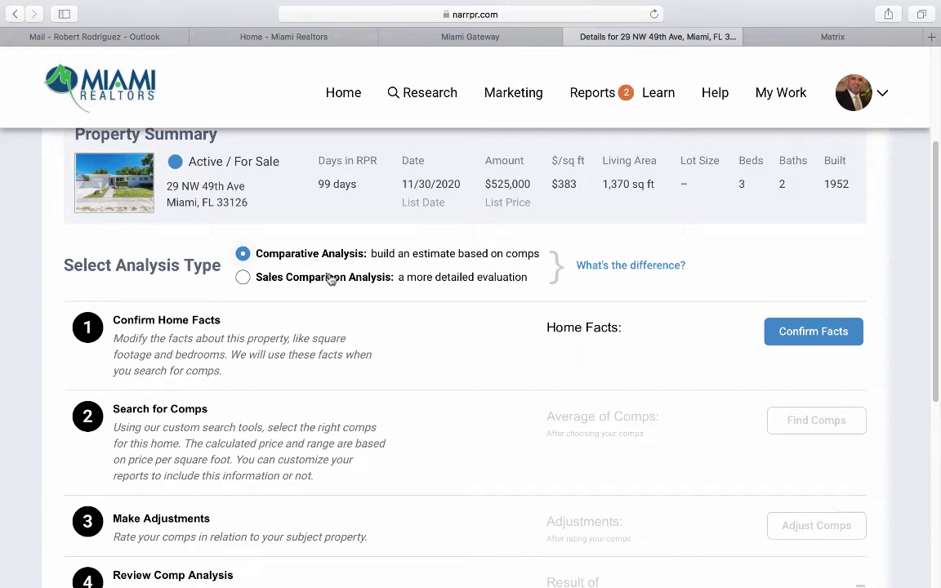
scroll(542, 404, down, 3)
scroll(543, 405, down, 1)
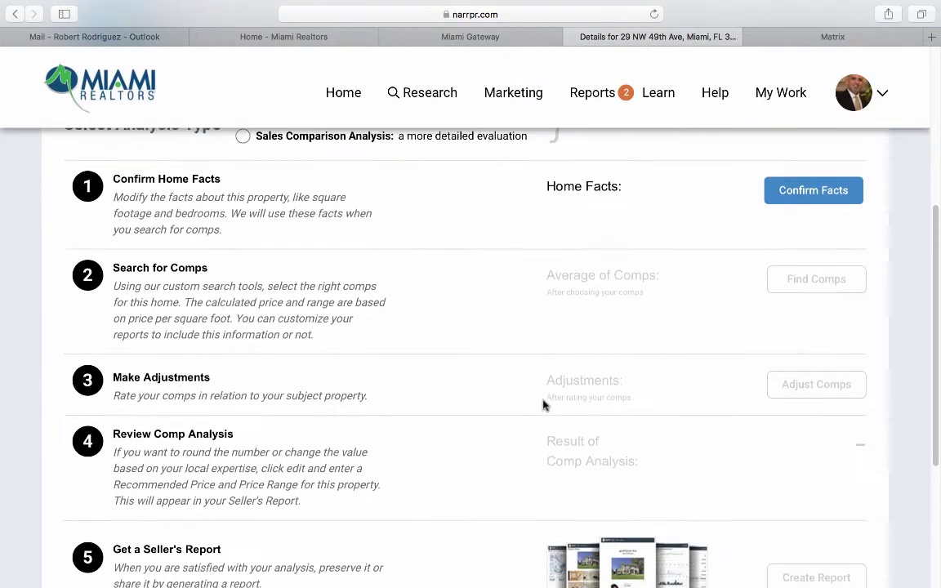
scroll(542, 405, up, 3)
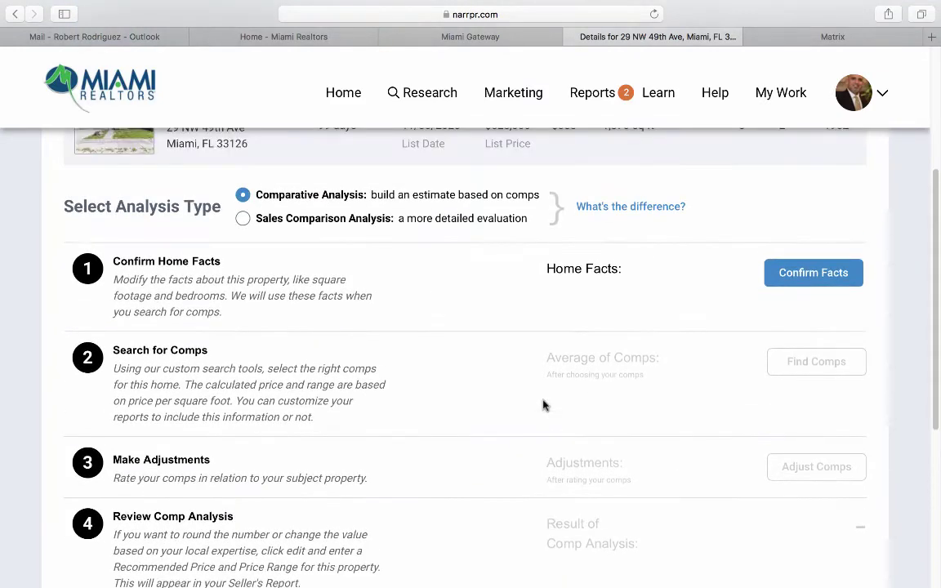
click(805, 275)
scroll(556, 391, down, 2)
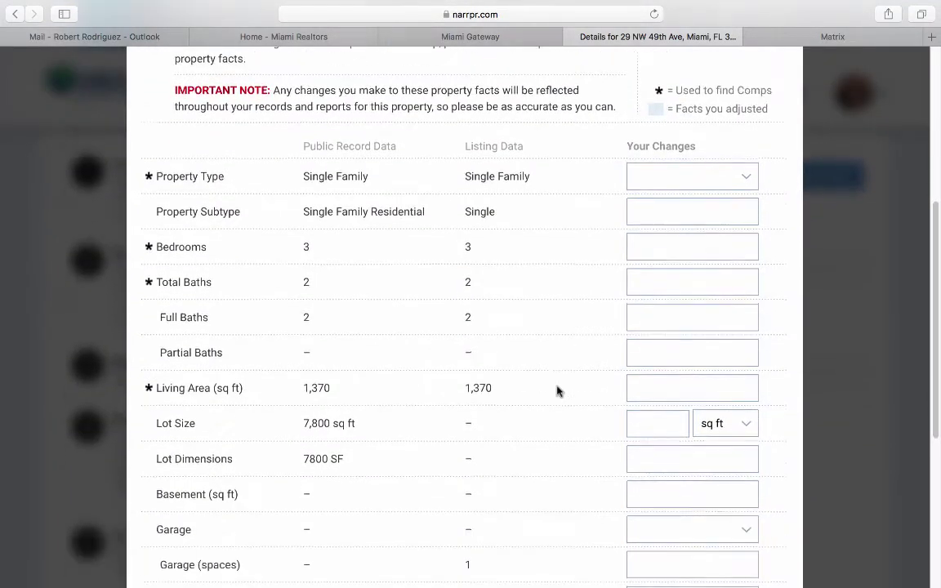
scroll(557, 390, down, 8)
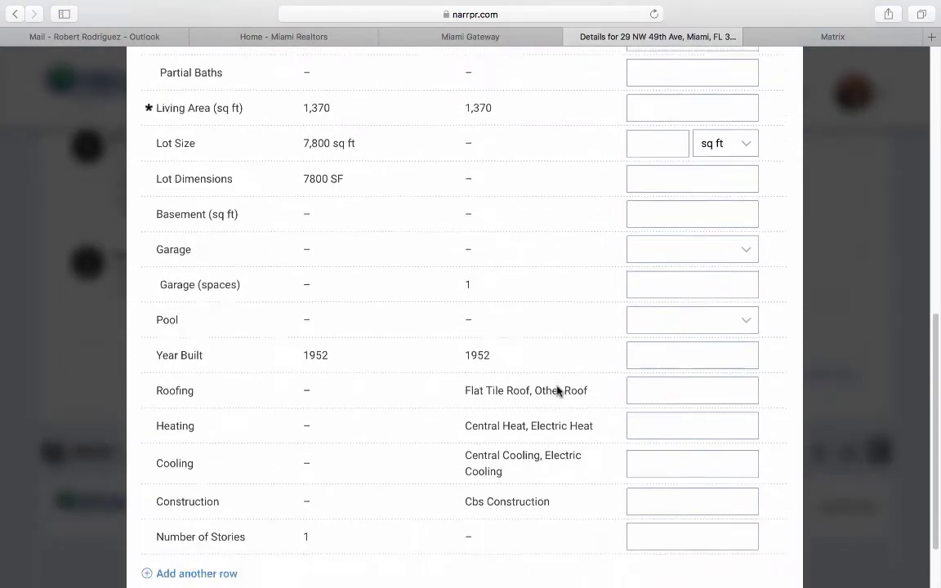
scroll(558, 391, down, 2)
click(676, 564)
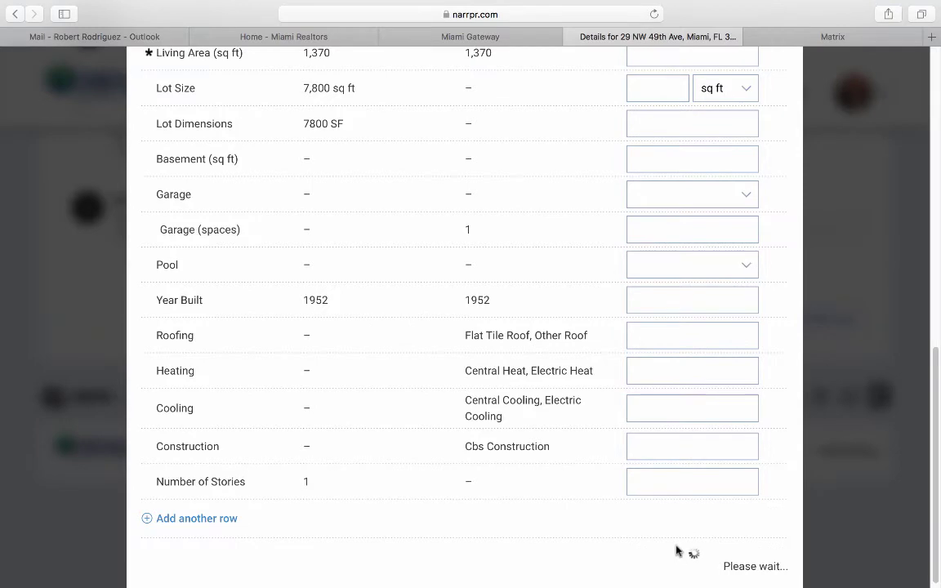
scroll(700, 460, up, 7)
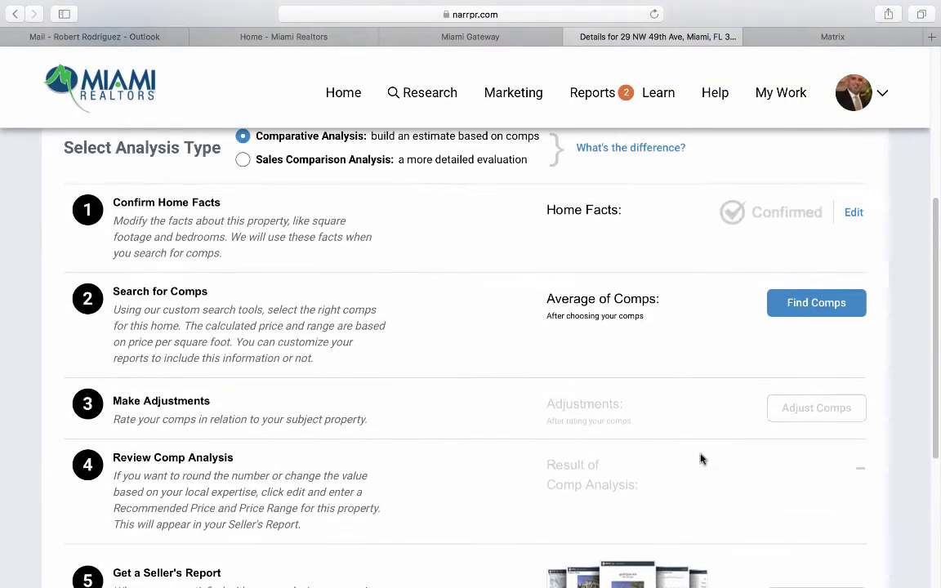
Start Find Comps with minimum 3 beds, 2 baths, and the 5,800–9,800 sq ft lot-size filter.
click(801, 304)
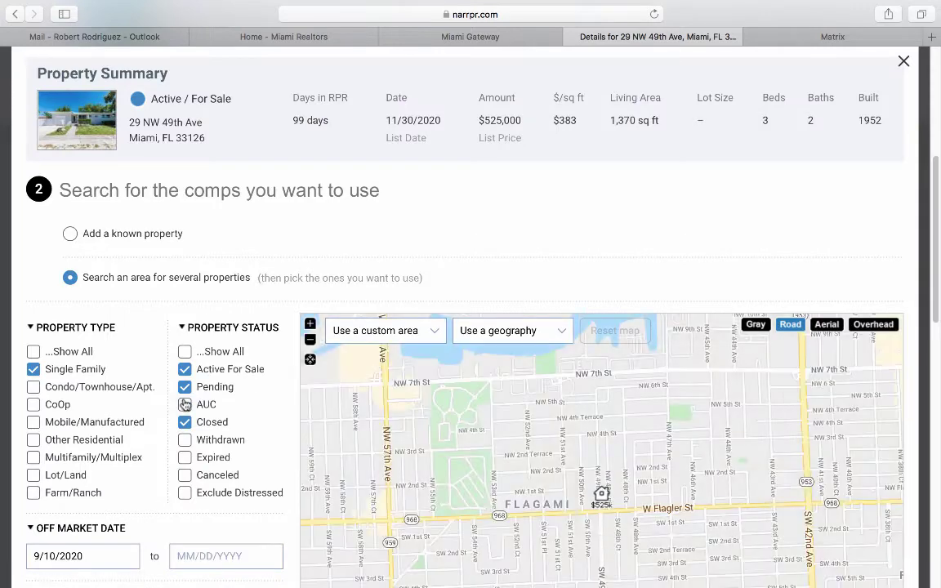
scroll(169, 412, down, 2)
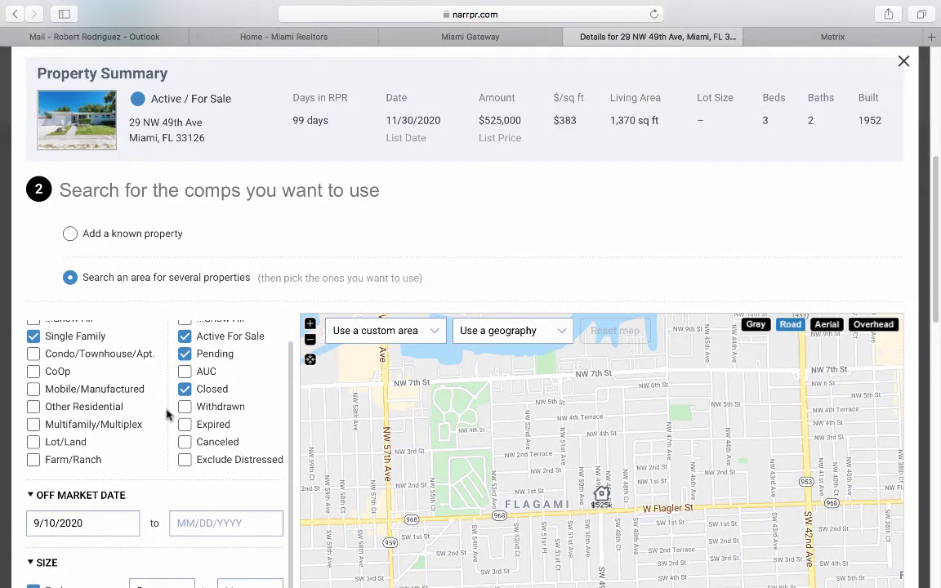
scroll(166, 414, up, 4)
scroll(163, 416, down, 5)
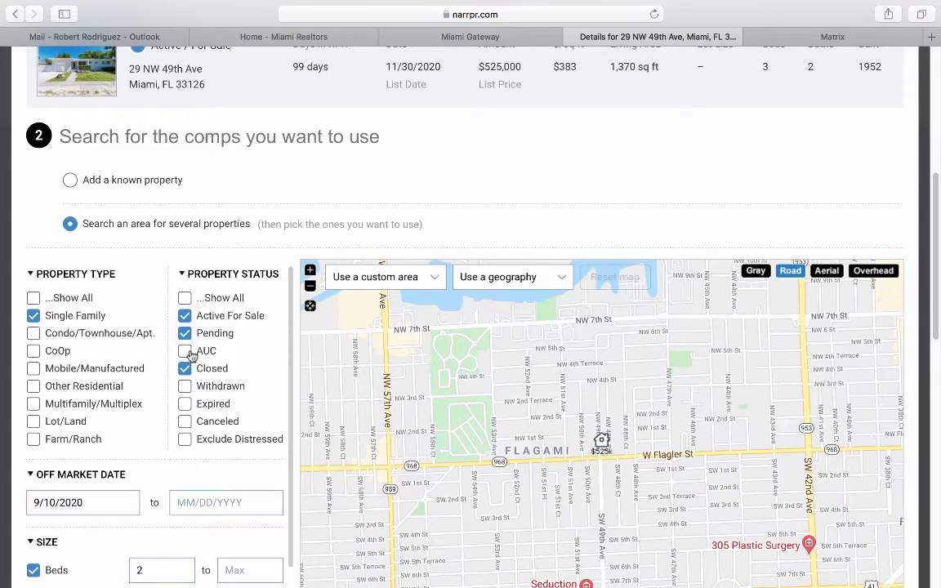
scroll(151, 384, down, 3)
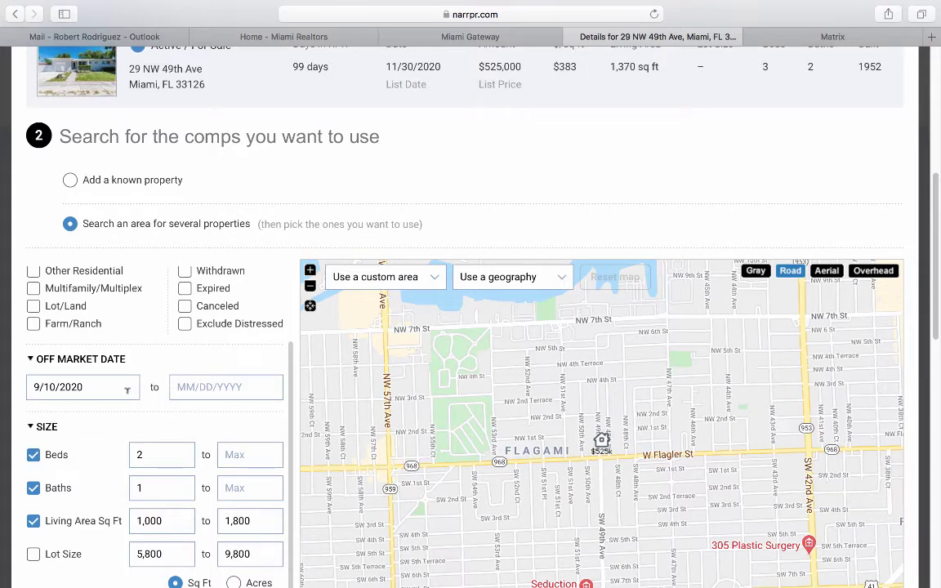
scroll(135, 401, down, 1)
double_click(150, 414)
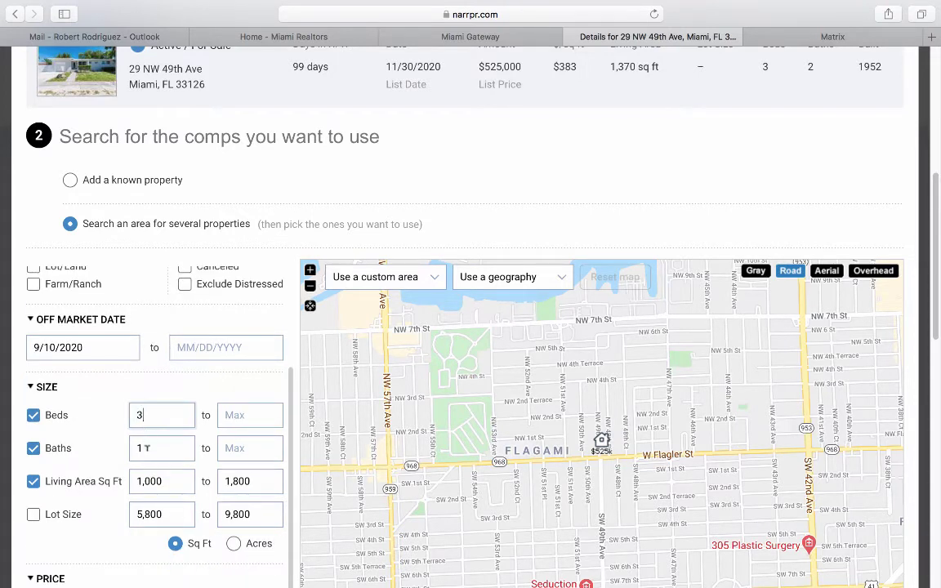
double_click(147, 448)
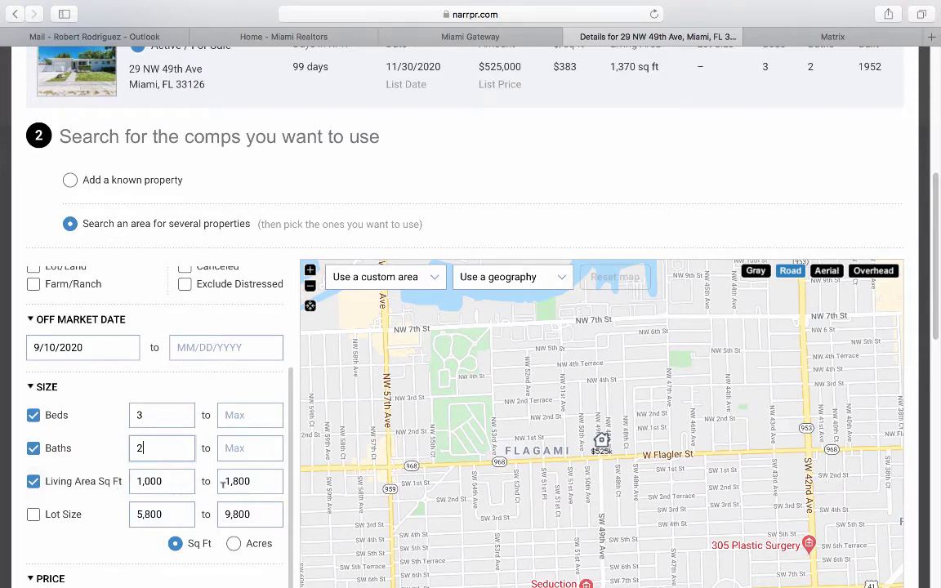
scroll(92, 503, down, 1)
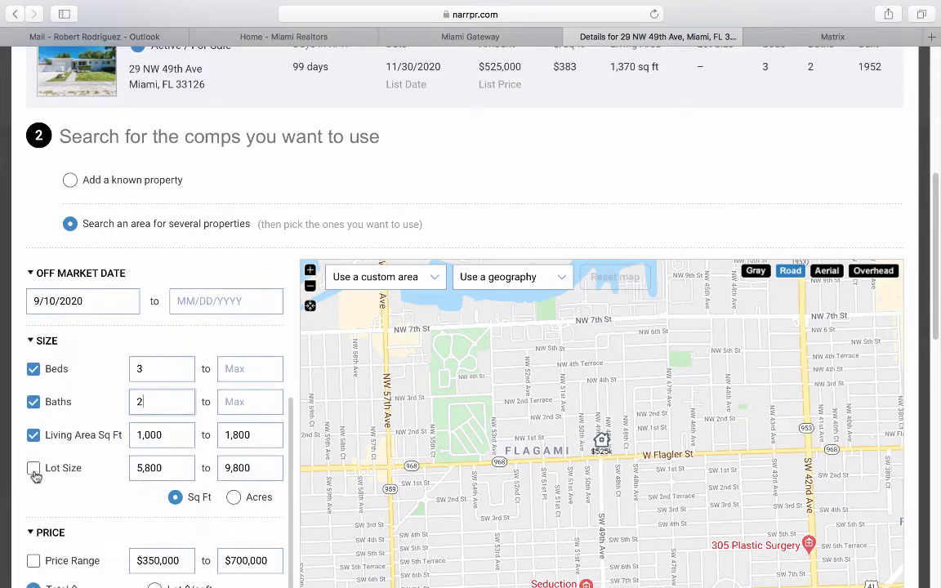
click(33, 470)
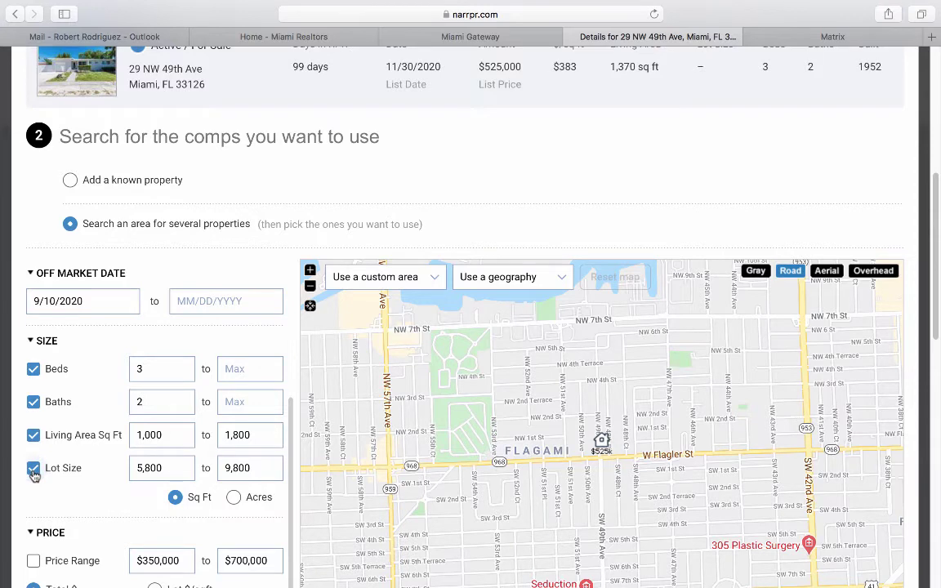
scroll(41, 474, down, 5)
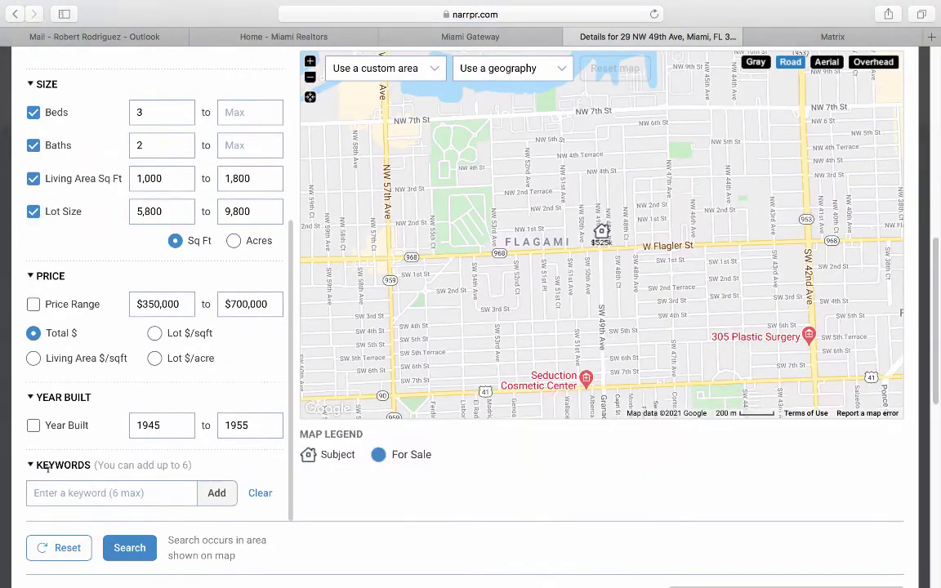
click(129, 548)
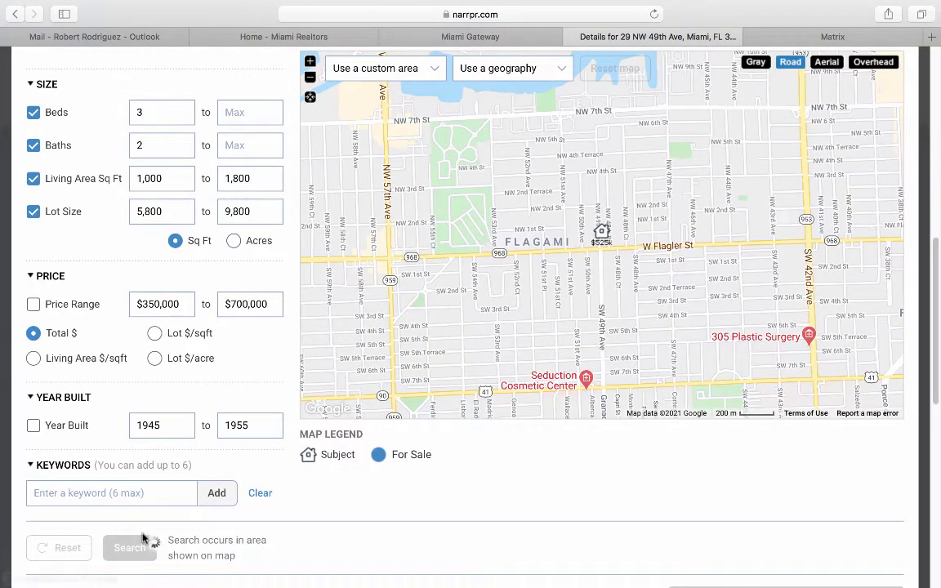
scroll(274, 468, up, 2)
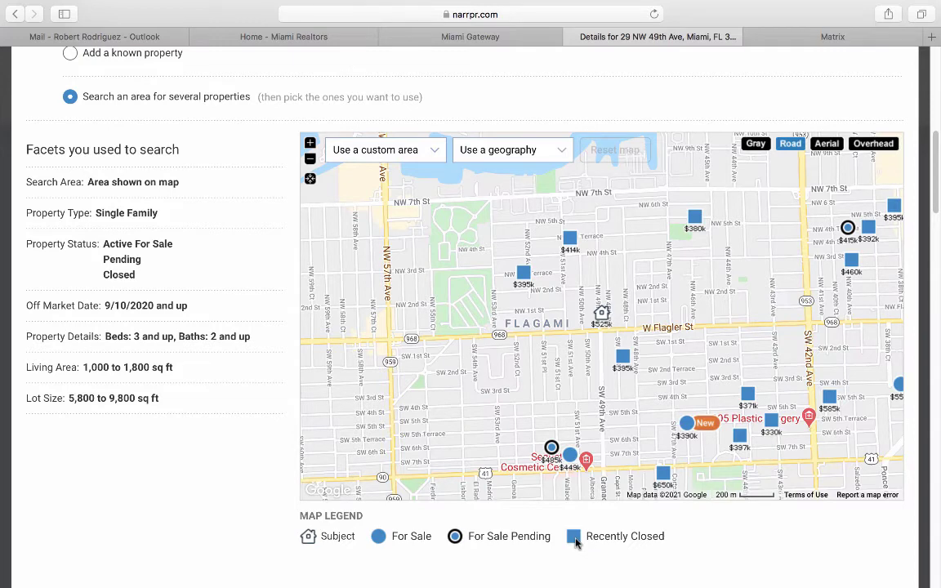
click(624, 360)
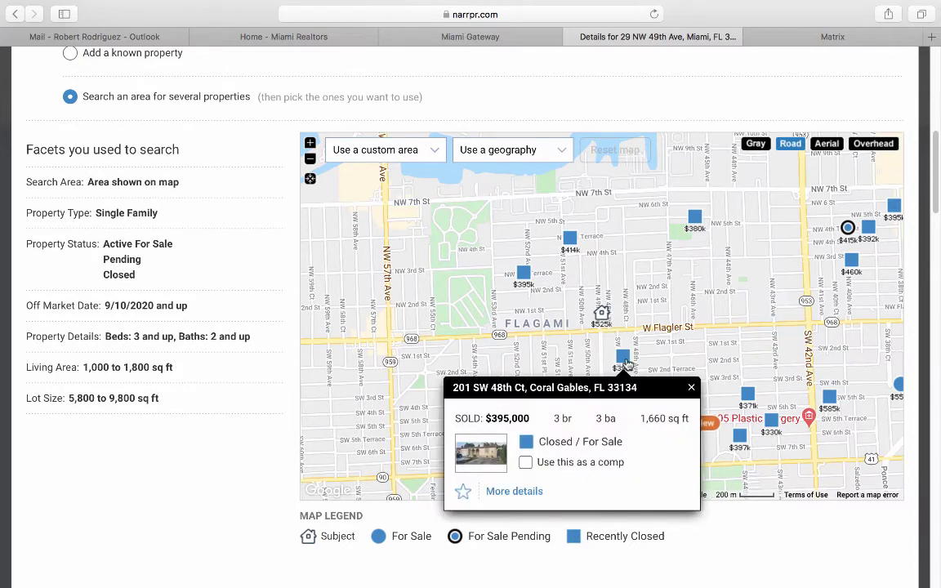
click(525, 463)
click(523, 272)
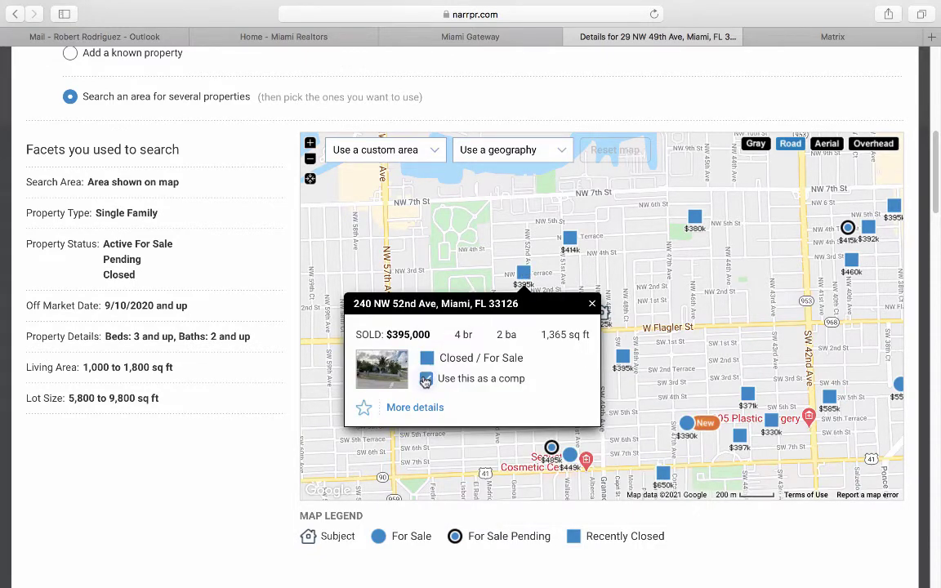
click(593, 303)
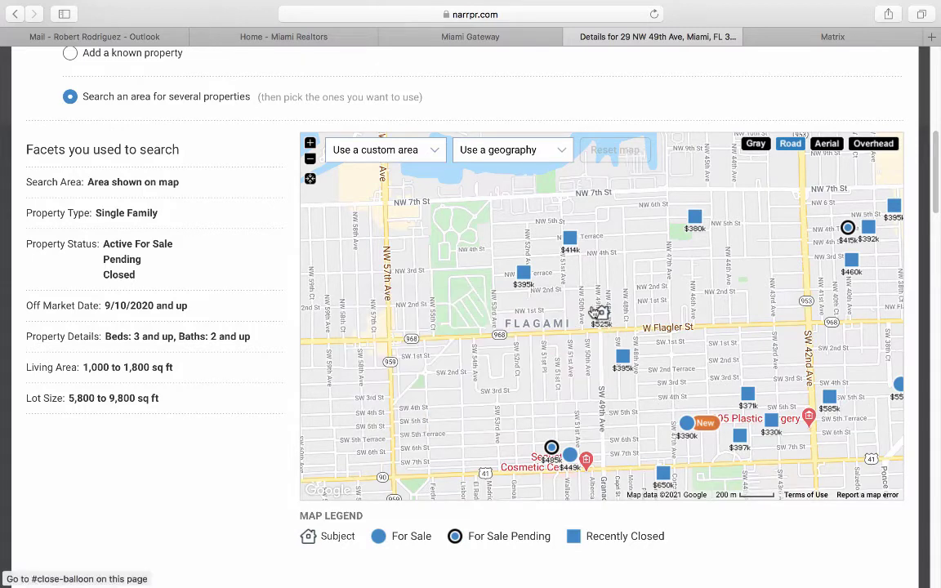
click(572, 239)
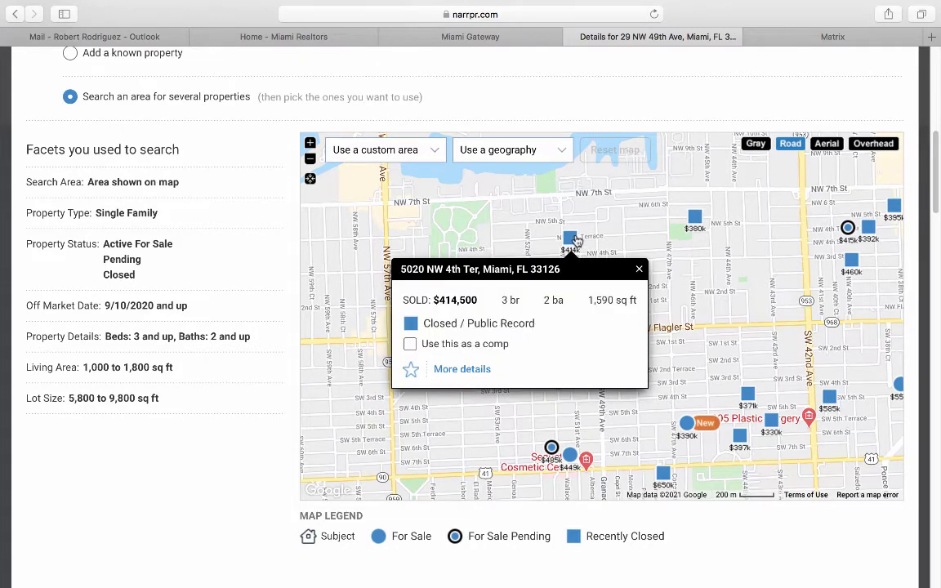
click(410, 344)
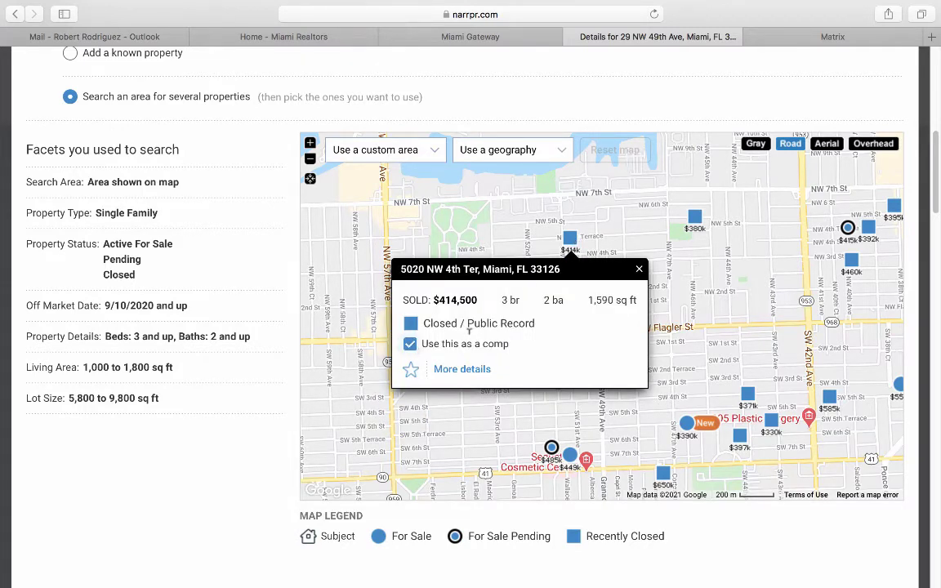
click(638, 271)
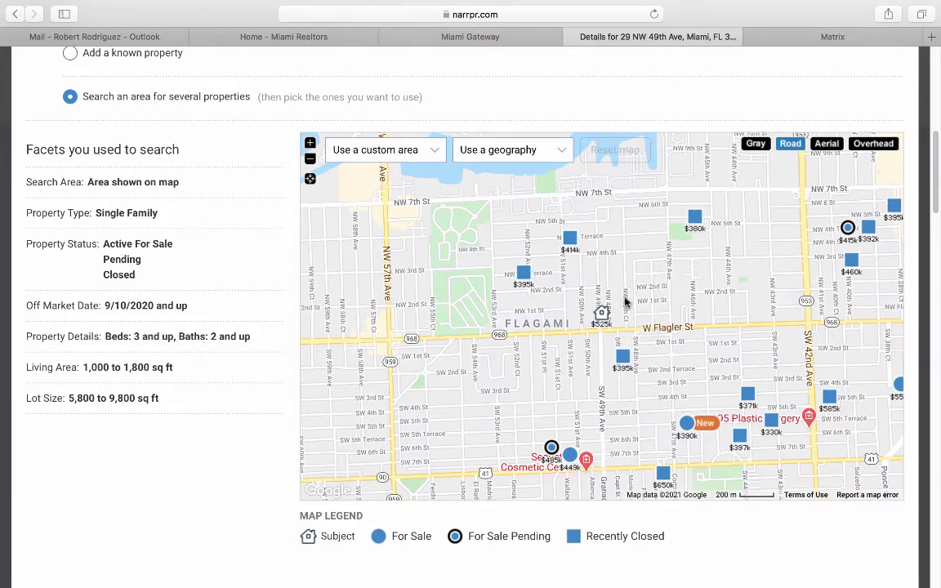
click(569, 455)
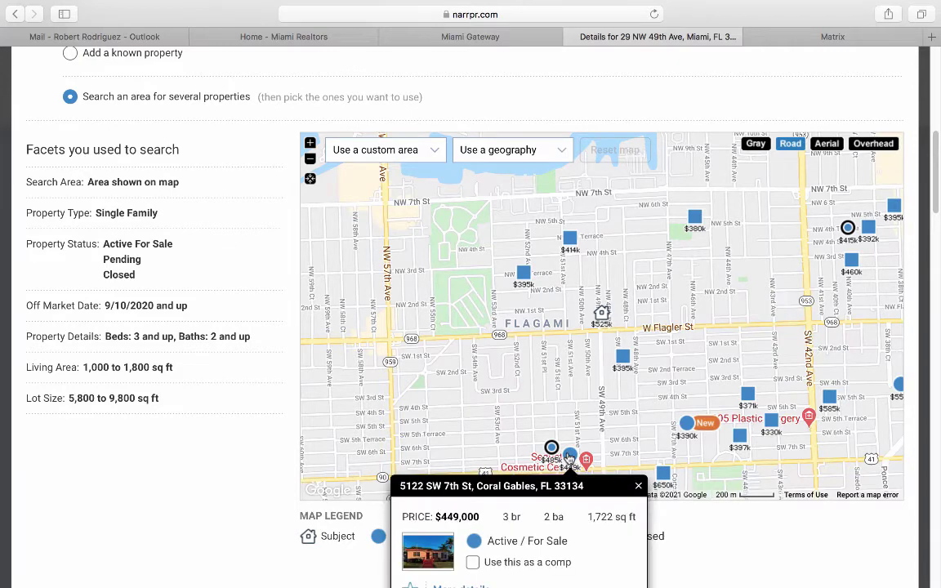
click(473, 562)
click(638, 486)
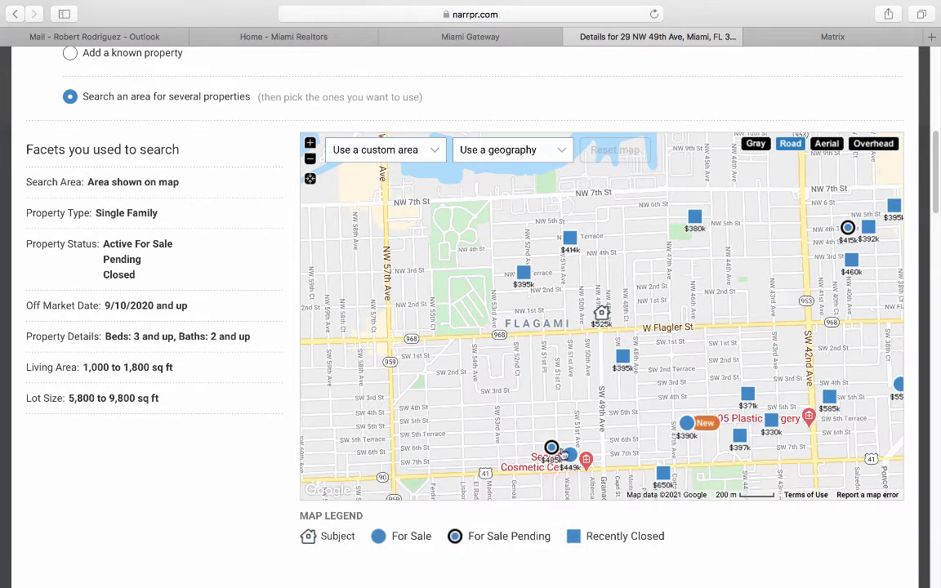
click(552, 449)
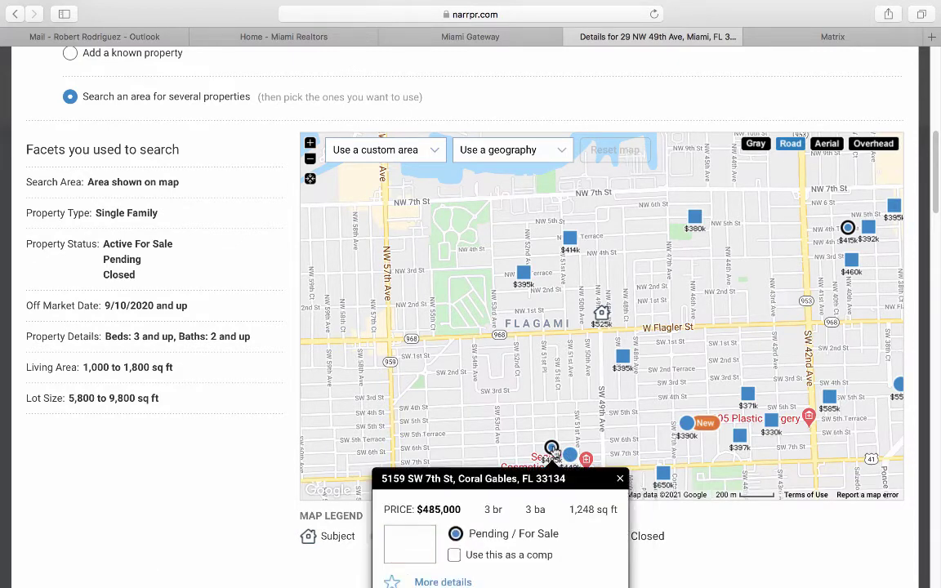
click(453, 556)
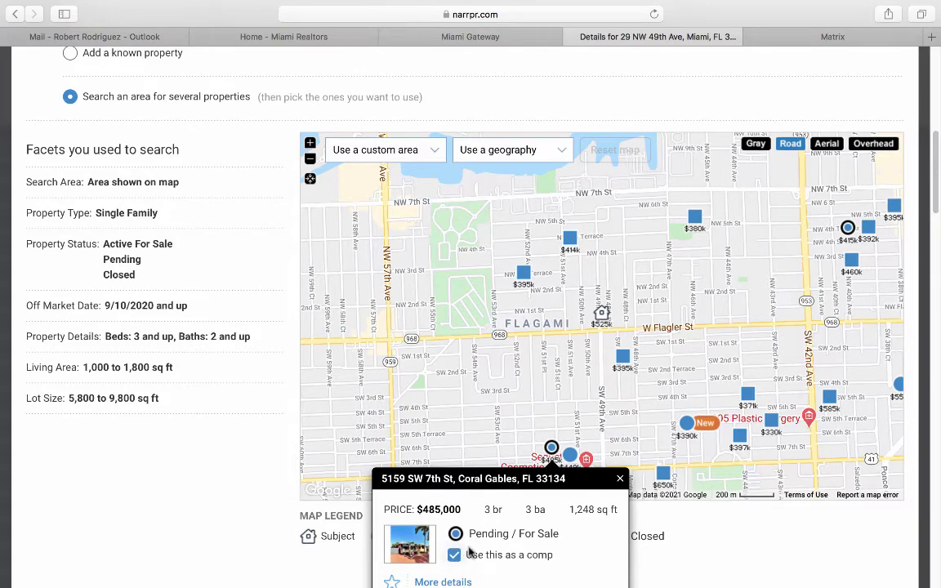
click(621, 481)
Update the valuation with the chosen comps, giving $394,012 ($288 per sq ft).
scroll(258, 437, down, 5)
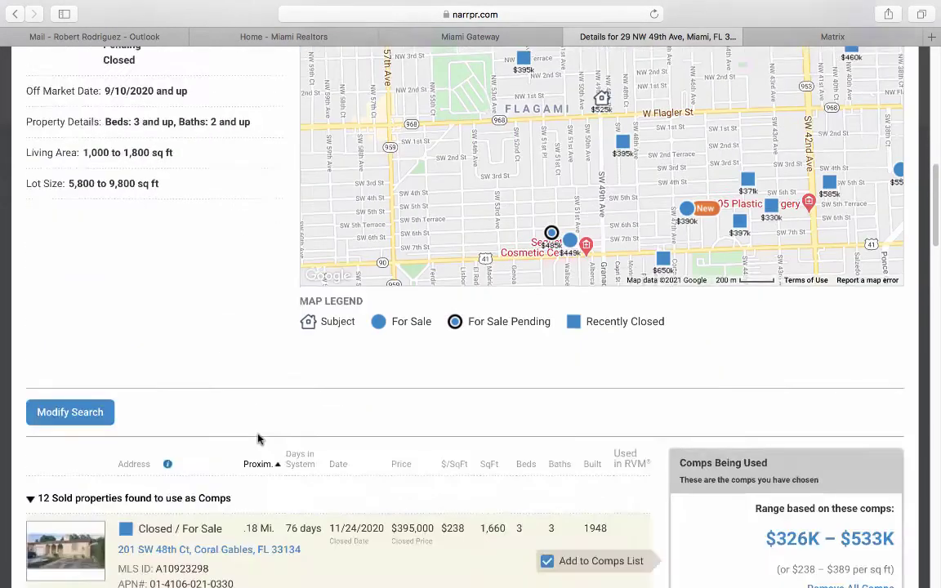
scroll(398, 428, down, 5)
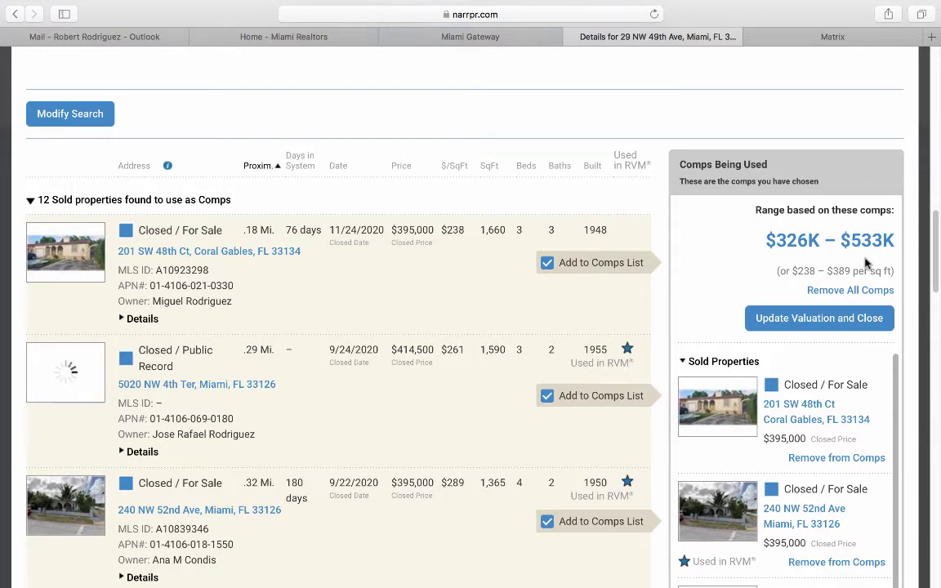
click(811, 320)
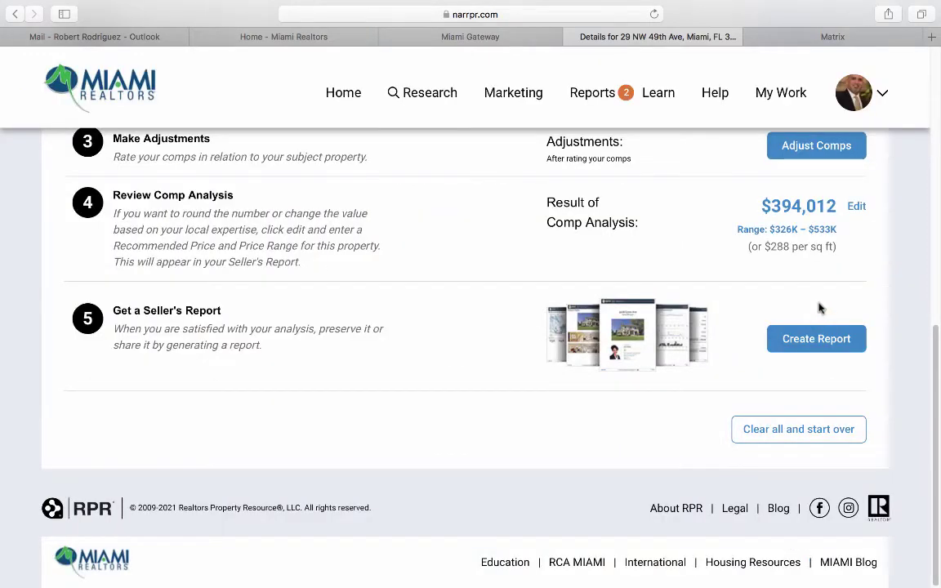
scroll(842, 278, up, 5)
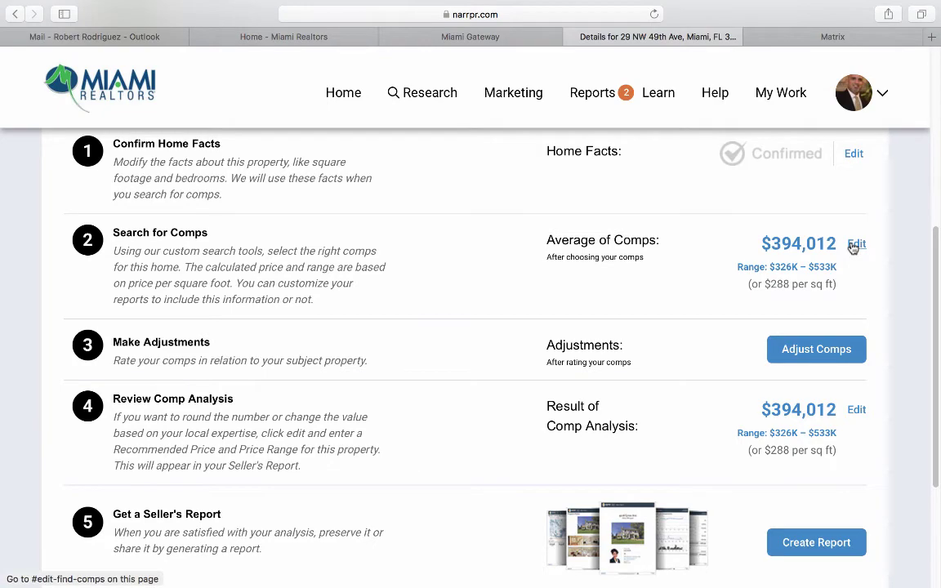
click(853, 245)
scroll(231, 439, down, 3)
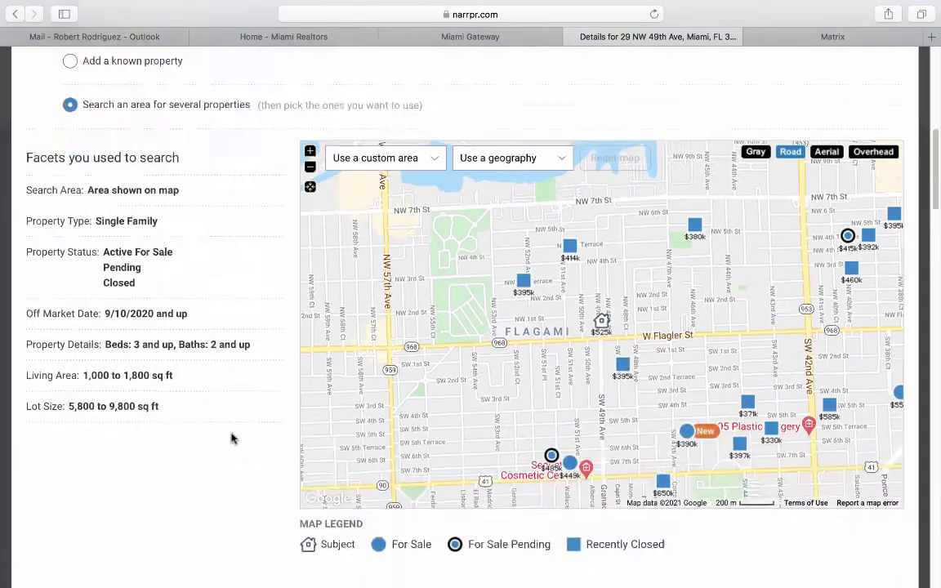
scroll(233, 439, down, 5)
scroll(368, 446, down, 2)
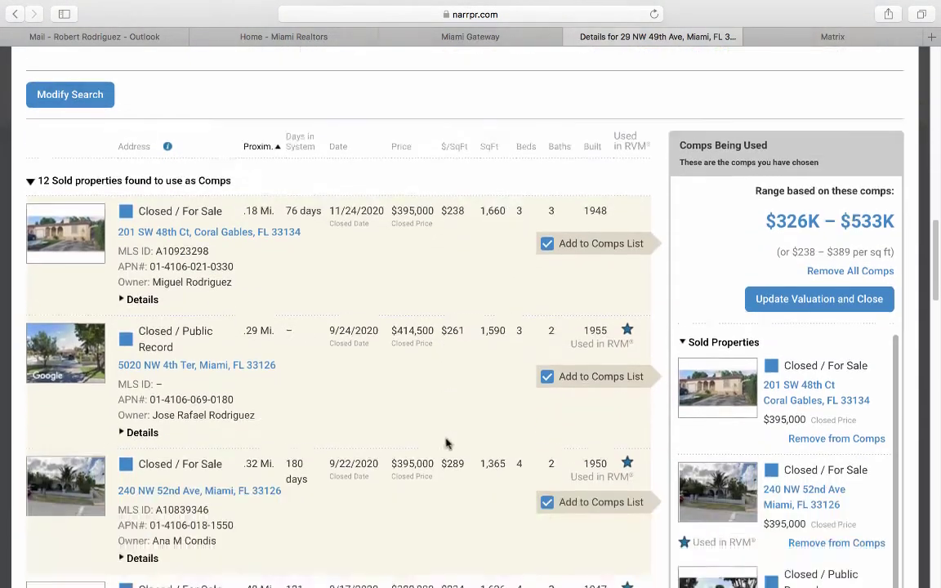
scroll(447, 443, down, 5)
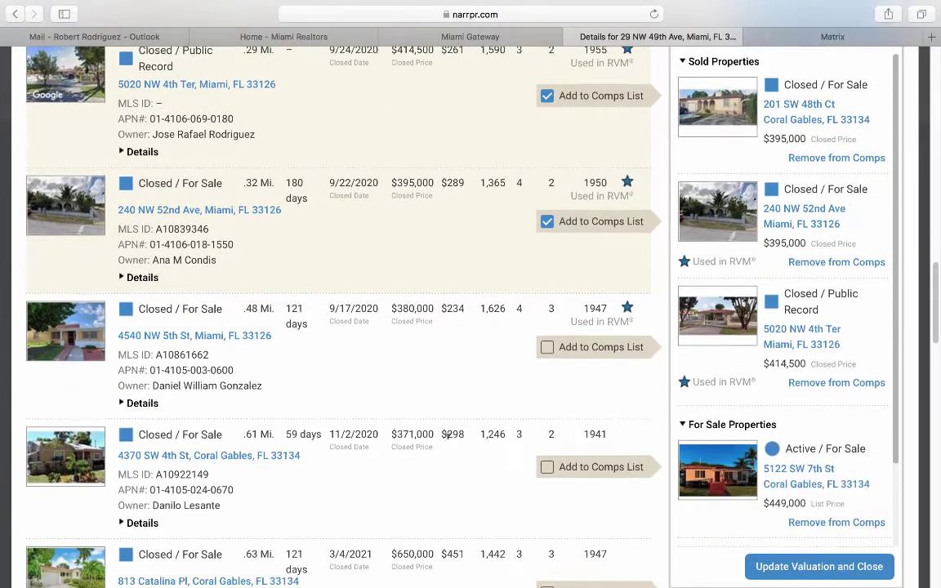
scroll(447, 434, up, 3)
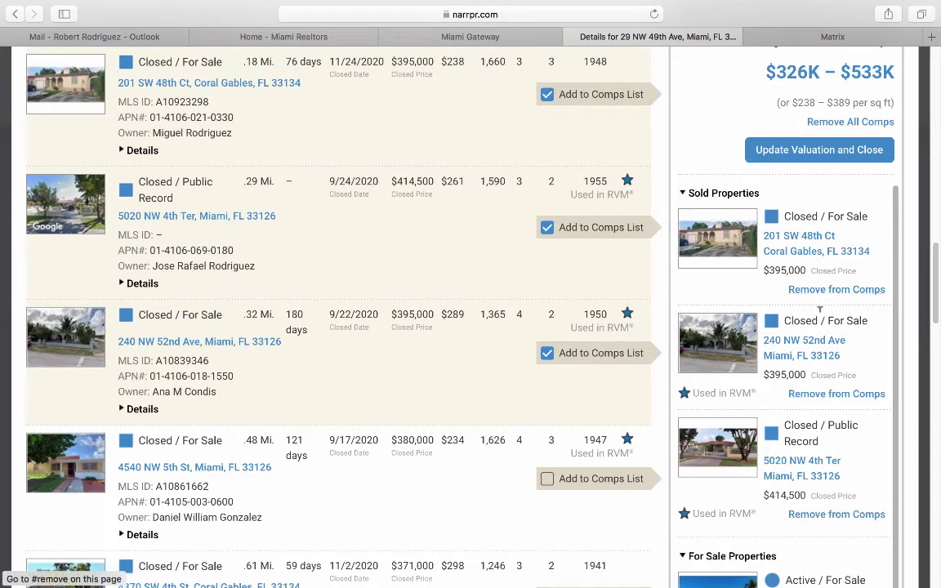
scroll(802, 384, down, 3)
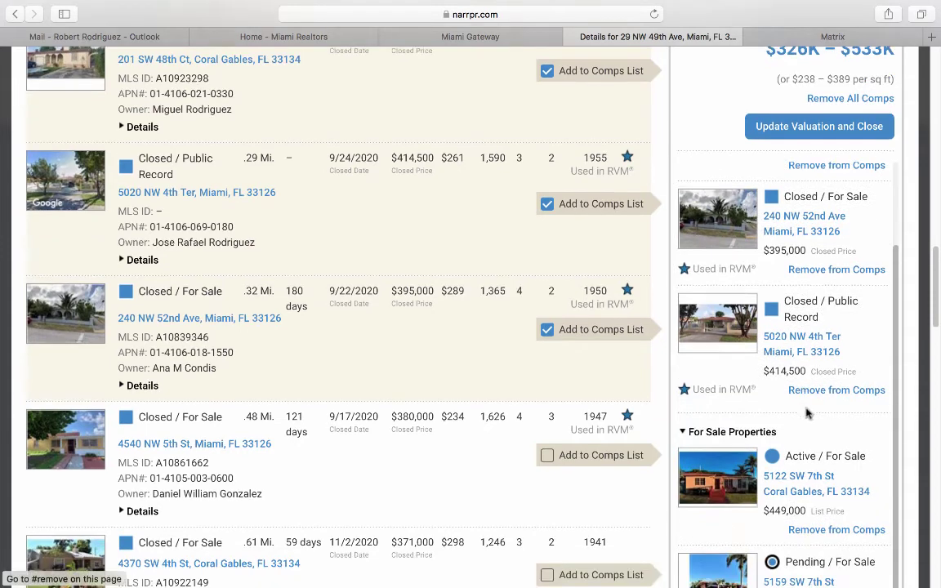
scroll(804, 514, up, 3)
scroll(804, 517, up, 1)
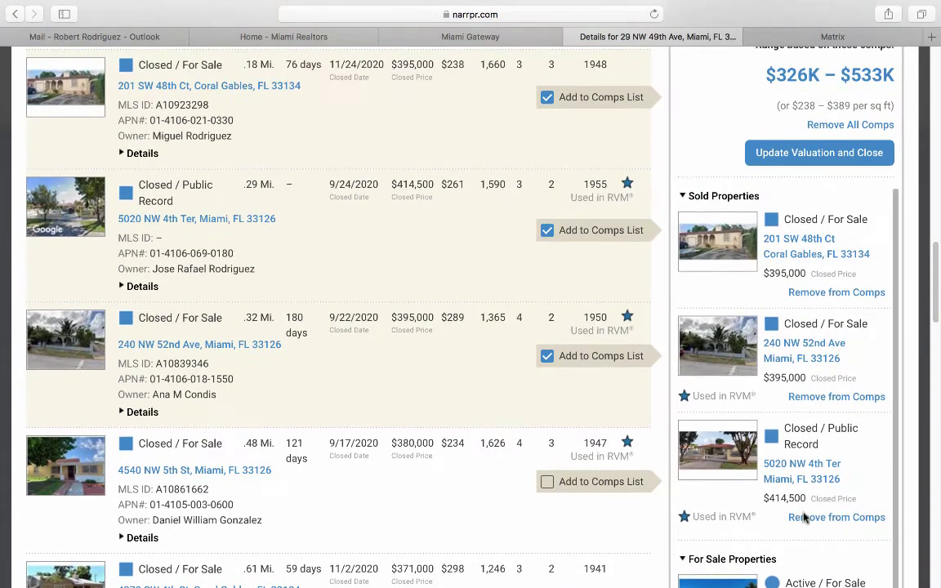
scroll(366, 393, down, 5)
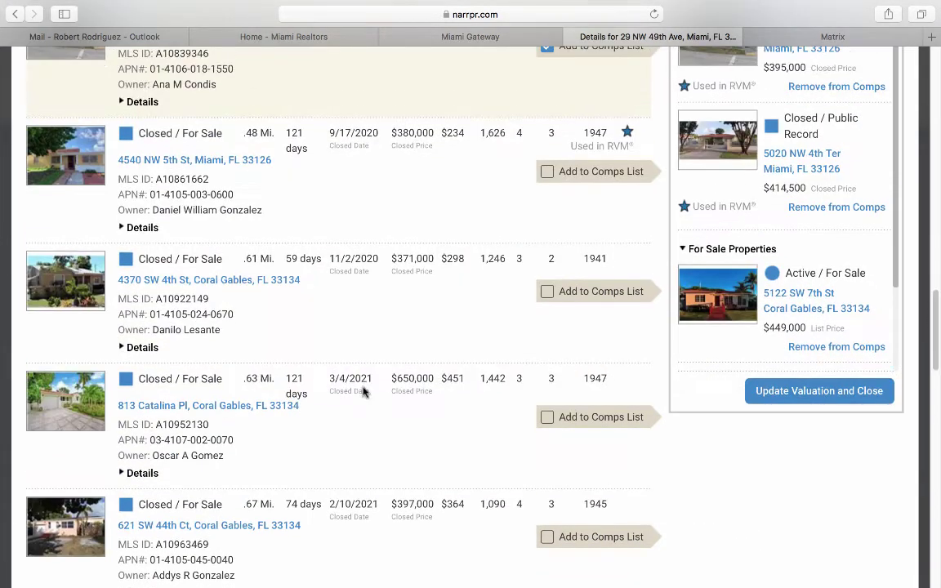
click(548, 418)
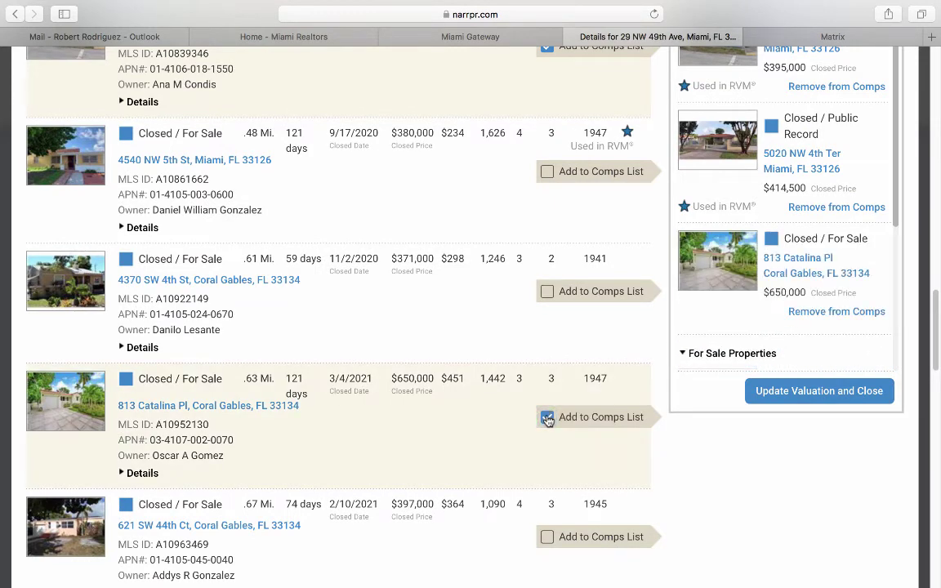
scroll(548, 417, up, 6)
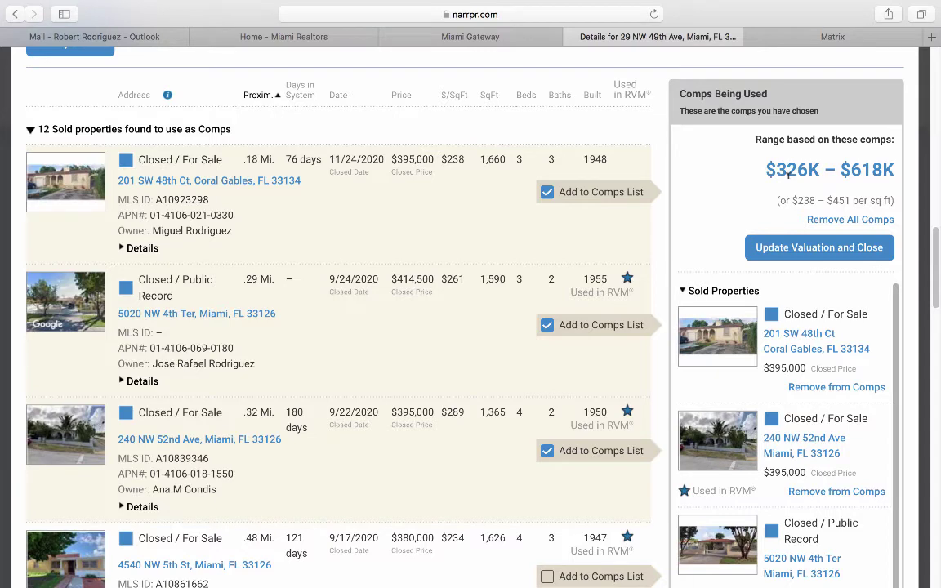
click(793, 248)
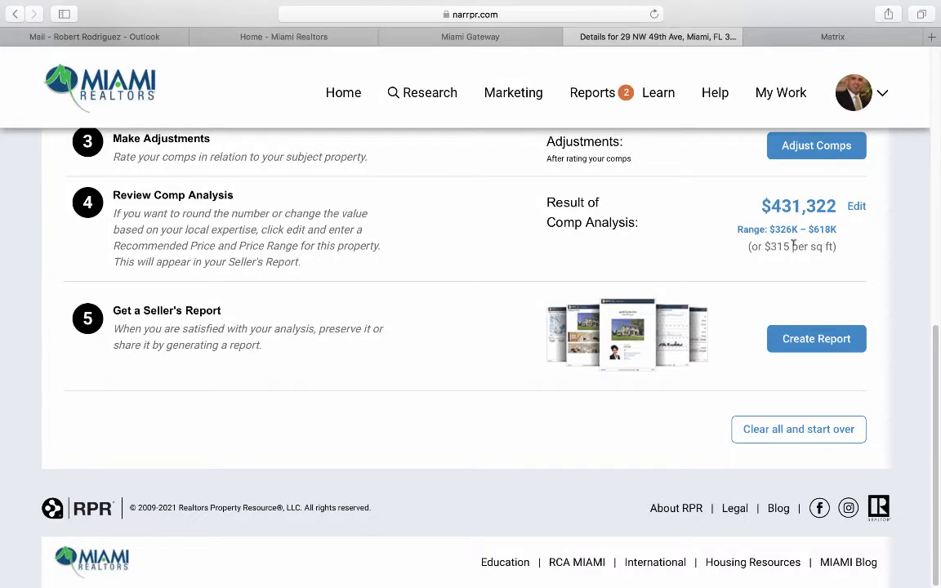
scroll(793, 245, up, 1)
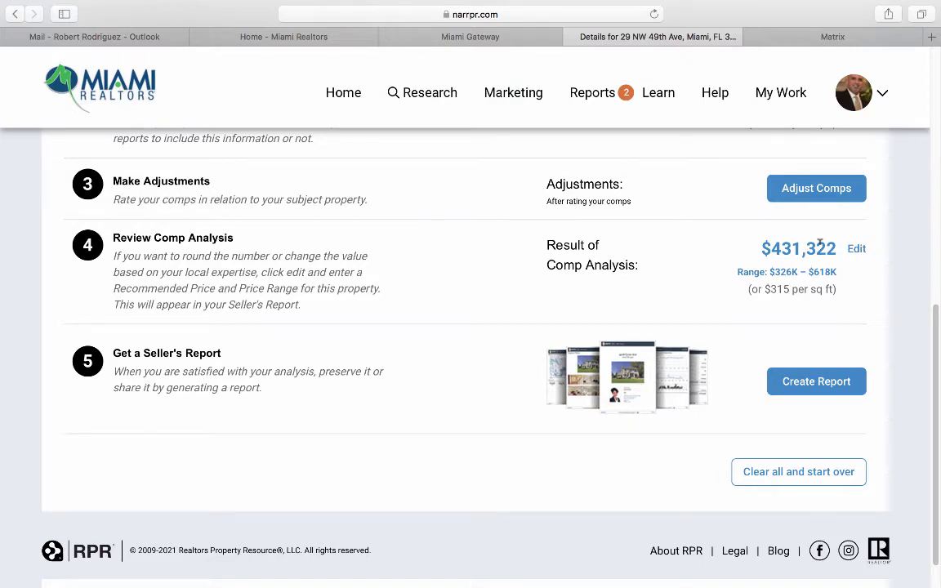
scroll(834, 254, up, 2)
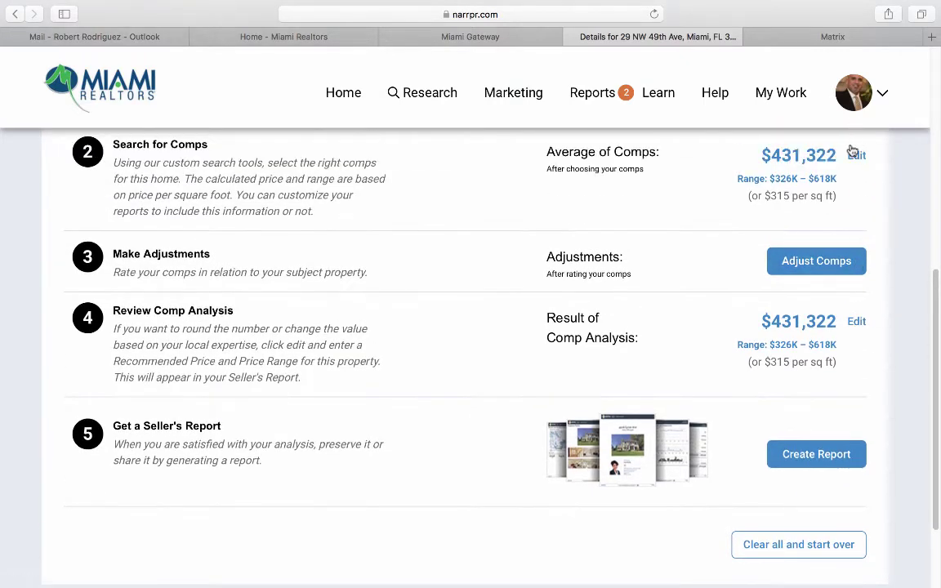
click(857, 159)
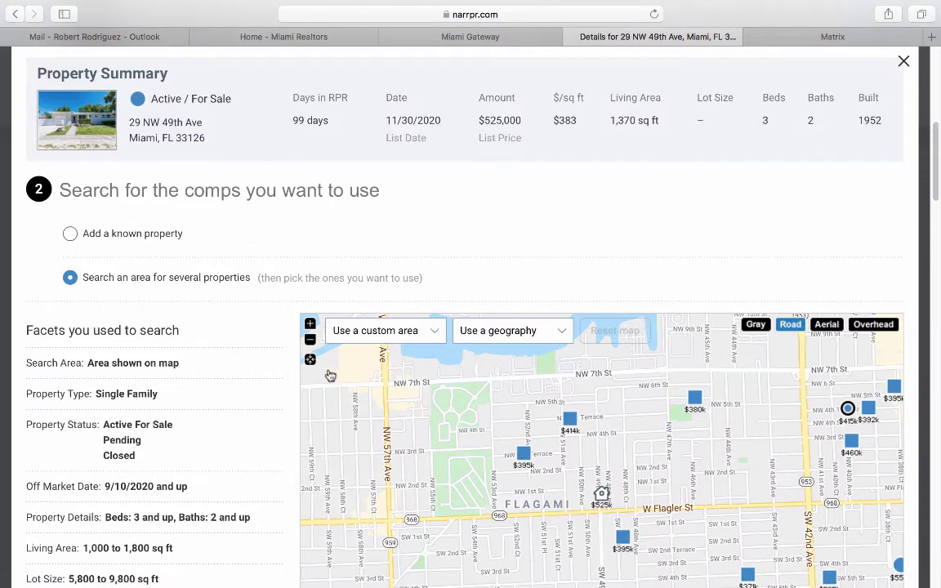
scroll(282, 380, down, 1)
scroll(282, 380, down, 3)
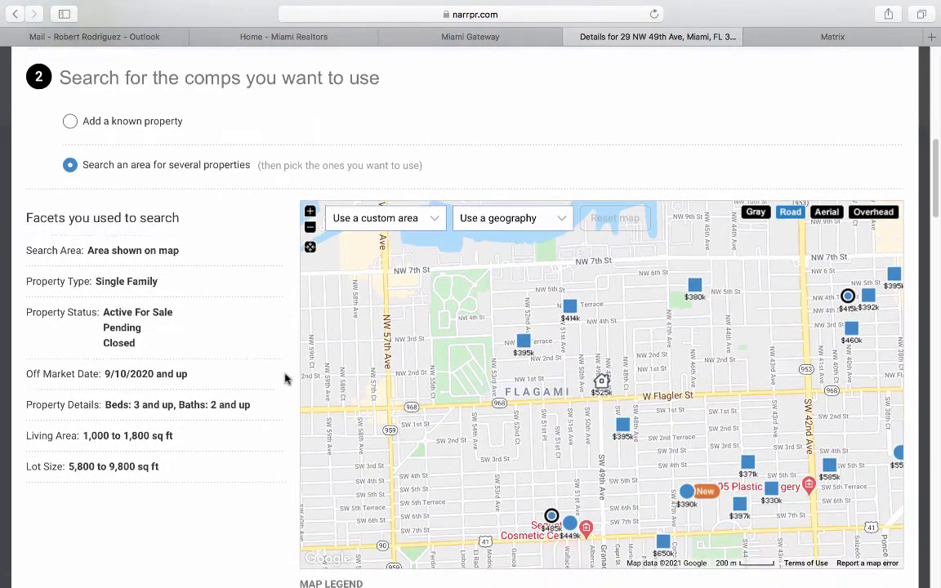
Try micro (Pinehurst Villa), minor, intermediate and finally macro neighborhood as the comp search area.
click(512, 211)
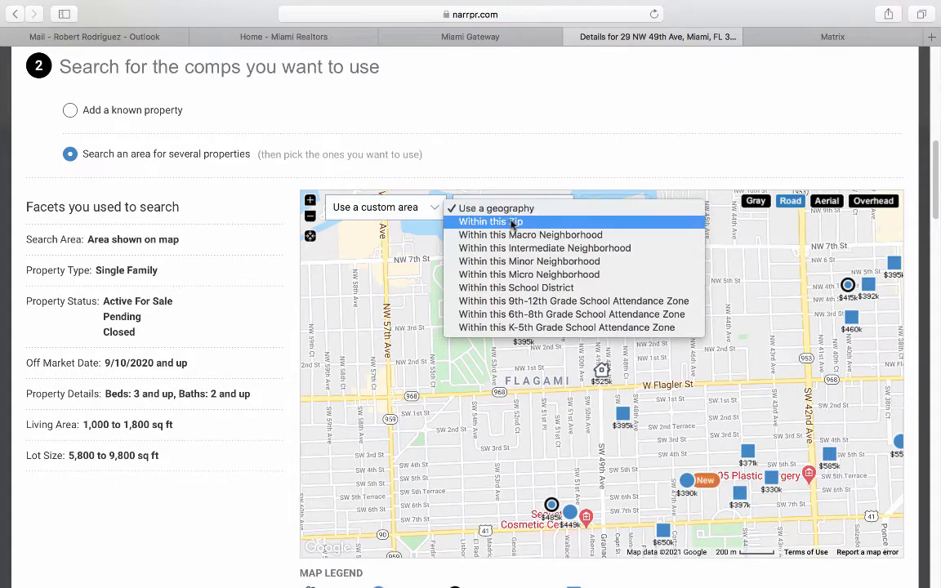
click(519, 276)
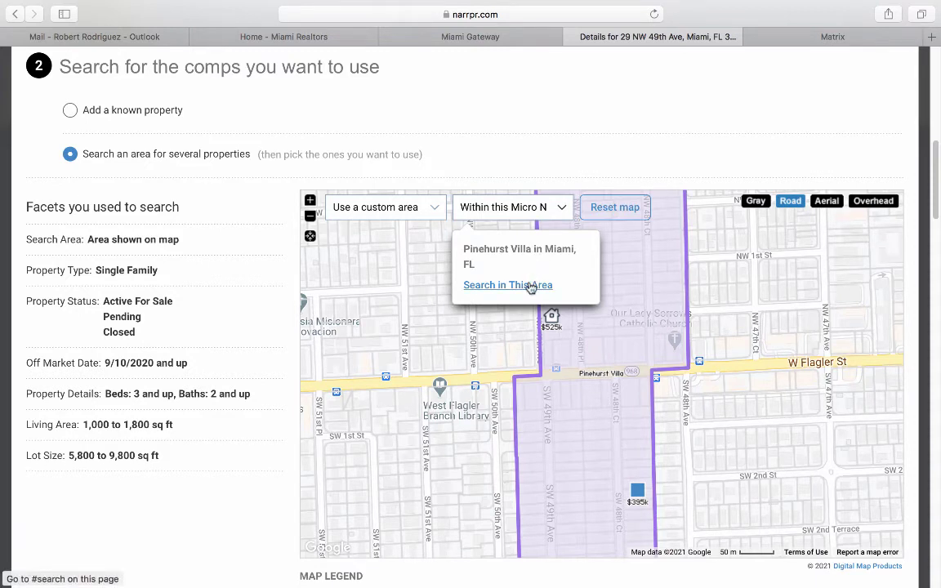
click(531, 284)
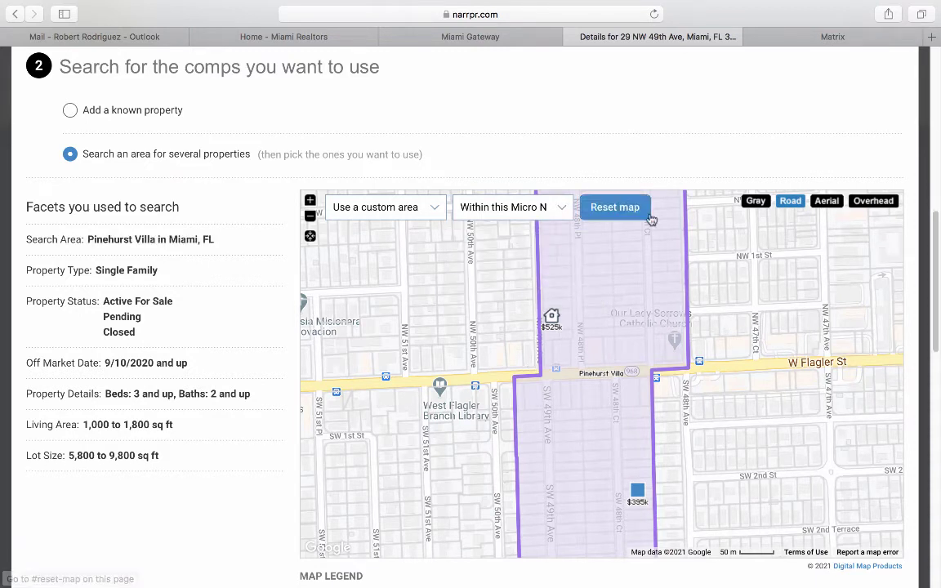
click(310, 216)
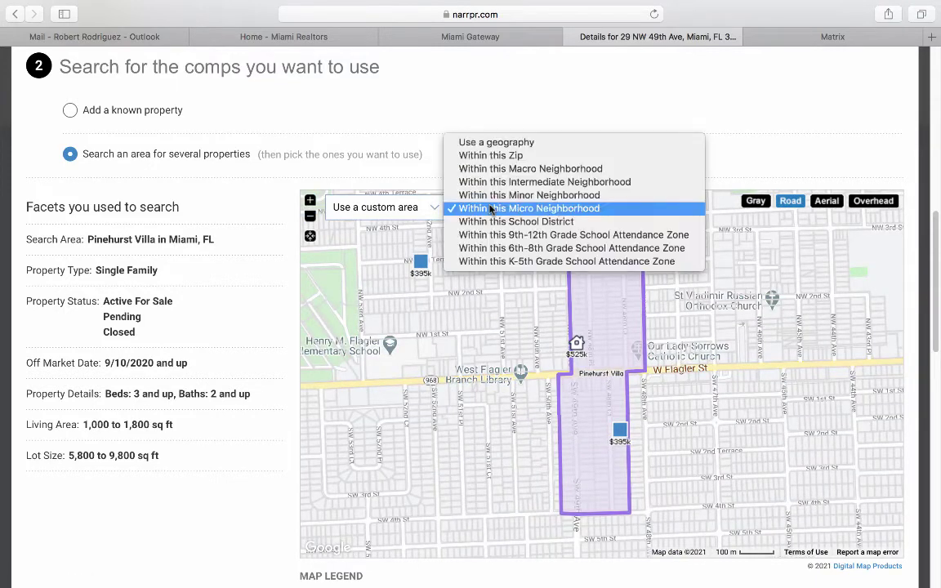
click(491, 207)
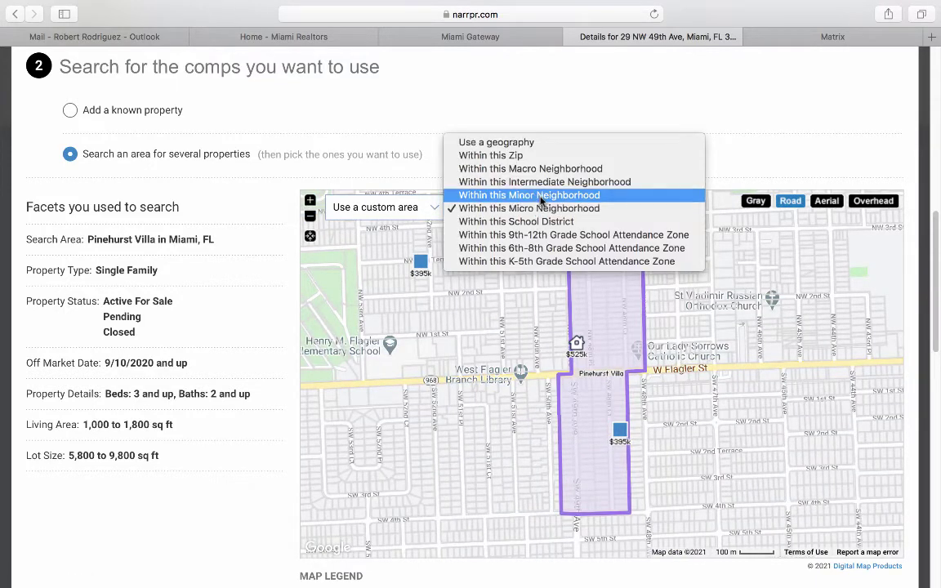
click(541, 196)
click(542, 203)
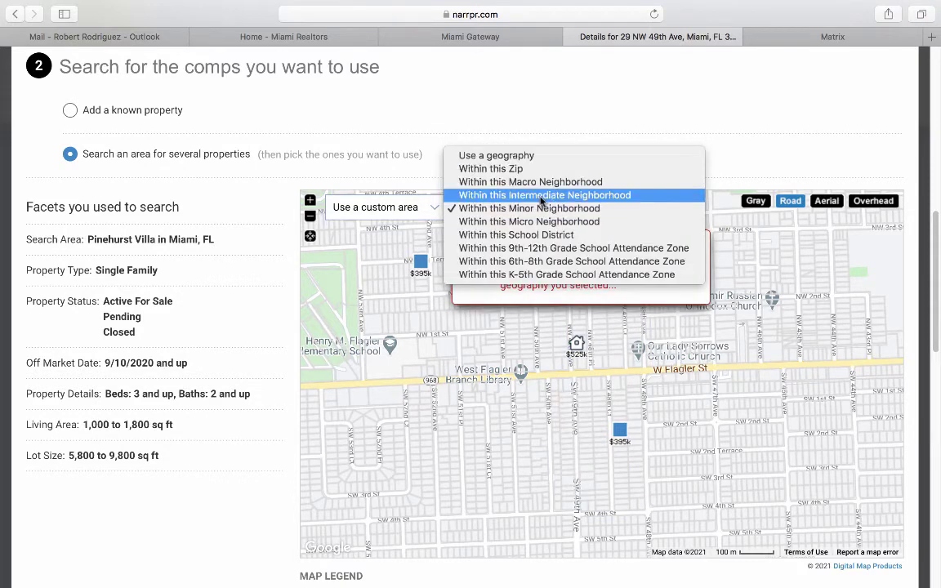
click(542, 197)
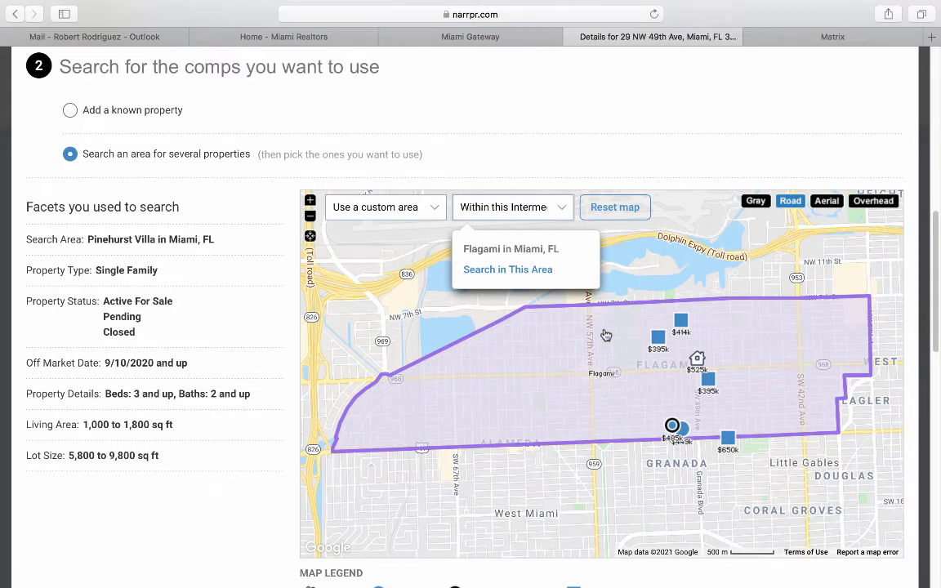
click(513, 211)
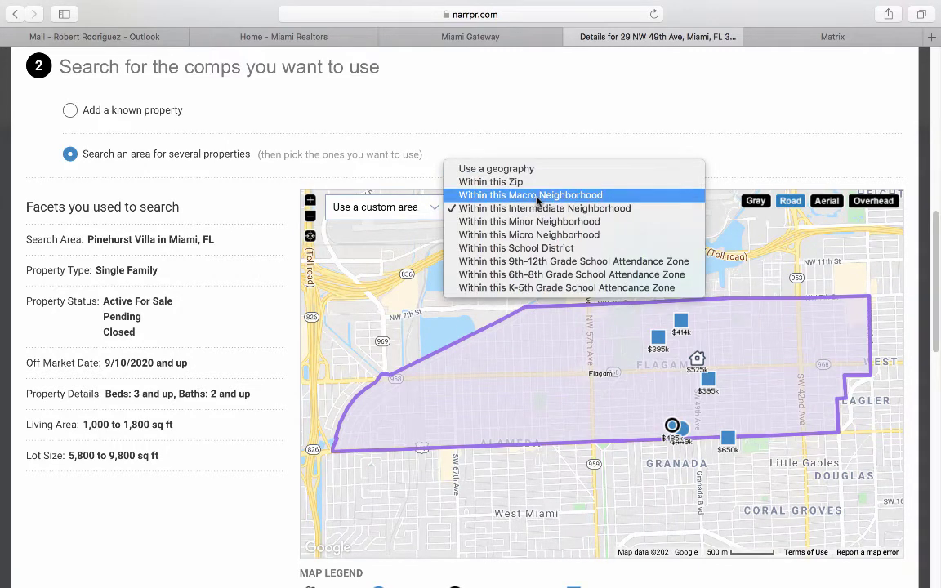
click(487, 195)
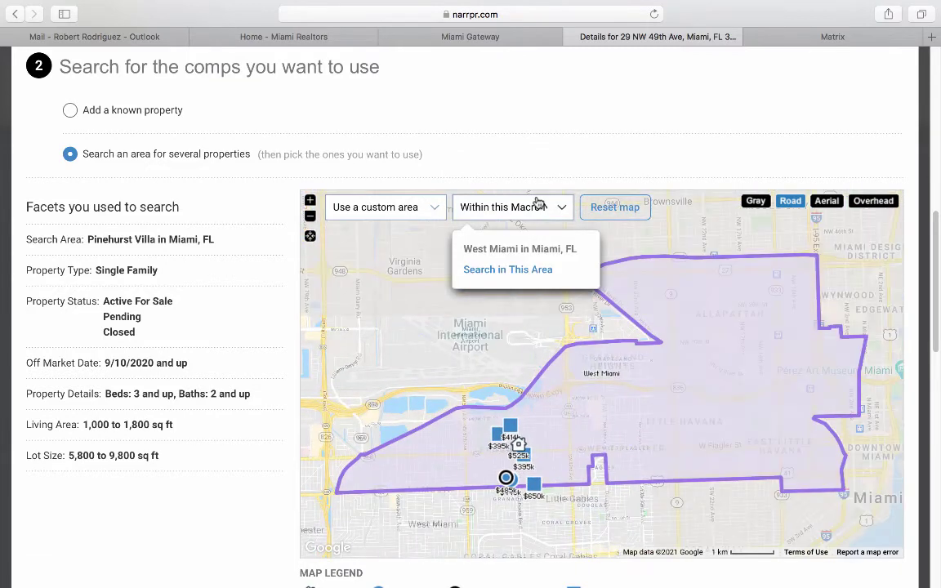
Reset the map outline and save the comps, keeping the $431,322 average and $326K–$618K range.
click(617, 213)
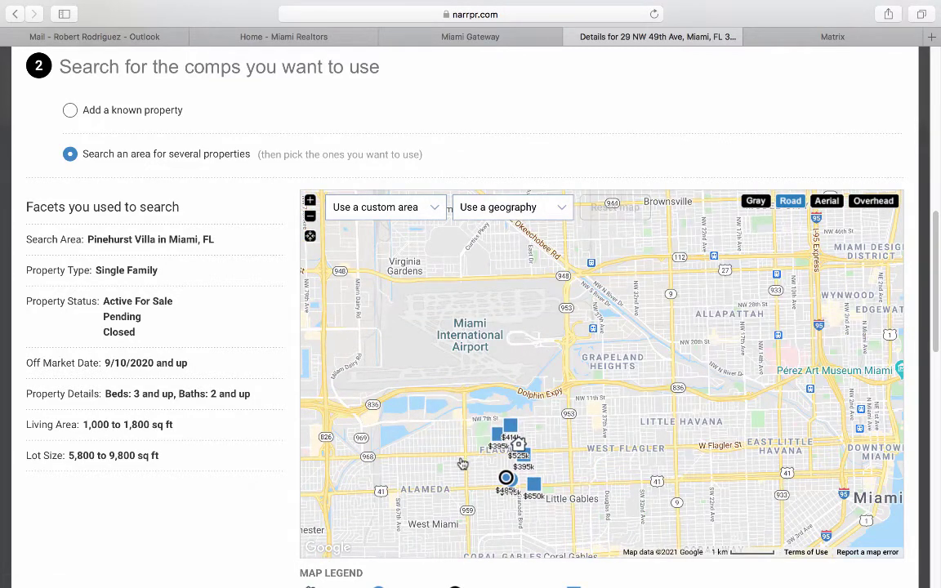
scroll(264, 419, down, 1)
scroll(264, 418, down, 5)
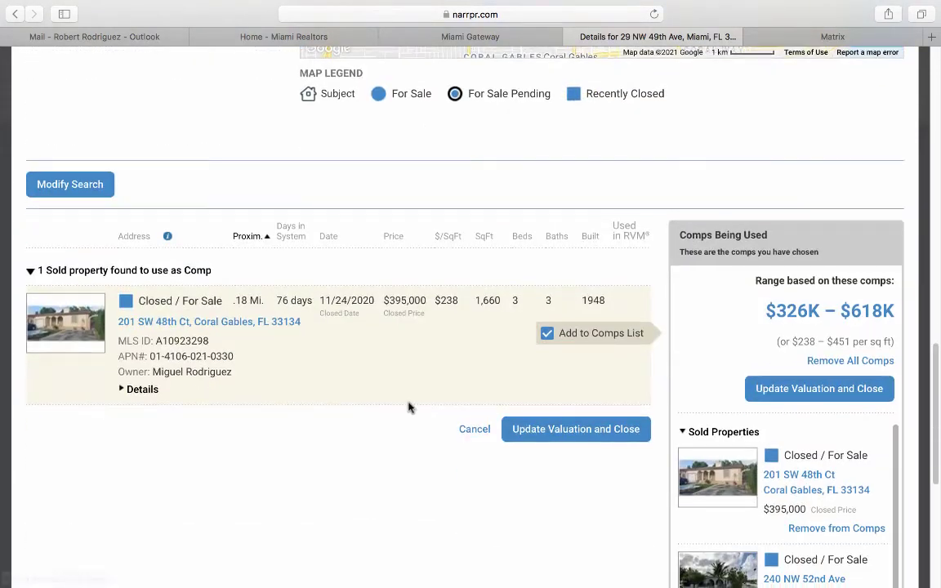
click(800, 390)
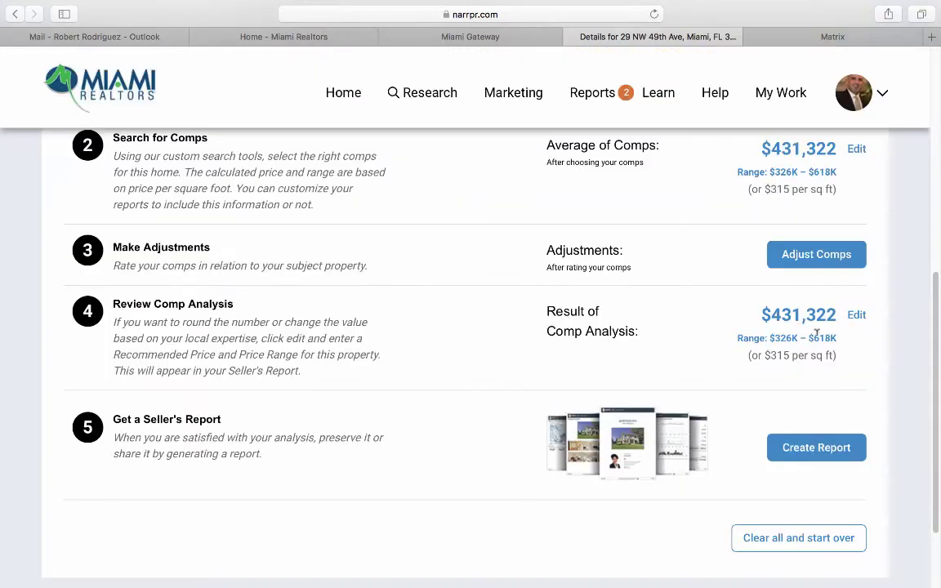
click(807, 256)
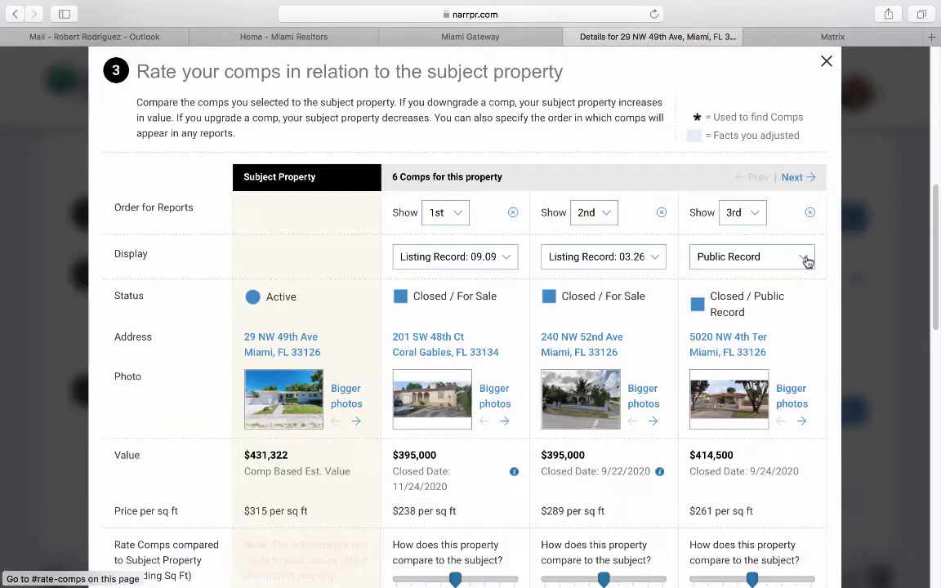
scroll(462, 383, down, 3)
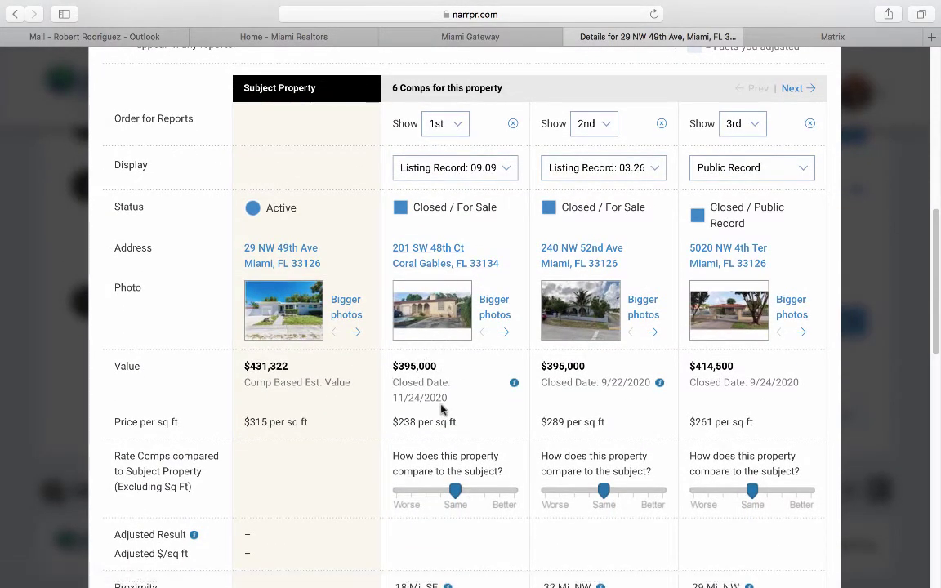
scroll(409, 407, down, 1)
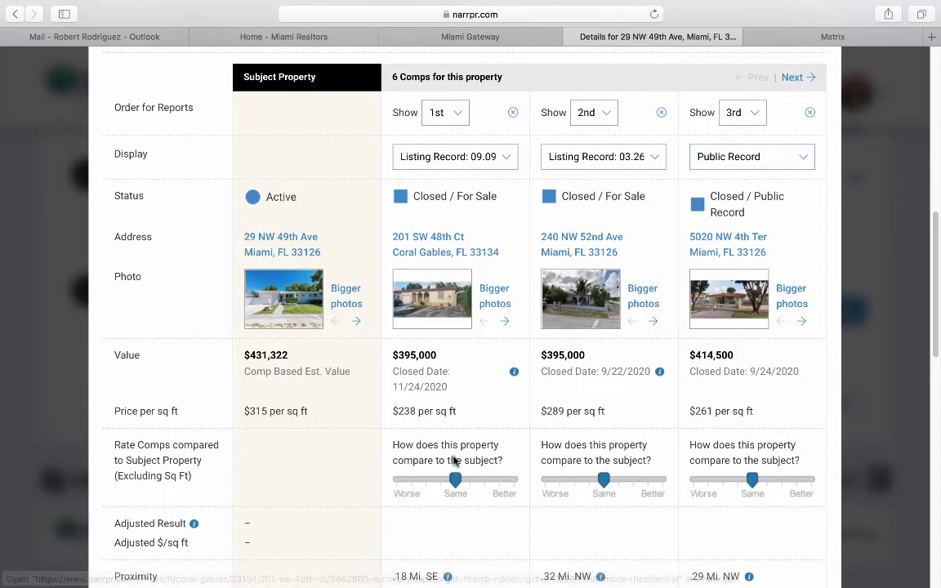
drag(455, 481, 442, 483)
scroll(448, 482, down, 3)
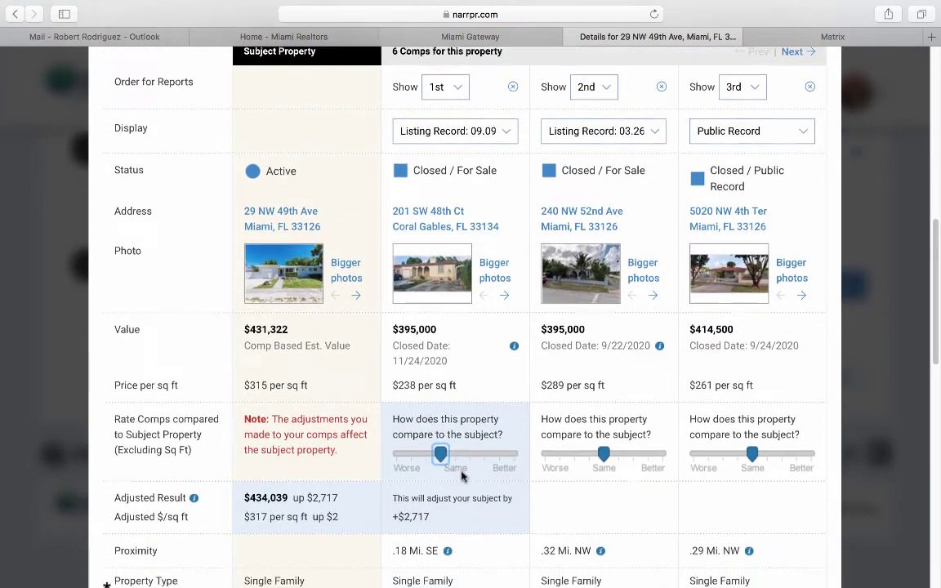
scroll(462, 477, up, 5)
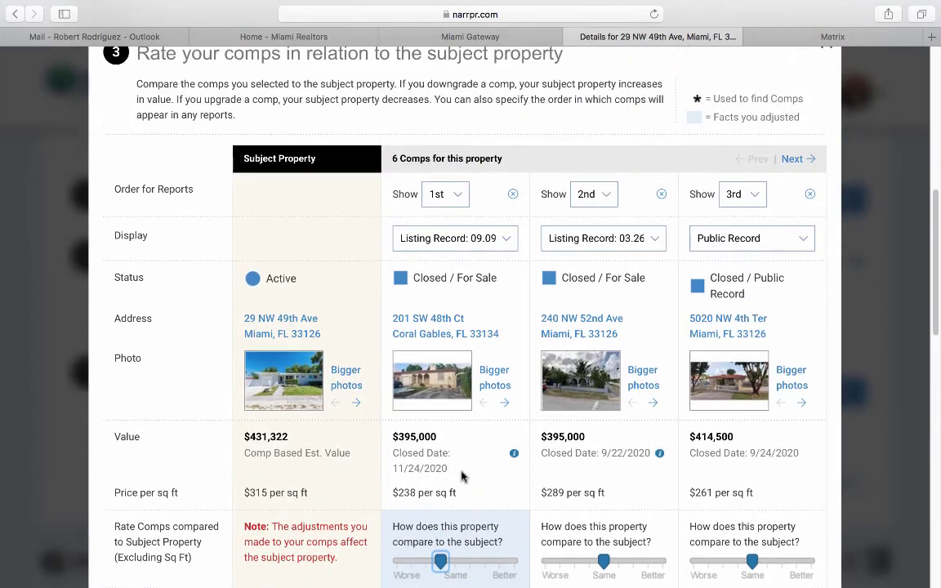
scroll(461, 477, down, 5)
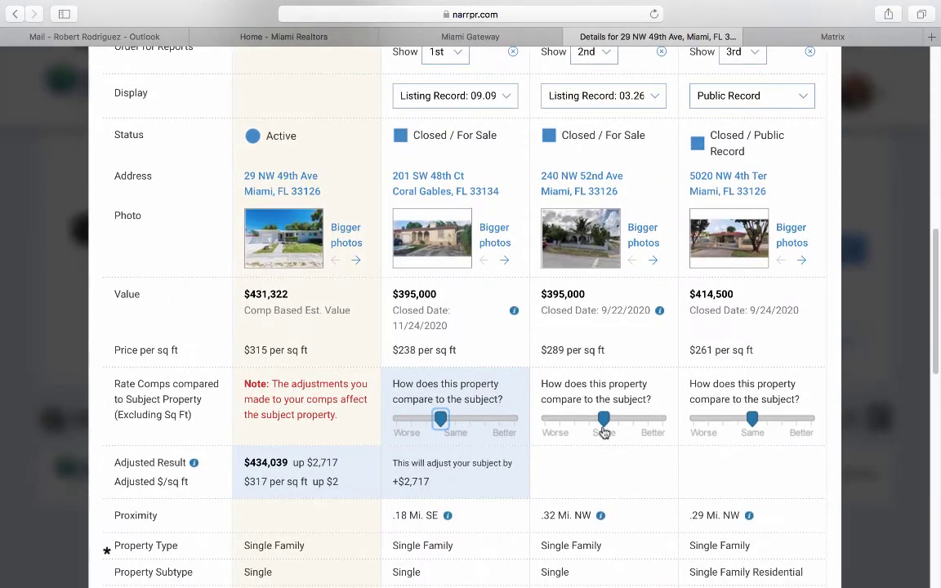
drag(605, 420, 589, 420)
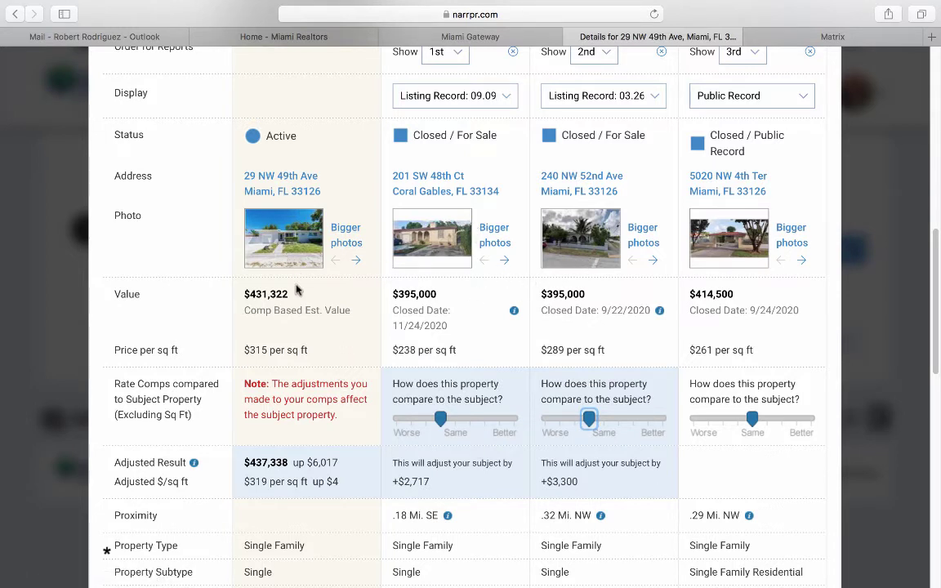
Browse the subject property's enlarged photos through the interior and kitchen views.
click(341, 235)
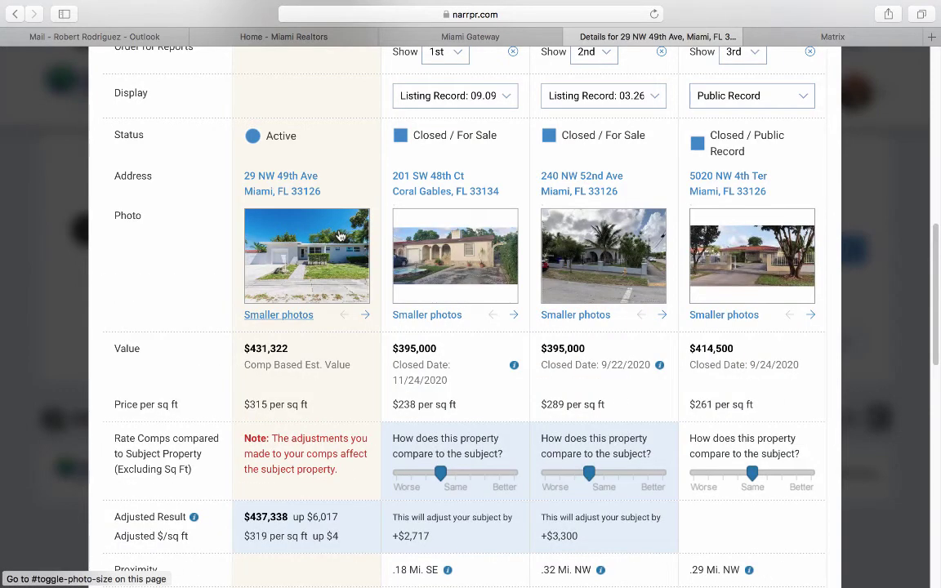
click(366, 315)
click(365, 317)
click(365, 317)
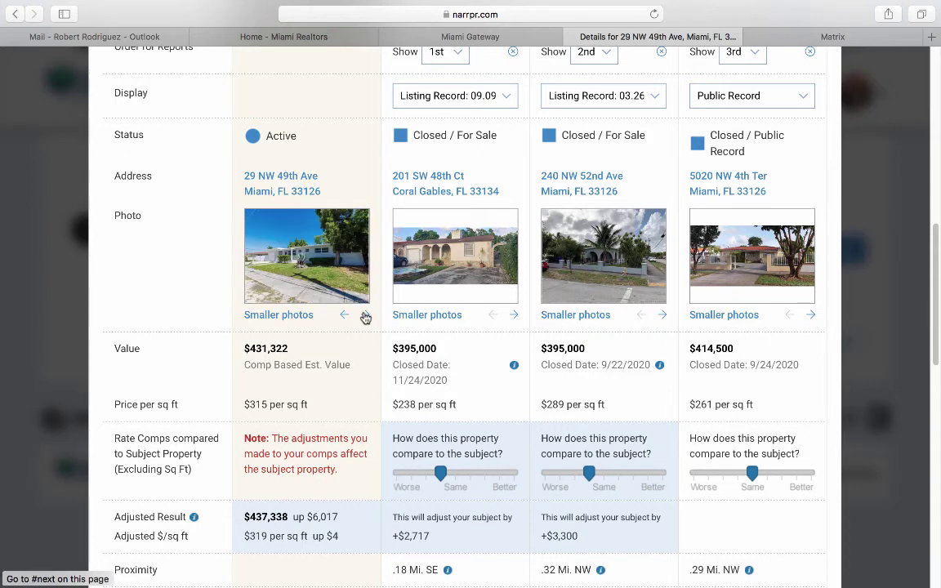
click(366, 317)
click(365, 317)
click(365, 317)
click(365, 317)
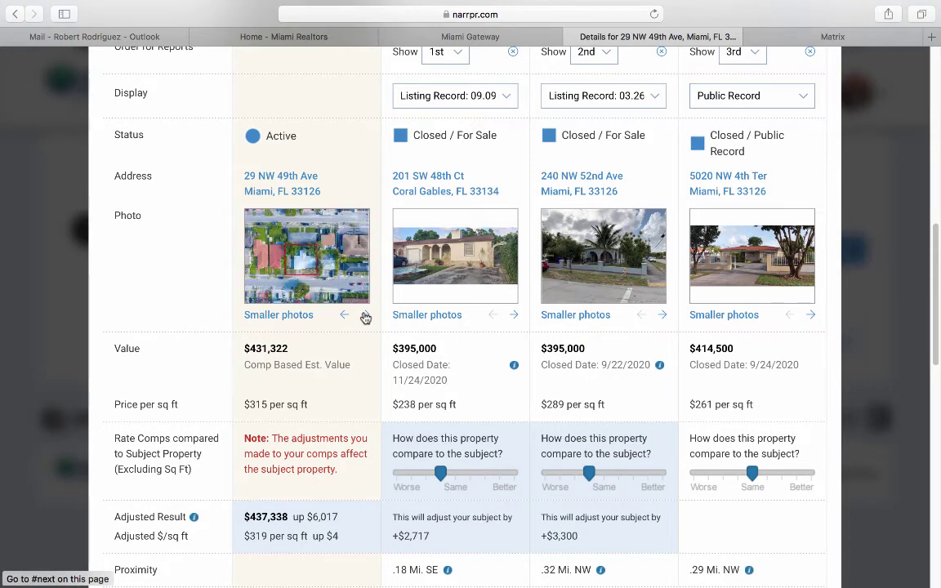
click(365, 317)
click(365, 317)
click(366, 317)
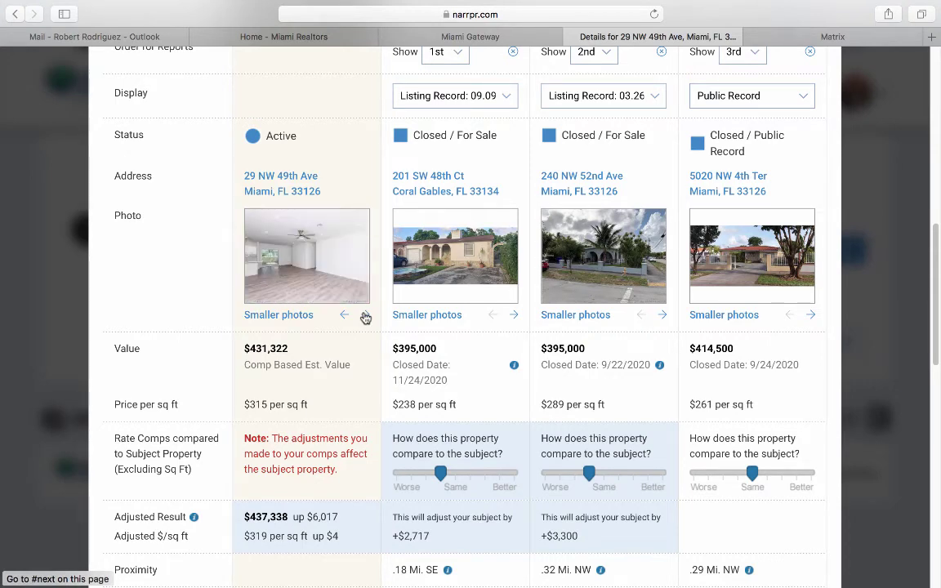
click(366, 317)
click(365, 317)
click(366, 317)
click(366, 317)
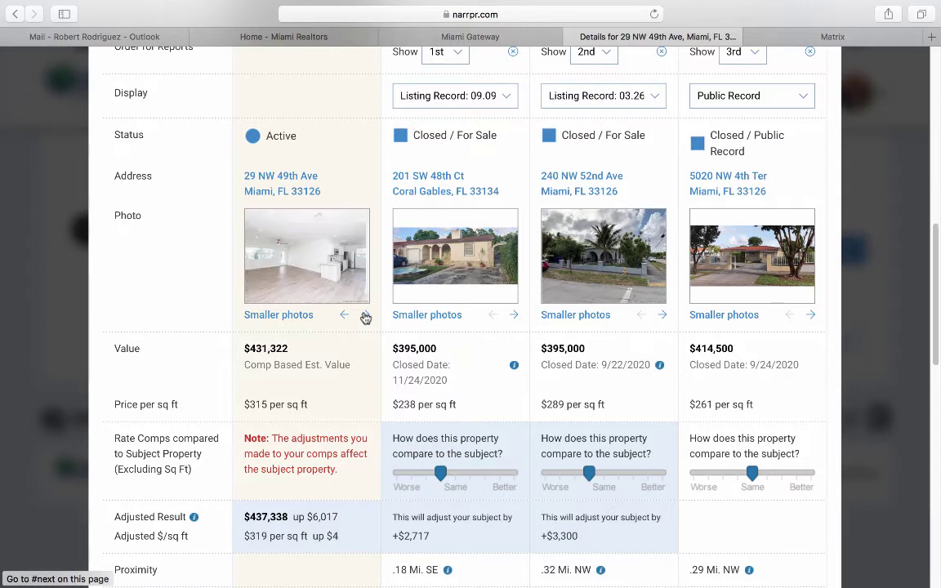
click(365, 317)
click(366, 317)
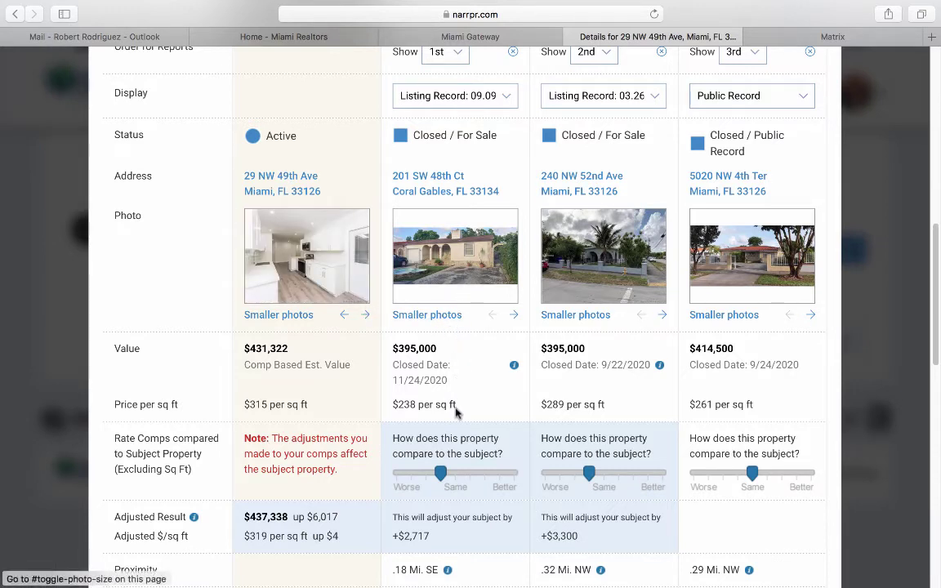
drag(441, 474, 428, 476)
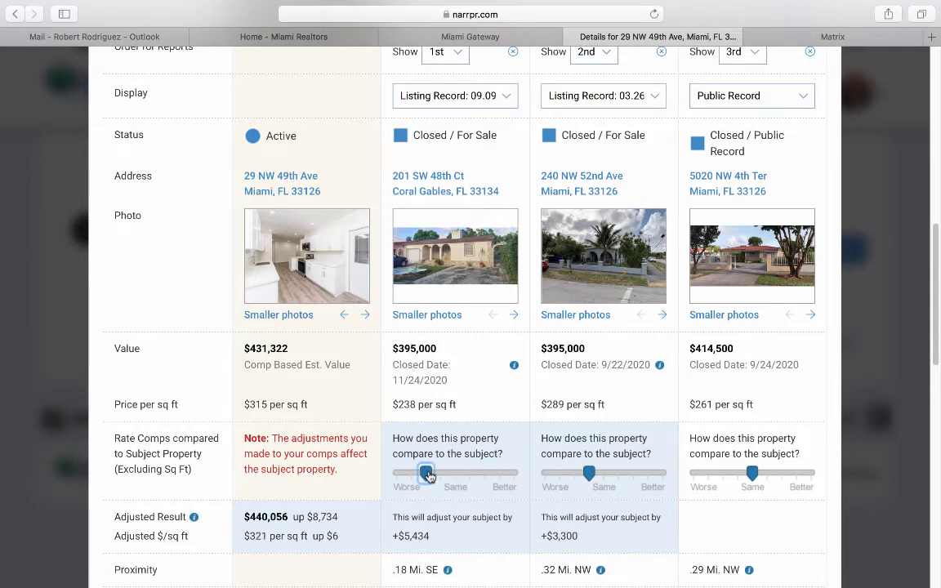
drag(589, 474, 576, 477)
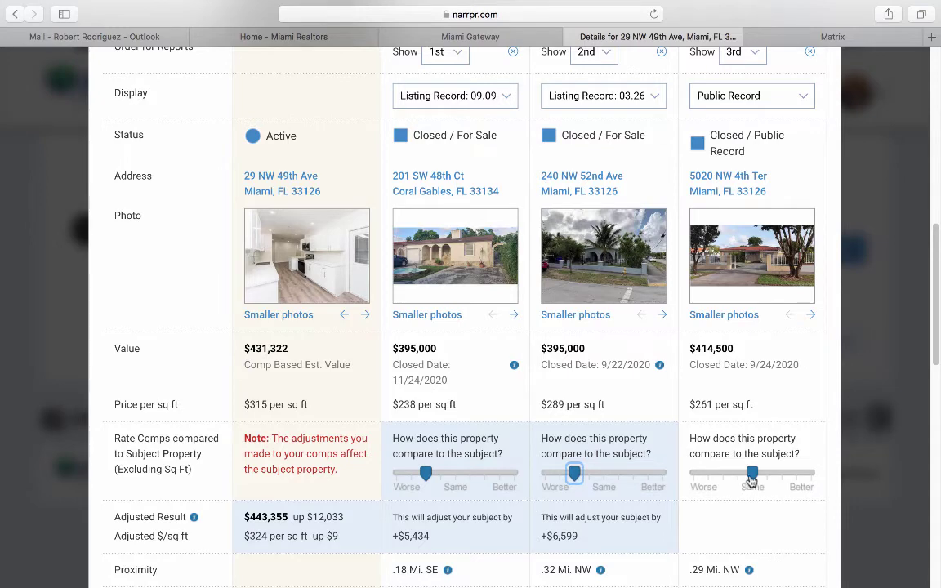
click(747, 479)
drag(746, 480, 736, 482)
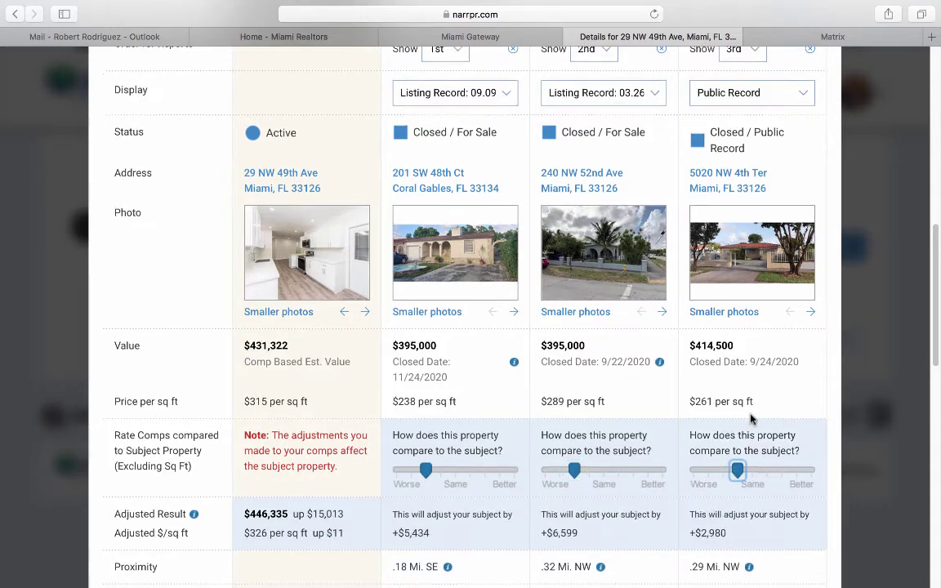
scroll(750, 361, down, 15)
scroll(769, 404, down, 3)
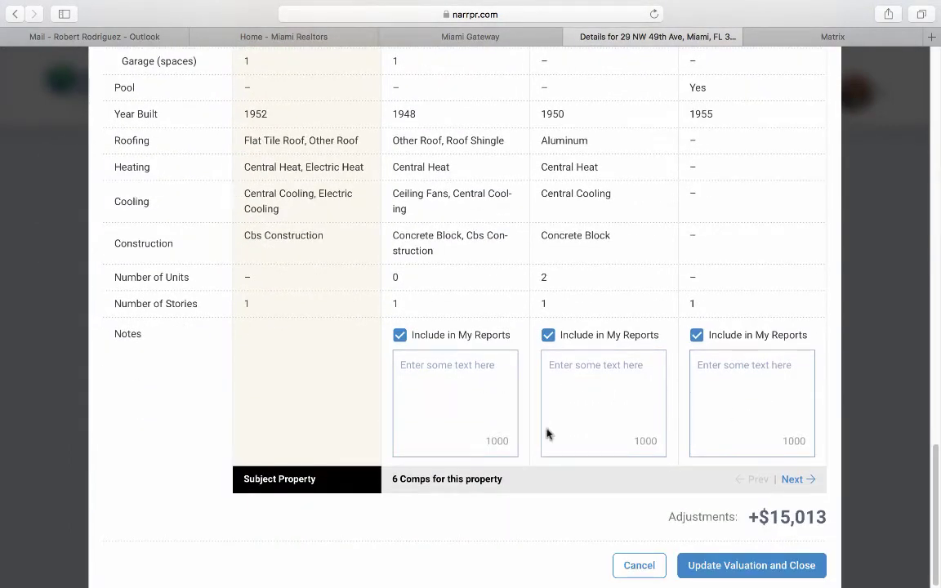
Apply the comp adjustments, save the $446,335 comp analysis result and start creating the Seller's Report.
click(740, 567)
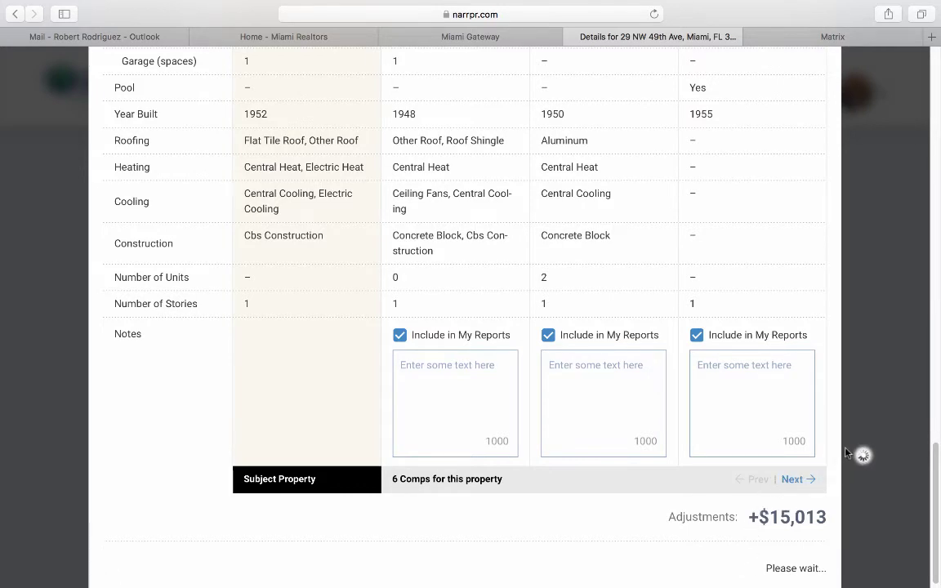
scroll(846, 453, up, 4)
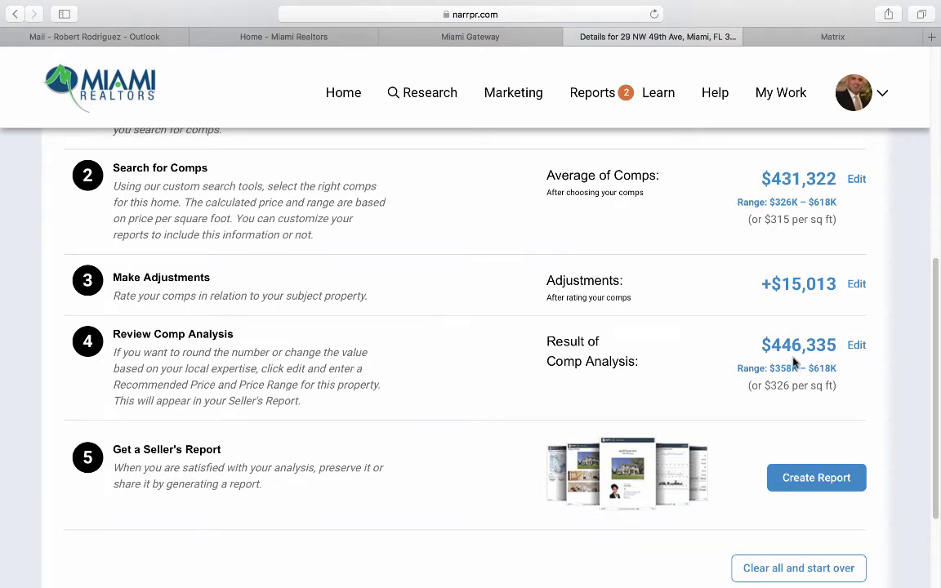
click(856, 346)
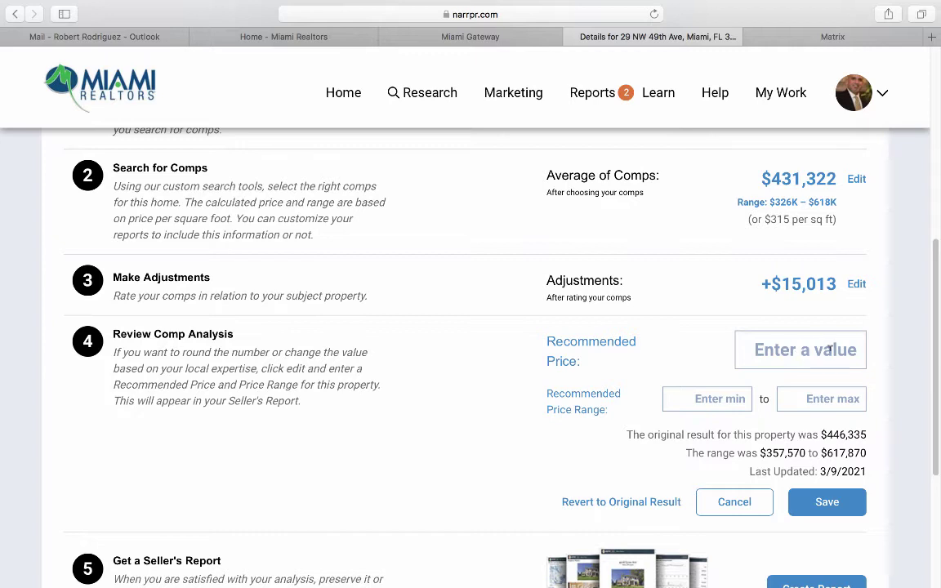
click(834, 510)
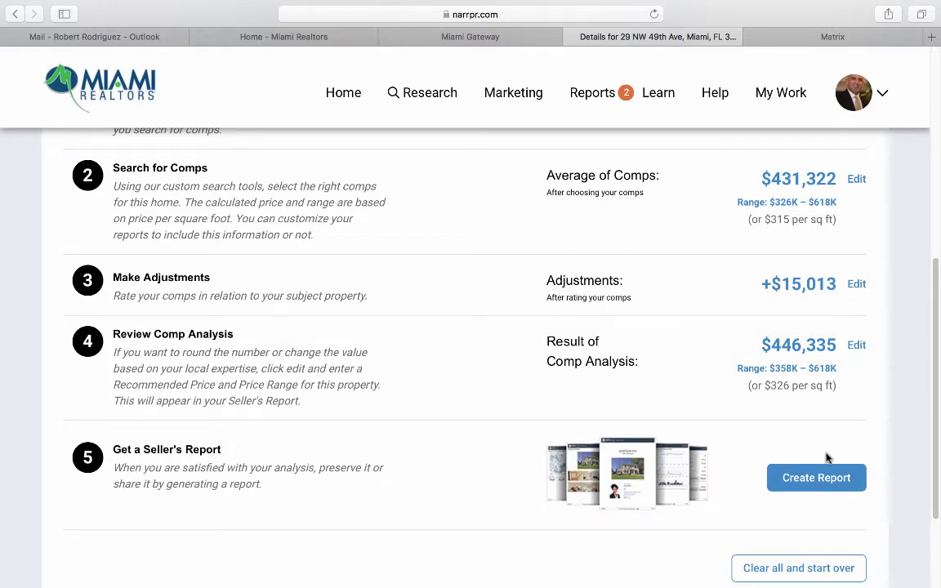
click(820, 478)
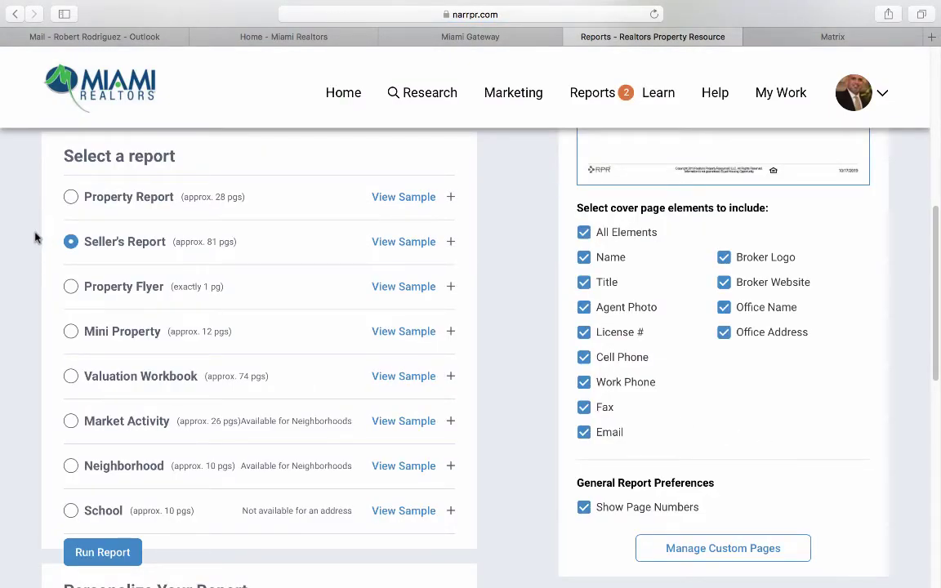
scroll(38, 235, up, 2)
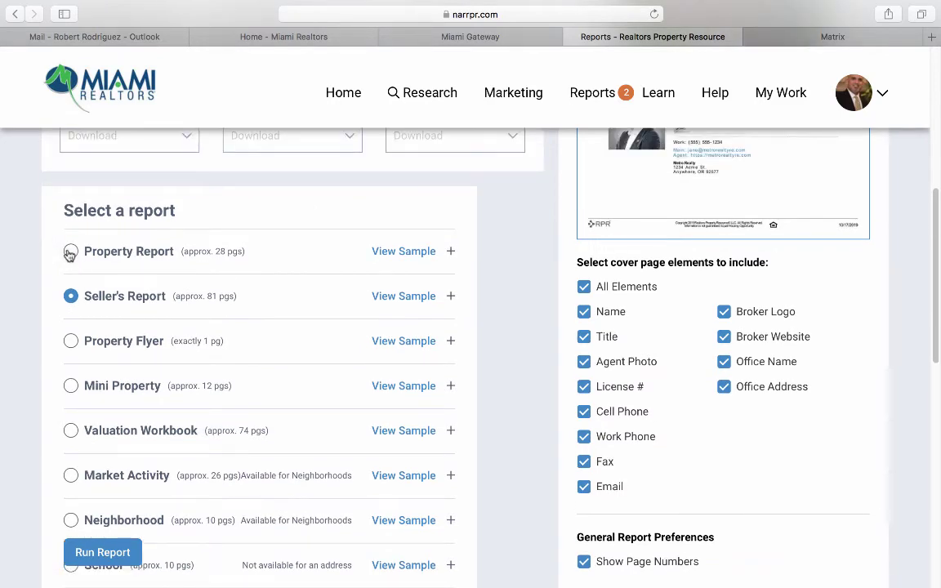
click(71, 251)
scroll(57, 321, down, 1)
scroll(56, 322, down, 4)
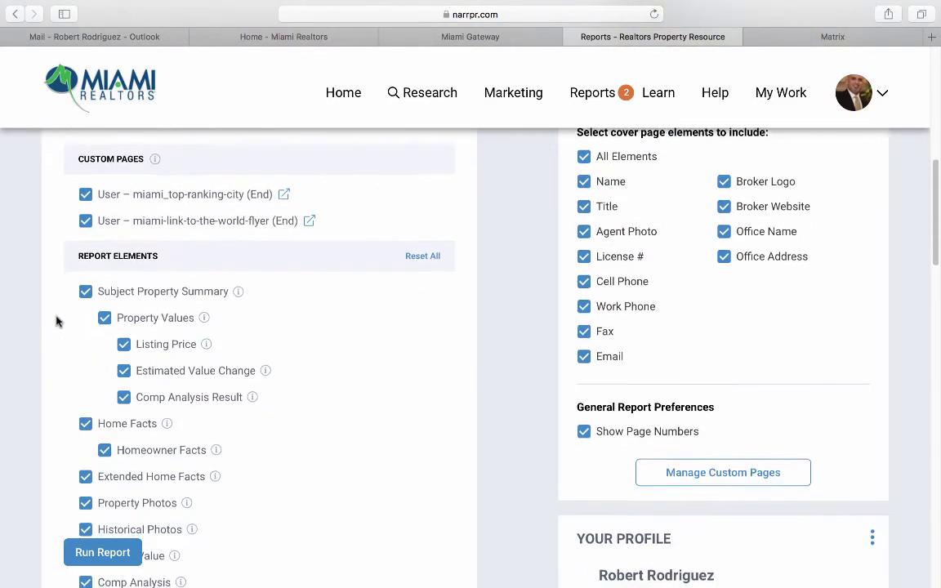
scroll(56, 321, down, 1)
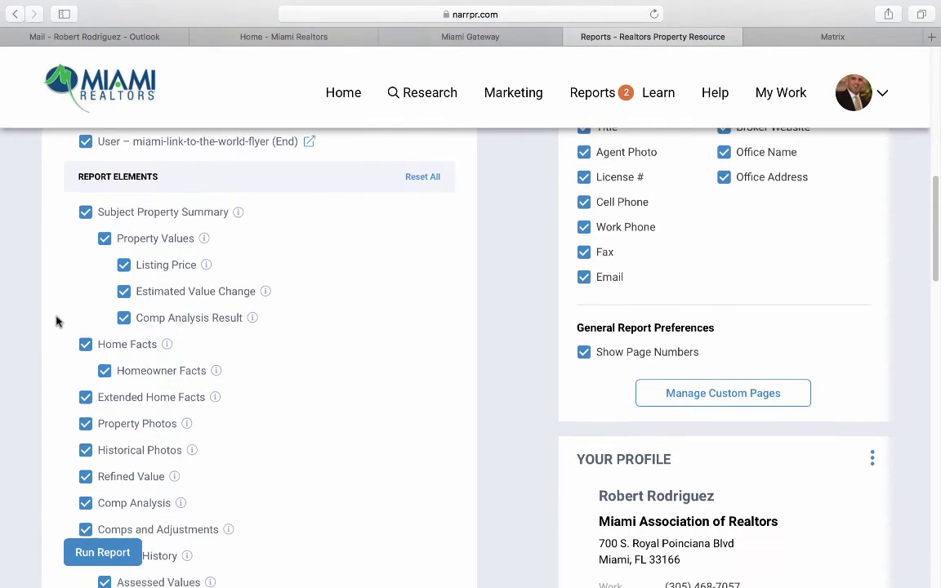
scroll(57, 321, down, 1)
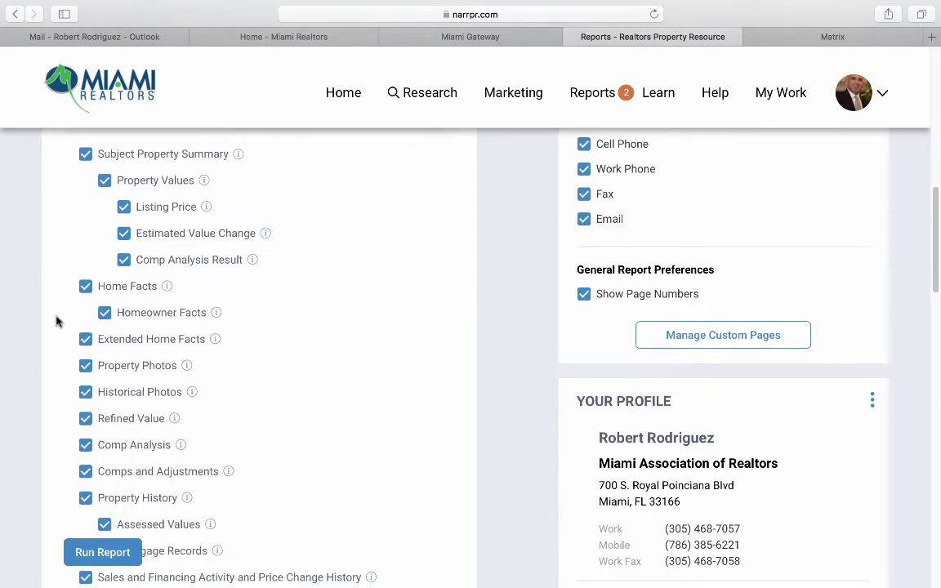
scroll(56, 321, down, 3)
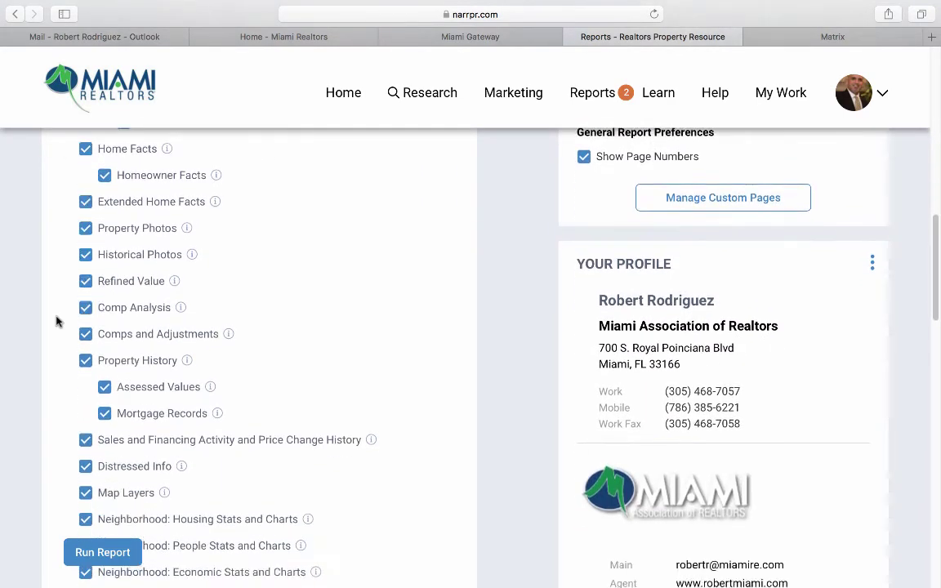
scroll(56, 321, down, 5)
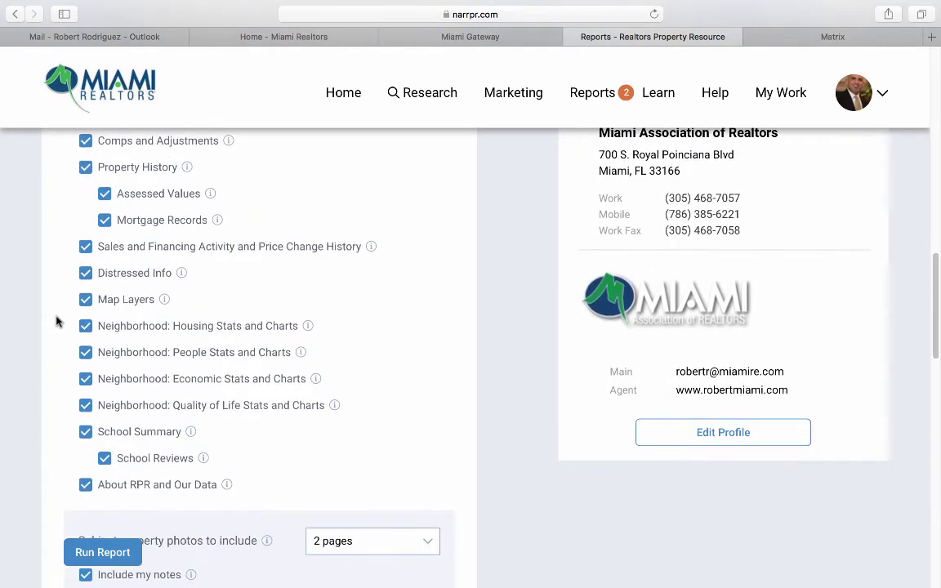
scroll(56, 321, up, 10)
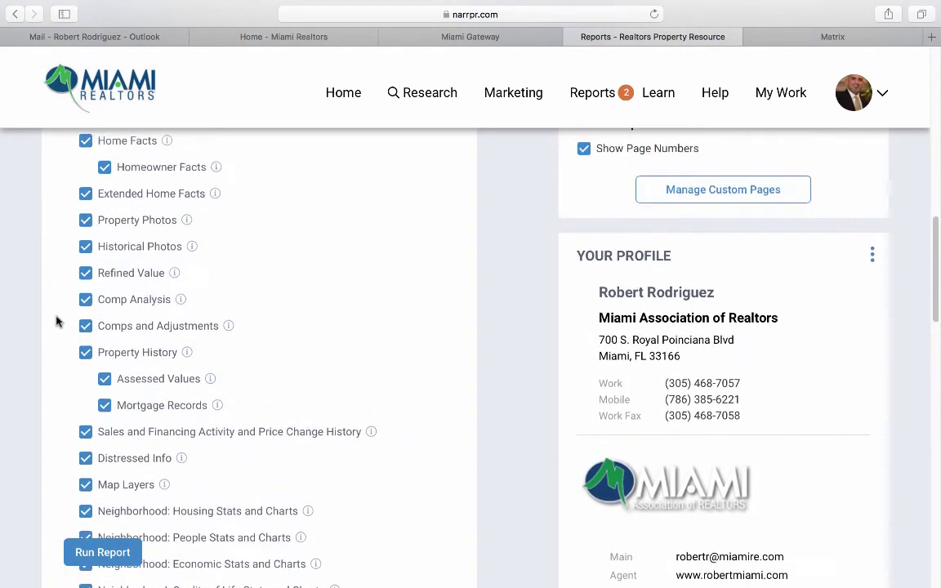
scroll(56, 321, up, 5)
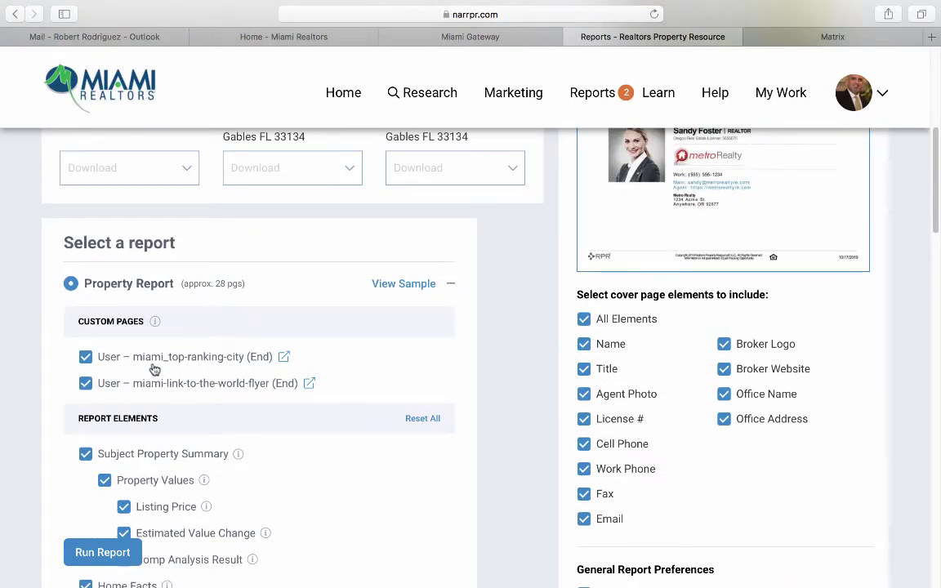
scroll(97, 389, down, 6)
scroll(96, 389, up, 7)
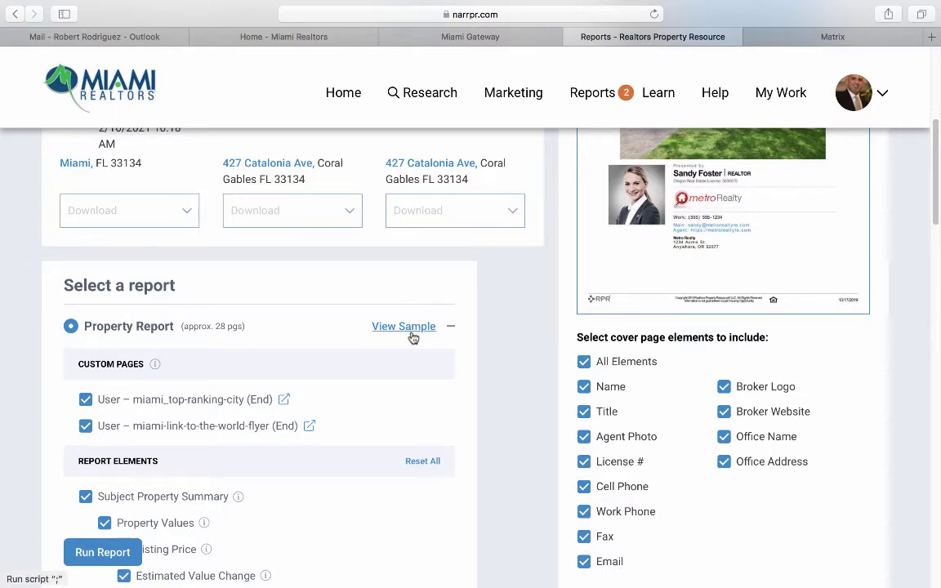
scroll(490, 426, down, 5)
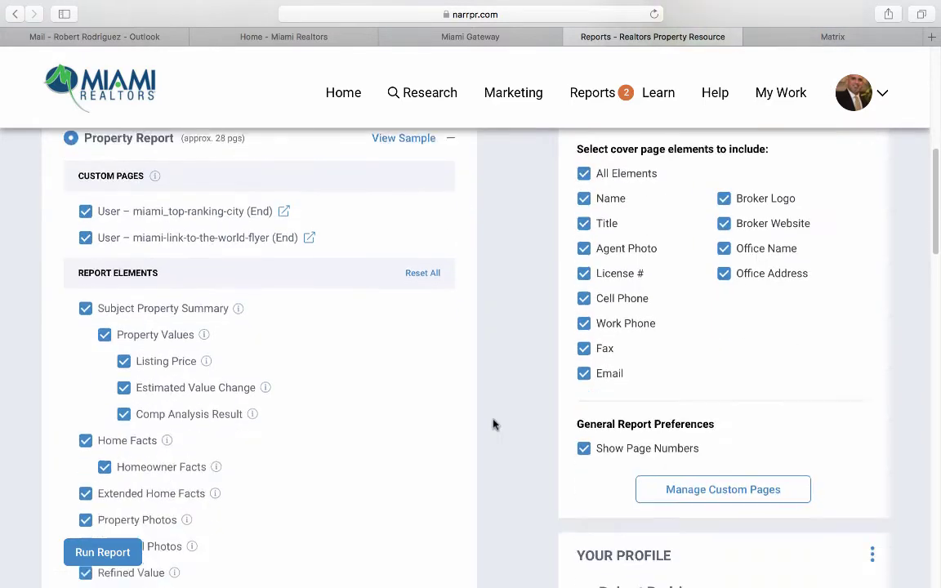
scroll(494, 424, down, 1)
scroll(493, 424, down, 3)
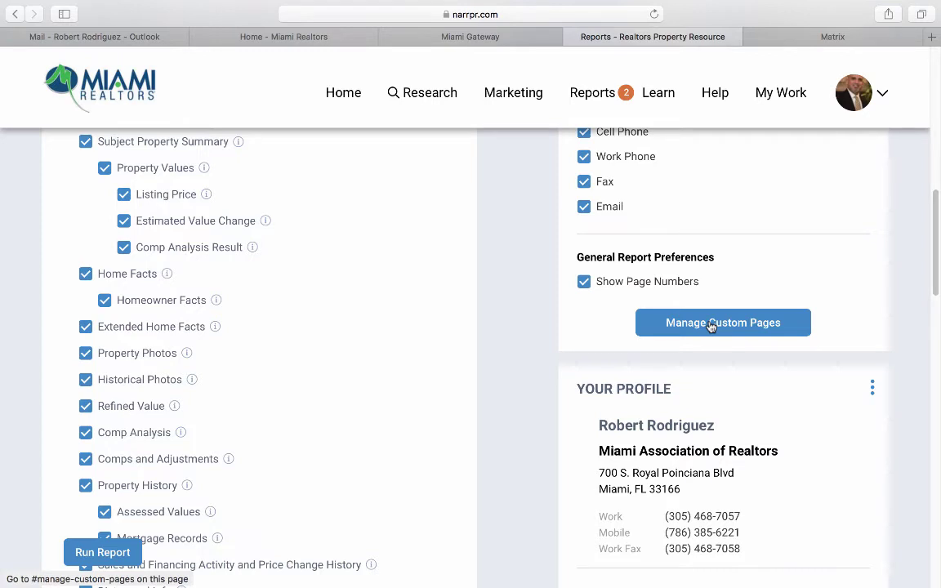
click(712, 326)
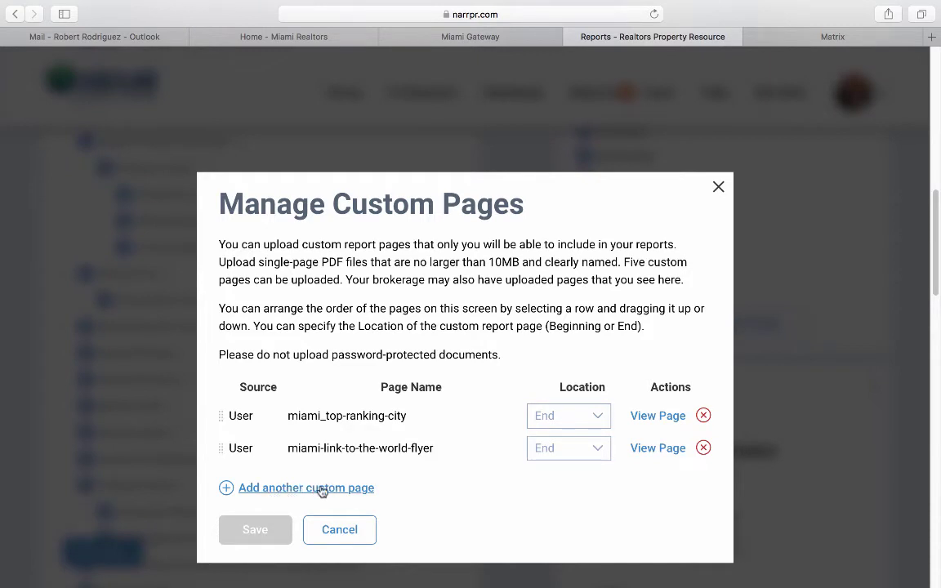
click(322, 488)
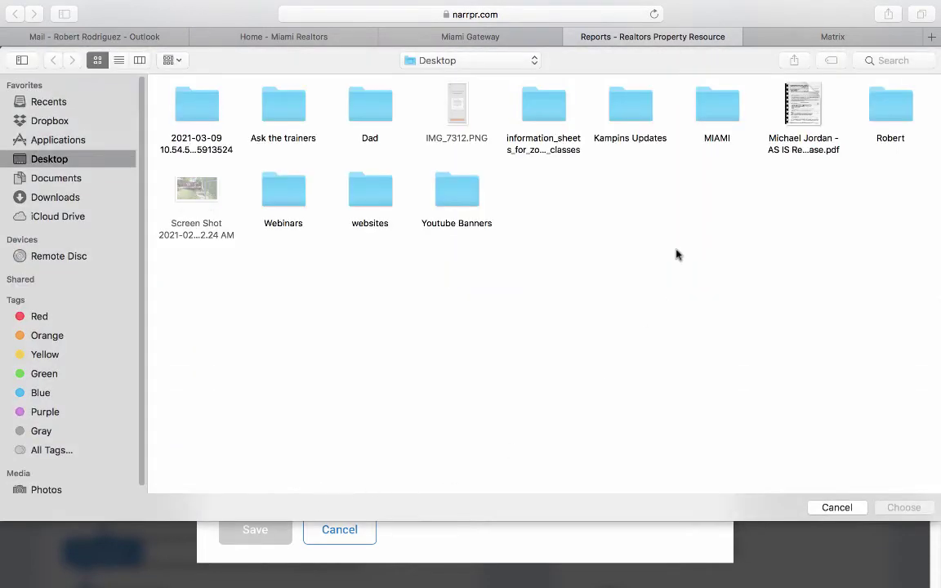
click(837, 507)
click(357, 539)
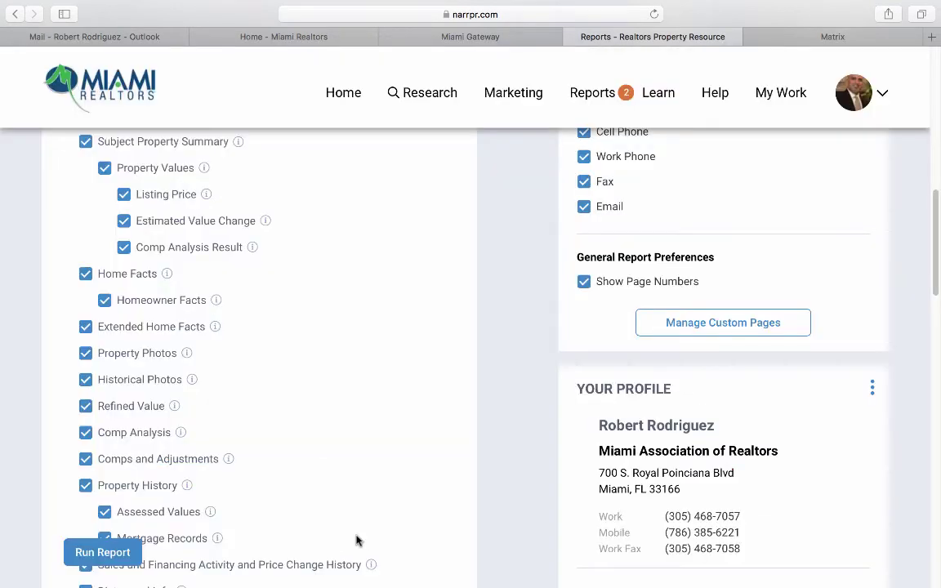
scroll(357, 491, up, 5)
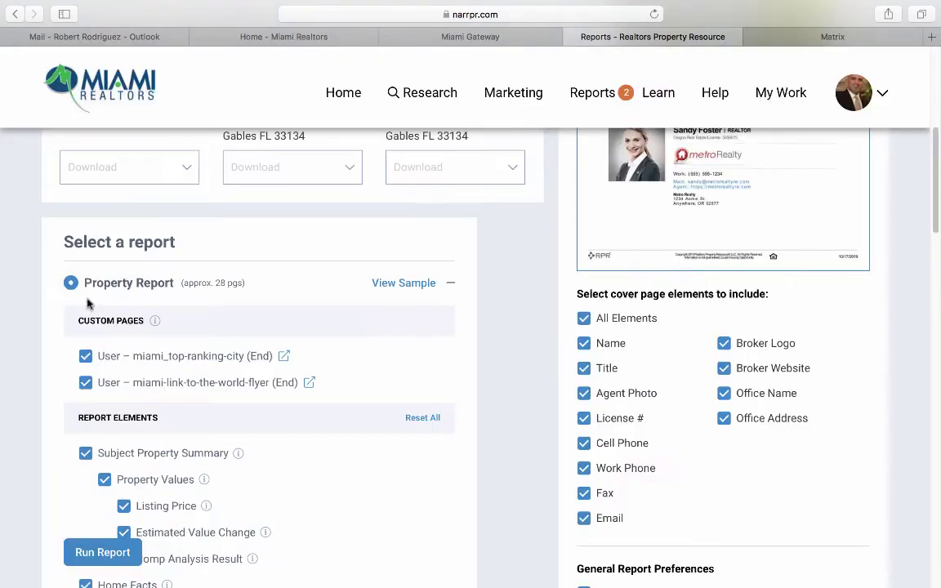
Collapse the Property Report options and scroll through the full list of report types.
click(109, 289)
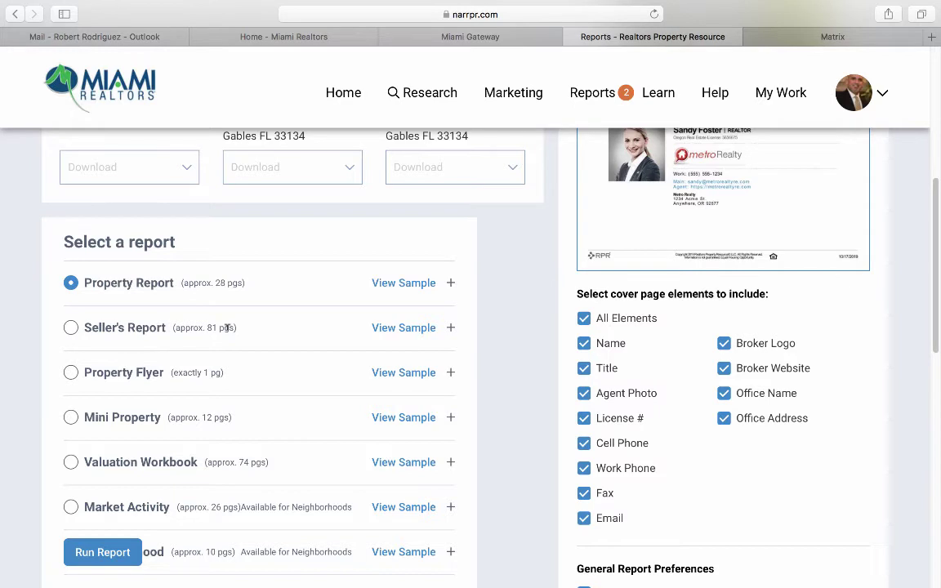
scroll(227, 328, down, 2)
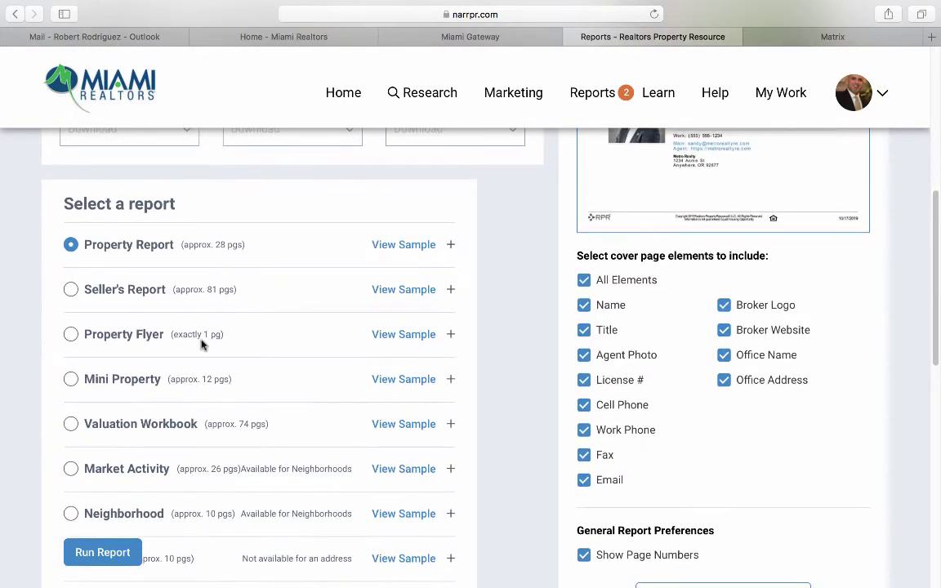
scroll(190, 338, down, 2)
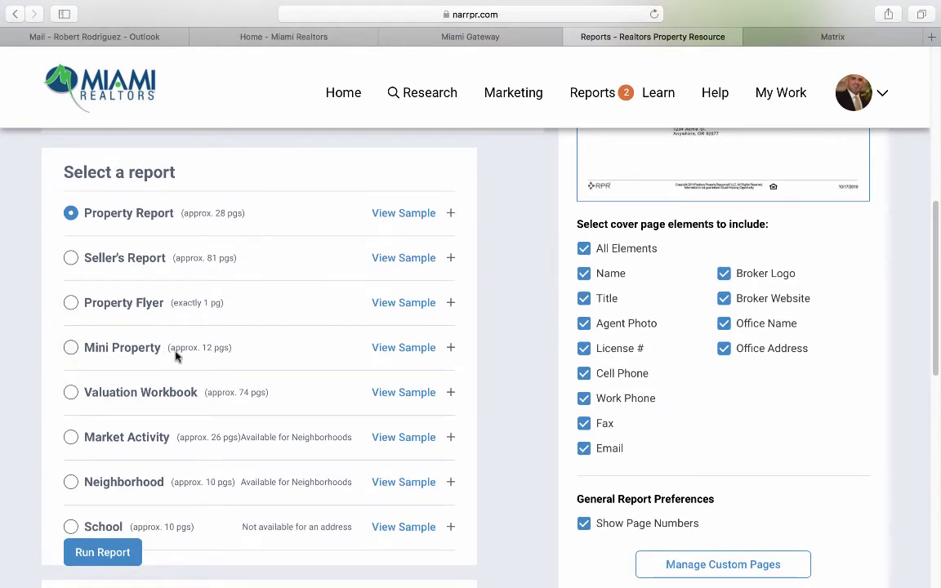
scroll(187, 347, down, 1)
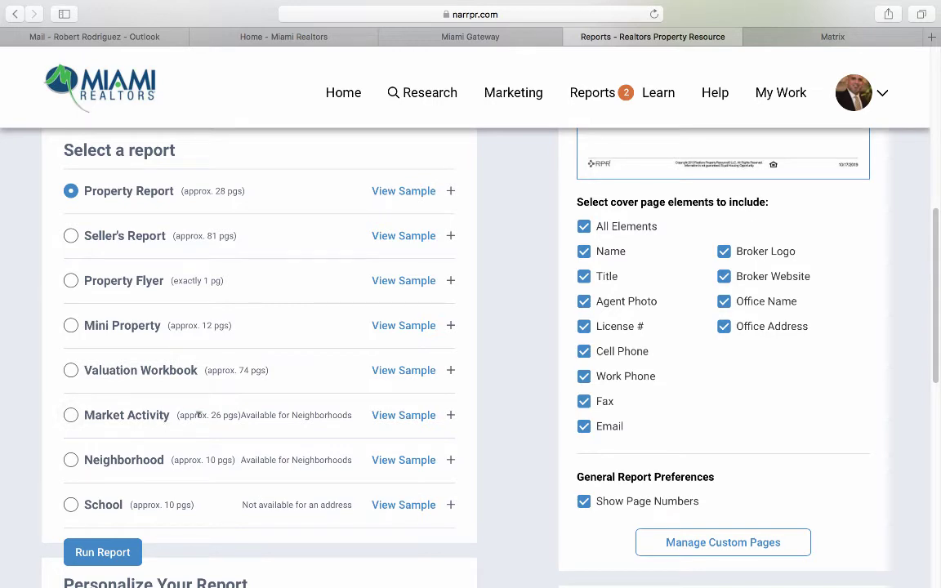
scroll(212, 415, down, 2)
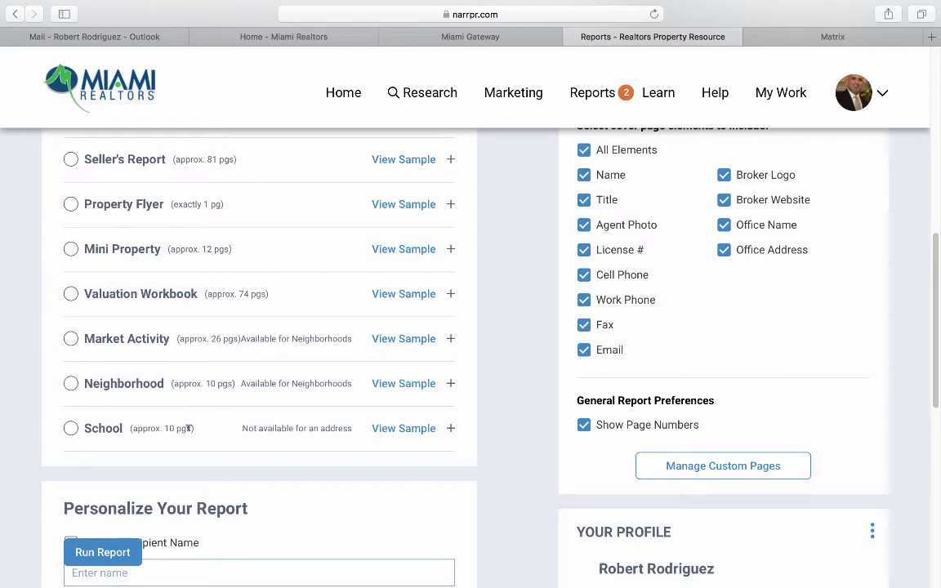
scroll(187, 429, up, 2)
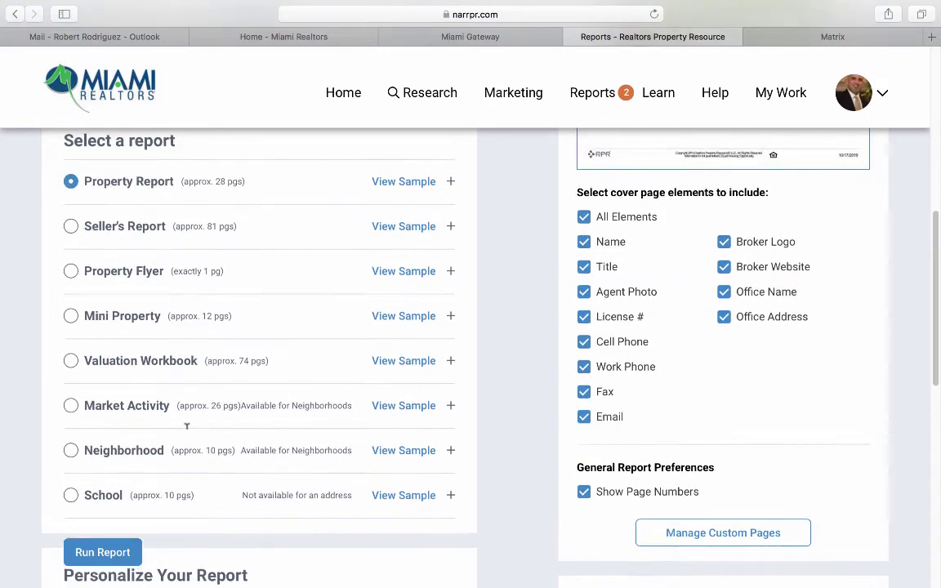
Switch to Seller's Report and exclude the miami-link-to-the-world-flyer page.
click(72, 238)
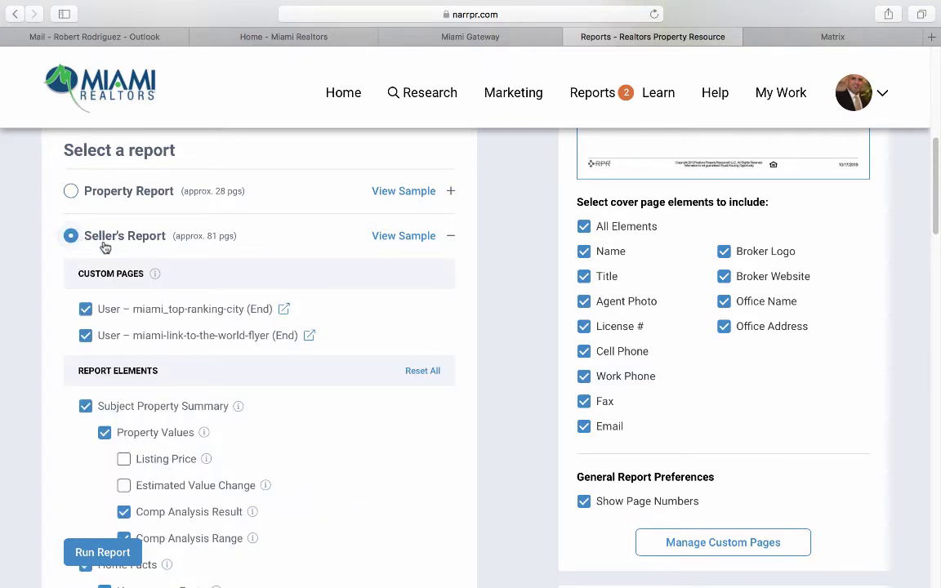
scroll(61, 315, down, 1)
scroll(65, 319, down, 1)
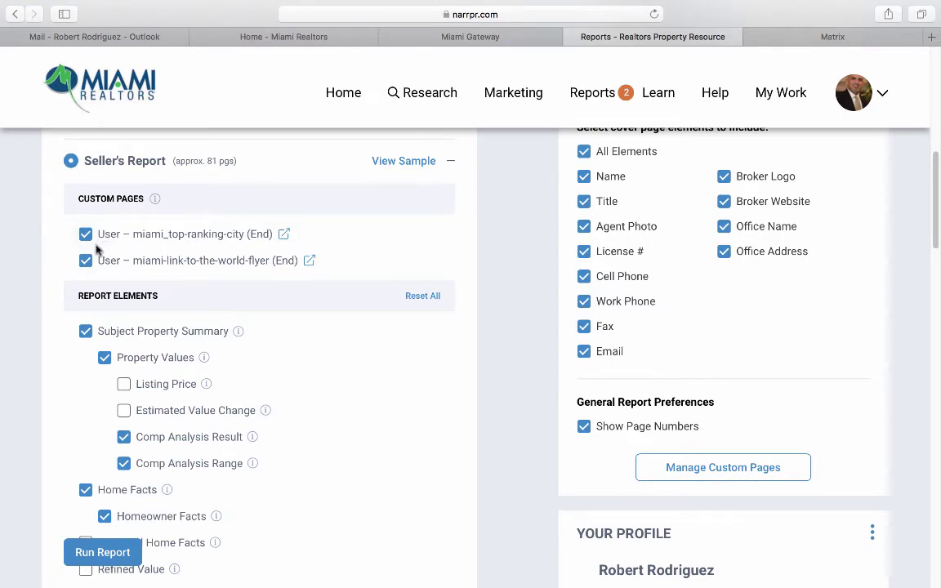
click(86, 261)
Go through the Seller's Report options: 2 photo pages, 8 Market Activity properties, suppress-value options.
scroll(72, 312, down, 2)
scroll(72, 314, down, 1)
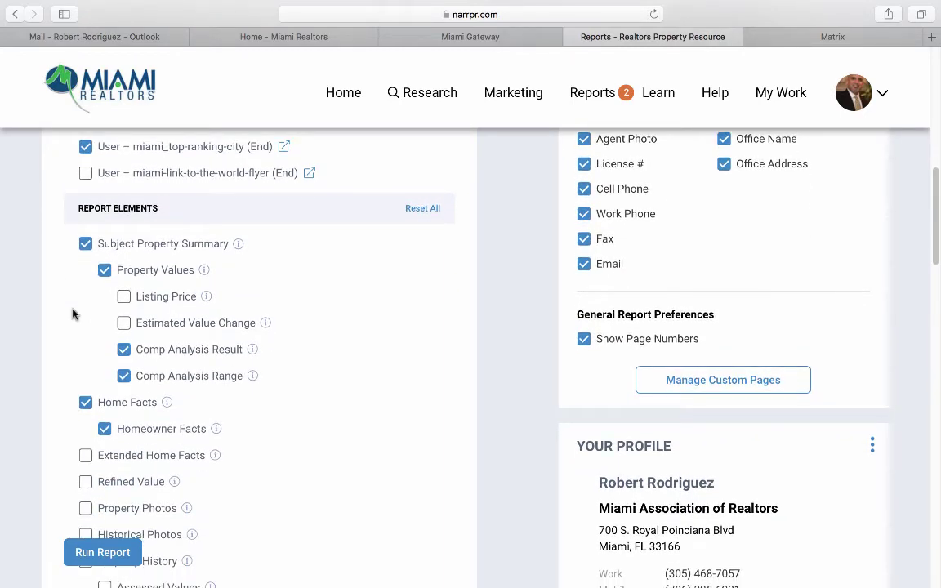
scroll(72, 314, down, 2)
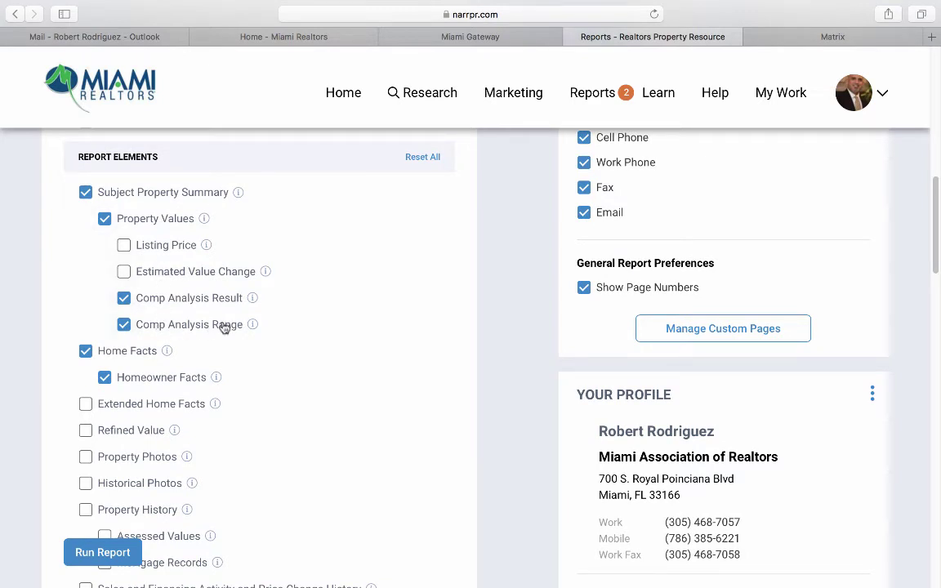
scroll(225, 327, down, 1)
scroll(225, 327, down, 2)
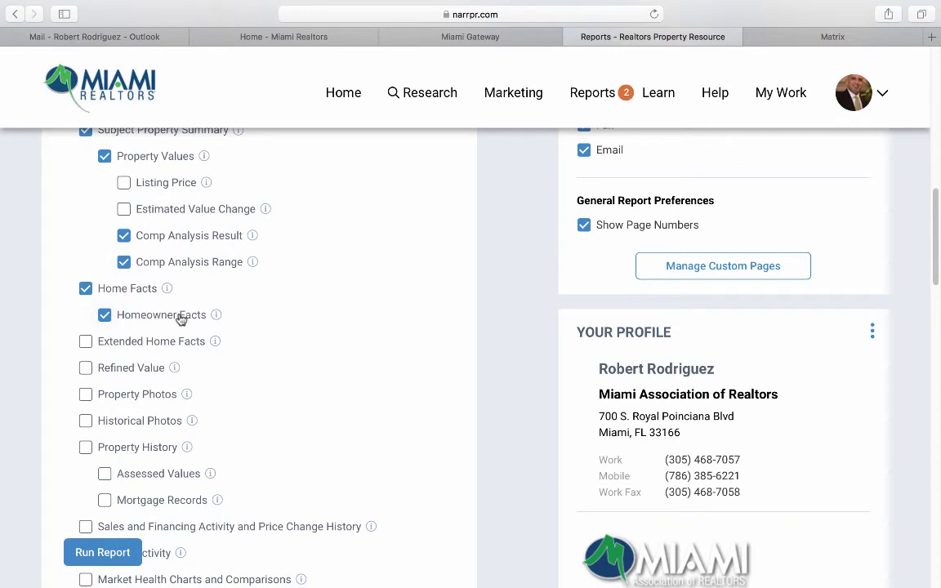
scroll(275, 328, down, 3)
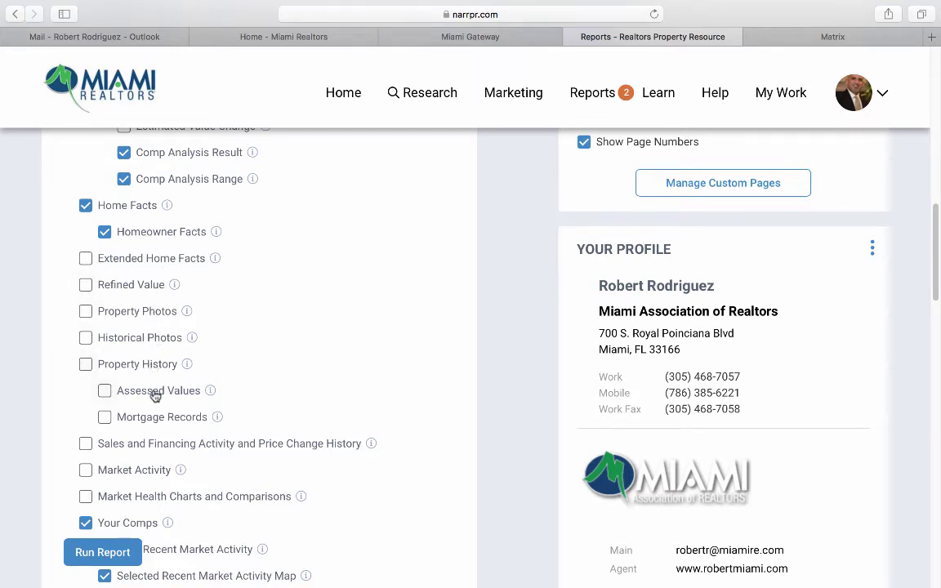
scroll(154, 395, down, 2)
scroll(155, 395, down, 5)
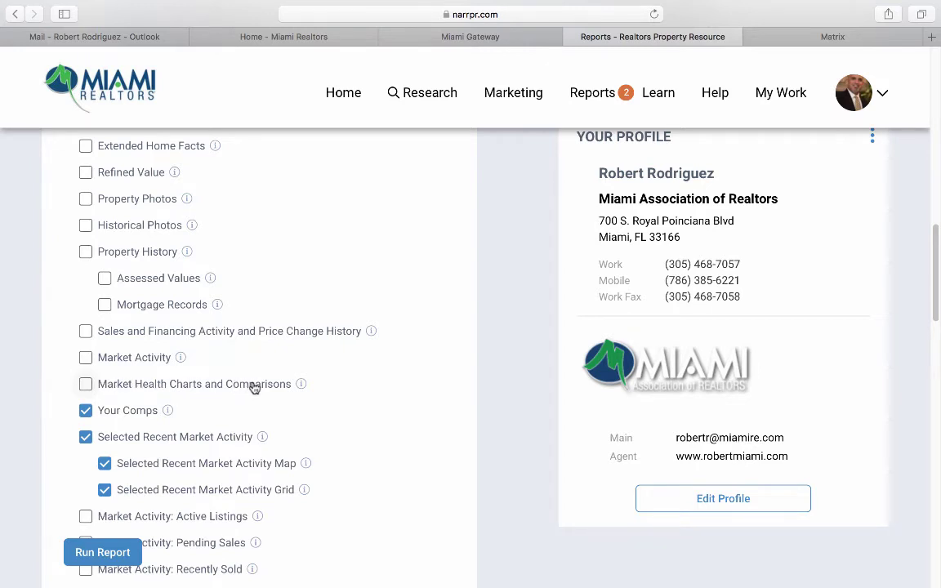
scroll(255, 388, down, 5)
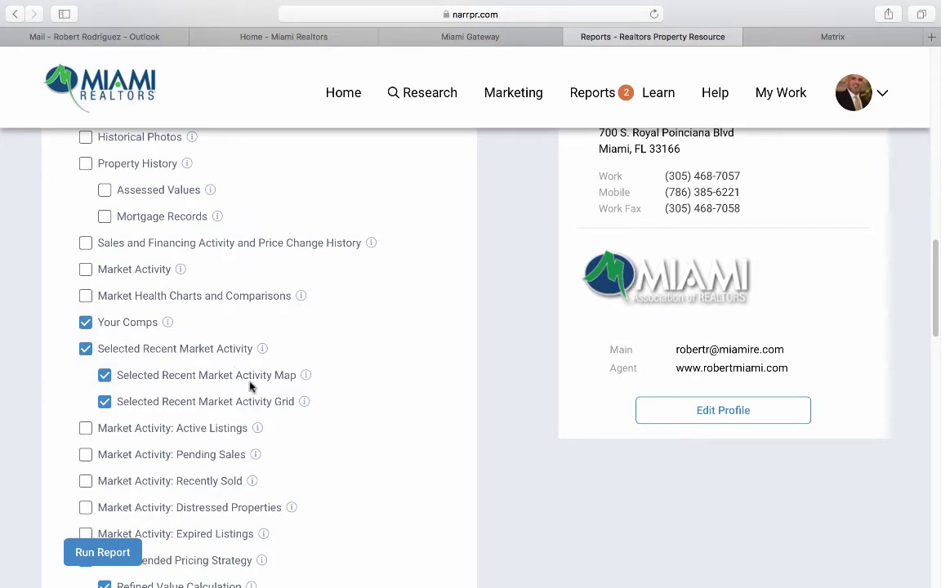
scroll(288, 400, down, 9)
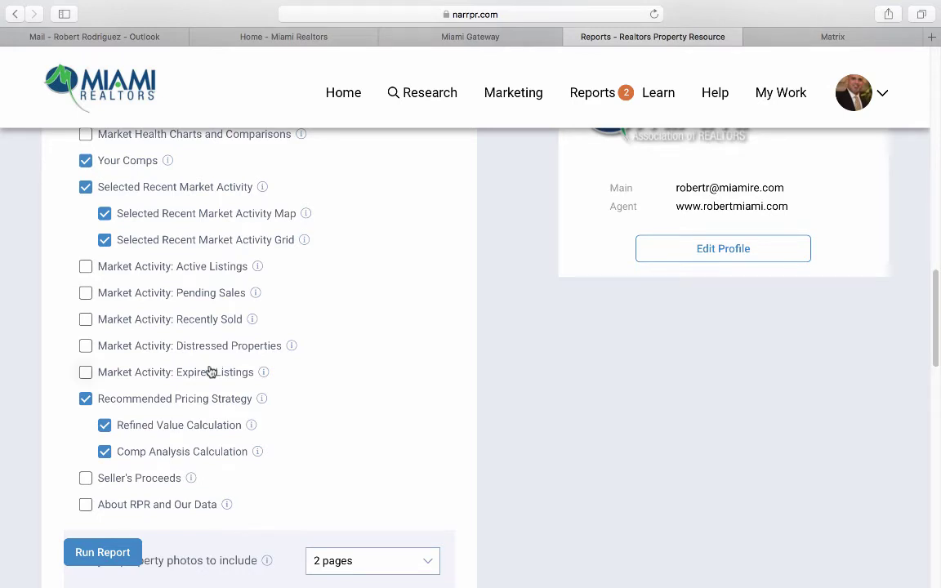
scroll(237, 369, down, 3)
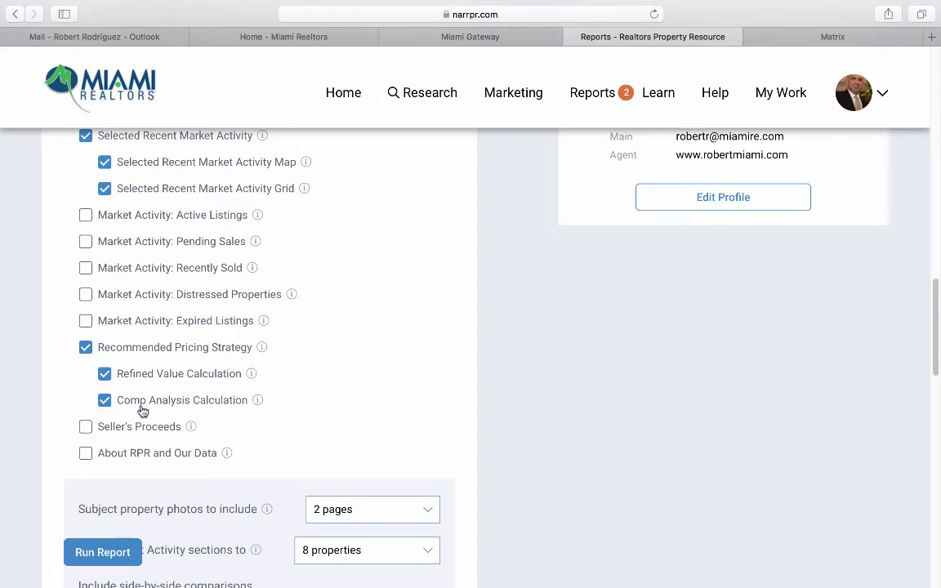
scroll(144, 412, down, 3)
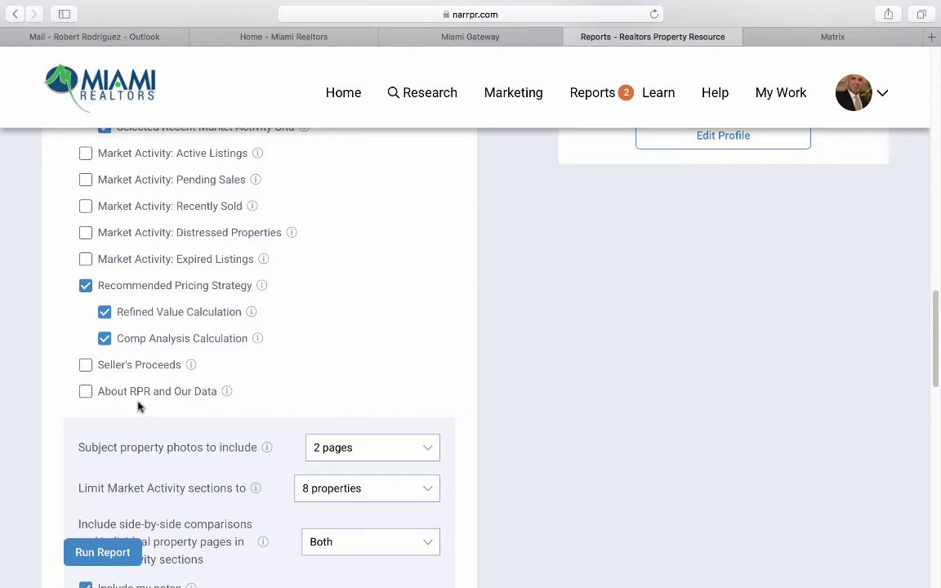
scroll(139, 406, down, 5)
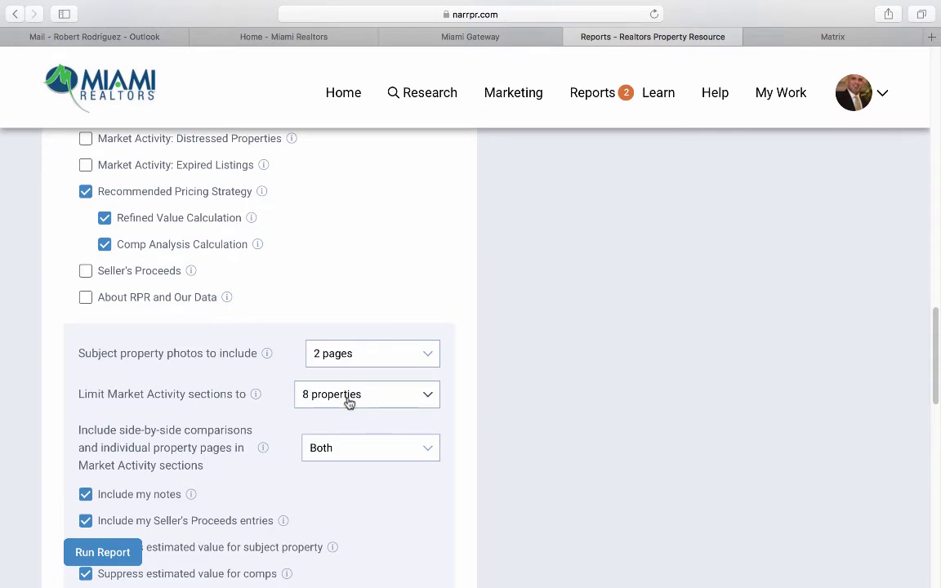
scroll(361, 422, down, 3)
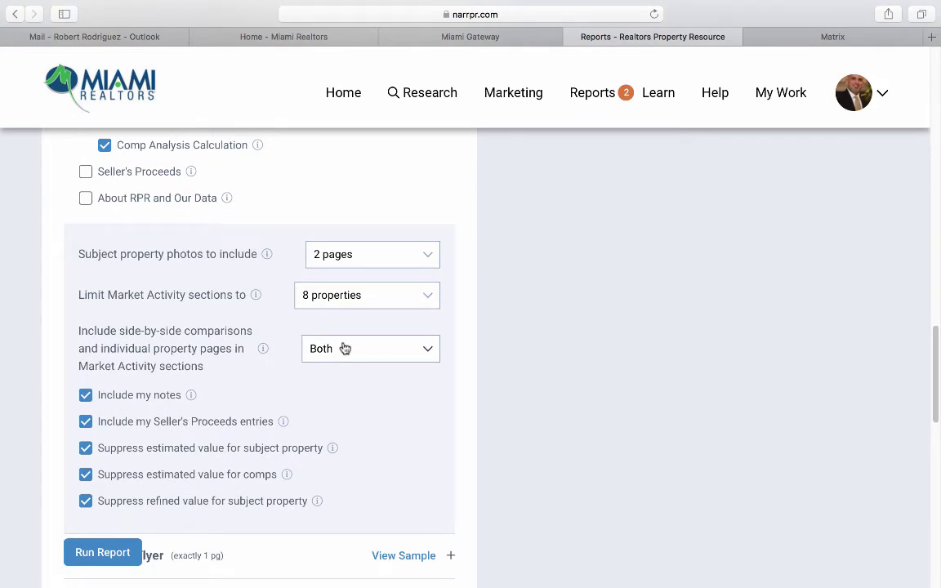
scroll(87, 345, down, 2)
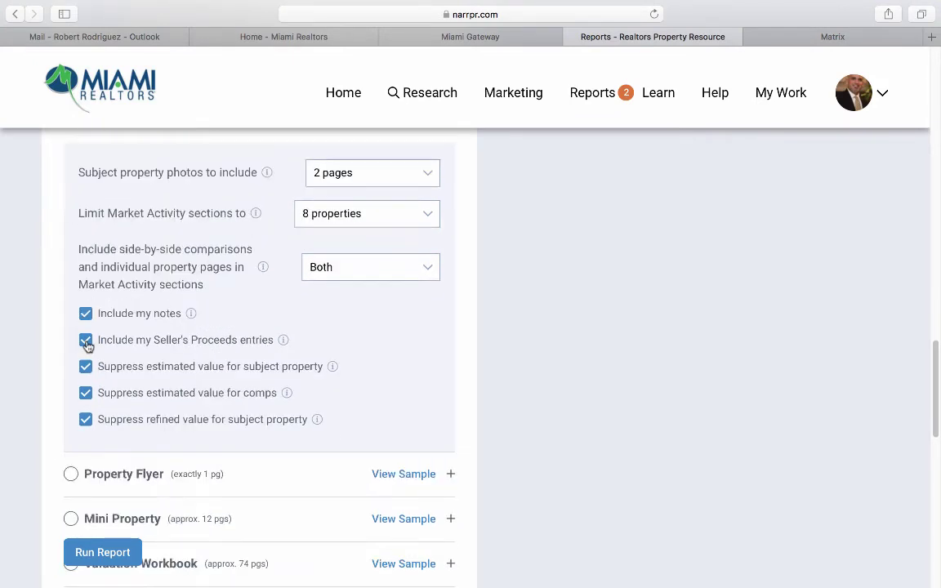
Run the Seller's Report without Seller's Proceeds entries and open it in a new tab.
click(86, 341)
scroll(38, 419, down, 7)
scroll(38, 420, down, 5)
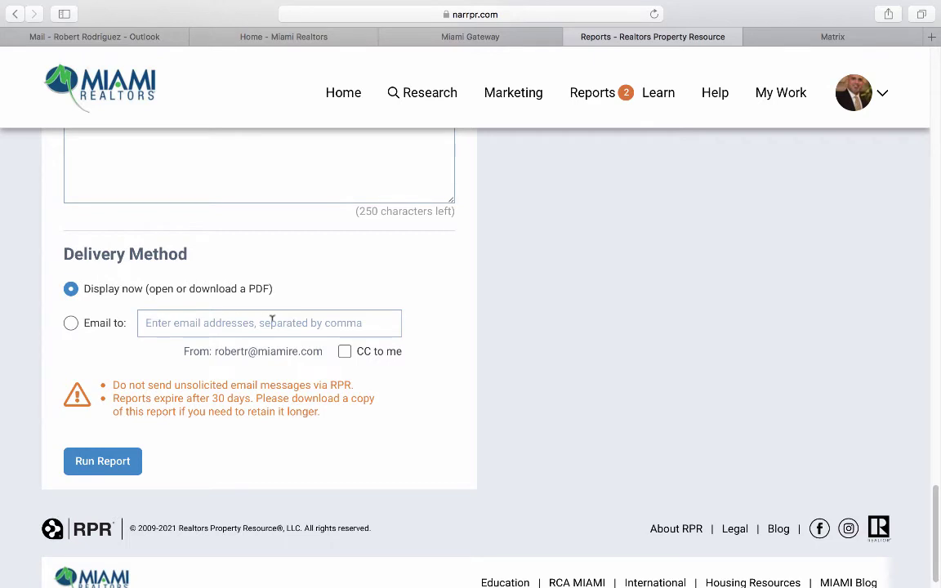
click(118, 461)
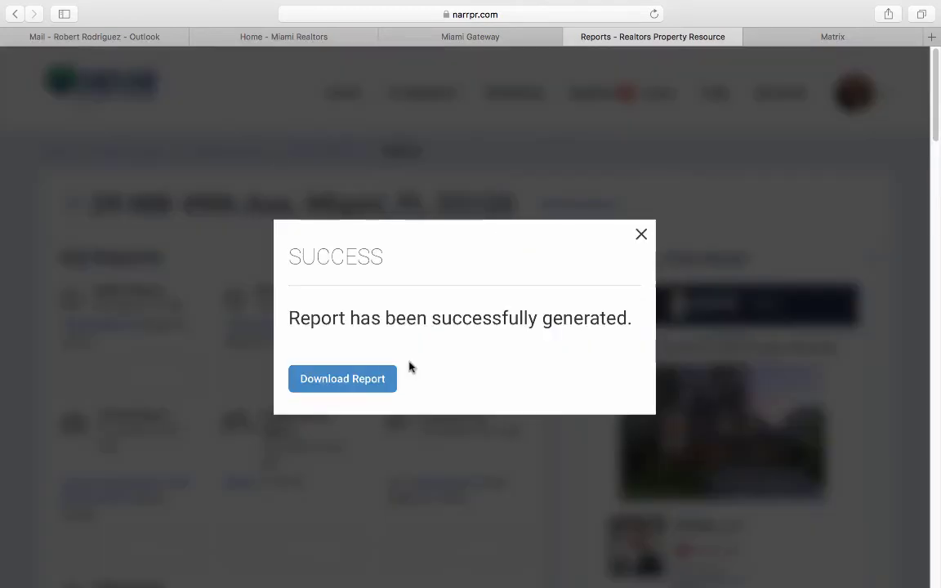
click(347, 384)
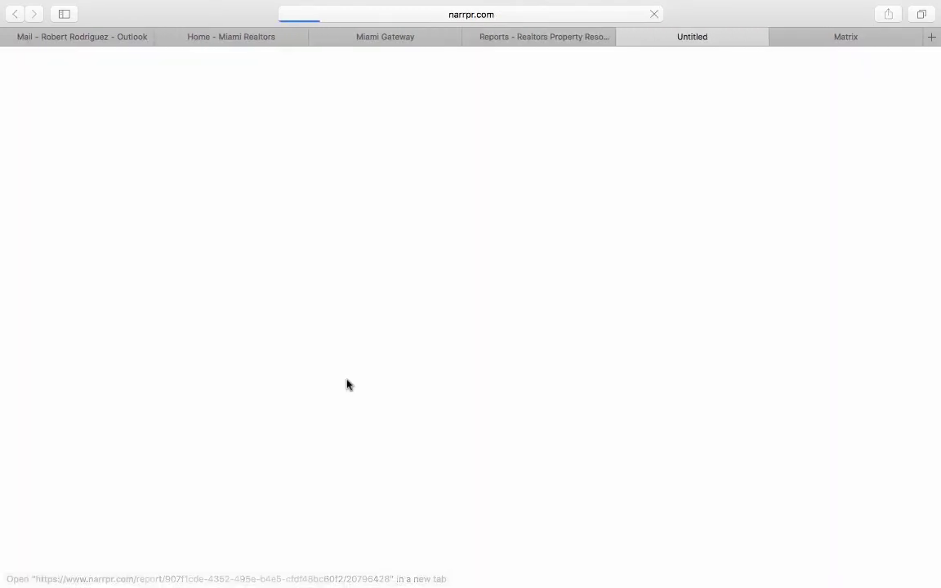
Scroll the 14-page Seller's Report to the comps' Home Facts and highlight the 180 days in RPR.
scroll(348, 384, down, 3)
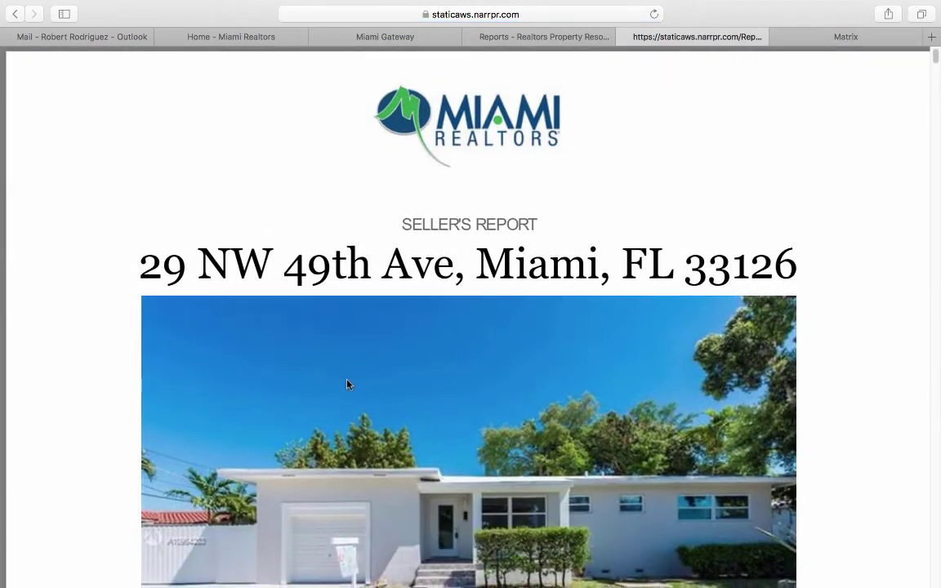
scroll(347, 384, down, 10)
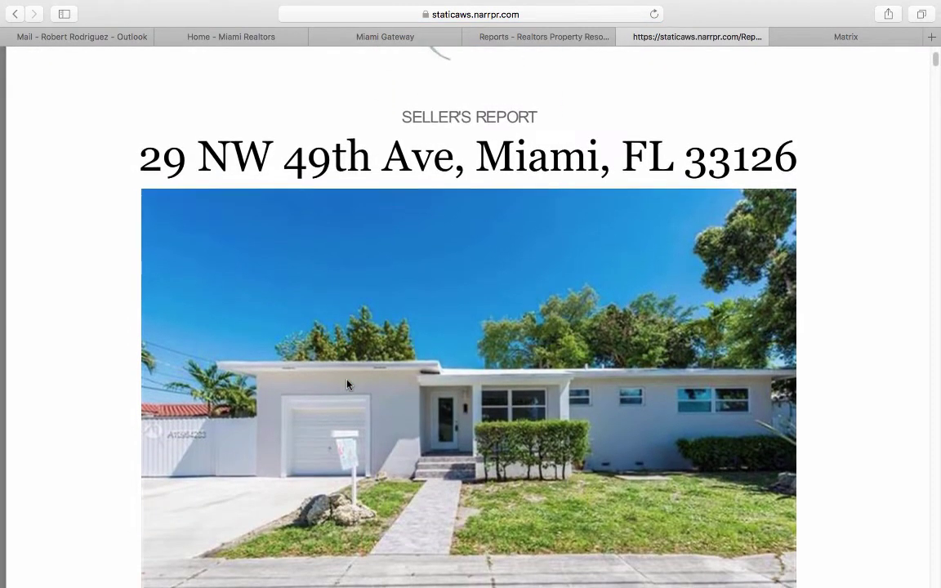
scroll(347, 385, down, 3)
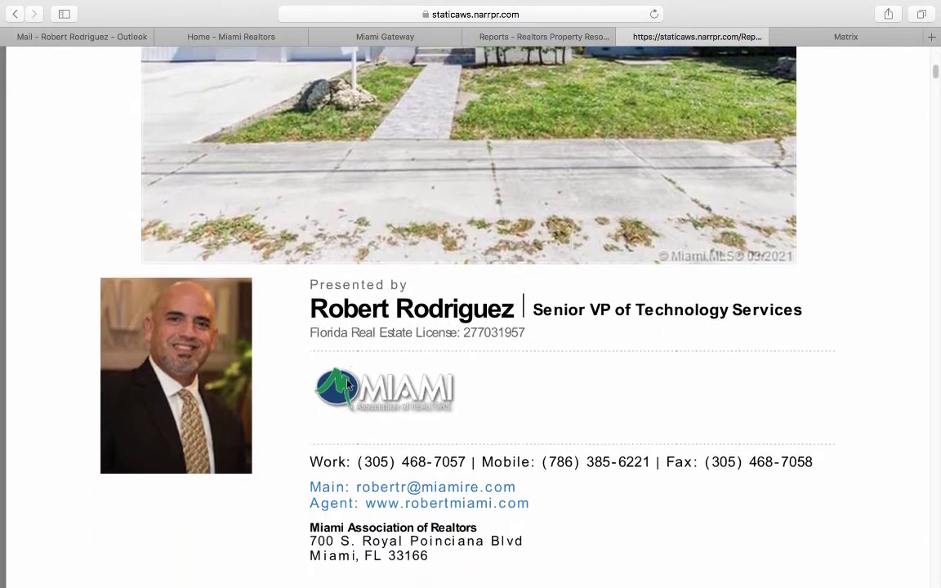
scroll(360, 400, down, 1)
scroll(380, 422, down, 20)
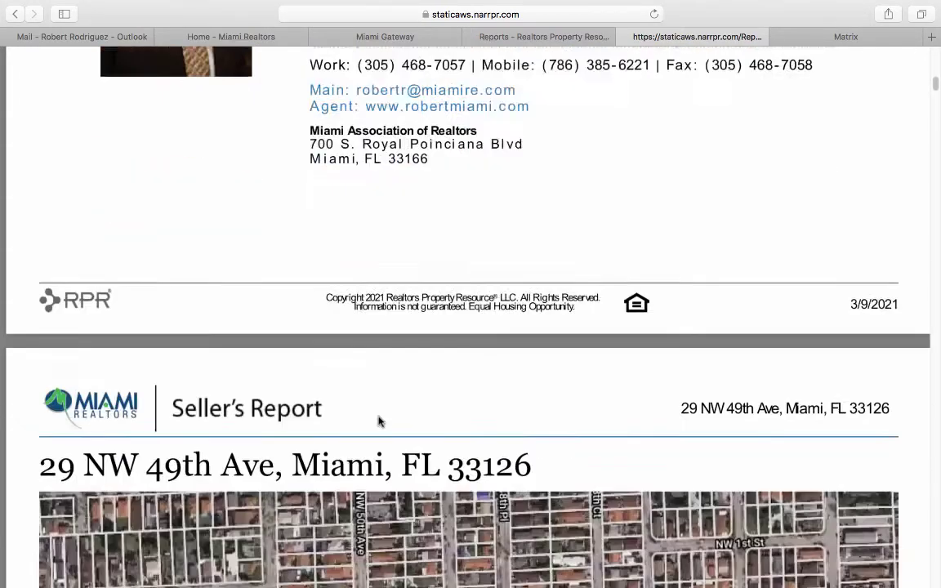
scroll(378, 422, down, 2)
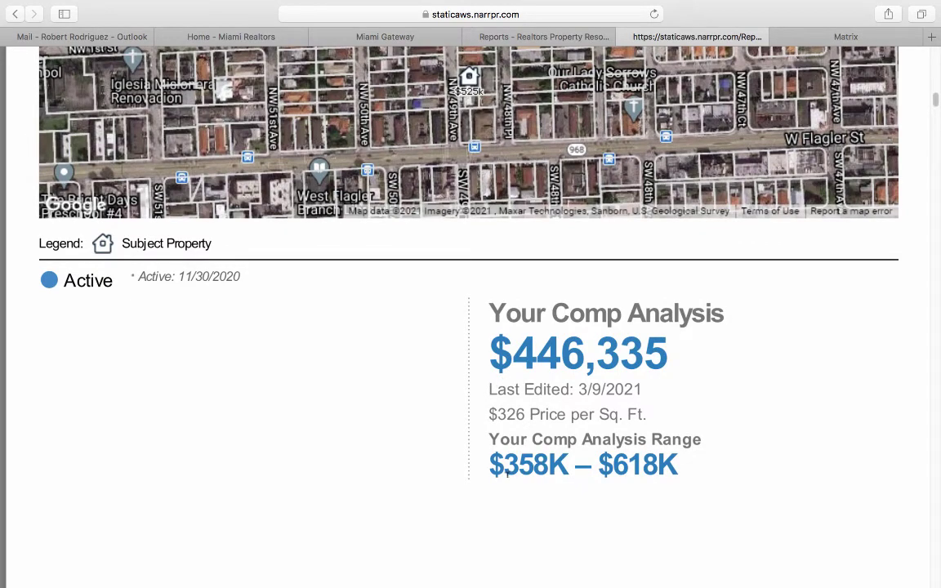
scroll(698, 464, down, 20)
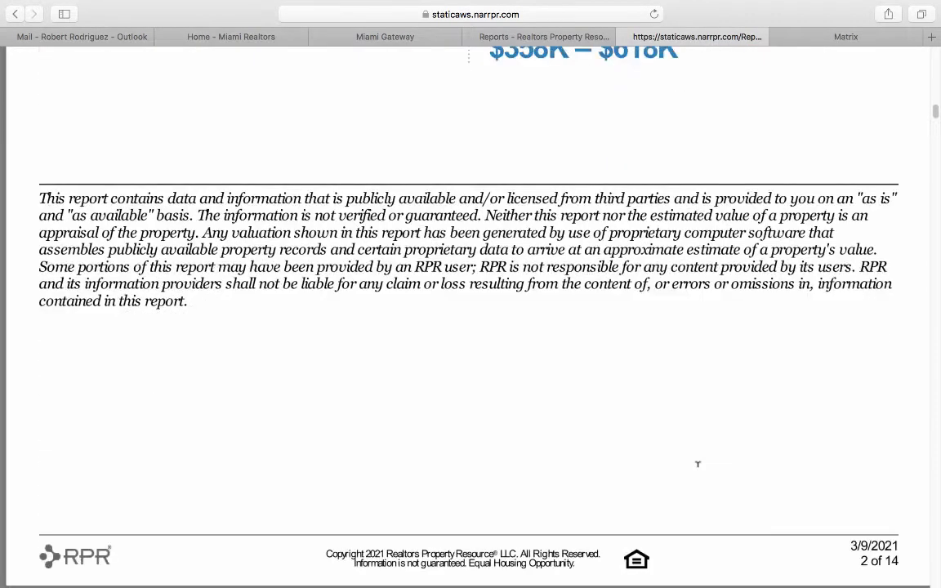
scroll(698, 464, down, 5)
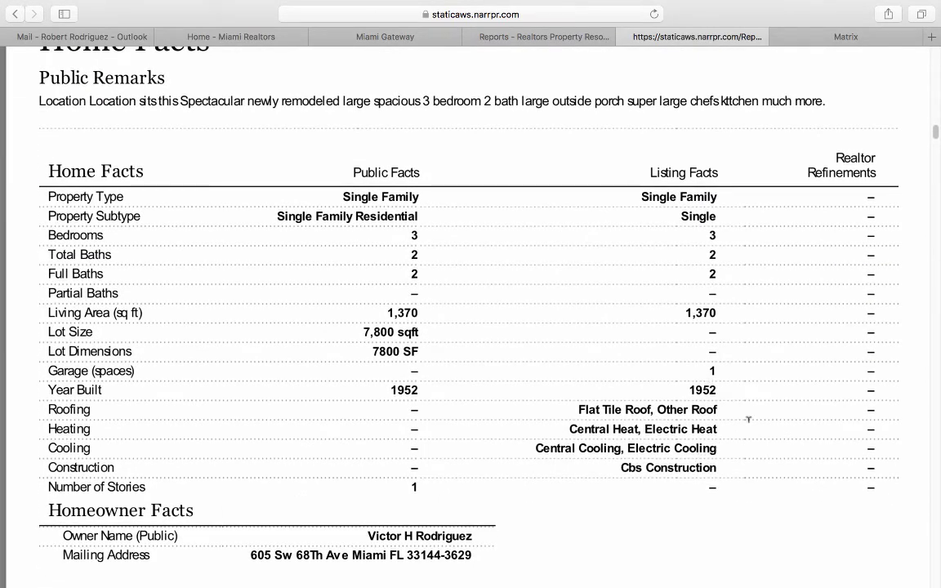
scroll(826, 393, down, 20)
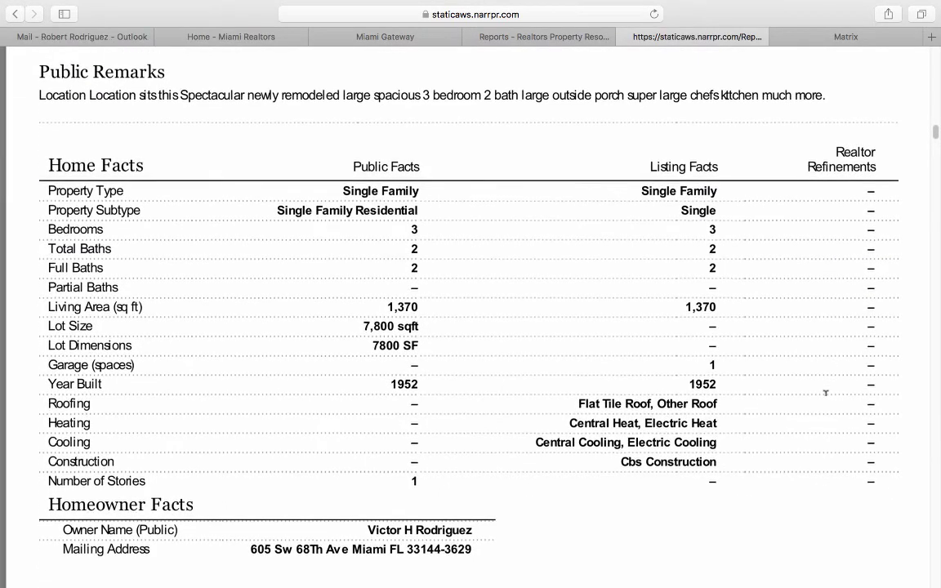
scroll(825, 393, down, 1)
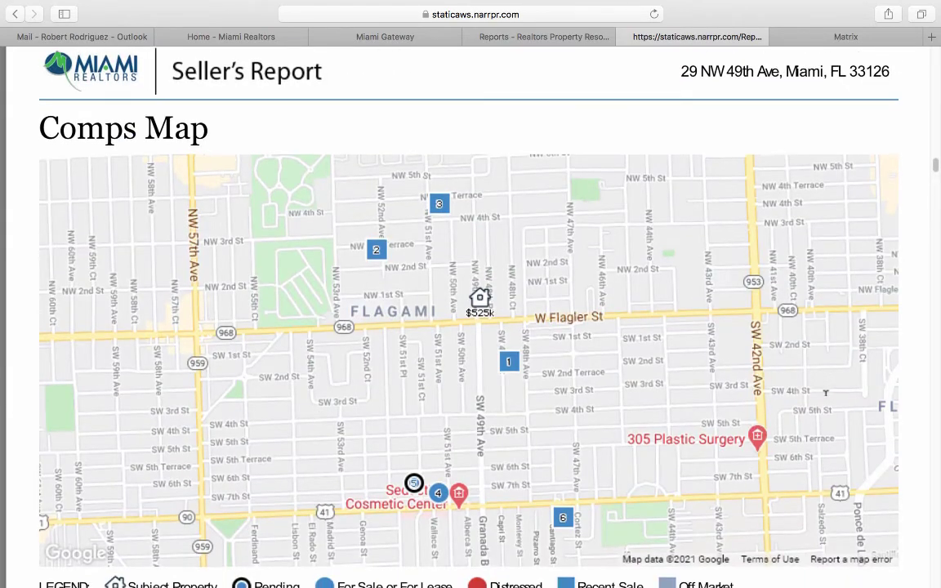
scroll(826, 394, down, 20)
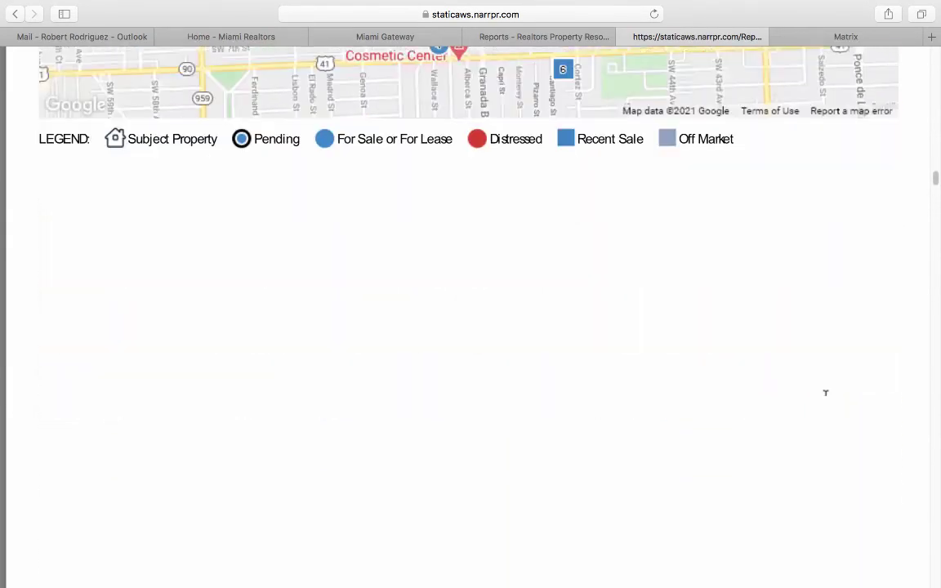
scroll(825, 395, down, 5)
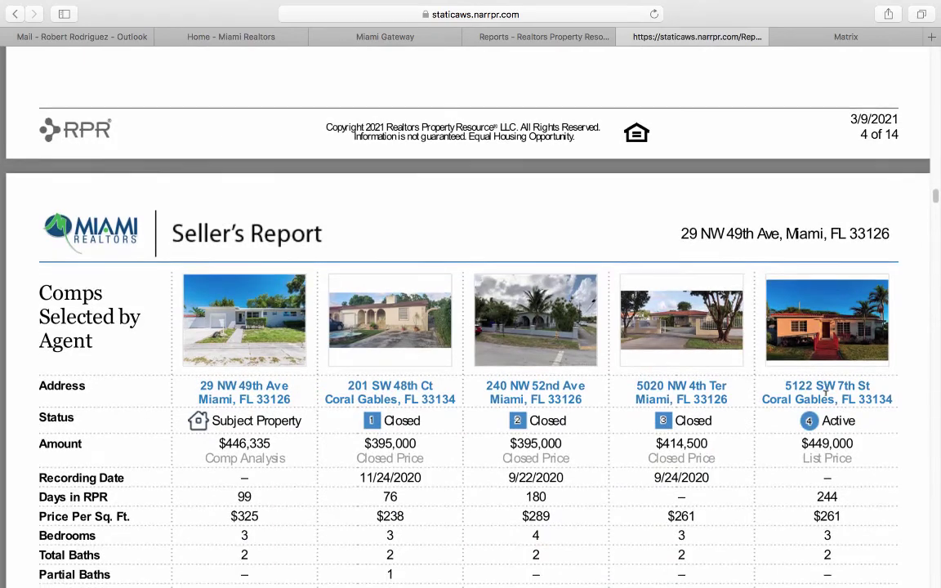
scroll(825, 396, down, 20)
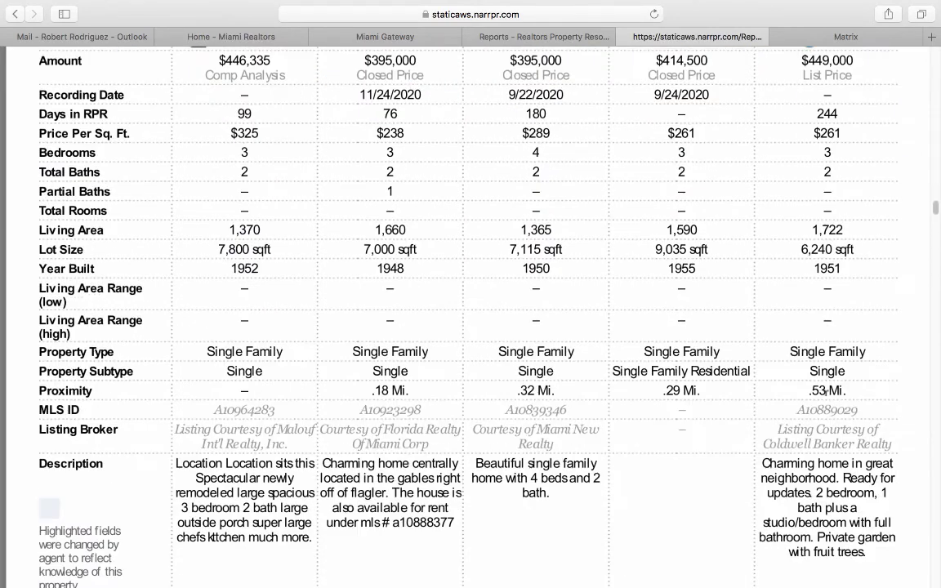
scroll(825, 393, down, 15)
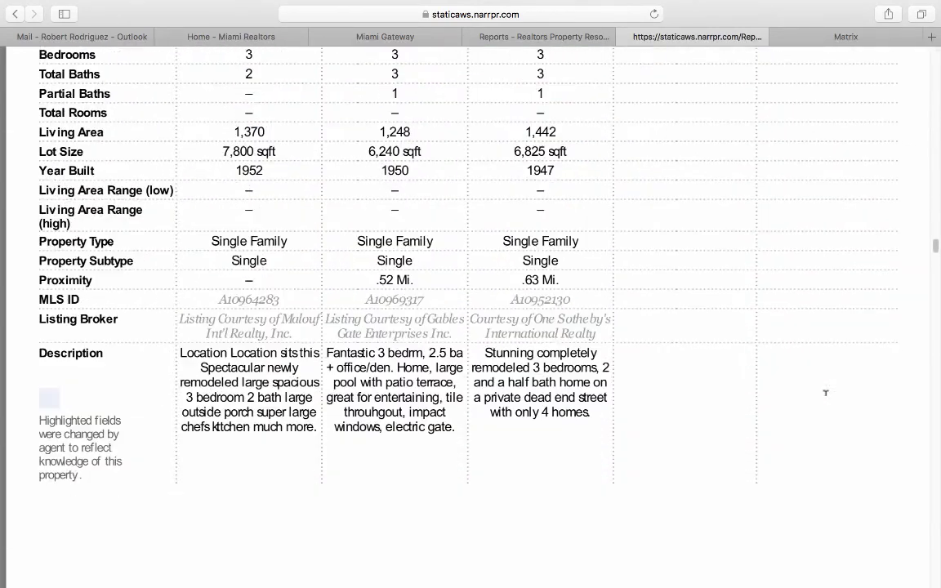
scroll(825, 393, down, 8)
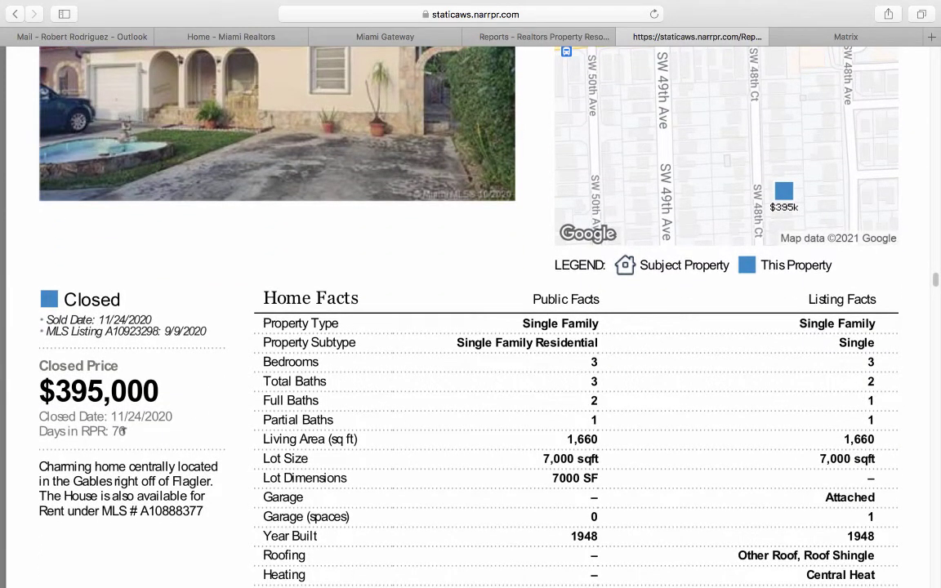
scroll(143, 432, down, 20)
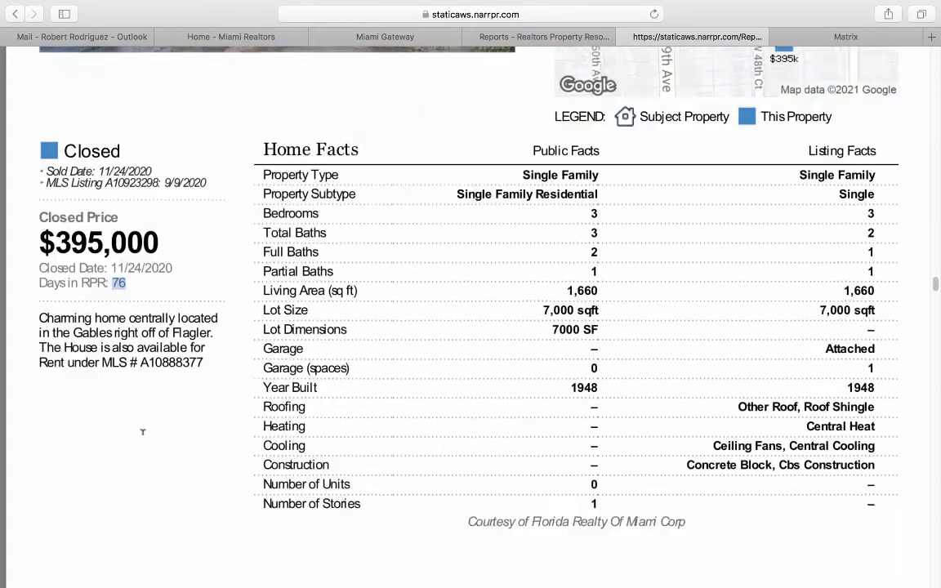
scroll(142, 433, down, 10)
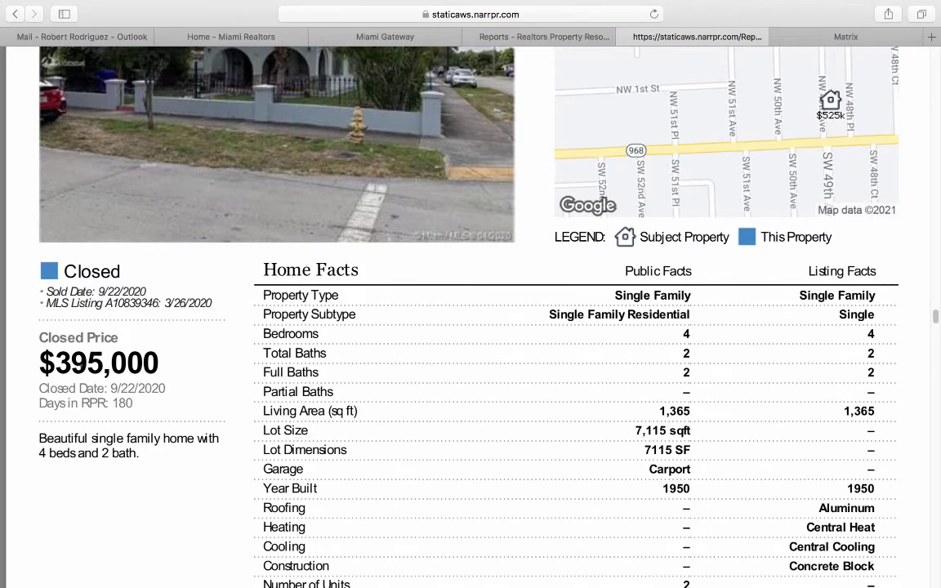
drag(112, 400, 134, 398)
scroll(199, 423, down, 20)
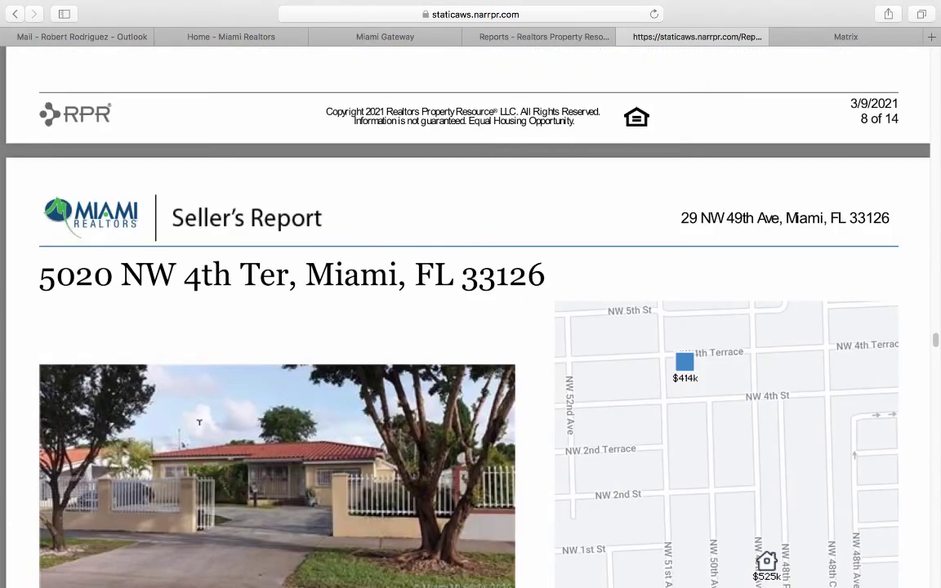
scroll(198, 422, down, 20)
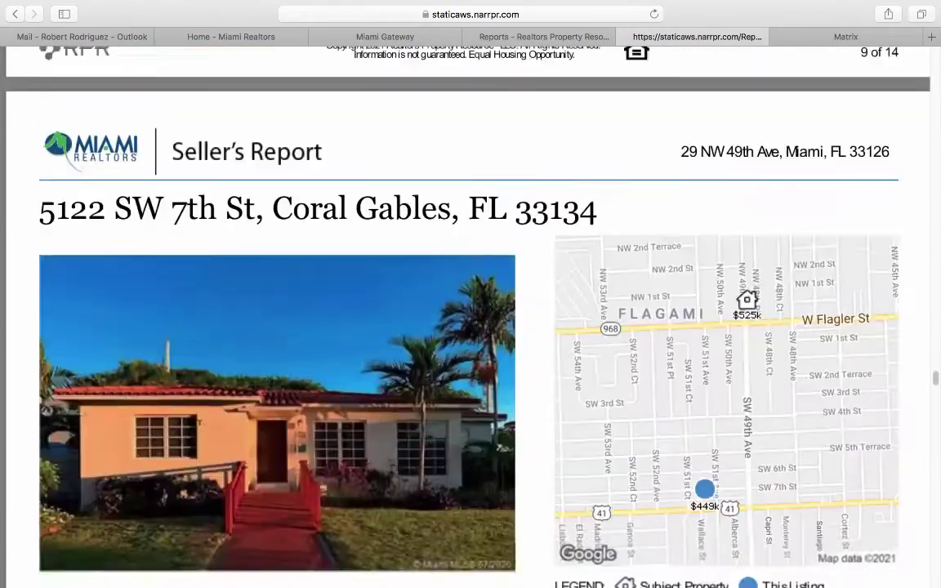
scroll(198, 423, down, 20)
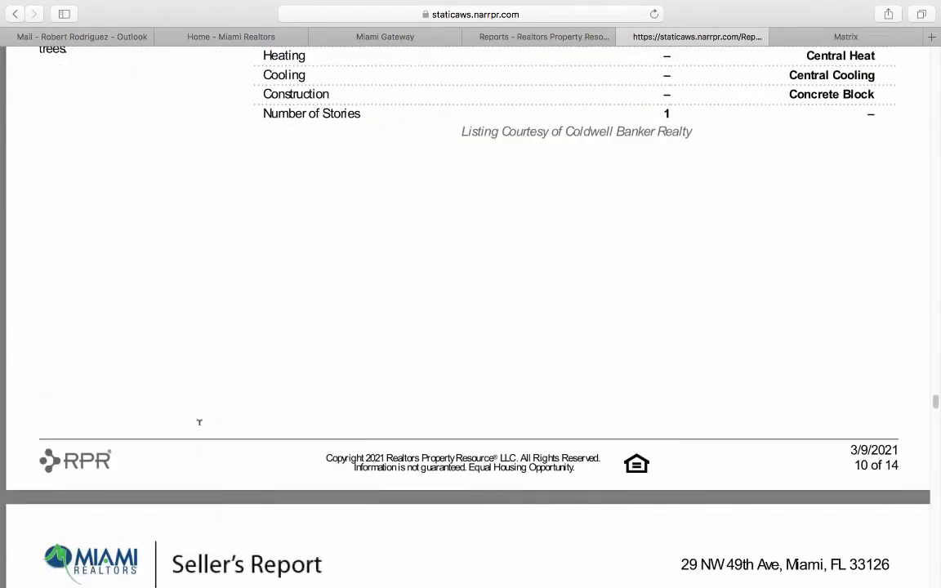
scroll(198, 422, down, 16)
scroll(199, 423, down, 20)
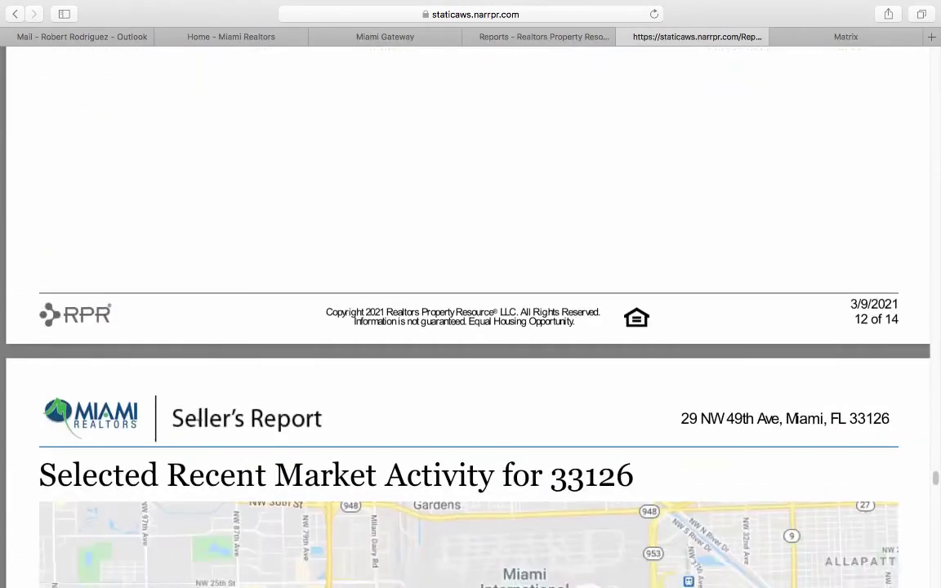
scroll(199, 423, down, 12)
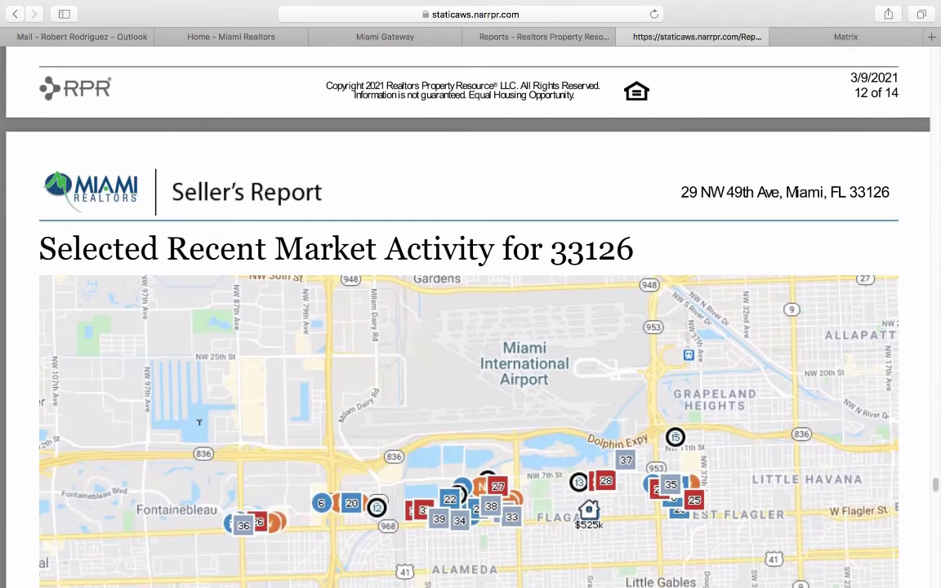
scroll(198, 422, down, 4)
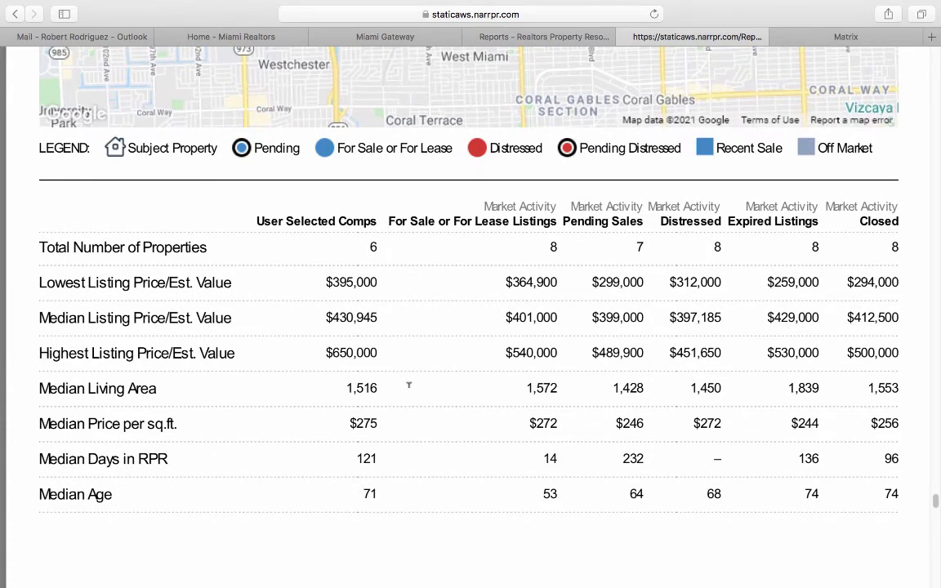
scroll(280, 458, down, 20)
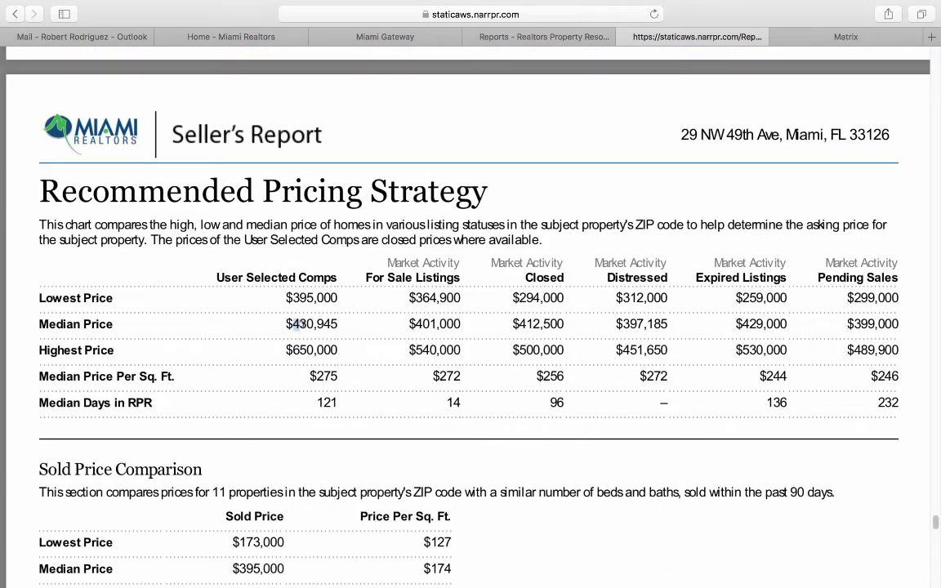
drag(292, 324, 331, 325)
scroll(372, 380, down, 8)
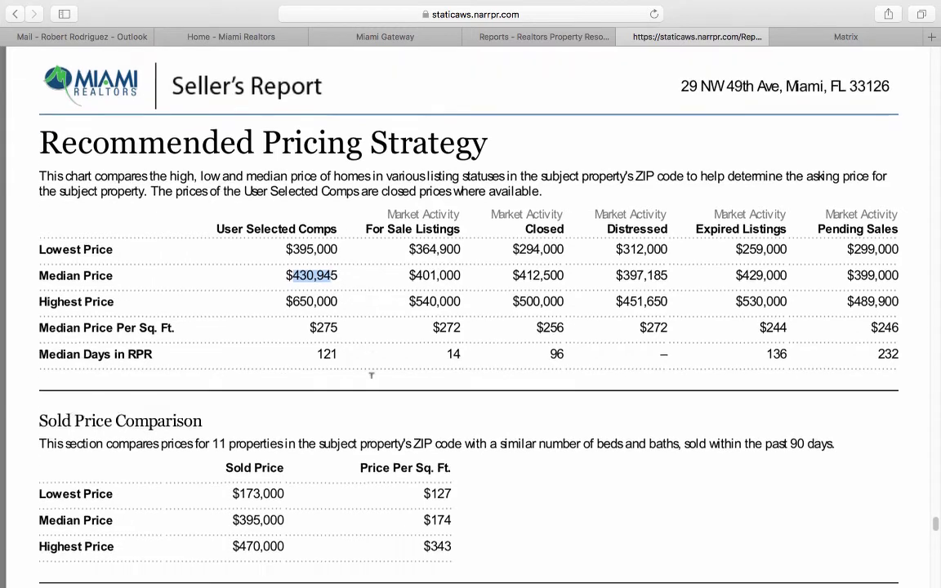
drag(373, 390, 452, 385)
scroll(454, 386, down, 2)
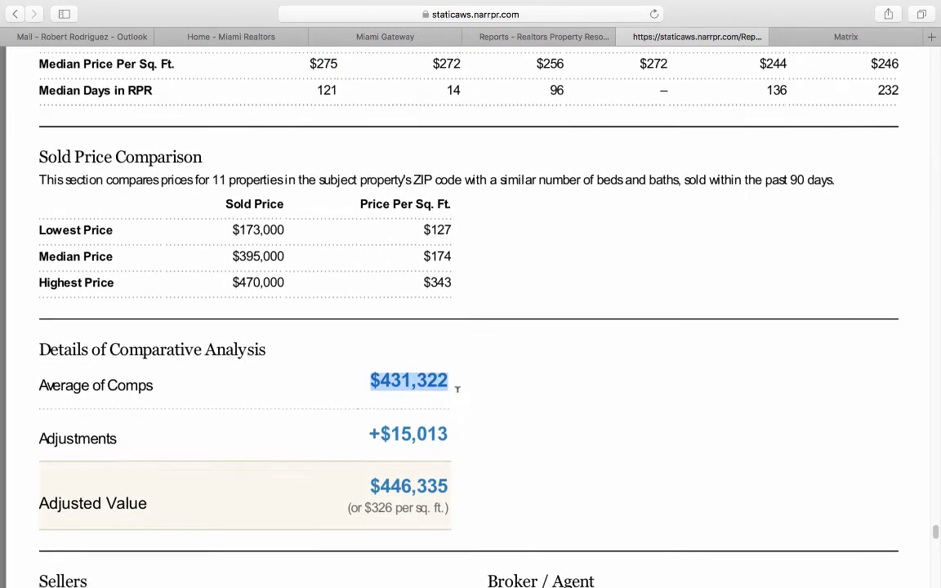
click(389, 404)
drag(389, 404, 449, 399)
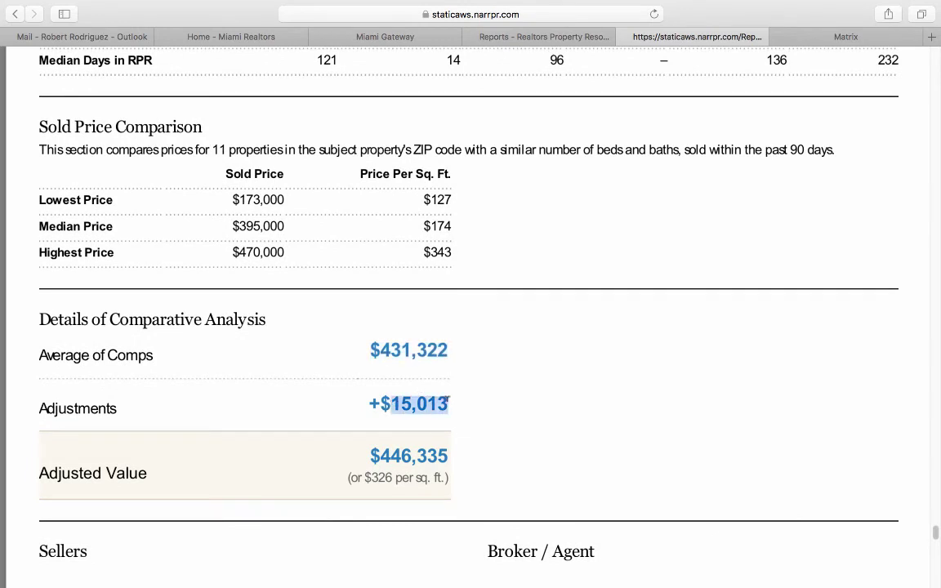
drag(379, 460, 451, 454)
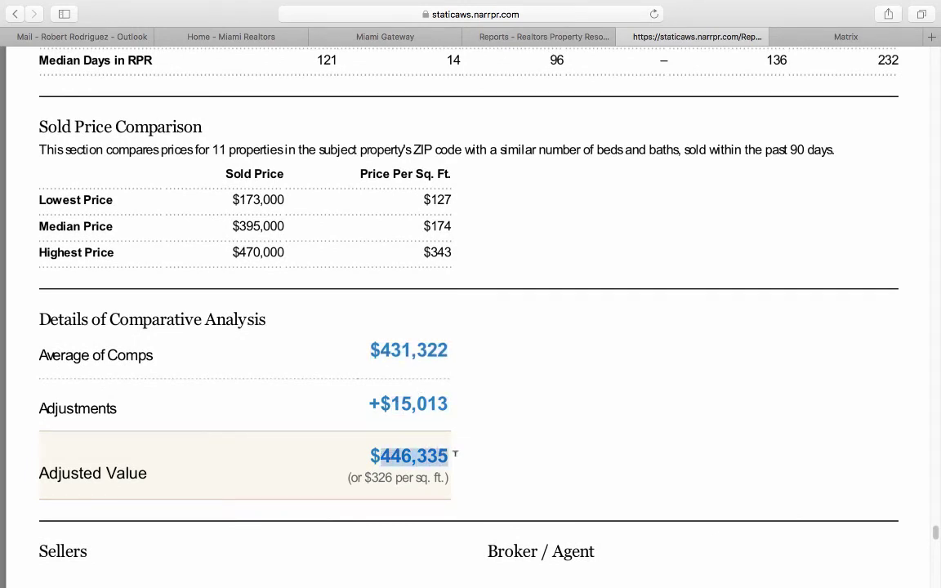
Close the report PDF tab and collapse the Seller's Report options to list all report types.
scroll(460, 447, down, 15)
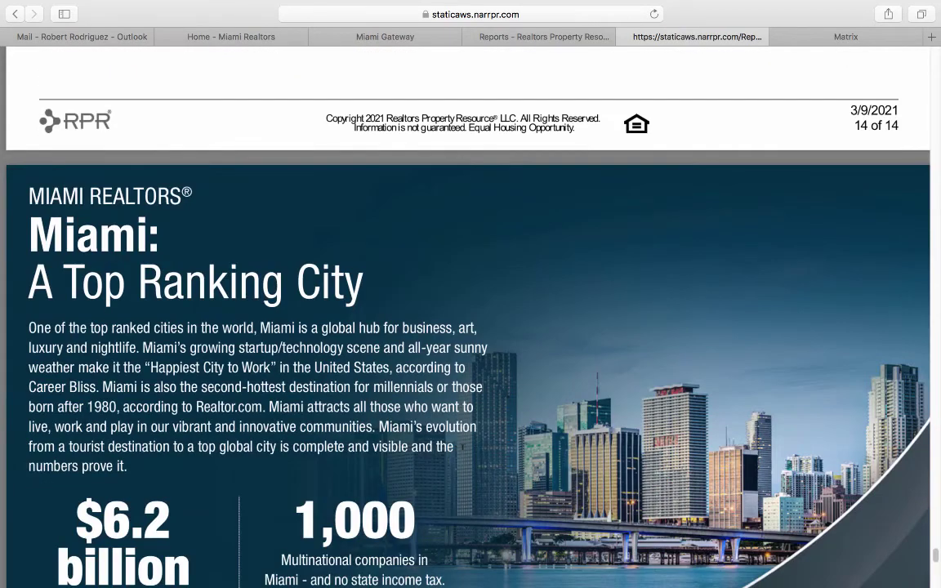
scroll(465, 327, down, 5)
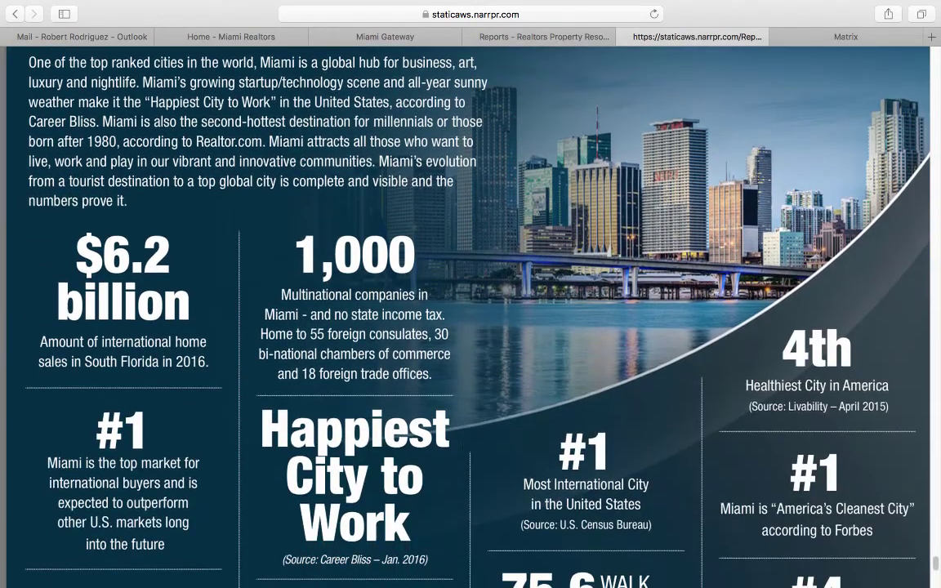
scroll(466, 318, down, 6)
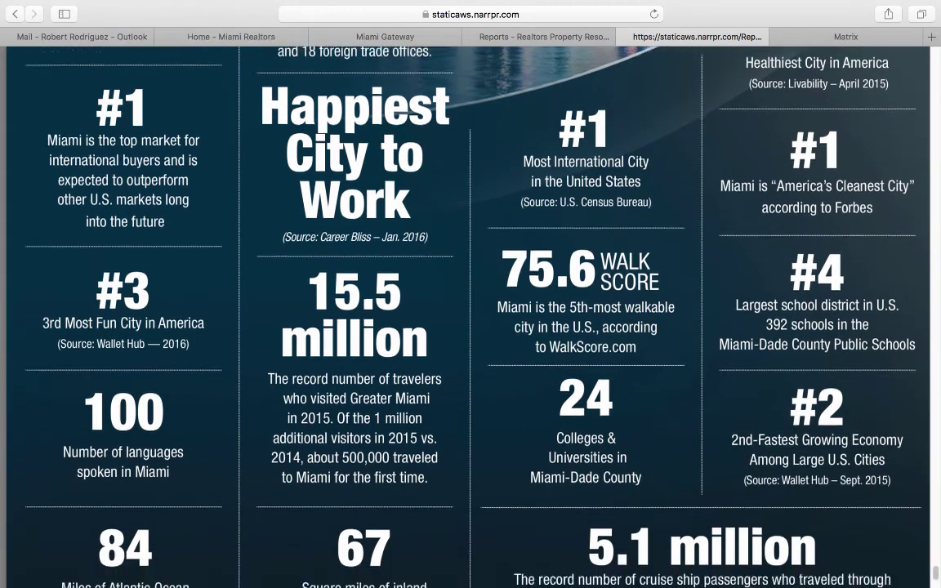
scroll(465, 319, down, 4)
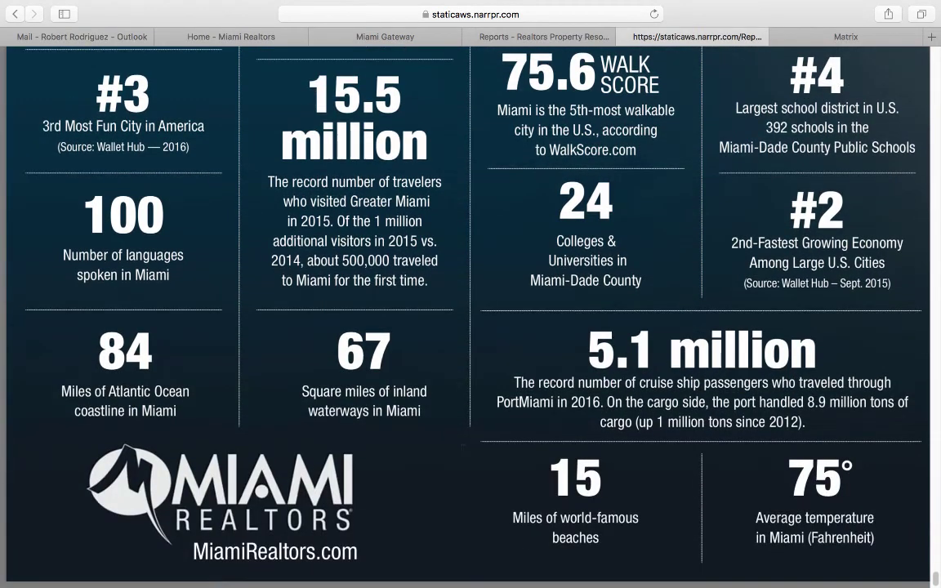
scroll(487, 462, up, 15)
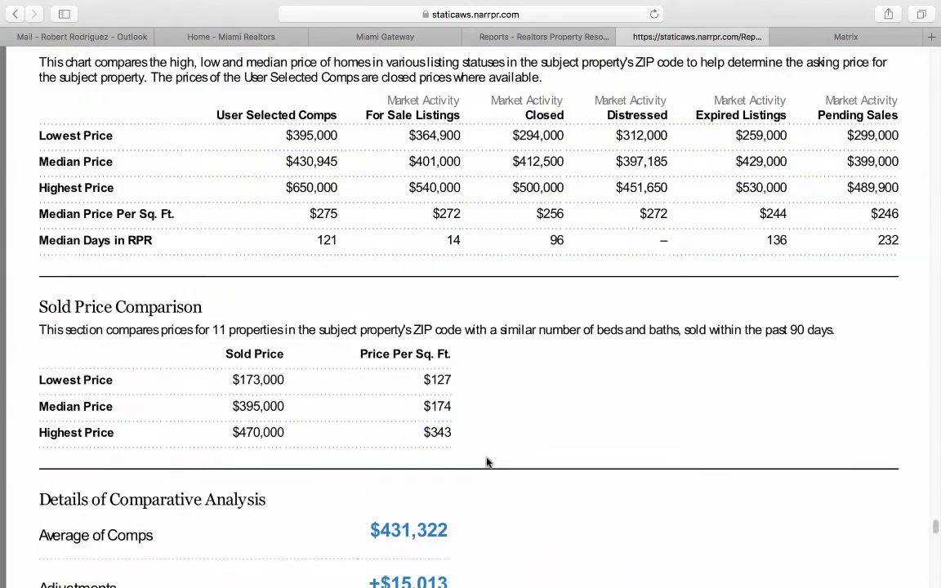
scroll(487, 462, up, 15)
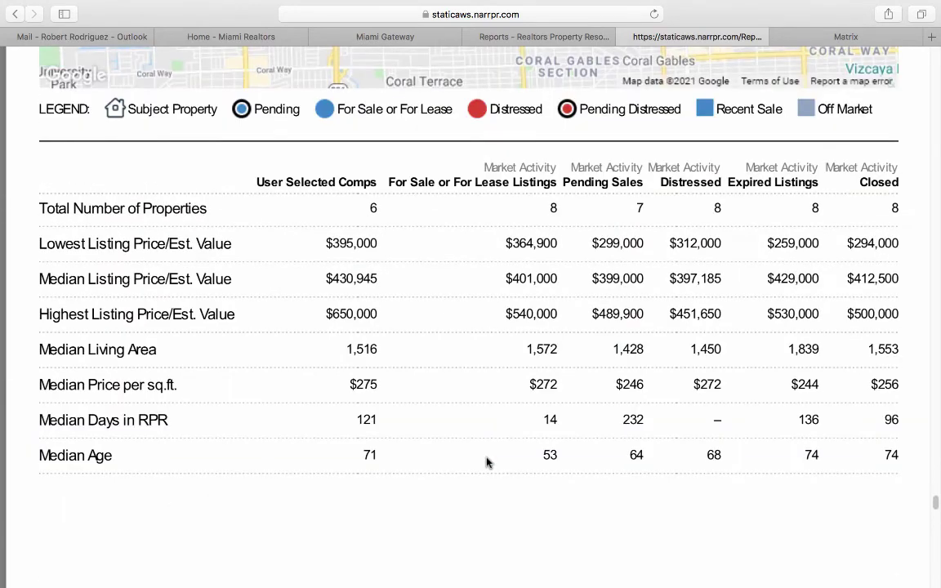
scroll(487, 462, up, 10)
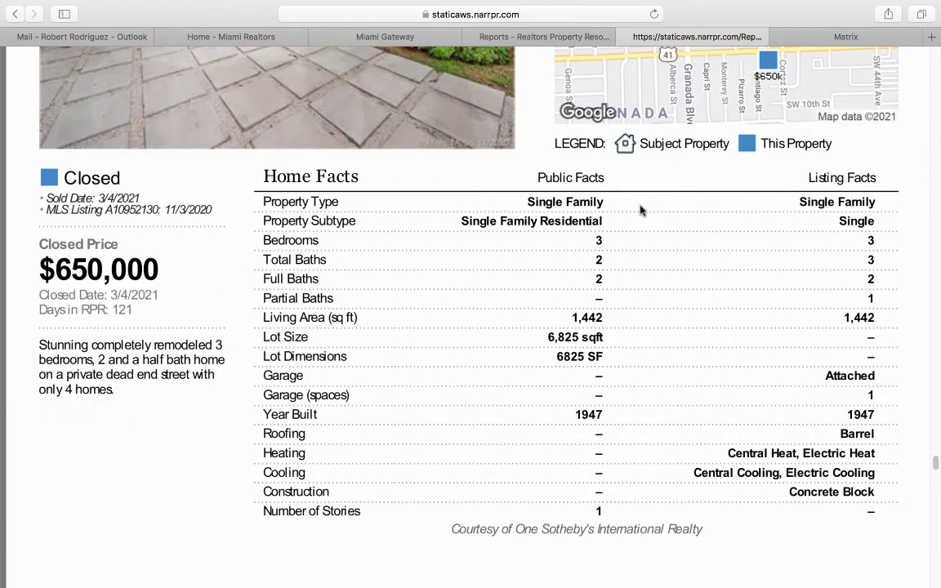
click(627, 36)
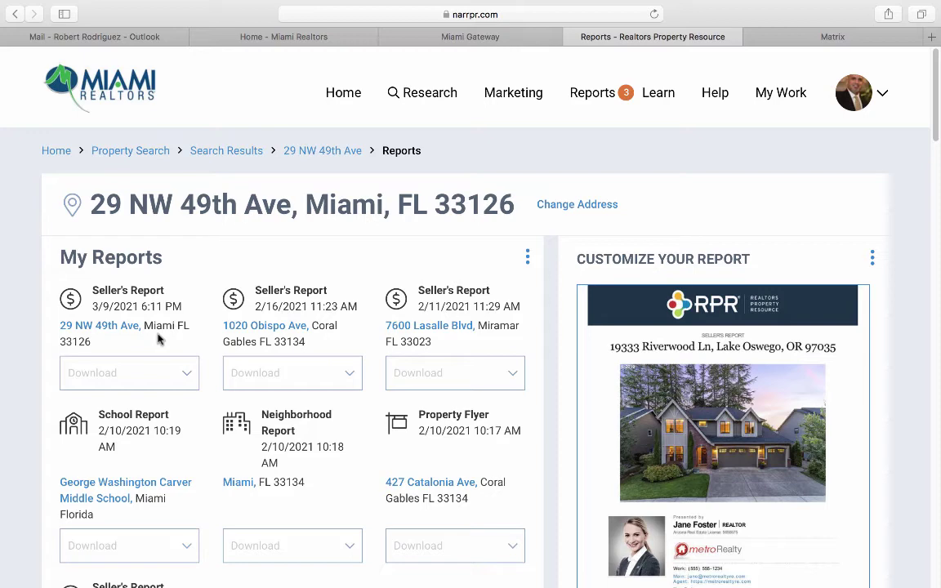
scroll(160, 339, down, 10)
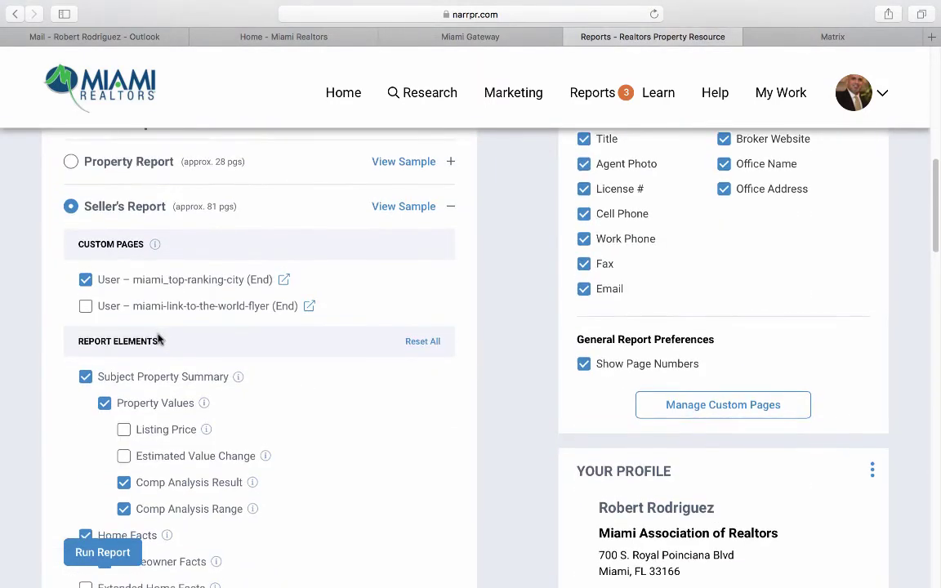
click(130, 205)
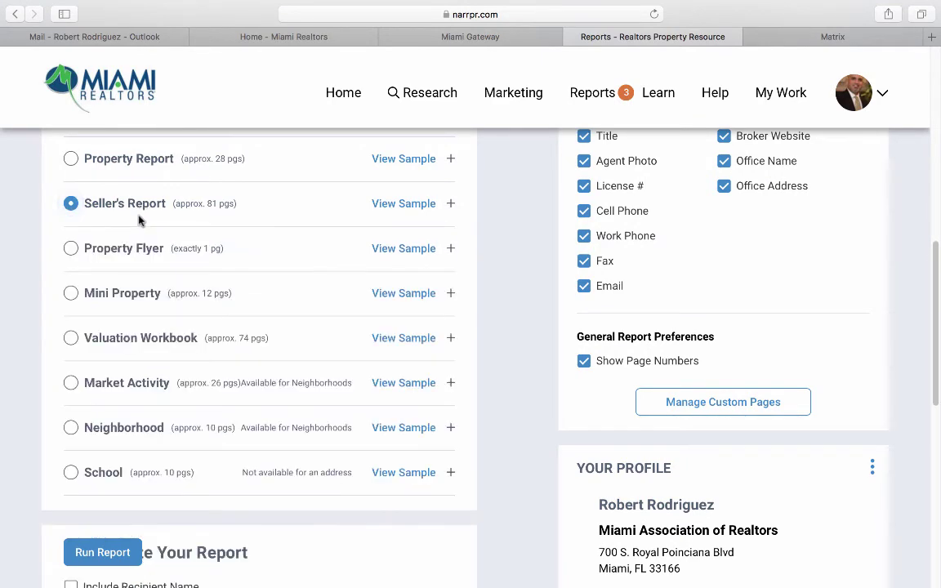
Run a Neighborhood Report for Miami 33126 excluding About RPR and Our Data, dismissing the notice.
click(71, 428)
scroll(76, 371, down, 4)
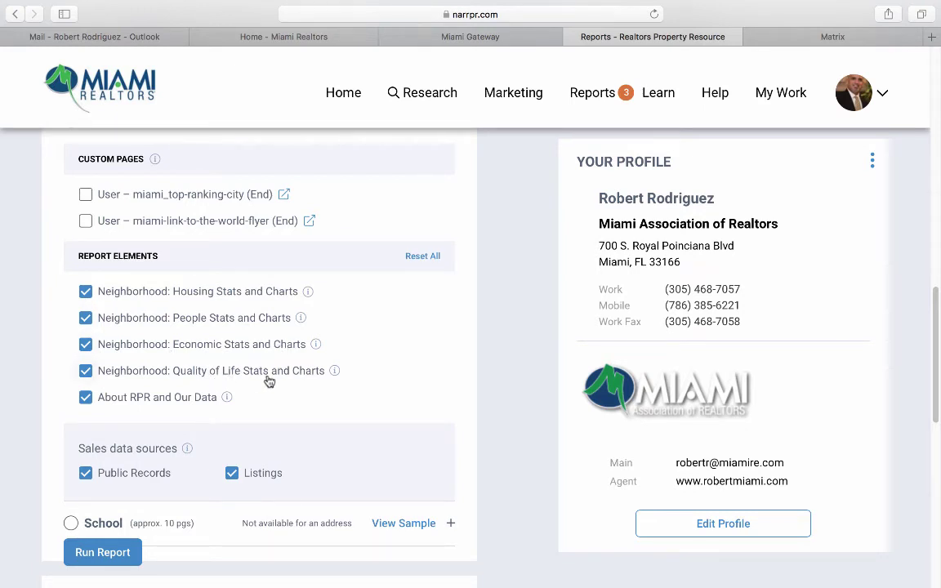
click(87, 397)
scroll(65, 410, down, 2)
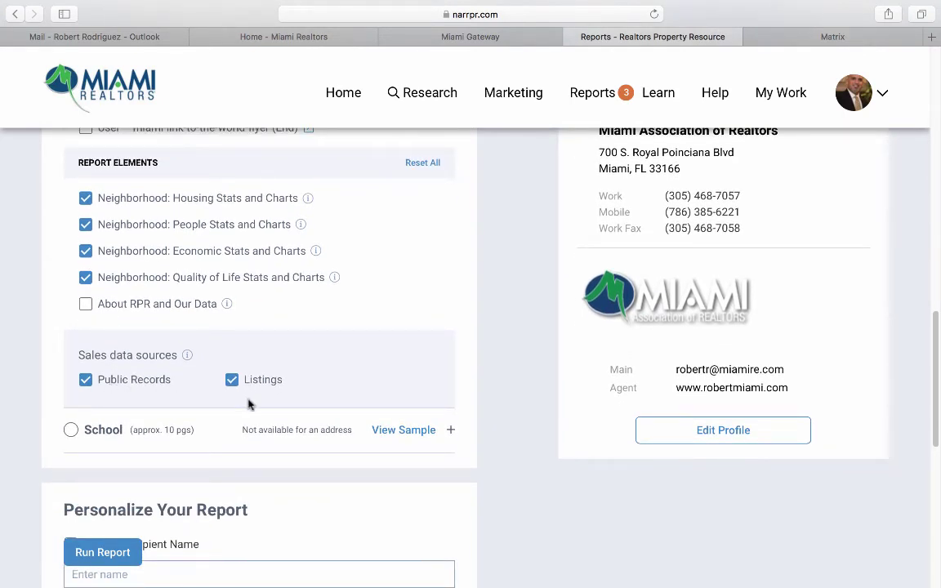
scroll(262, 397, down, 7)
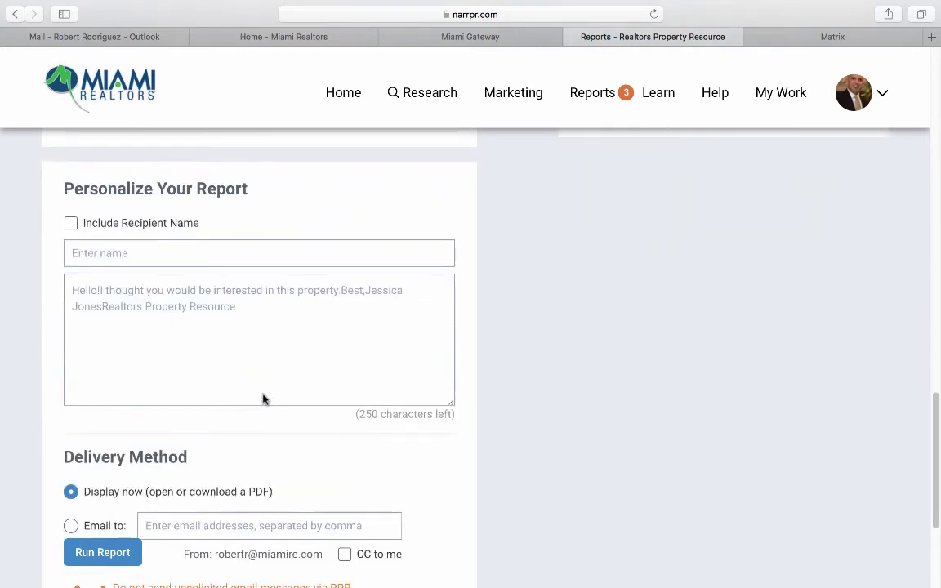
click(103, 553)
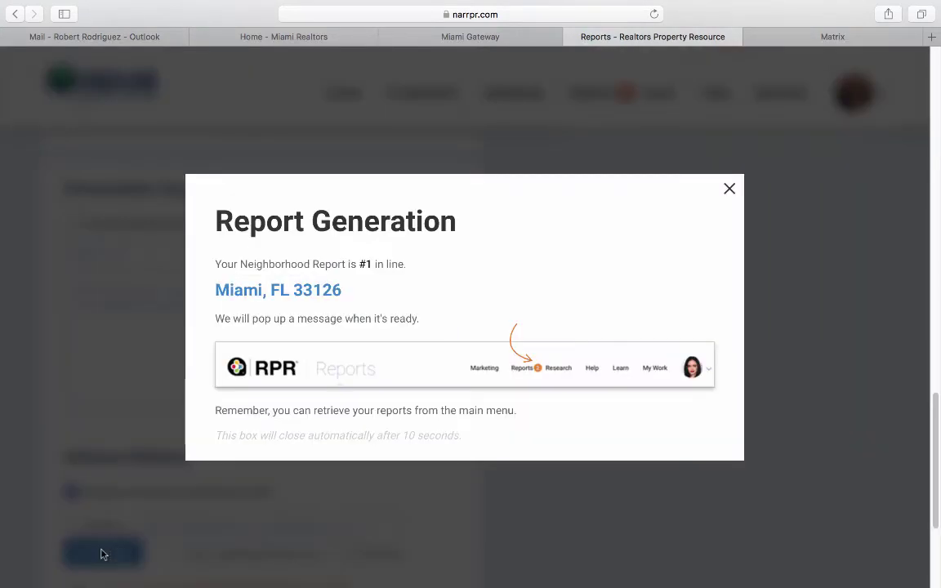
click(729, 188)
scroll(149, 368, up, 5)
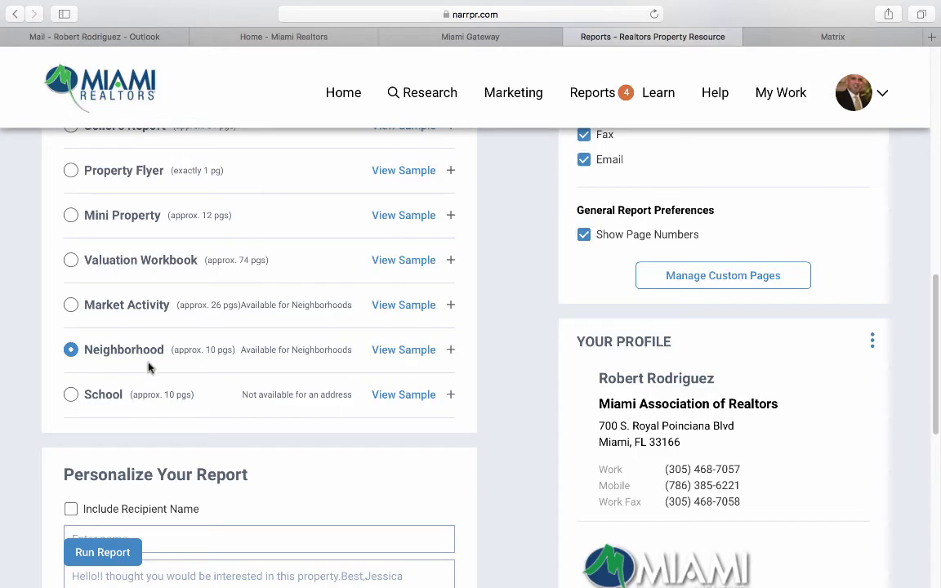
Choose the School report type for Coral Gables Senior High School.
click(109, 397)
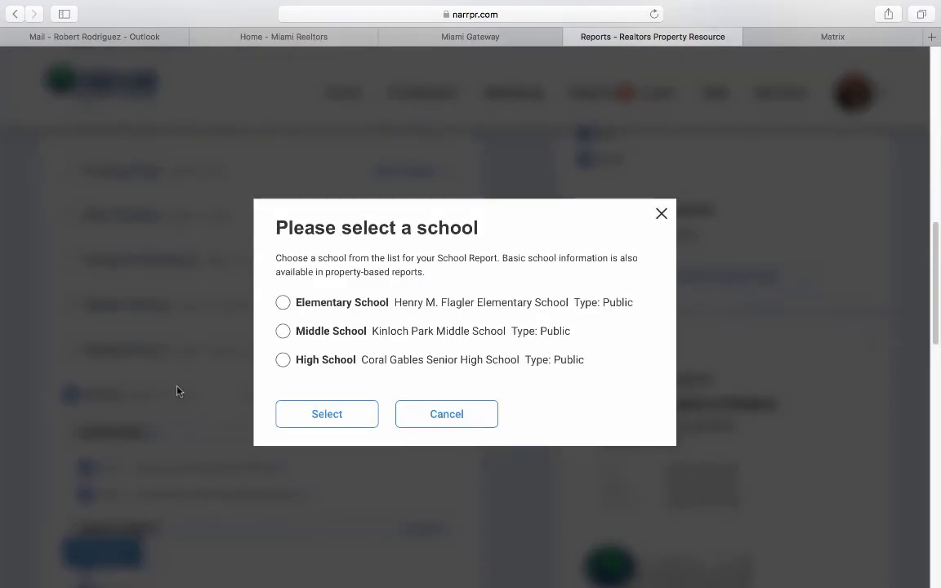
click(282, 361)
click(311, 413)
scroll(309, 412, down, 4)
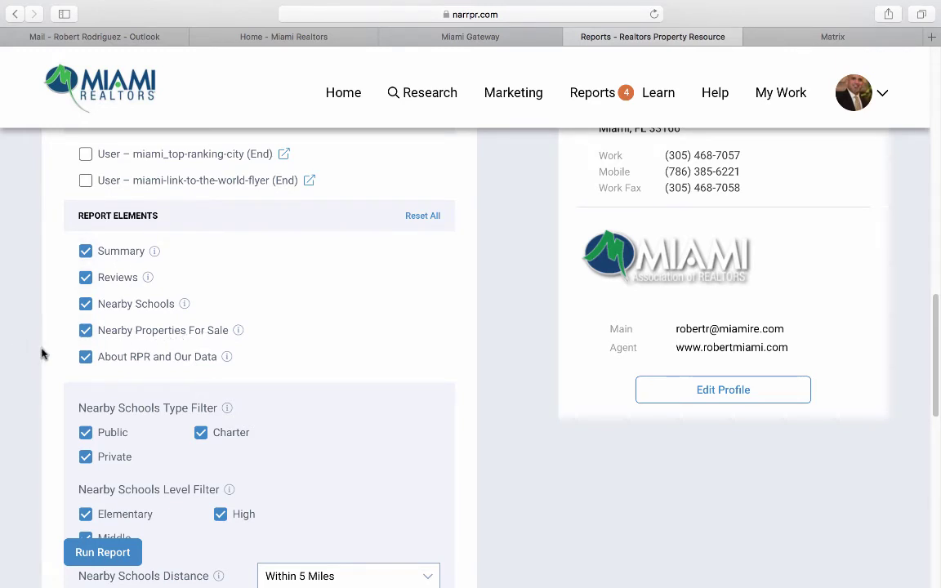
Leave out the About RPR and Our Data section and limit nearby schools to within 1 mile.
click(84, 357)
scroll(50, 371, down, 1)
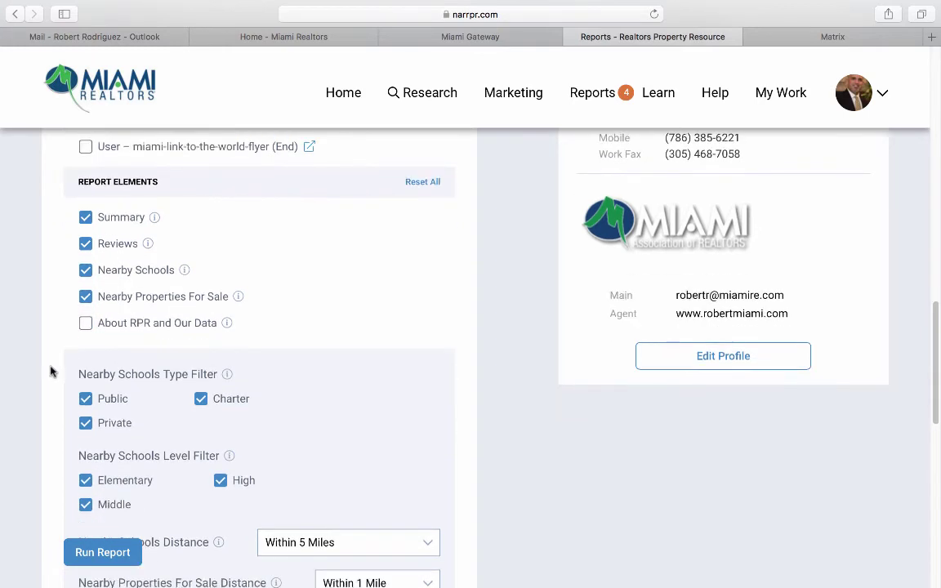
scroll(51, 371, down, 3)
scroll(54, 344, down, 1)
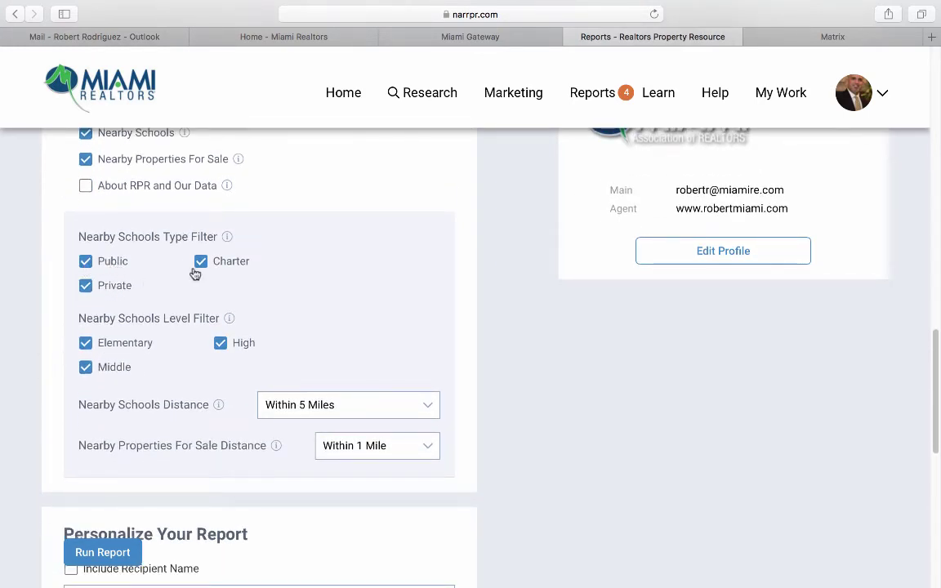
scroll(157, 351, down, 1)
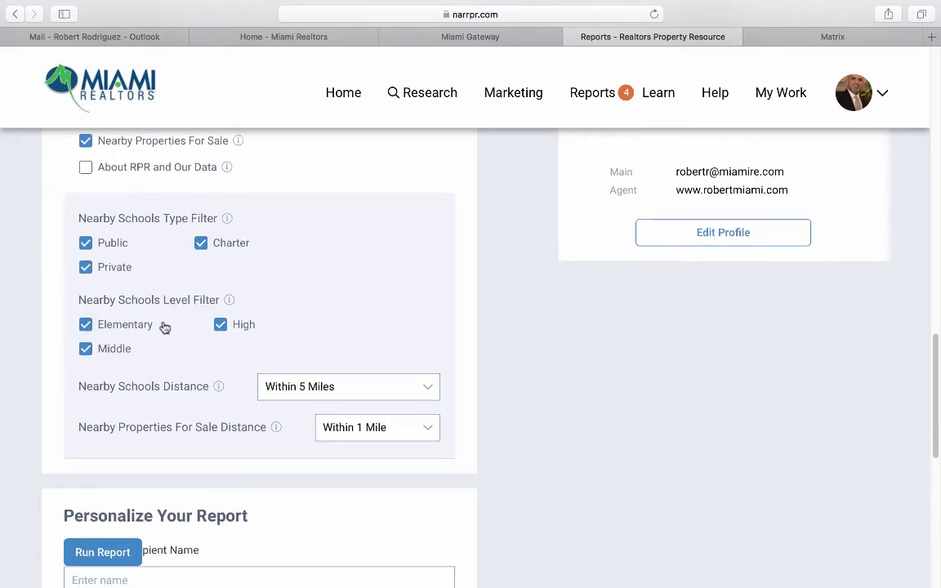
scroll(234, 331, down, 1)
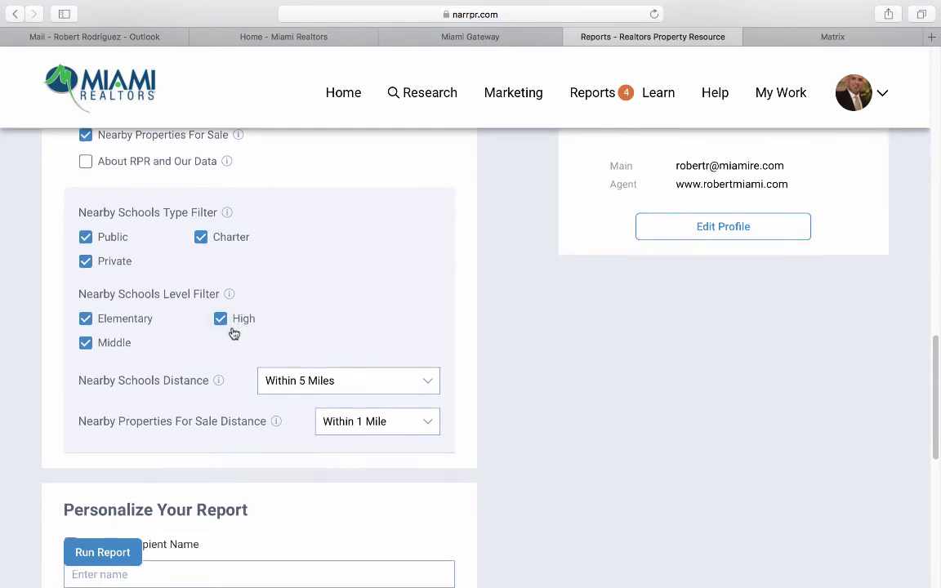
scroll(235, 334, down, 3)
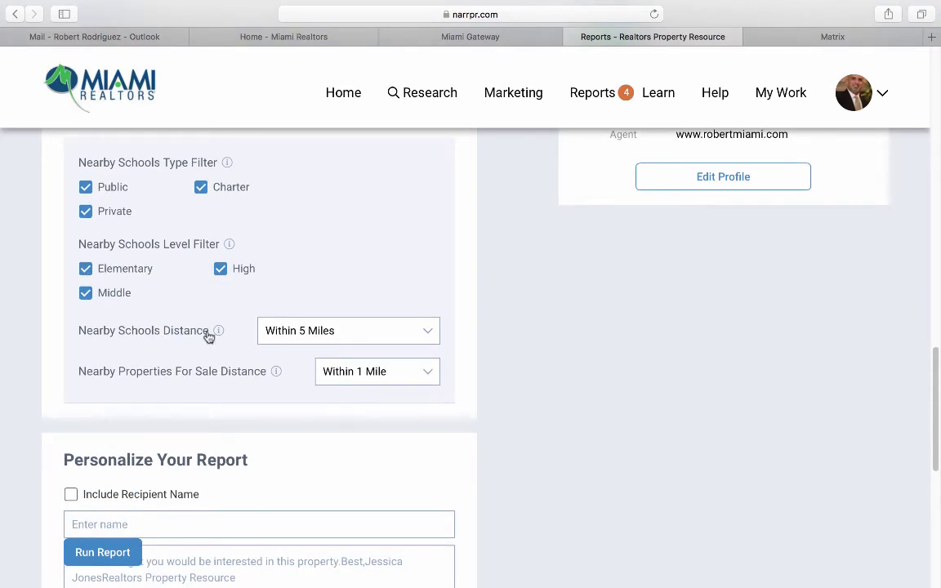
click(353, 333)
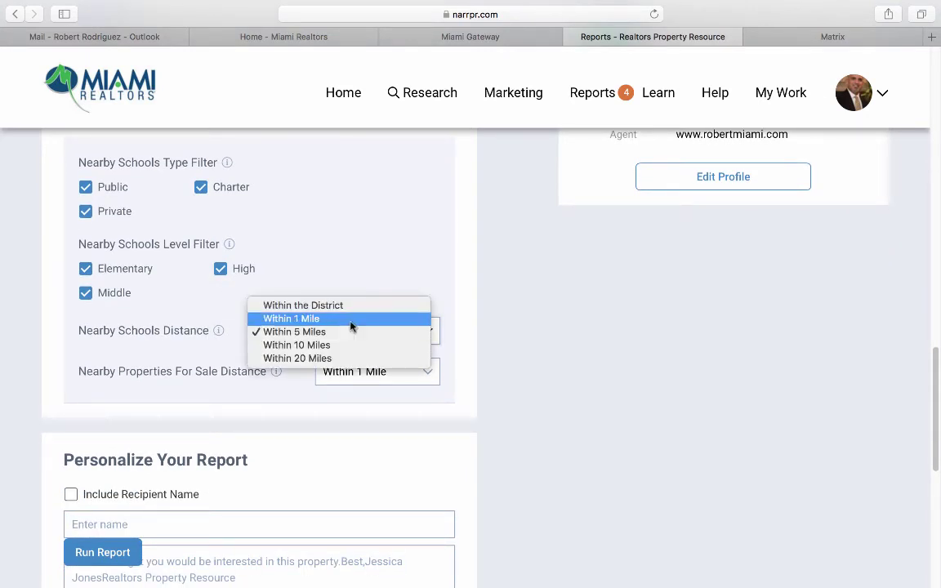
click(352, 320)
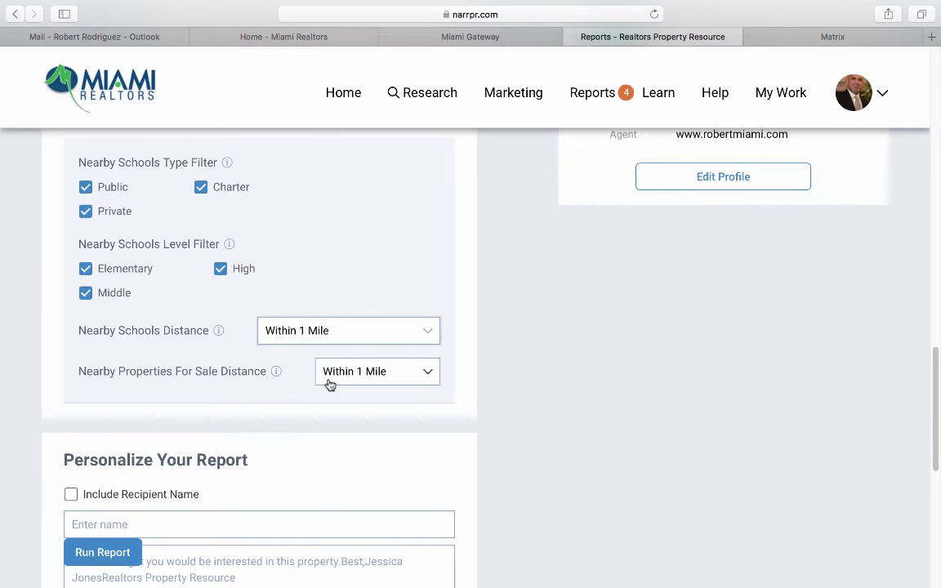
Run the School report and dismiss the generation notice.
scroll(110, 491, down, 2)
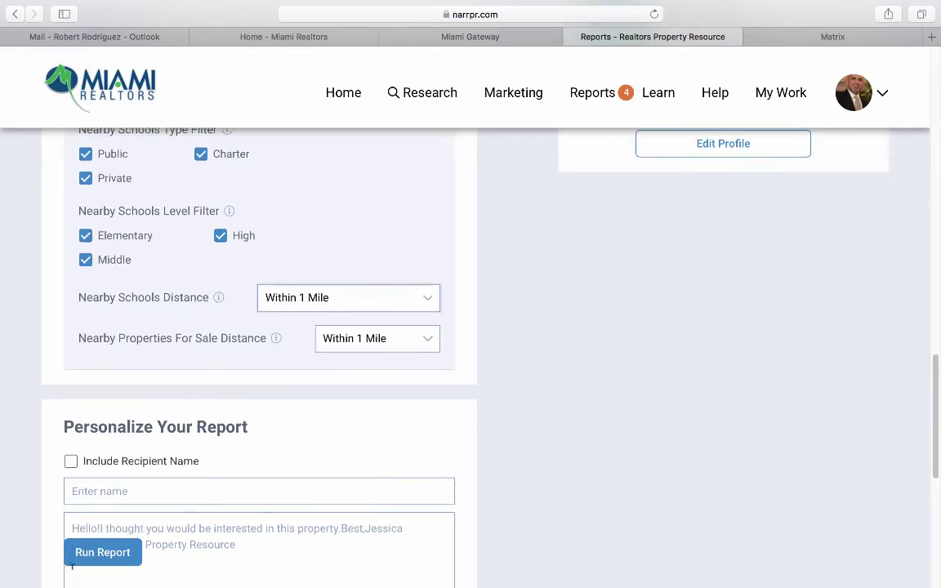
click(82, 554)
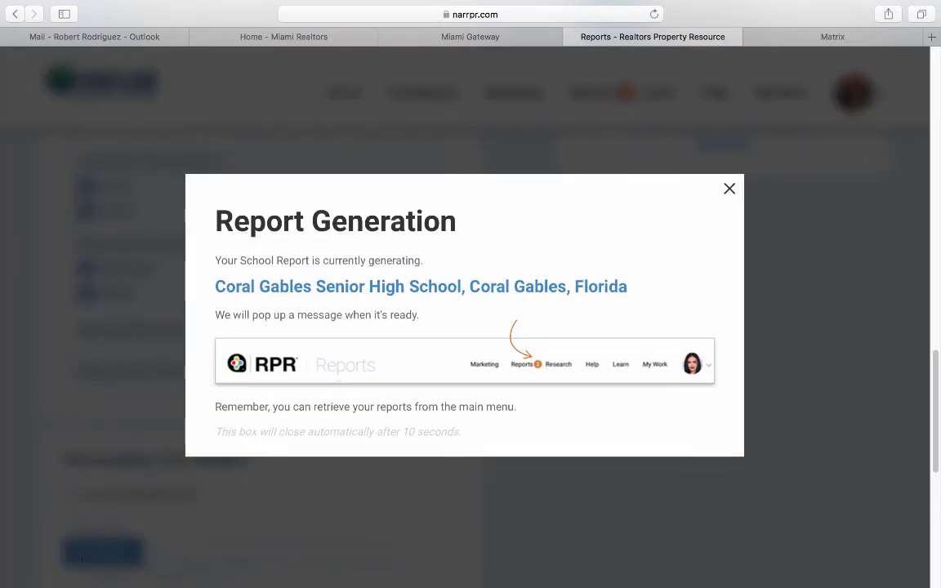
click(86, 562)
Choose the Market Activity report type and leave out the About RPR and Our Data section.
scroll(412, 407, up, 10)
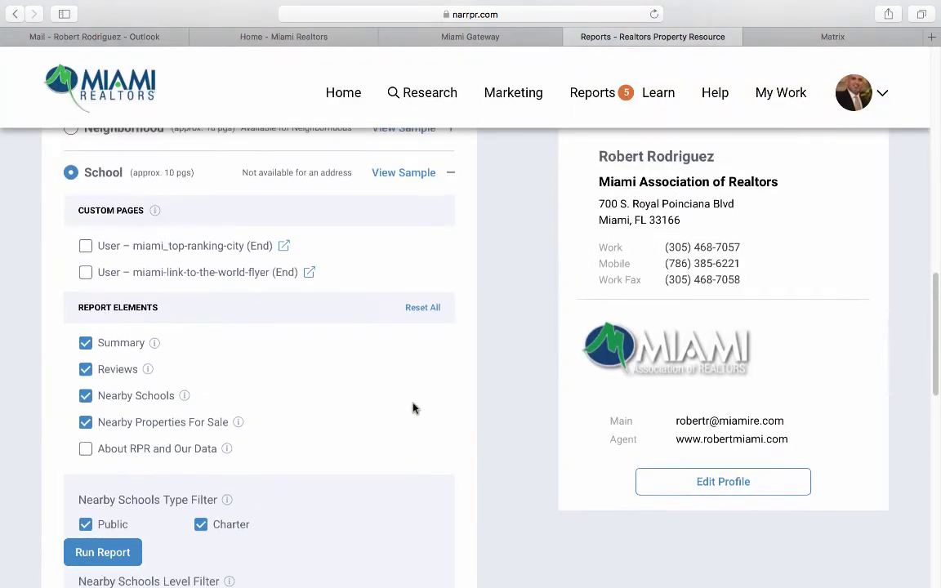
scroll(414, 408, up, 3)
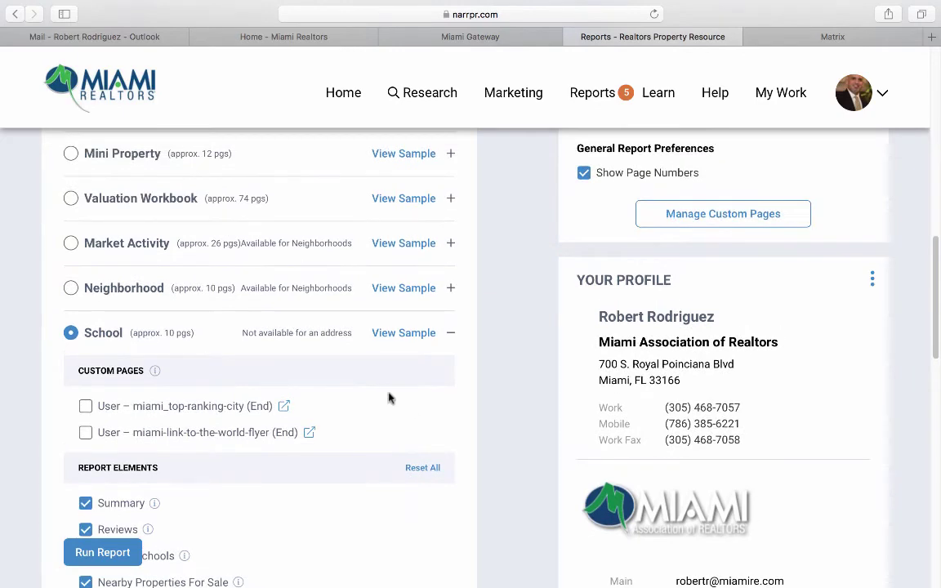
click(148, 248)
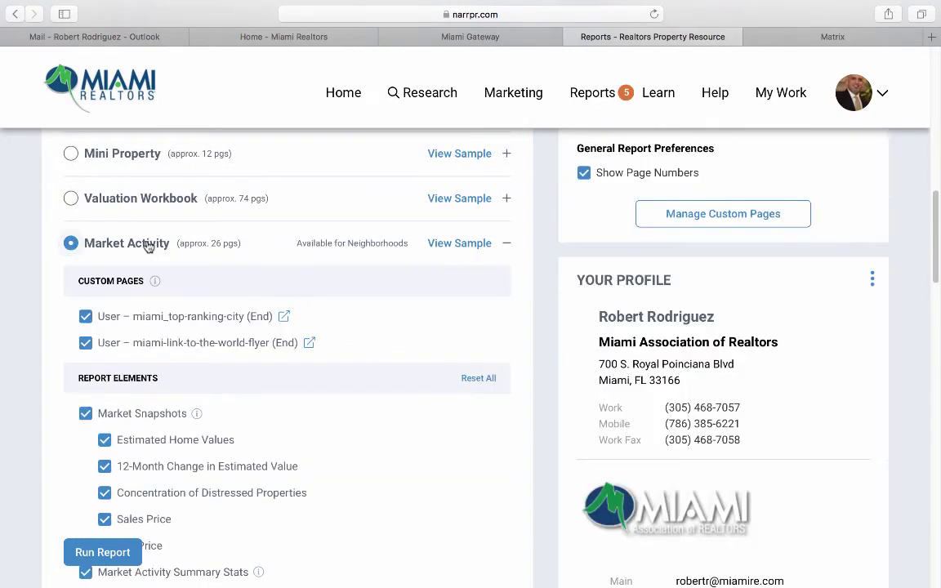
scroll(51, 384, down, 5)
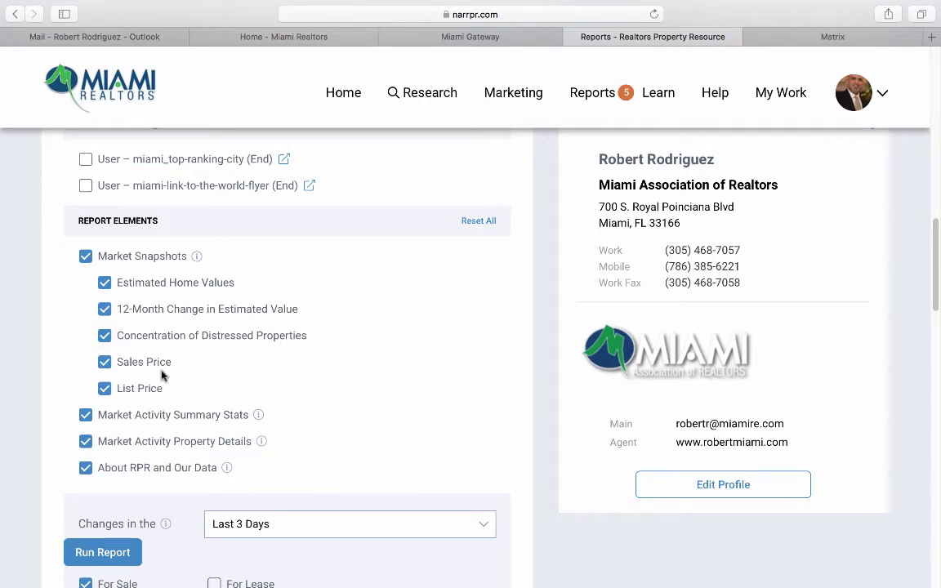
scroll(176, 392, down, 2)
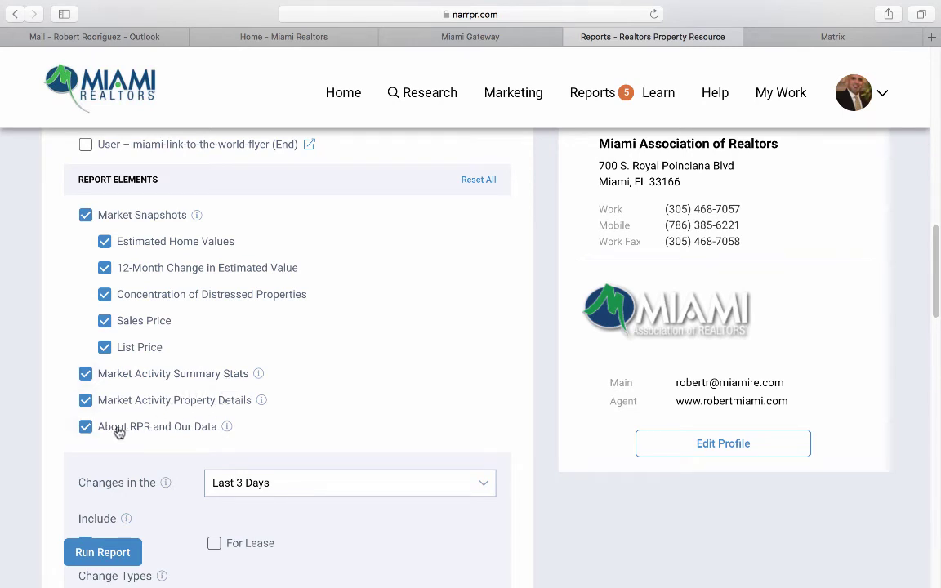
click(85, 426)
scroll(116, 429, down, 1)
scroll(117, 429, down, 3)
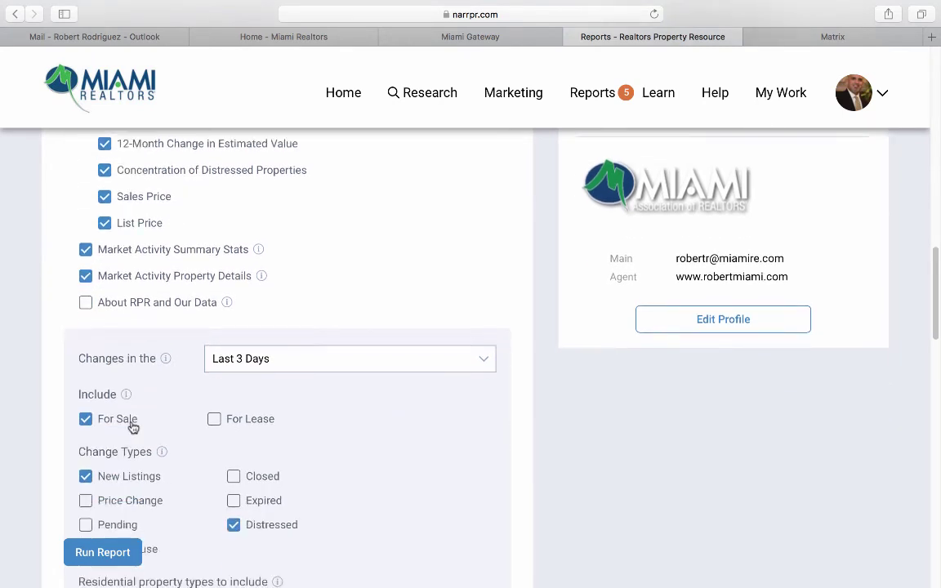
Cover last week's closed, expired, price-change and open-house changes, then run the report.
click(247, 336)
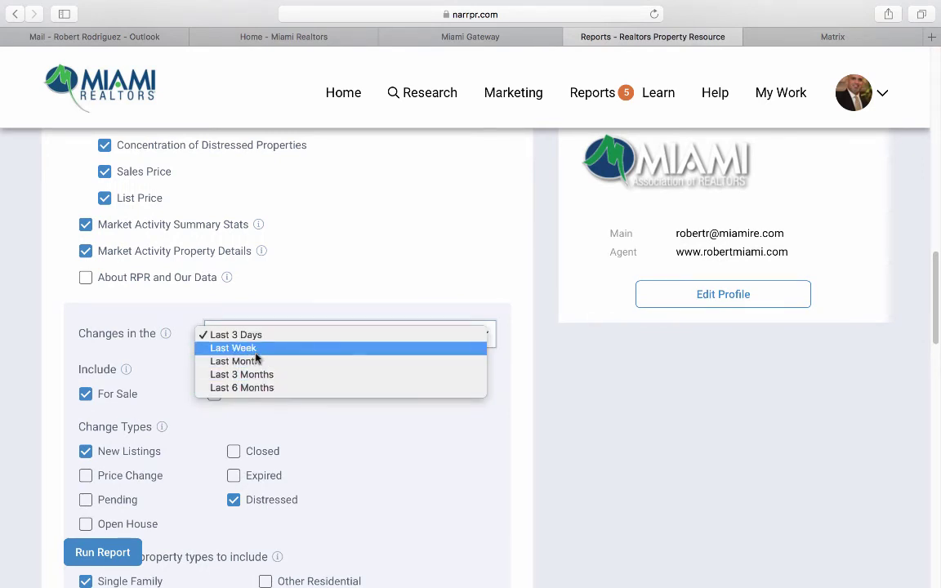
click(245, 349)
scroll(98, 341, down, 2)
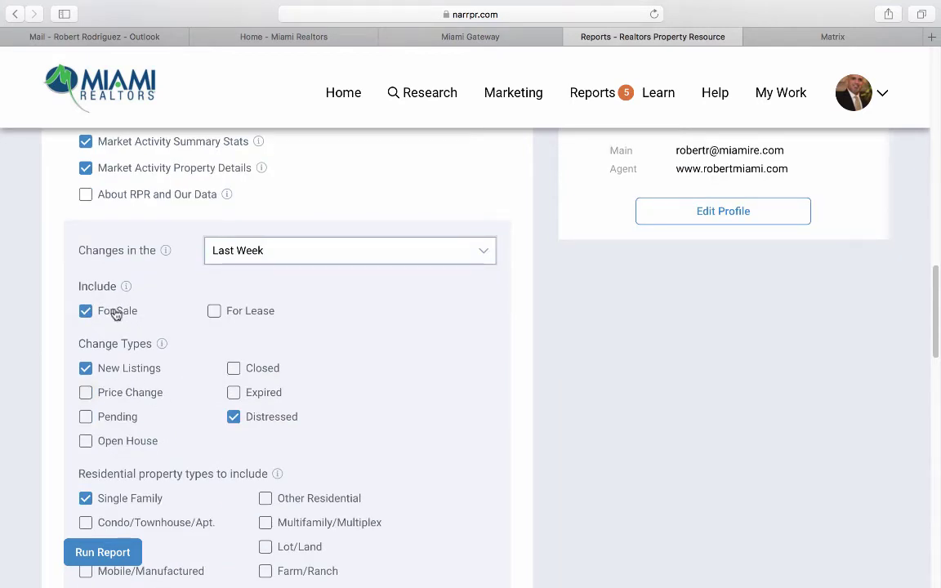
scroll(202, 360, down, 1)
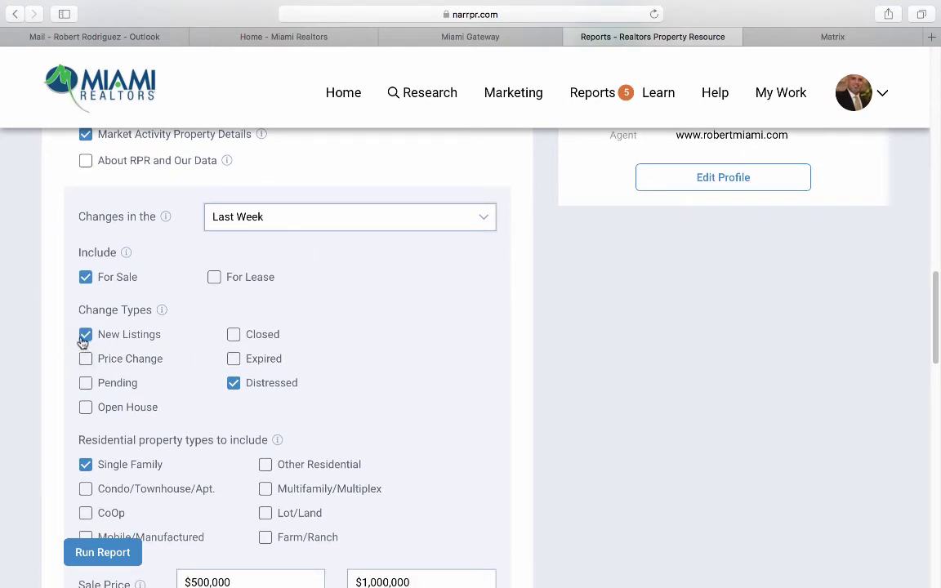
click(234, 335)
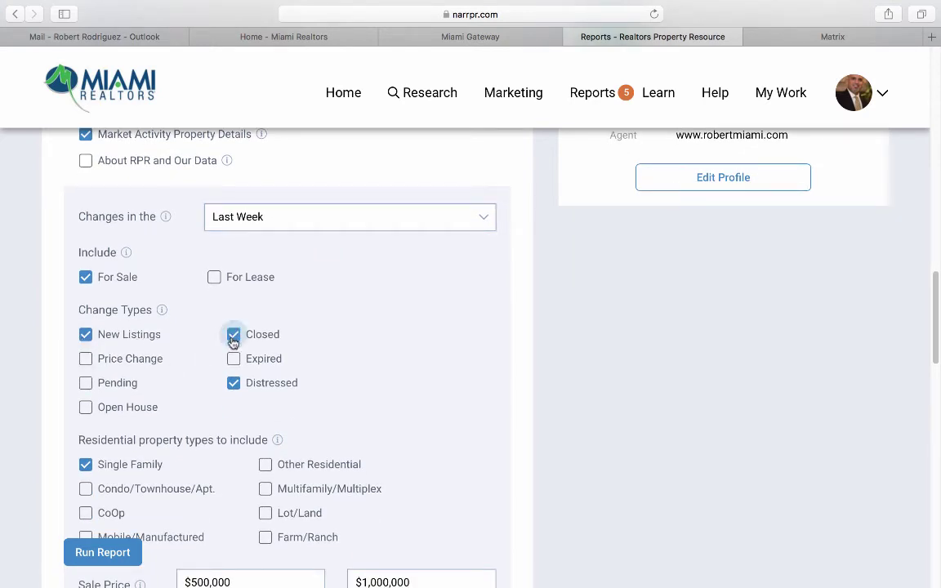
click(233, 359)
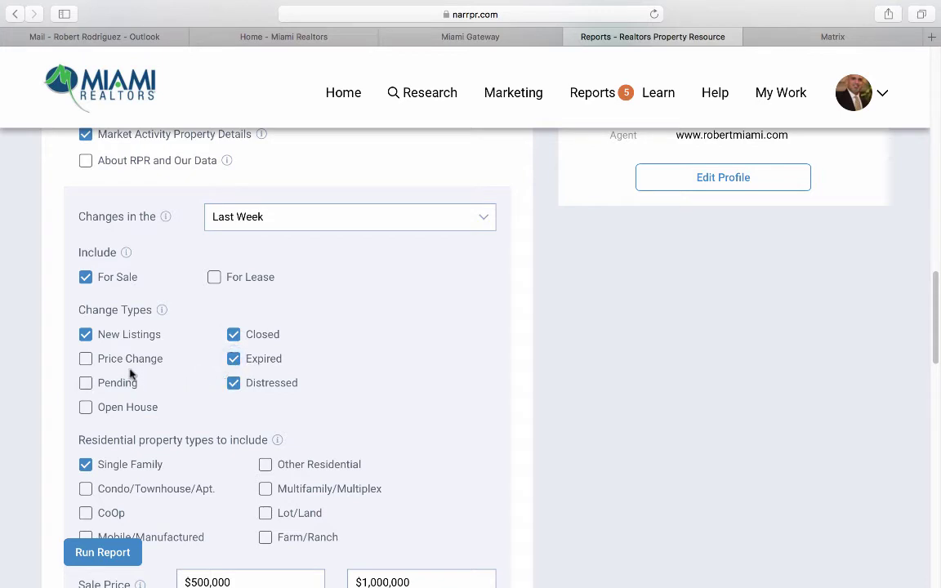
scroll(84, 390, down, 1)
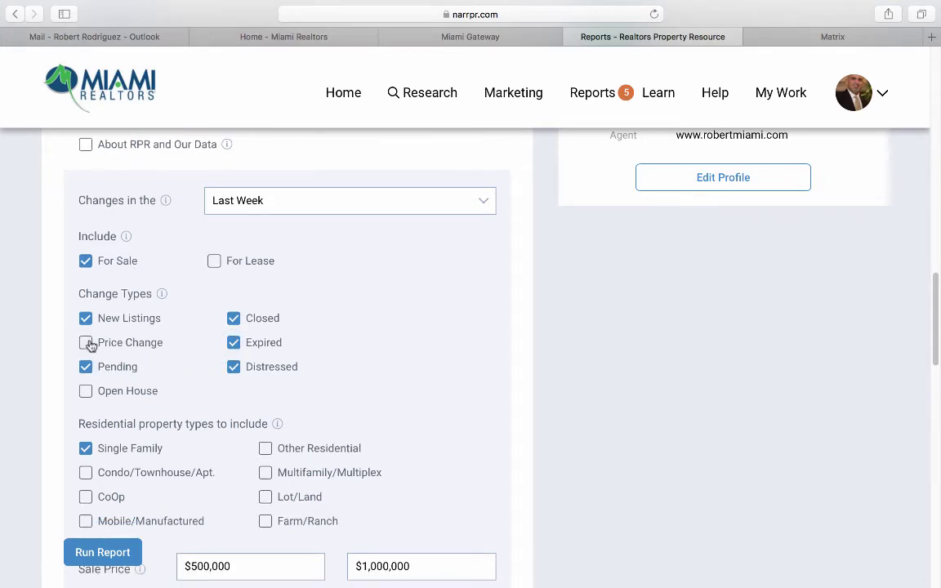
click(86, 343)
click(84, 390)
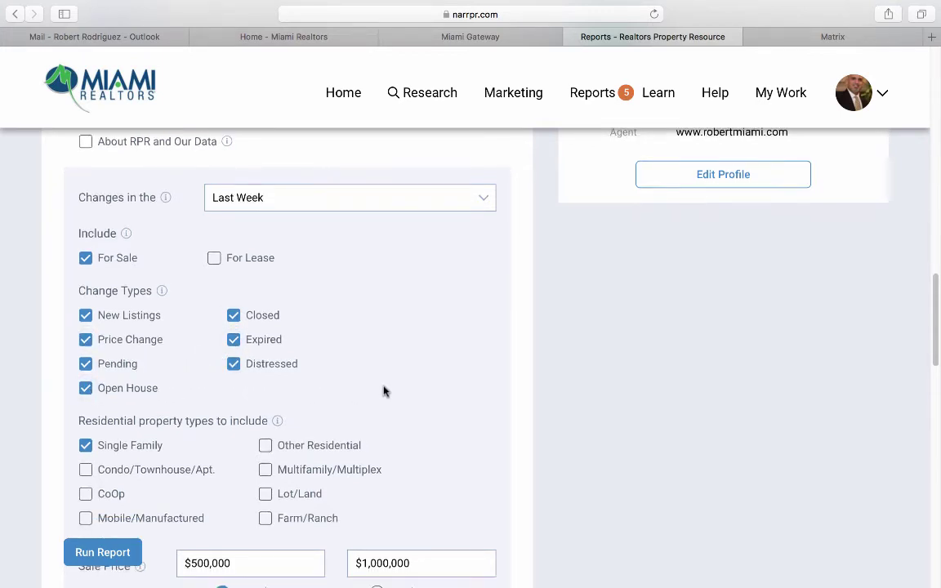
scroll(409, 387, down, 5)
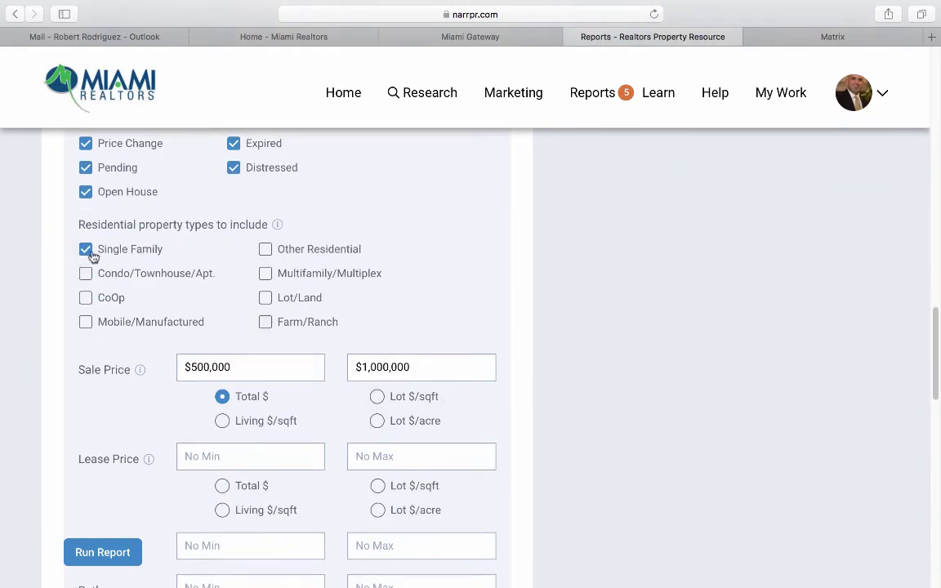
scroll(135, 359, down, 2)
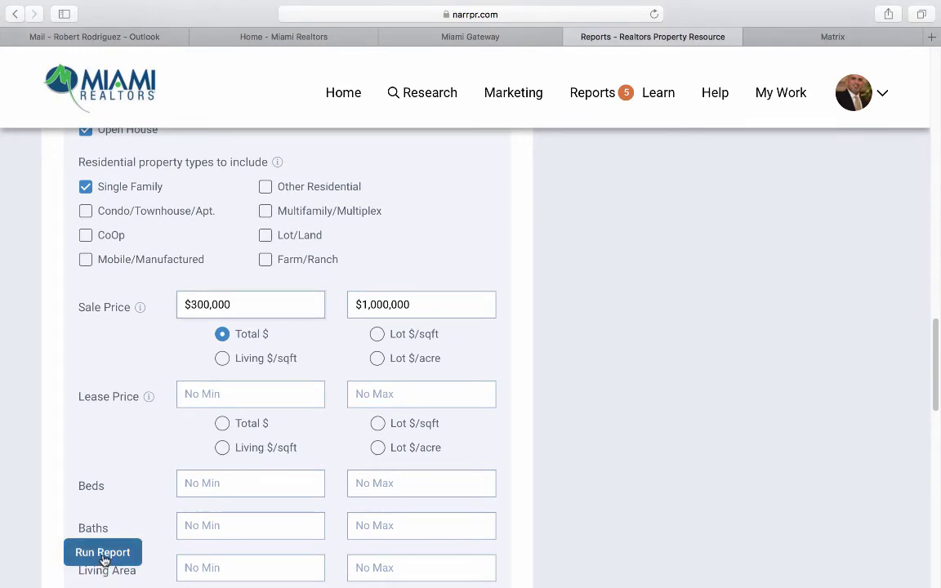
click(104, 562)
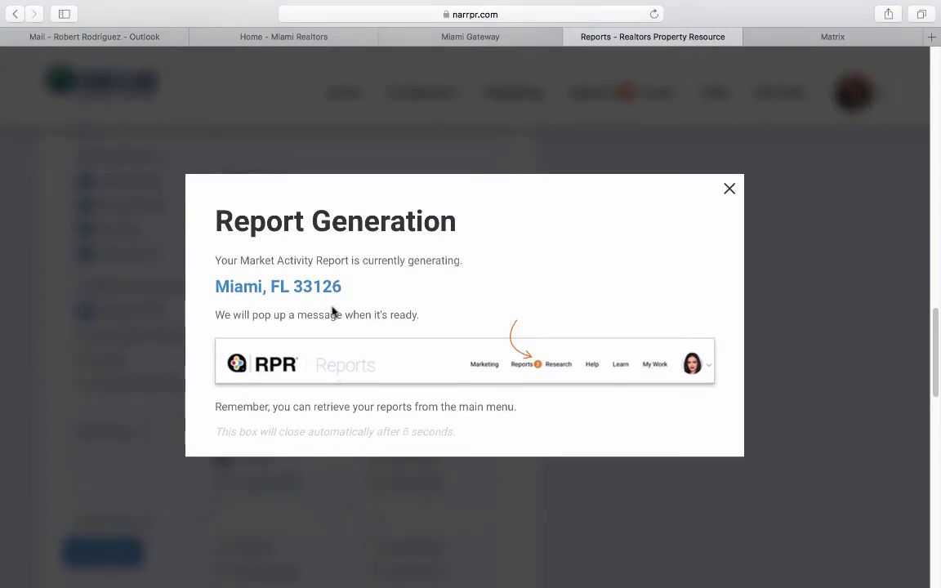
Dismiss the generation notice and open the finished Miami 33126 Neighborhood Report in its own tab.
click(731, 190)
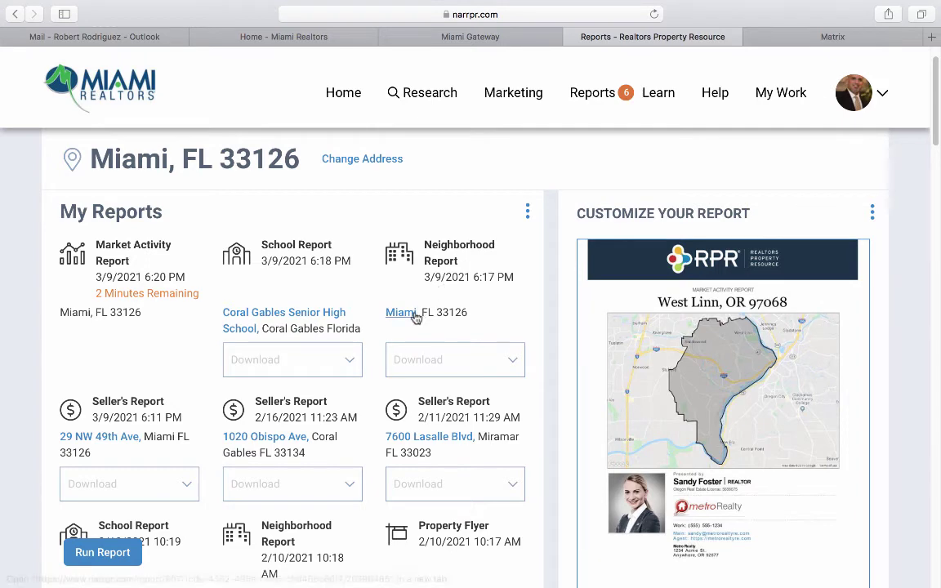
click(412, 314)
scroll(40, 405, down, 3)
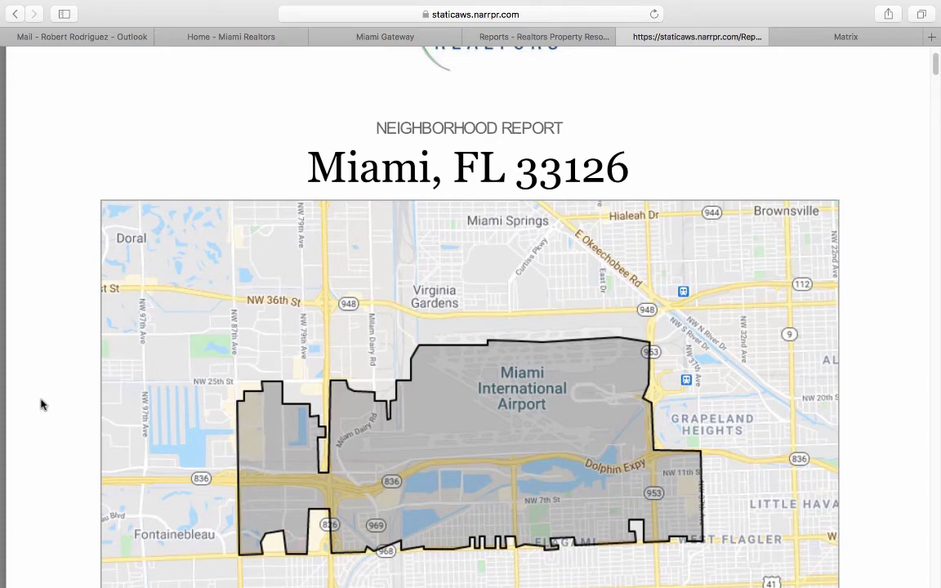
scroll(41, 405, down, 10)
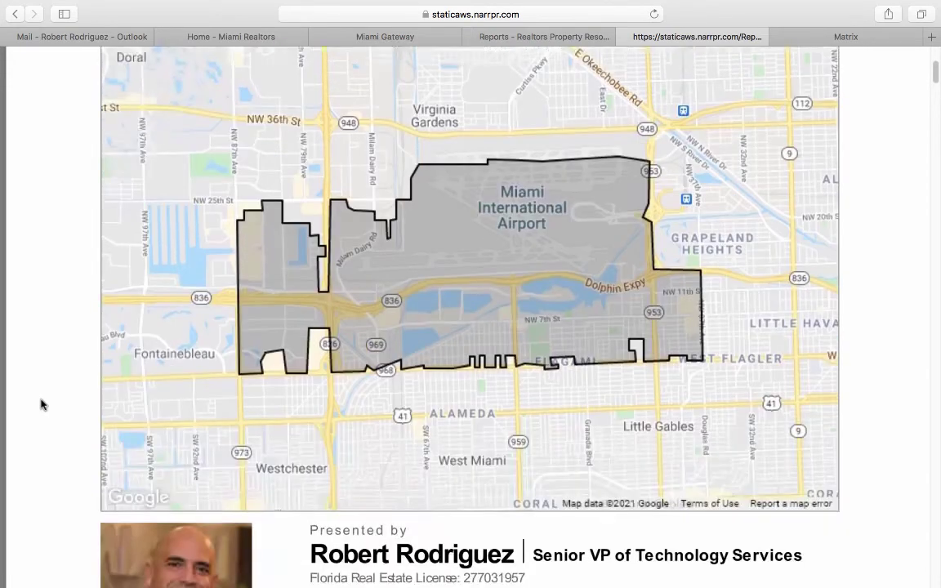
Scroll through the report's sold-home housing stats and charts.
scroll(42, 404, down, 15)
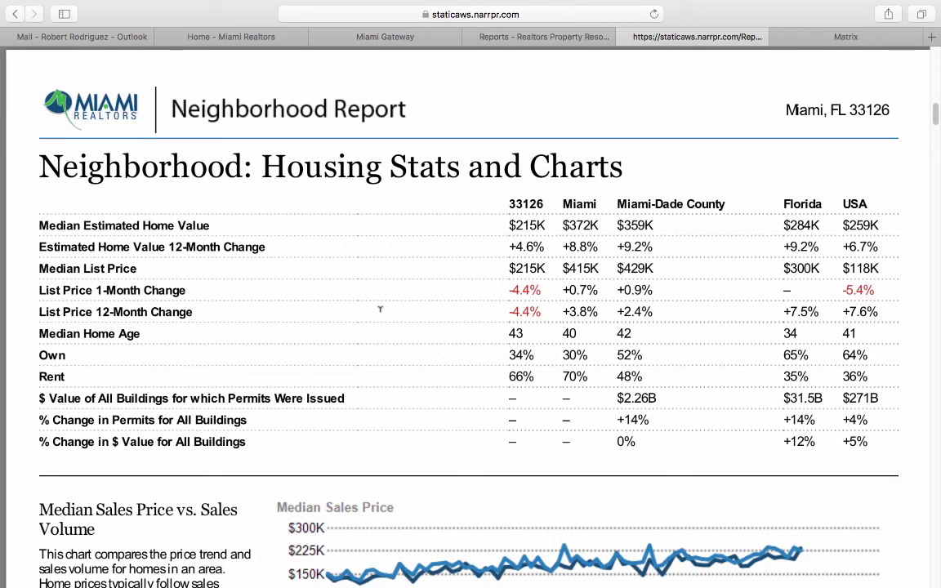
scroll(380, 309, down, 7)
scroll(380, 310, up, 7)
scroll(381, 314, down, 8)
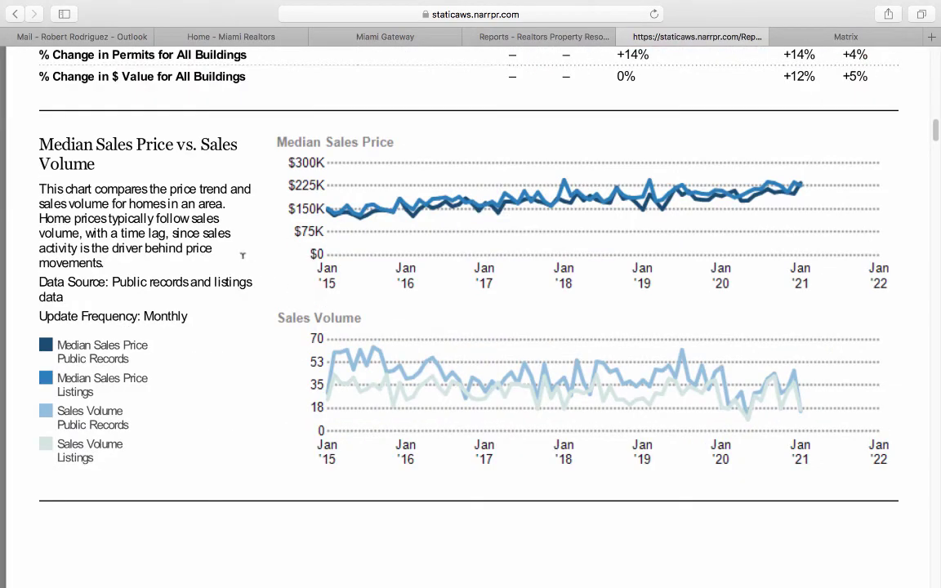
scroll(199, 311, down, 14)
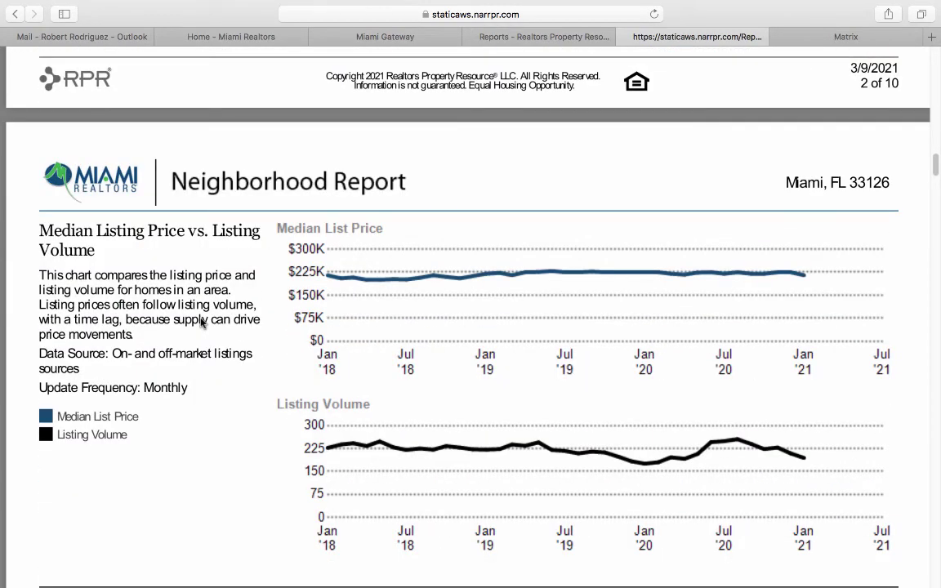
scroll(201, 321, down, 5)
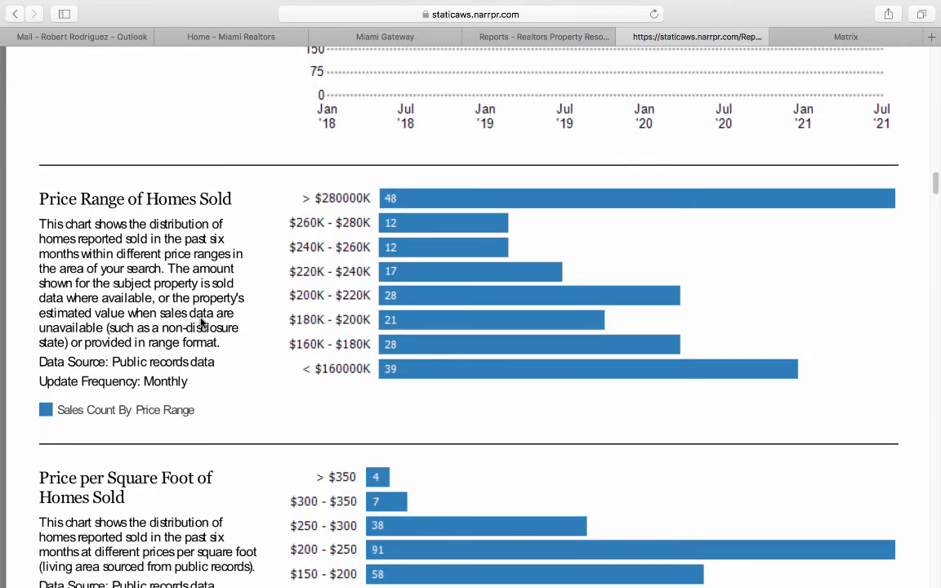
scroll(201, 323, down, 5)
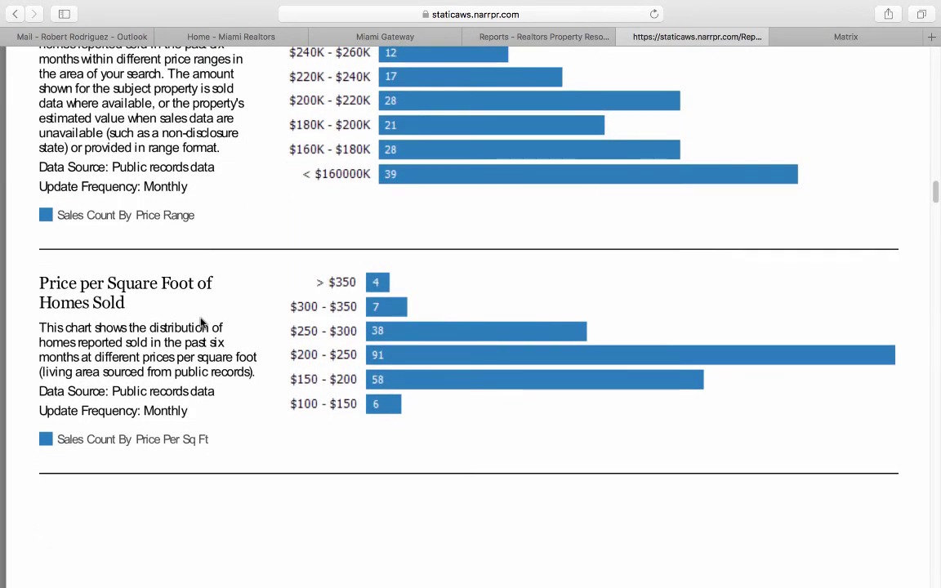
scroll(201, 323, down, 12)
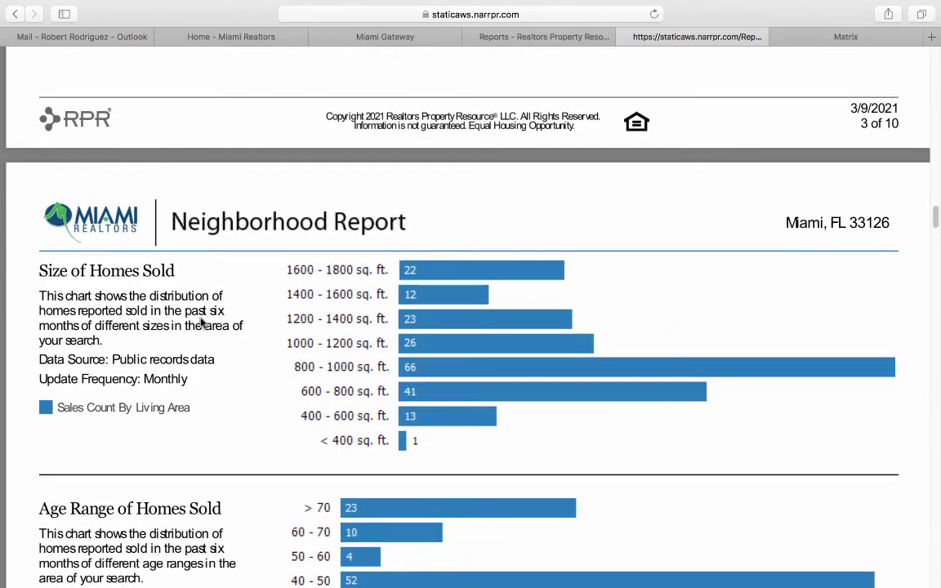
scroll(202, 323, down, 6)
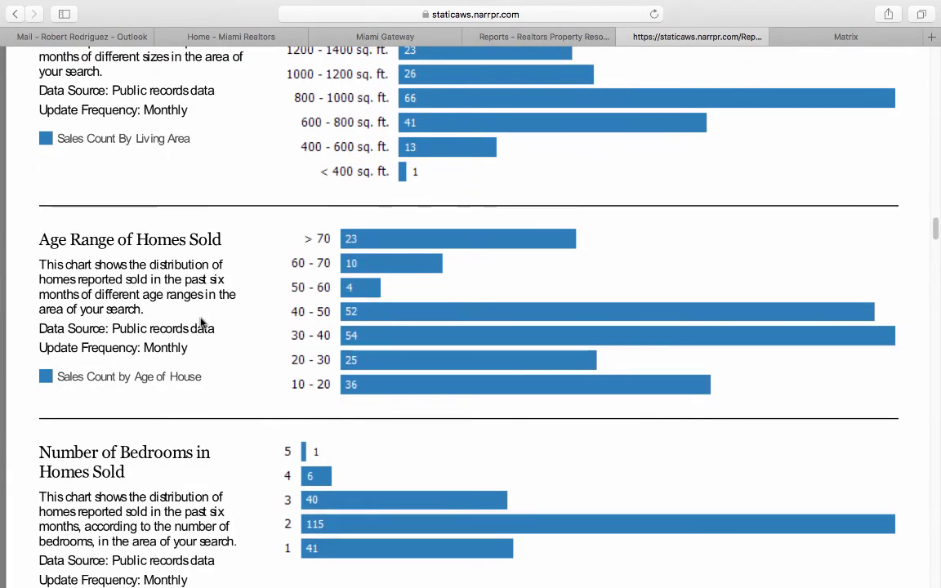
scroll(202, 323, down, 5)
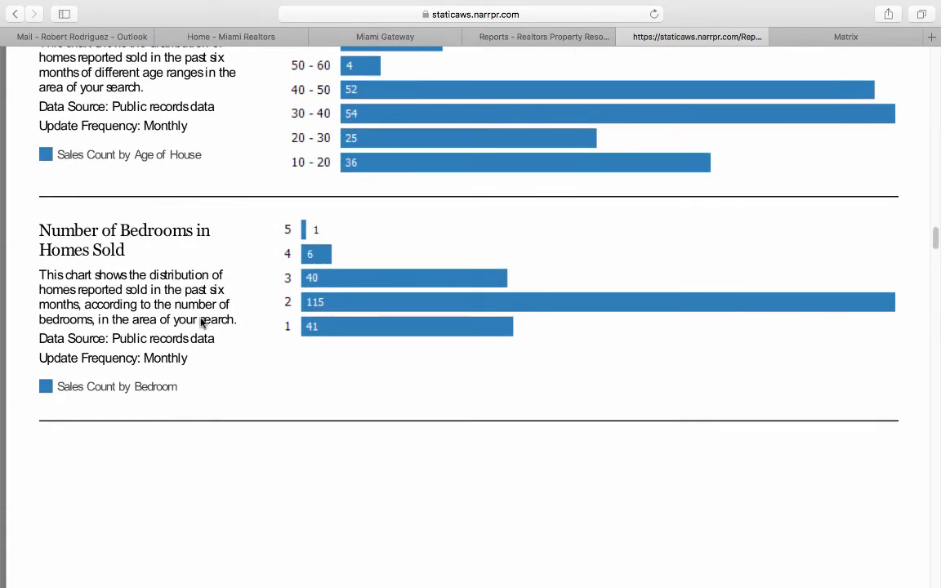
scroll(212, 252, down, 14)
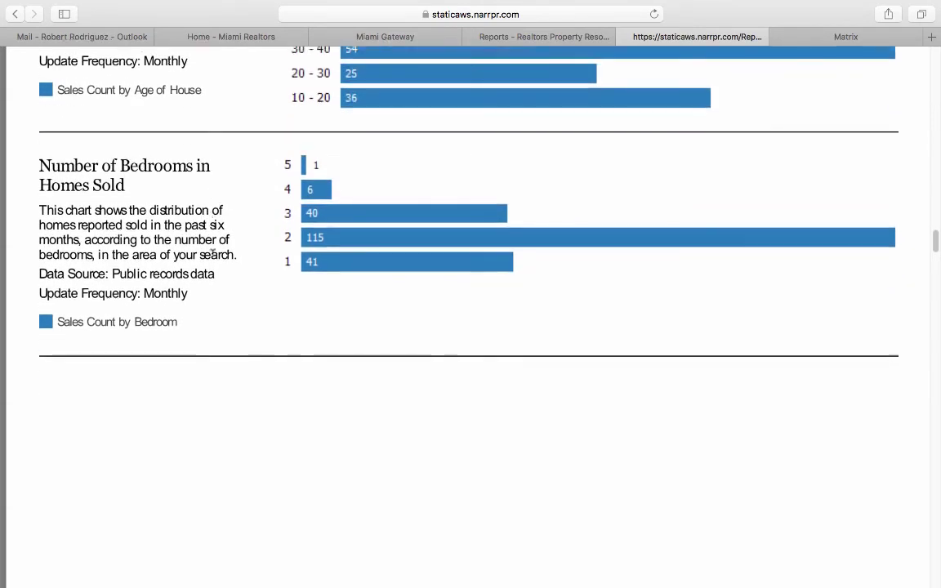
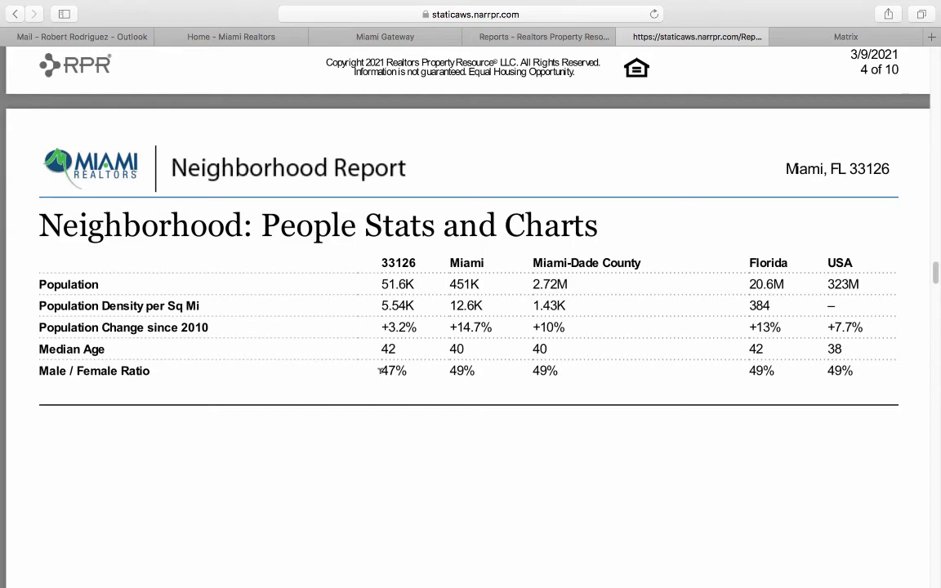
Finish scrolling the Miami 33126 Neighborhood Report, then close it and dismiss the confirmation.
scroll(379, 370, down, 10)
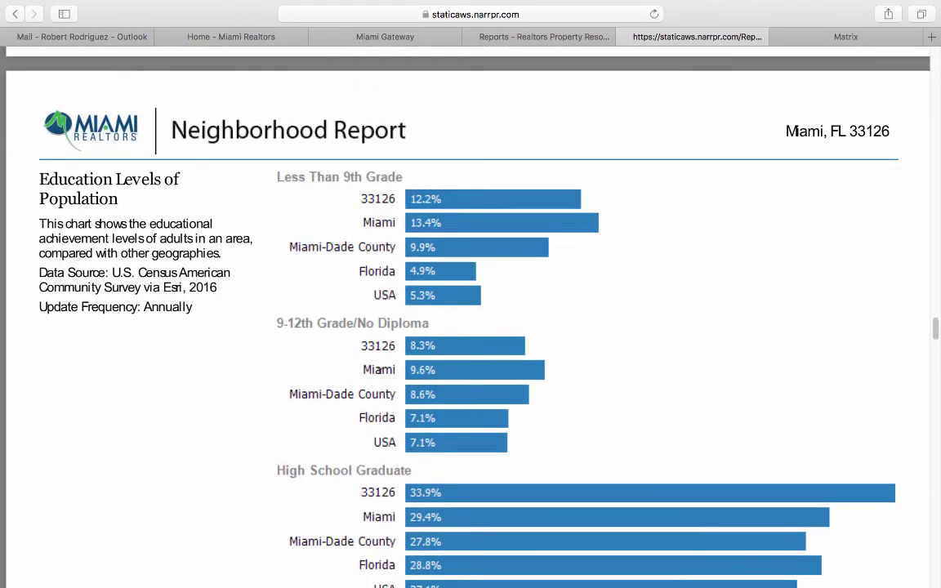
scroll(379, 371, down, 10)
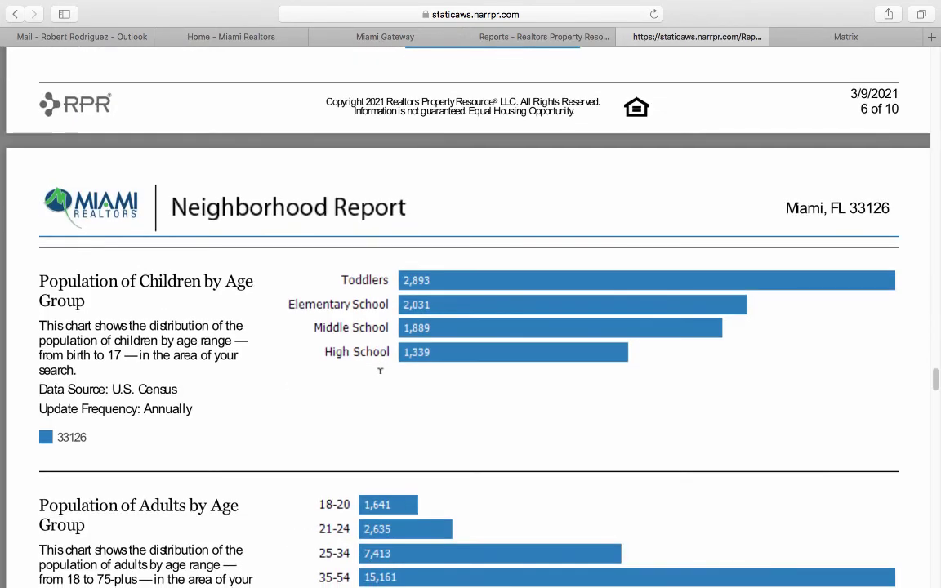
scroll(379, 370, down, 5)
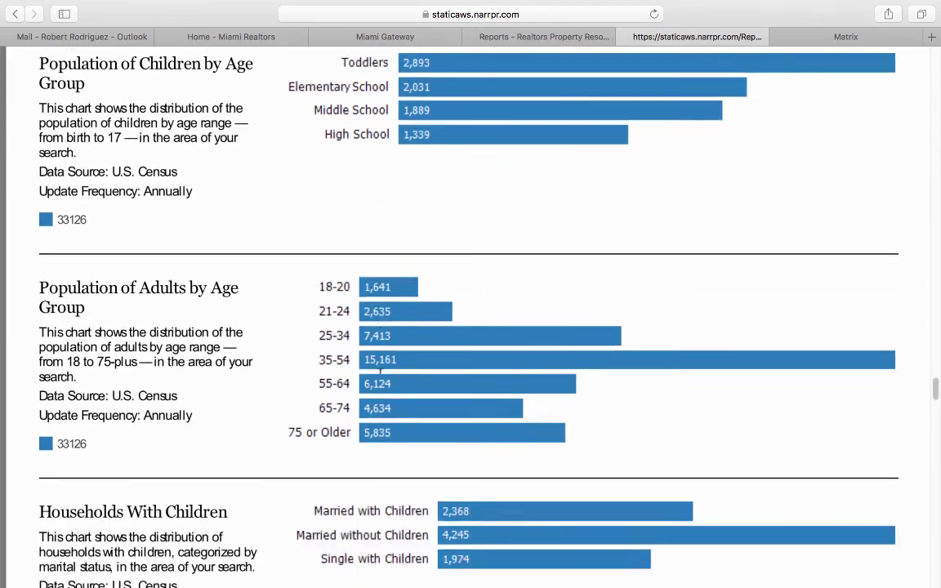
scroll(380, 372, down, 5)
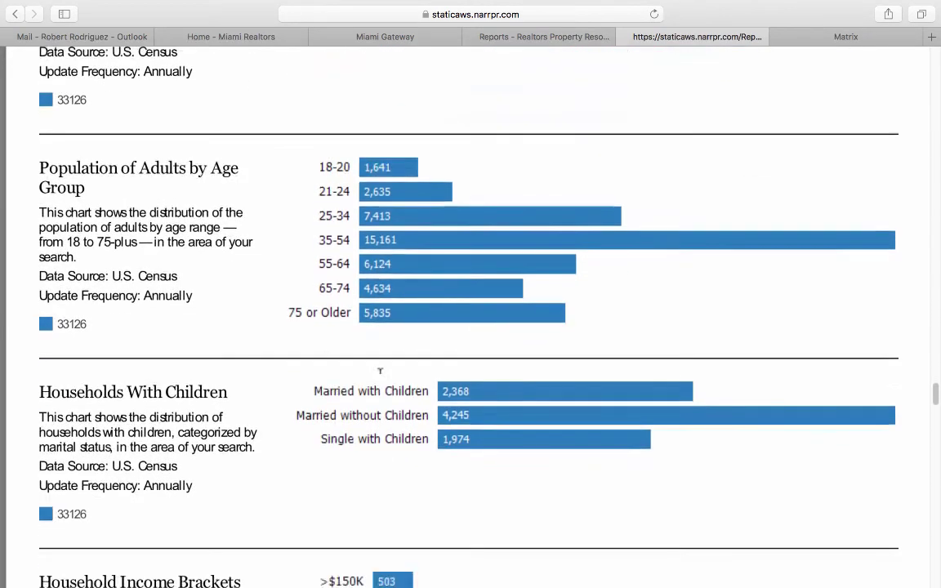
scroll(380, 372, down, 6)
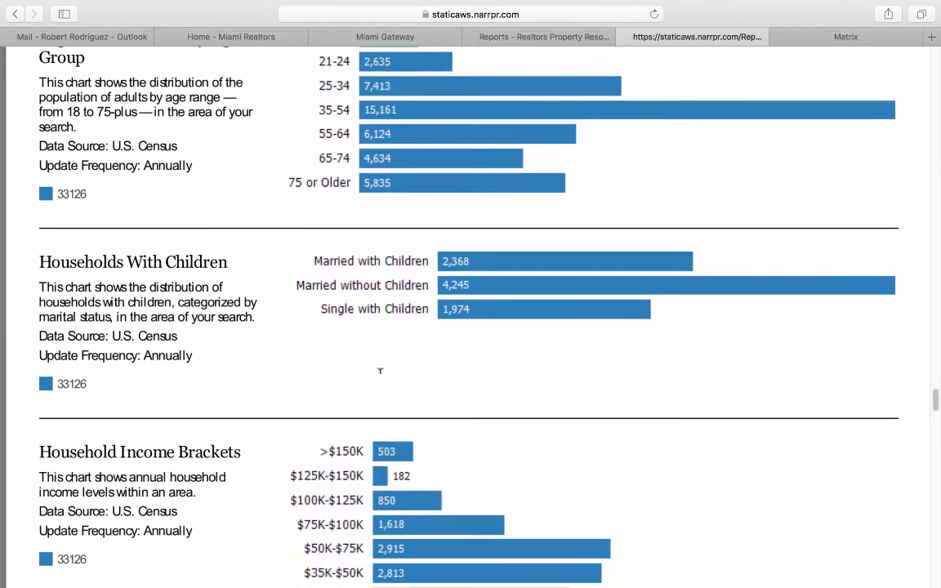
scroll(380, 371, down, 2)
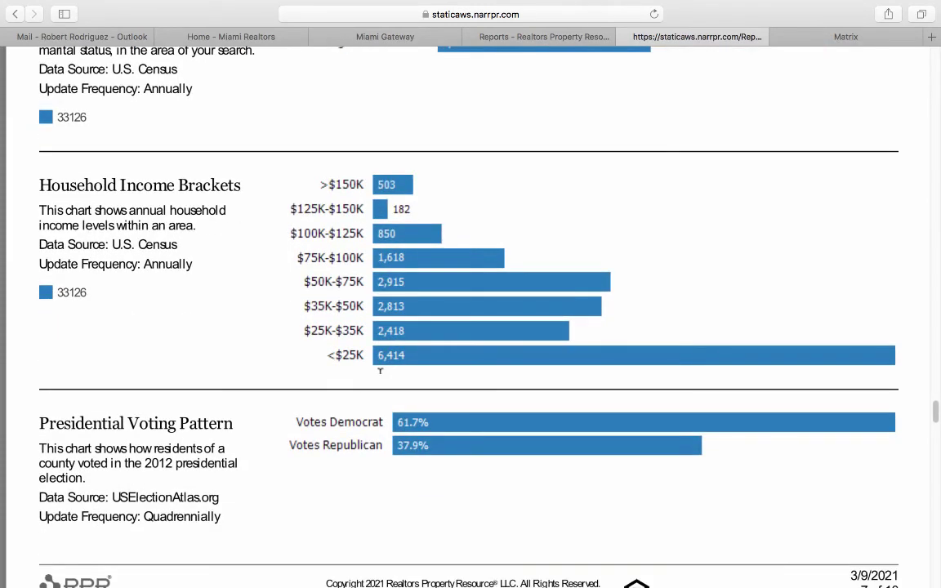
scroll(380, 371, down, 8)
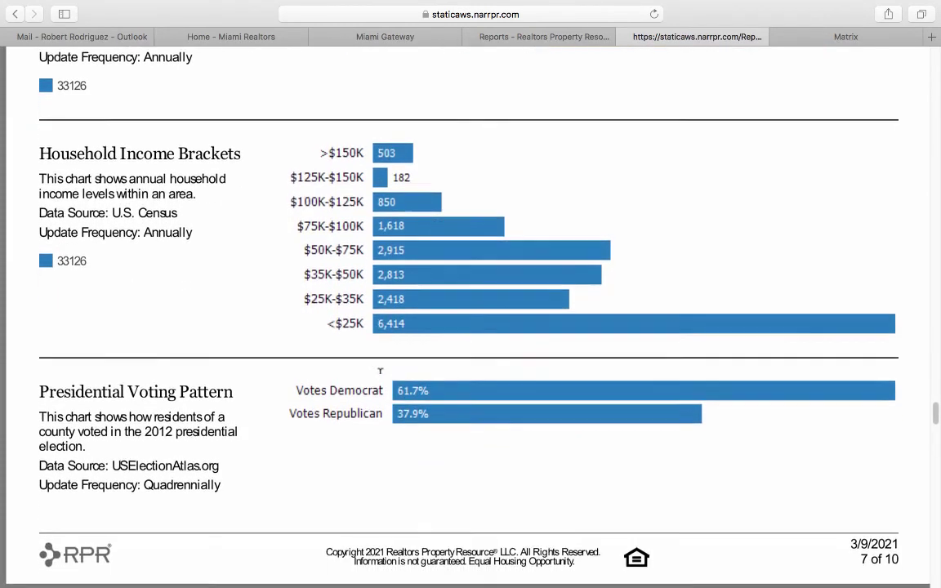
scroll(380, 370, down, 4)
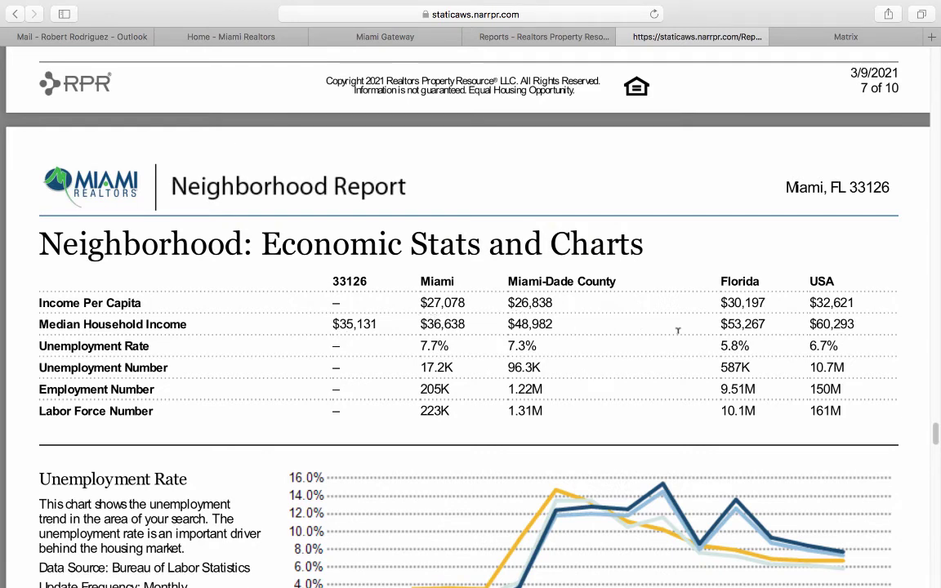
scroll(250, 395, down, 10)
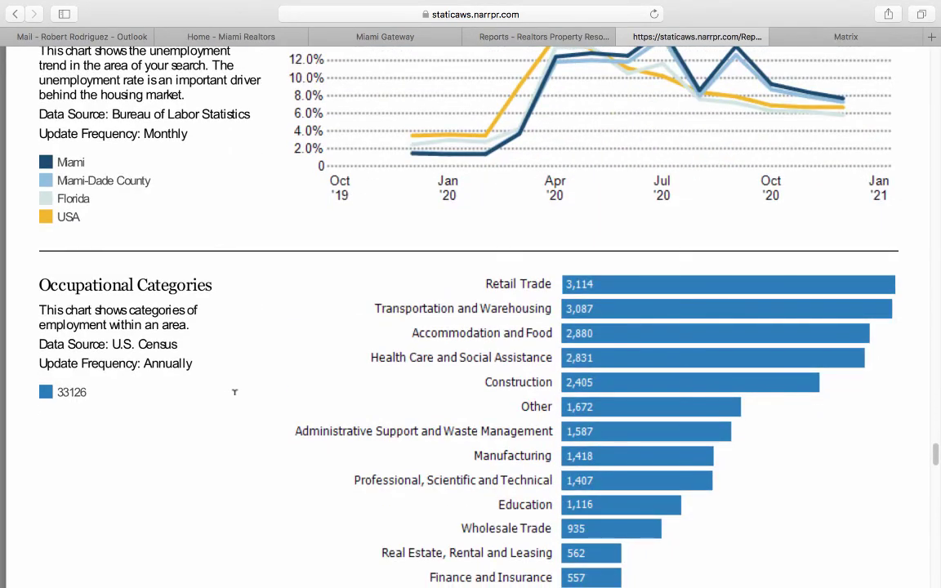
scroll(234, 392, down, 15)
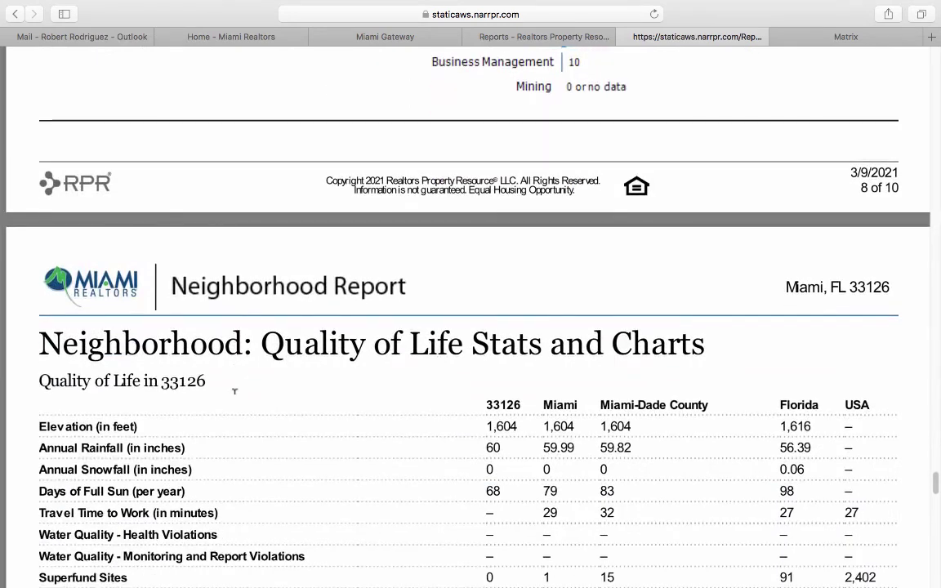
scroll(234, 392, down, 3)
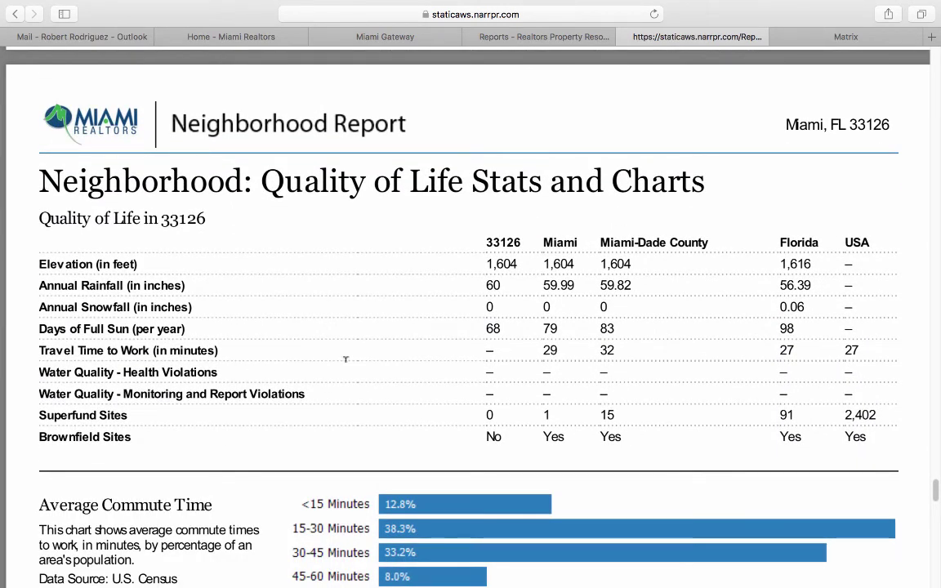
click(625, 38)
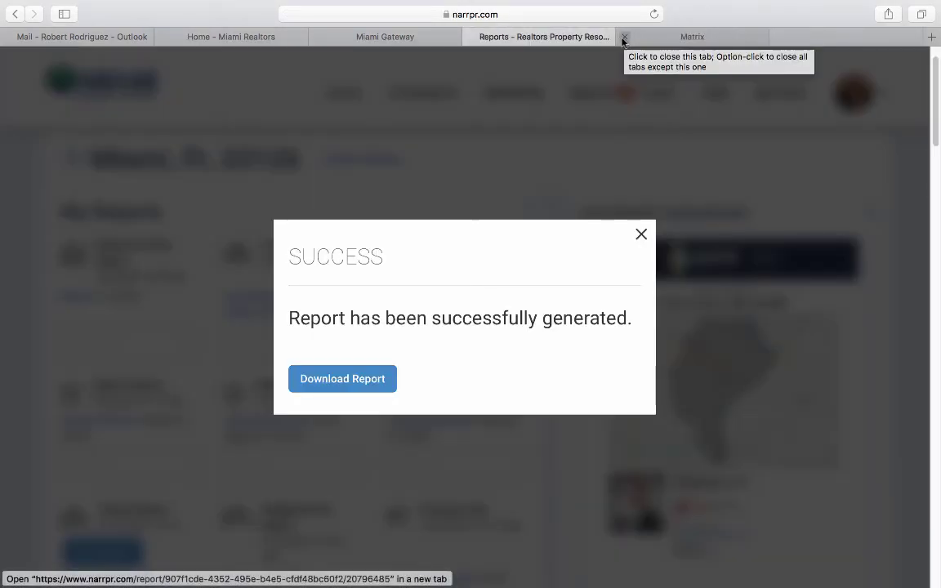
click(641, 236)
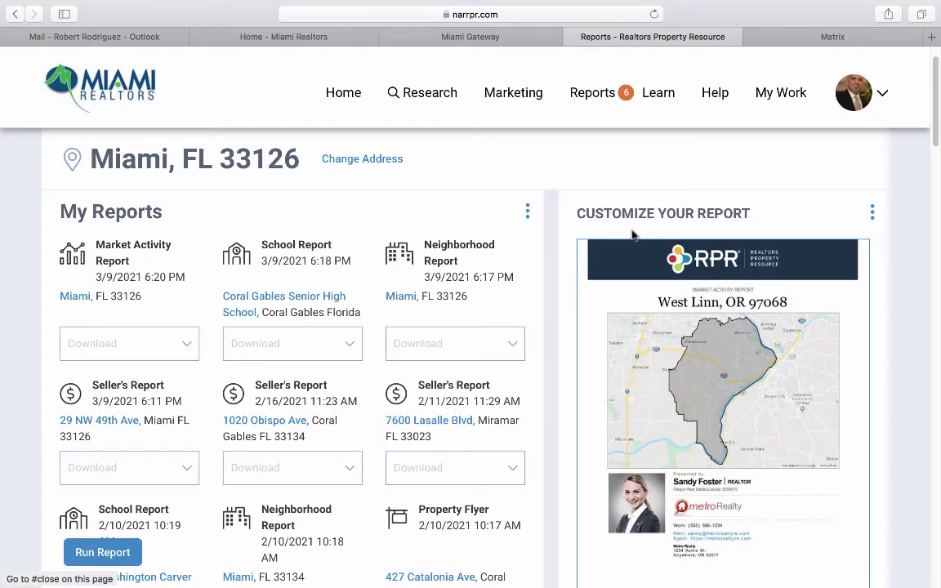
Open the Coral Gables Senior High School report and scroll through its 8 pages to the nearby listings.
click(294, 296)
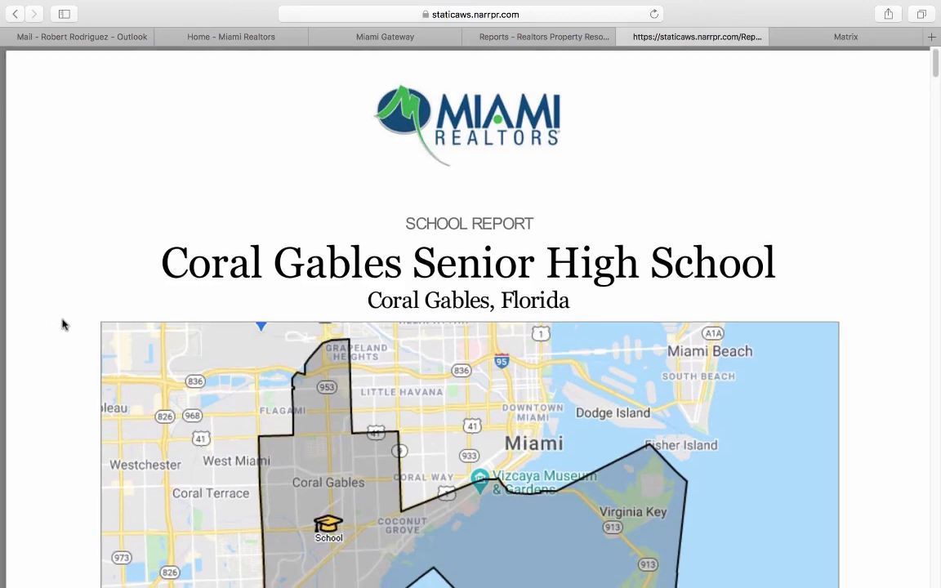
scroll(63, 326, down, 3)
scroll(63, 325, down, 15)
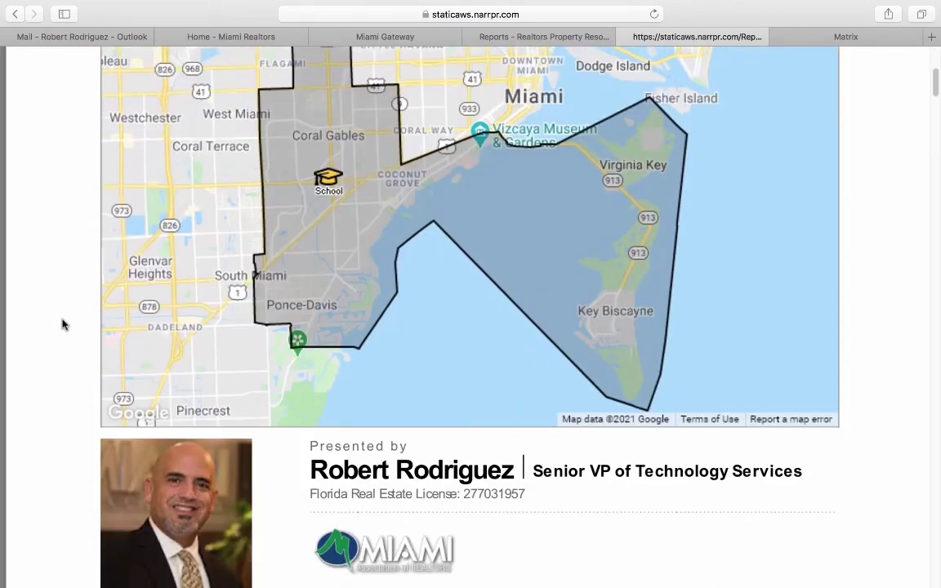
scroll(63, 325, down, 15)
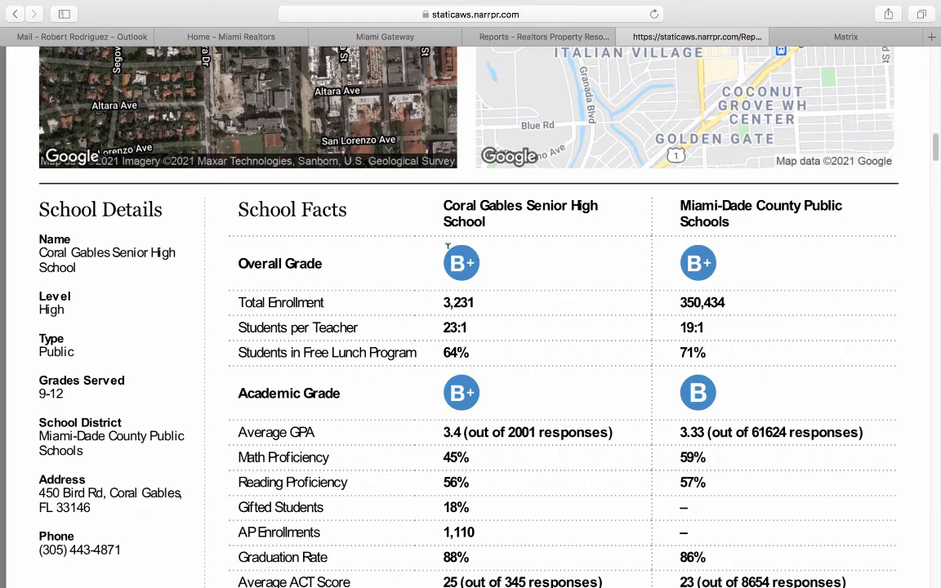
scroll(482, 264, down, 1)
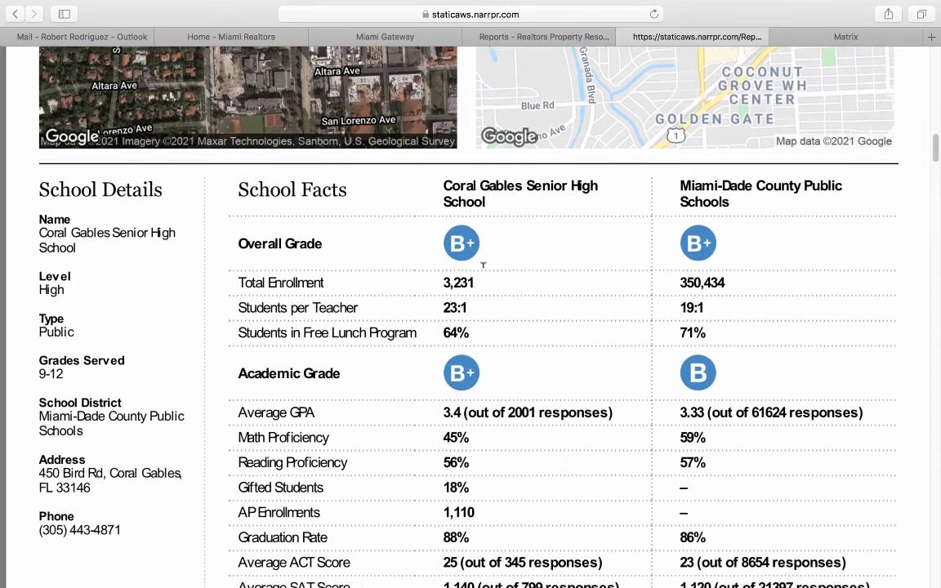
scroll(463, 369, down, 4)
scroll(463, 369, down, 2)
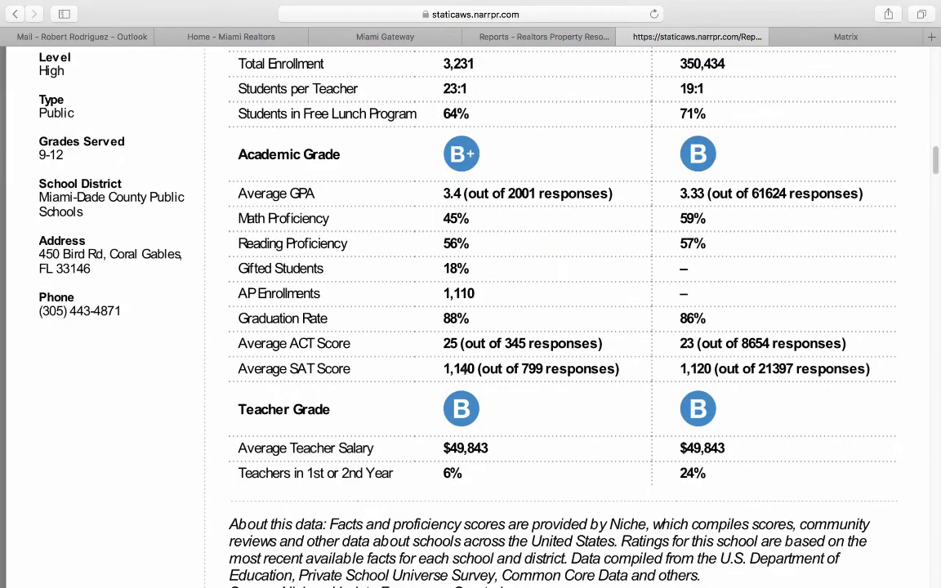
scroll(467, 407, down, 15)
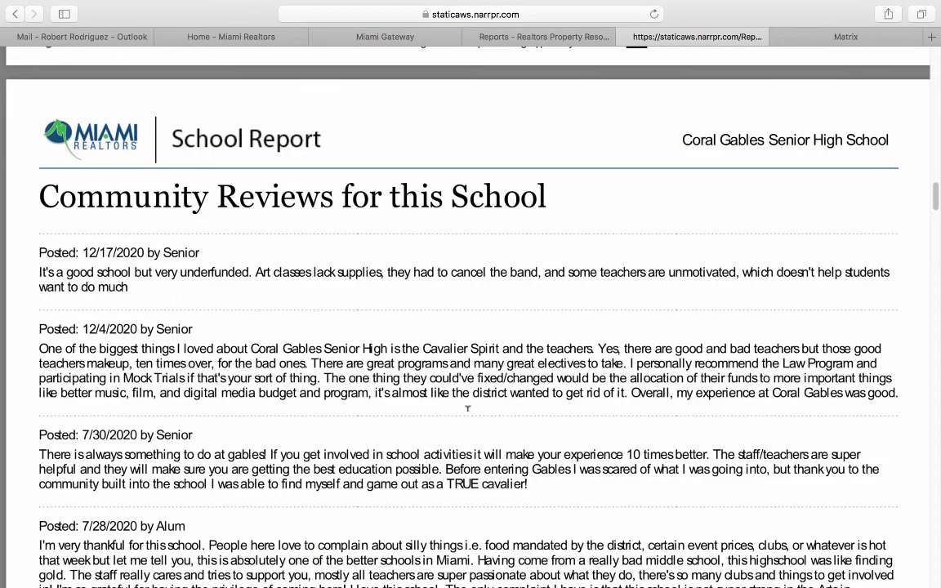
scroll(467, 409, down, 15)
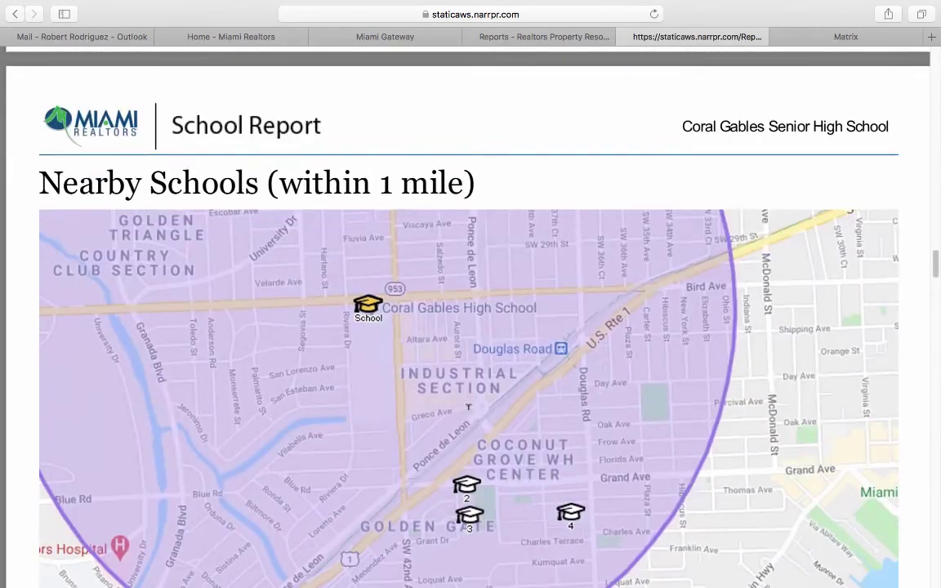
scroll(468, 407, down, 5)
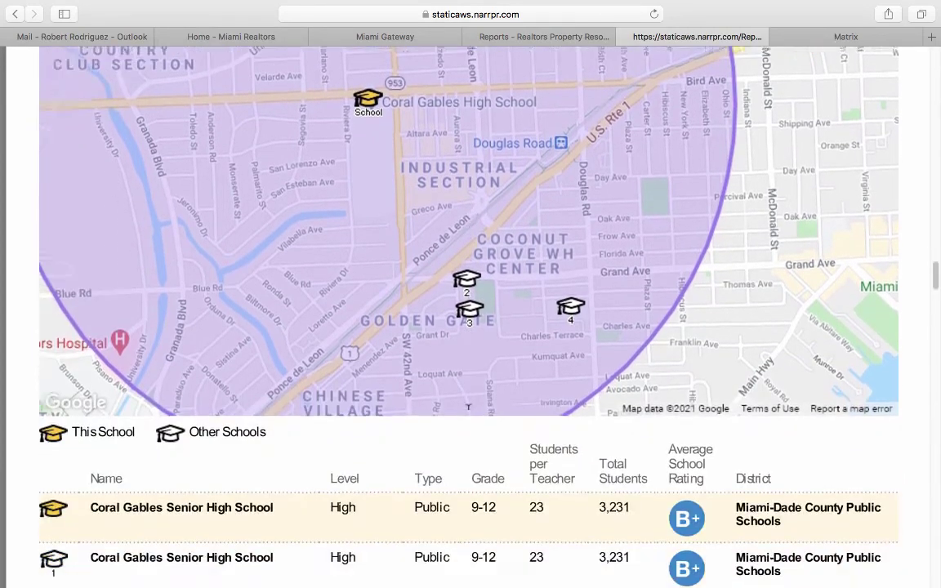
scroll(468, 407, down, 12)
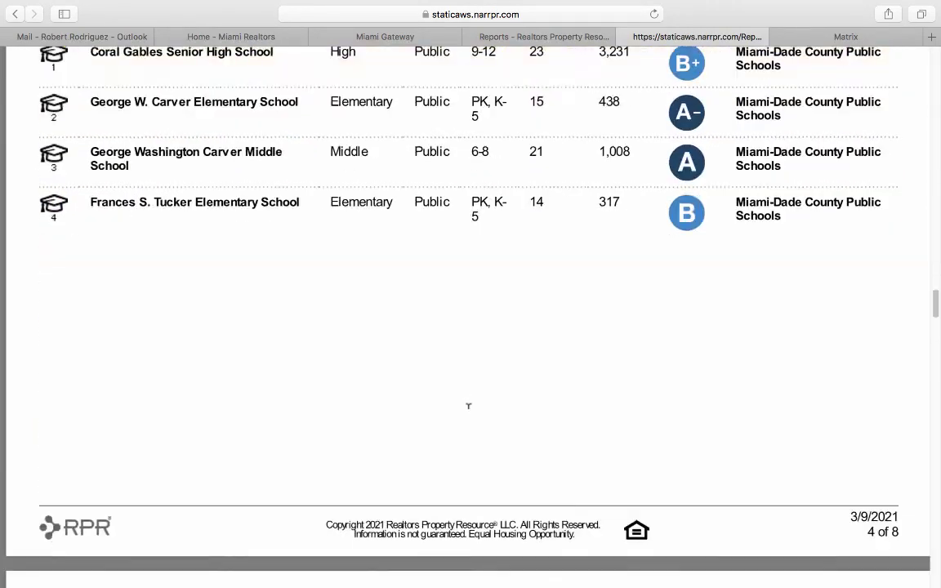
scroll(468, 406, down, 14)
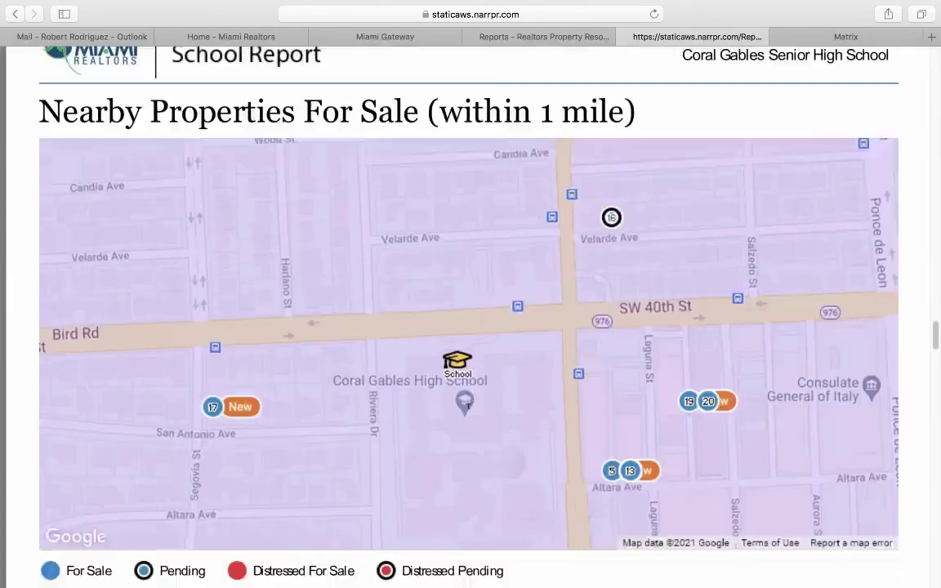
scroll(468, 406, down, 10)
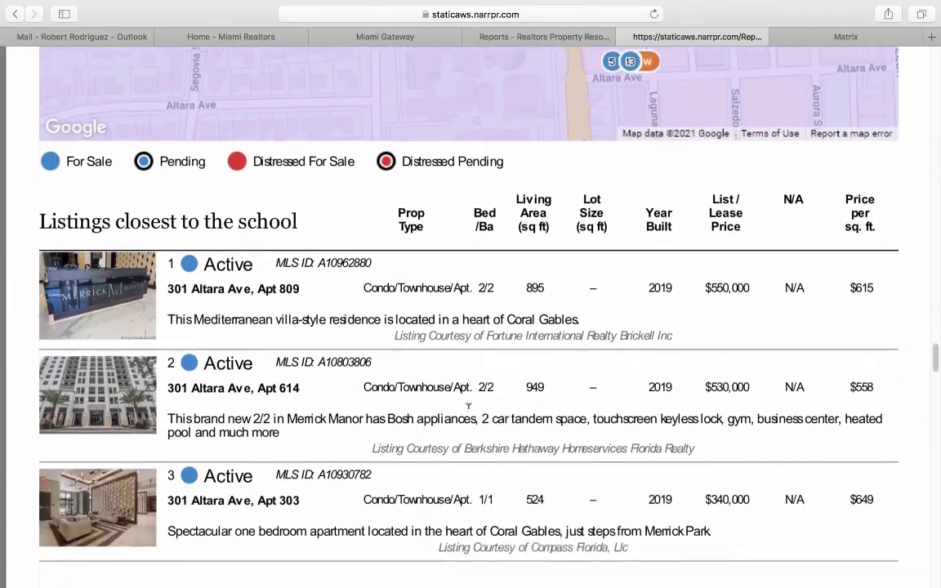
scroll(468, 406, down, 12)
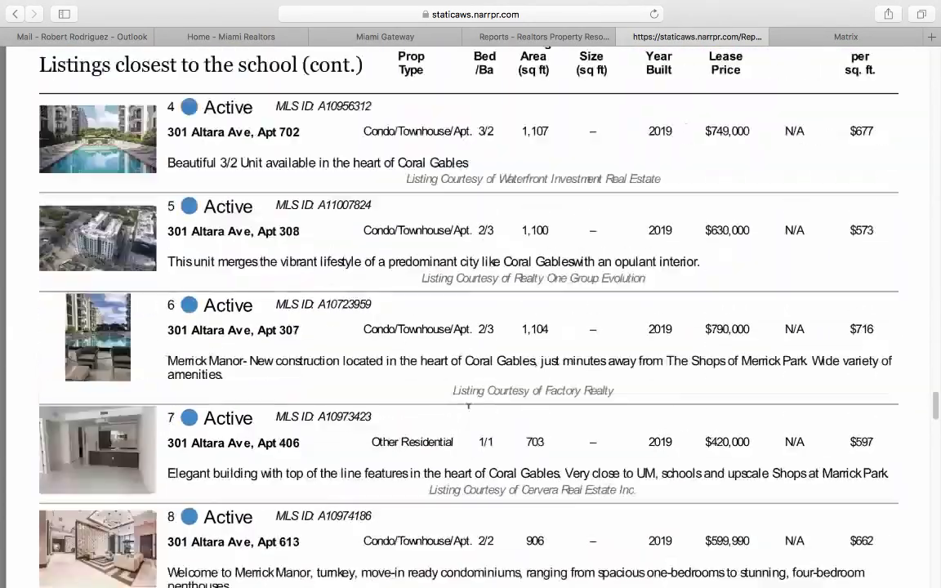
scroll(468, 406, down, 12)
scroll(468, 406, down, 15)
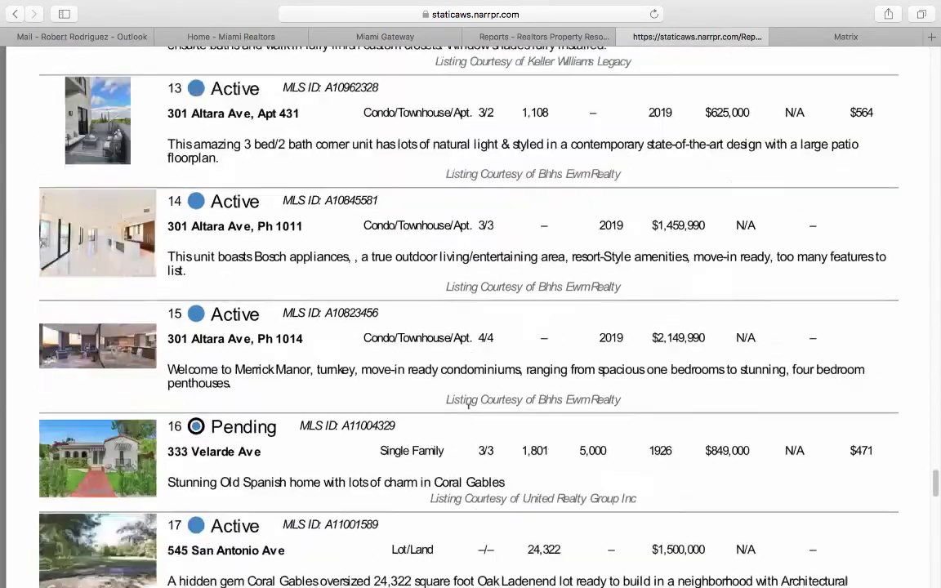
scroll(468, 406, down, 10)
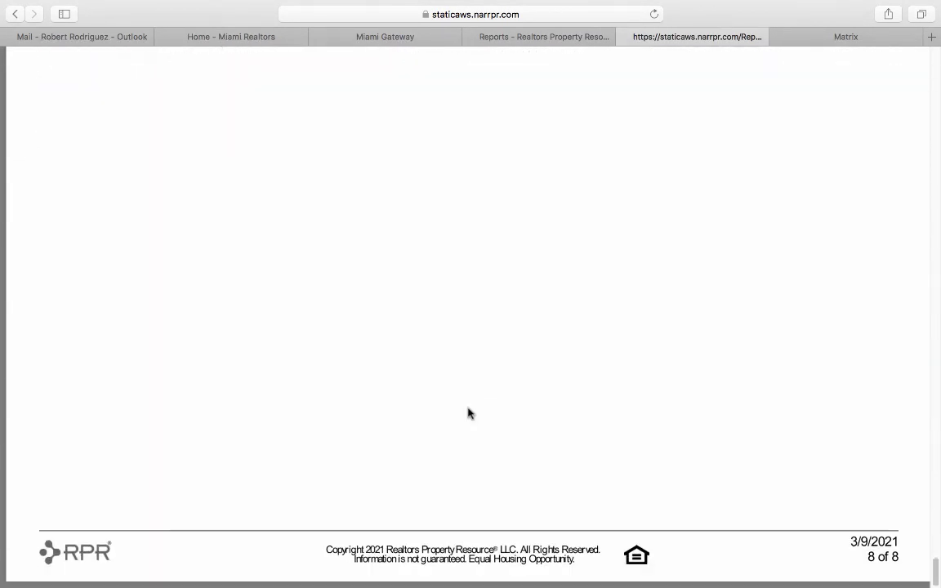
scroll(469, 406, up, 15)
scroll(468, 414, up, 15)
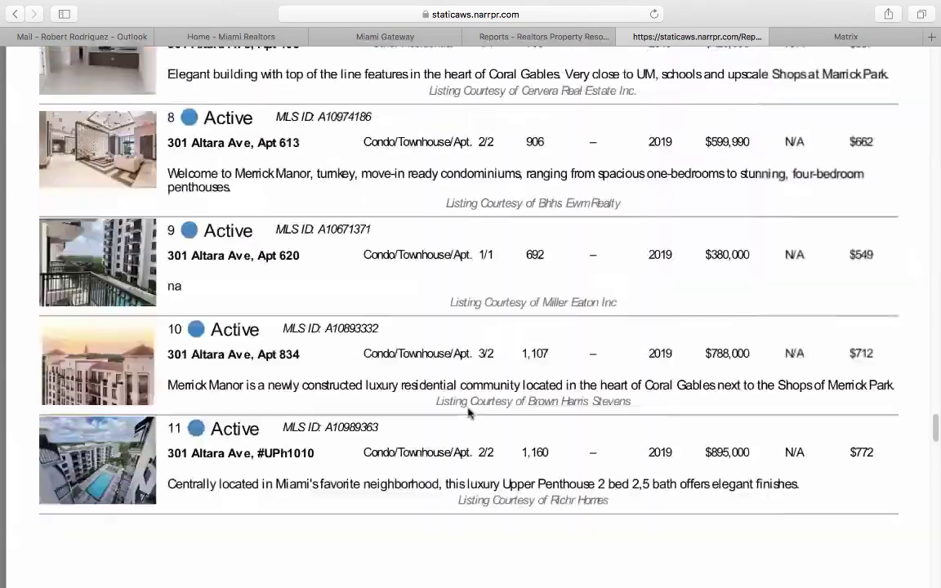
scroll(469, 414, up, 15)
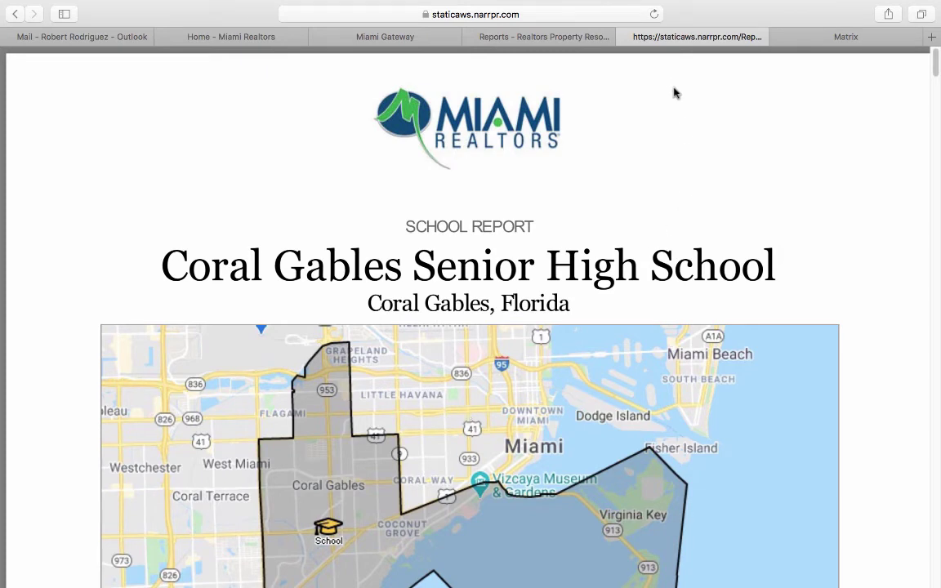
Close the school report and open the Market Activity Report for Miami, FL 33126.
click(625, 37)
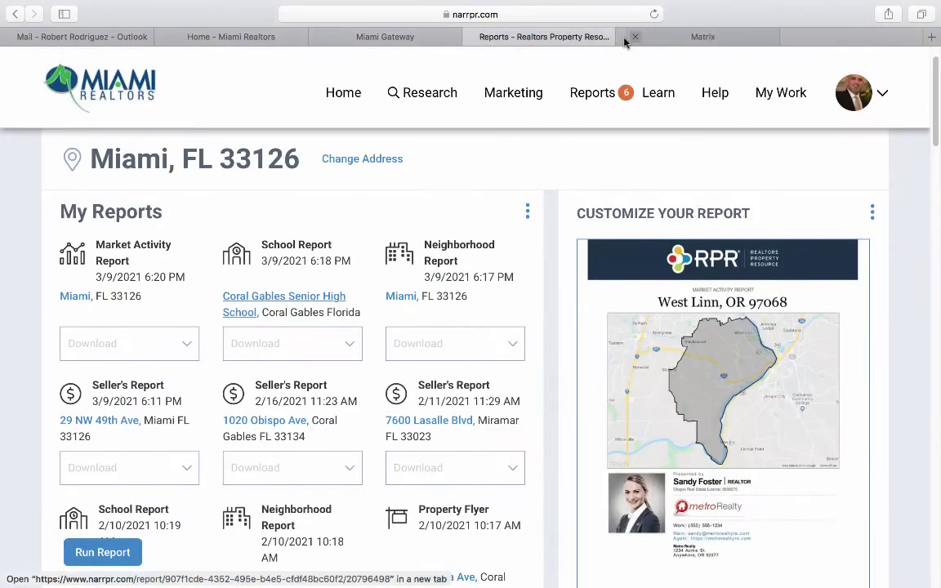
click(76, 296)
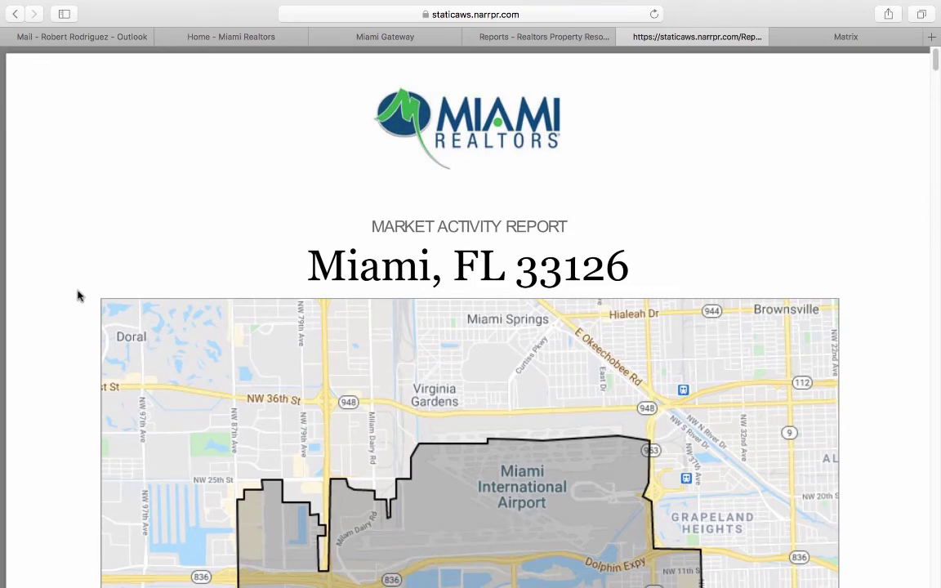
scroll(78, 296, down, 15)
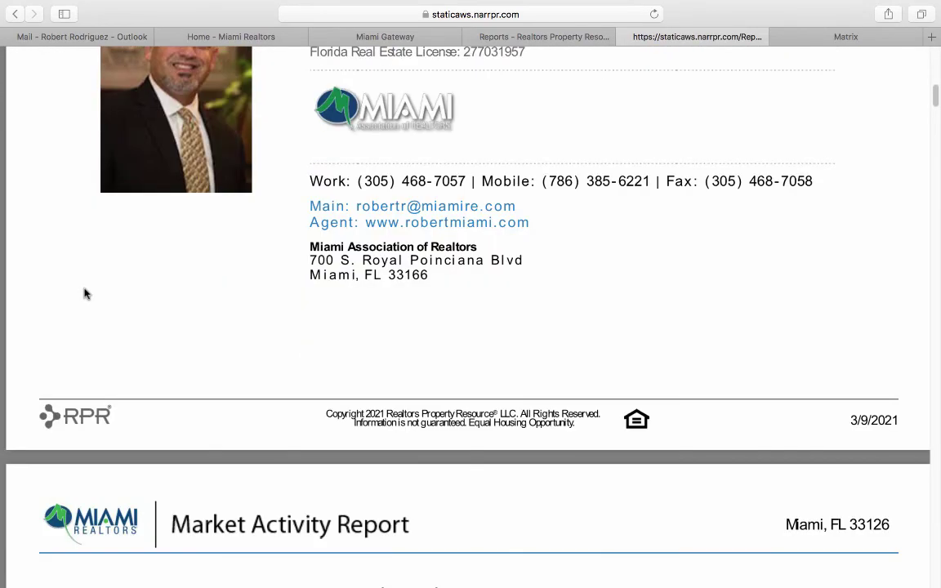
scroll(85, 294, down, 5)
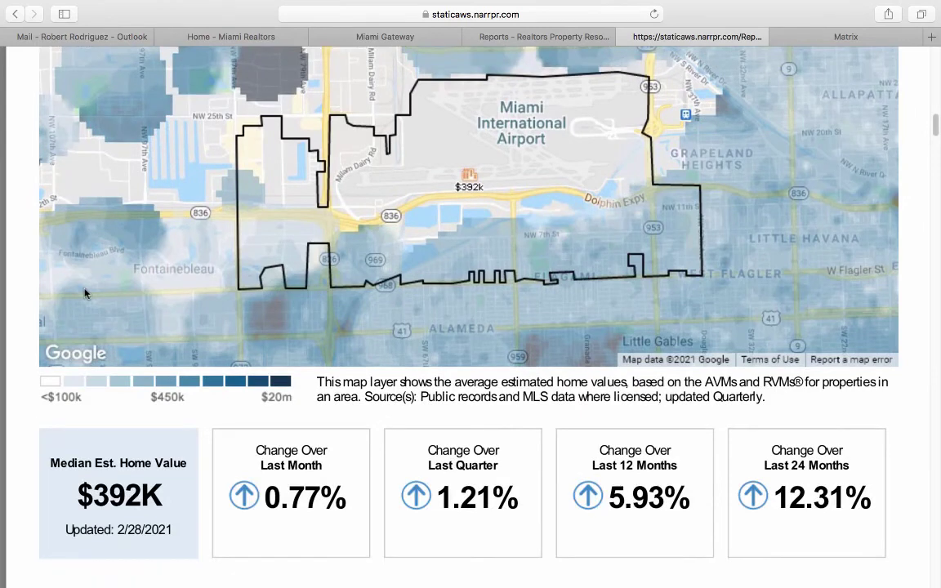
scroll(85, 294, down, 3)
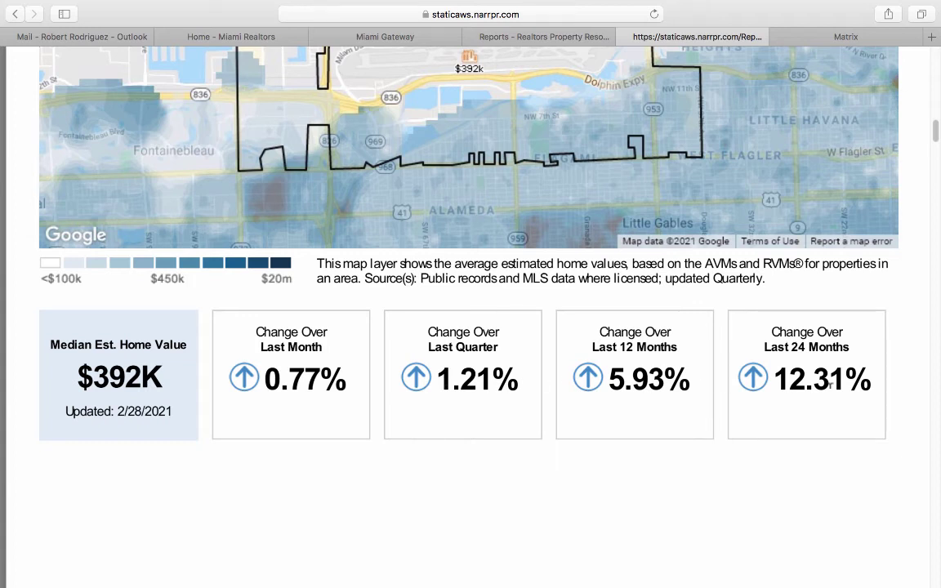
Scroll to the final page of the 10-page report, reviewing its new, pending and closed listings.
scroll(831, 393, down, 10)
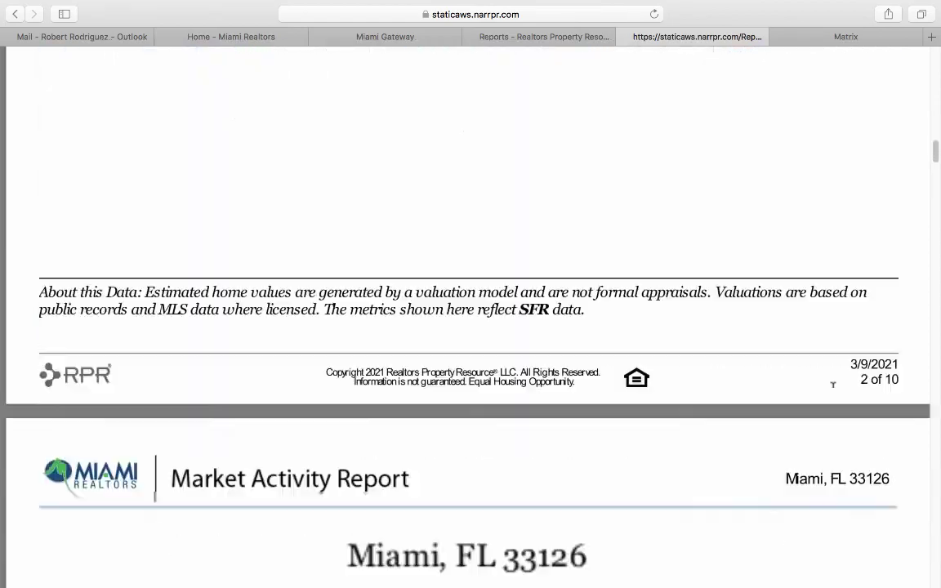
scroll(832, 384, down, 15)
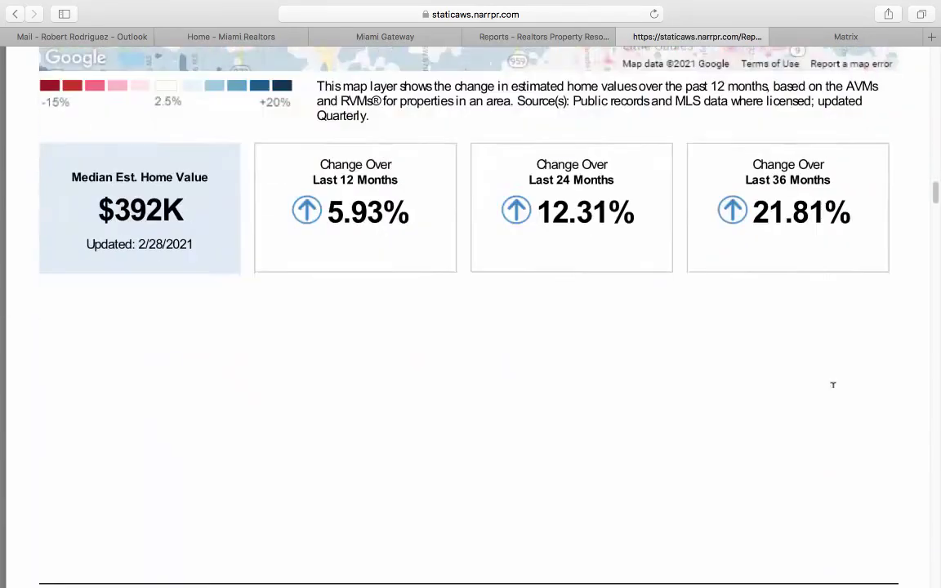
scroll(833, 384, down, 15)
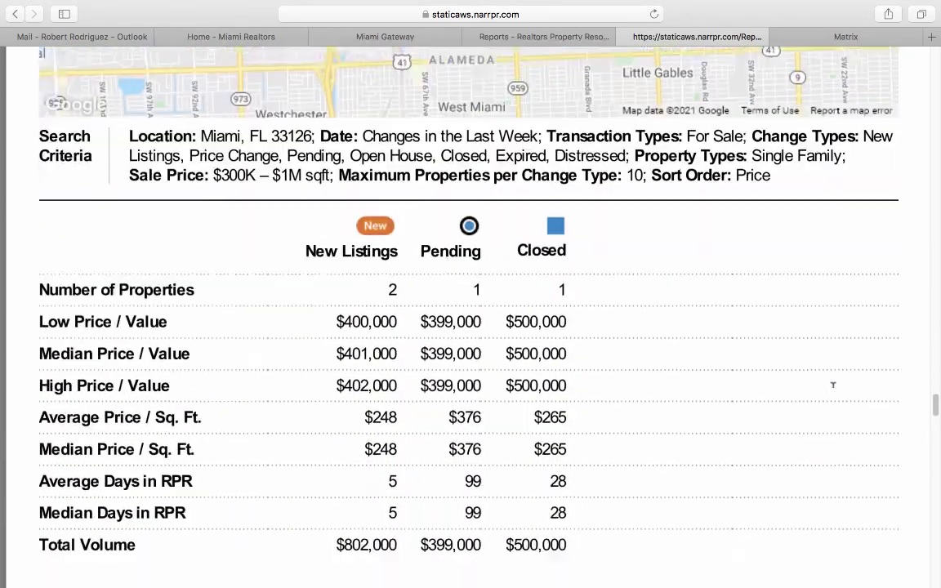
scroll(833, 384, down, 15)
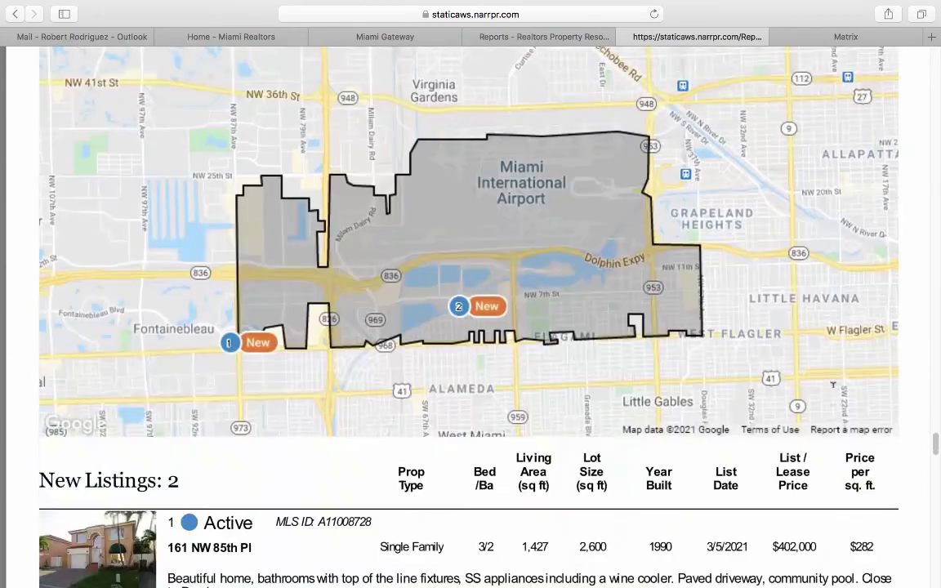
scroll(833, 384, down, 2)
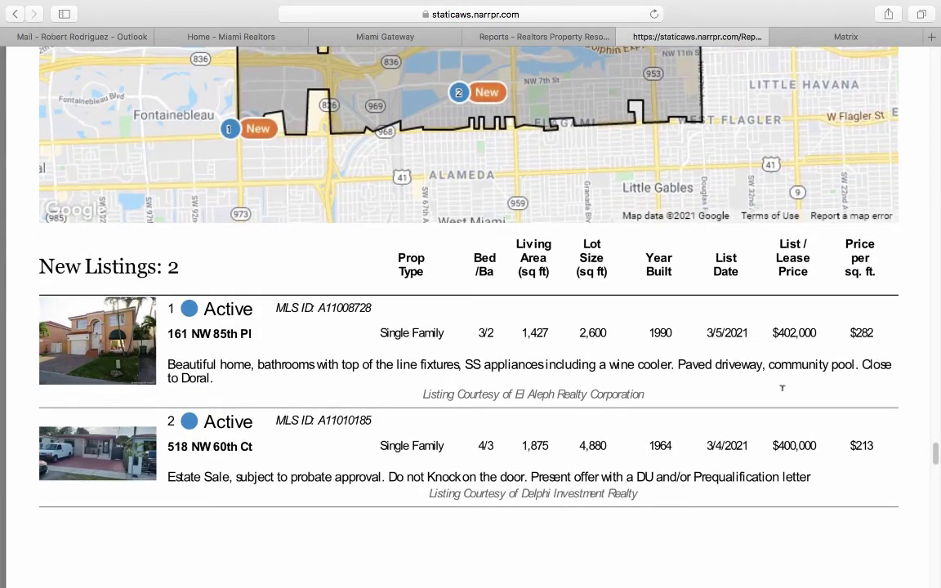
scroll(341, 340, down, 10)
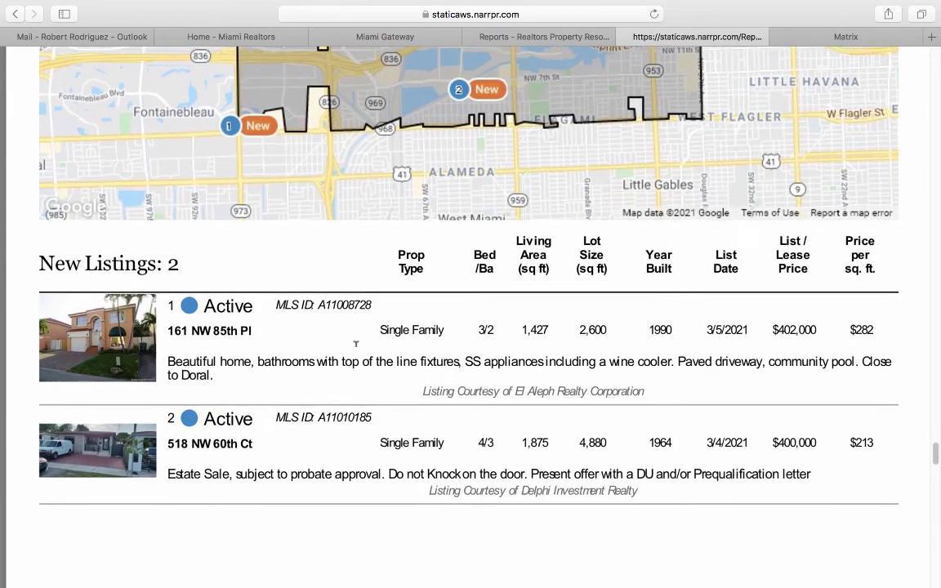
scroll(356, 343, down, 14)
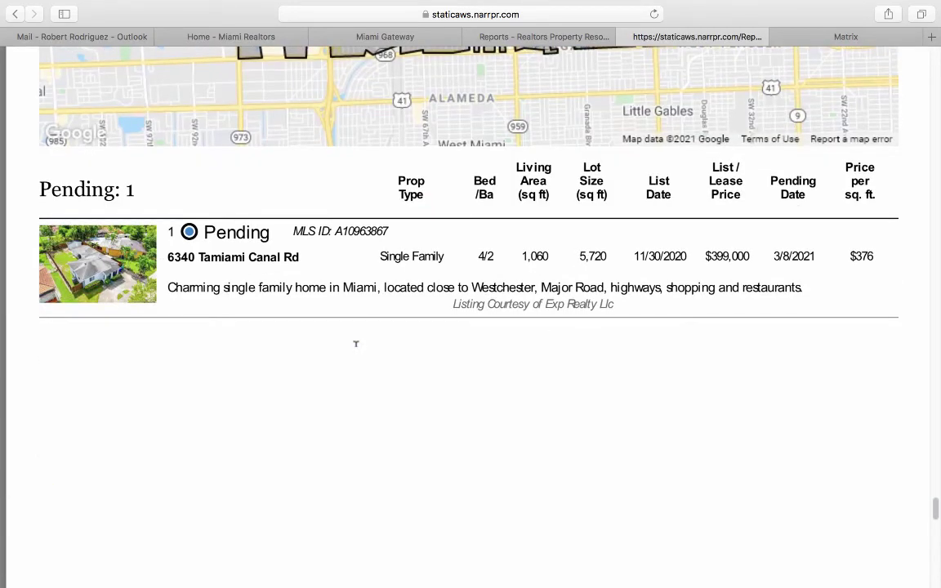
scroll(355, 343, down, 12)
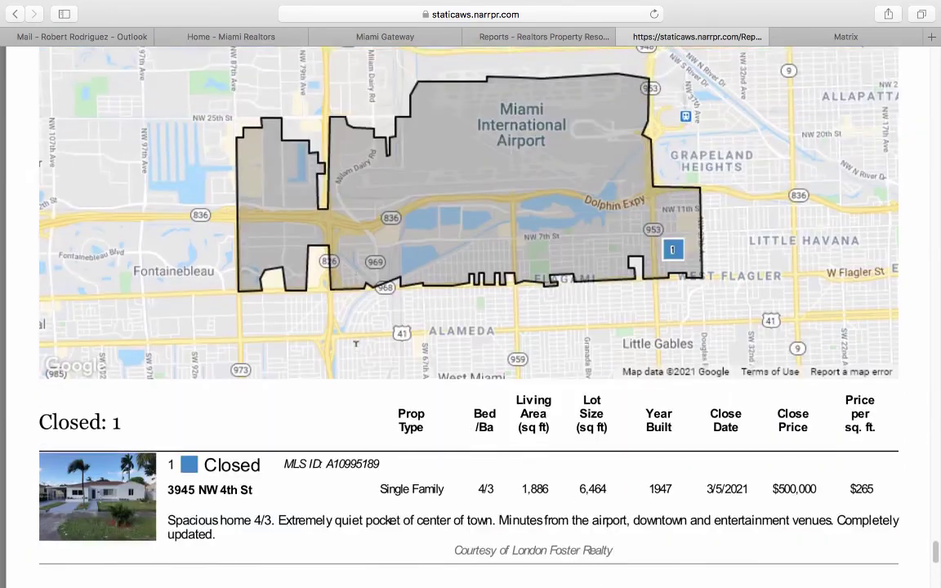
scroll(356, 343, down, 5)
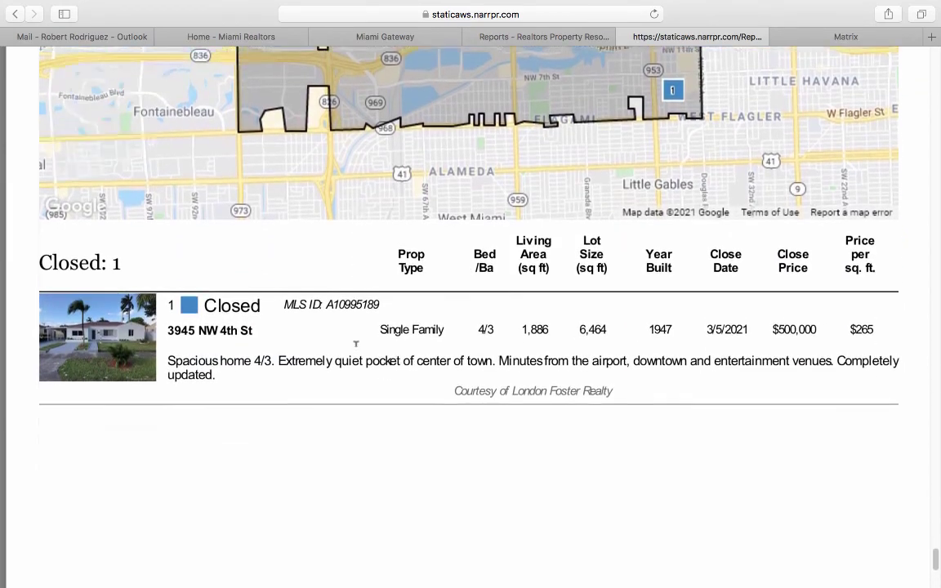
scroll(356, 343, down, 4)
scroll(356, 344, down, 5)
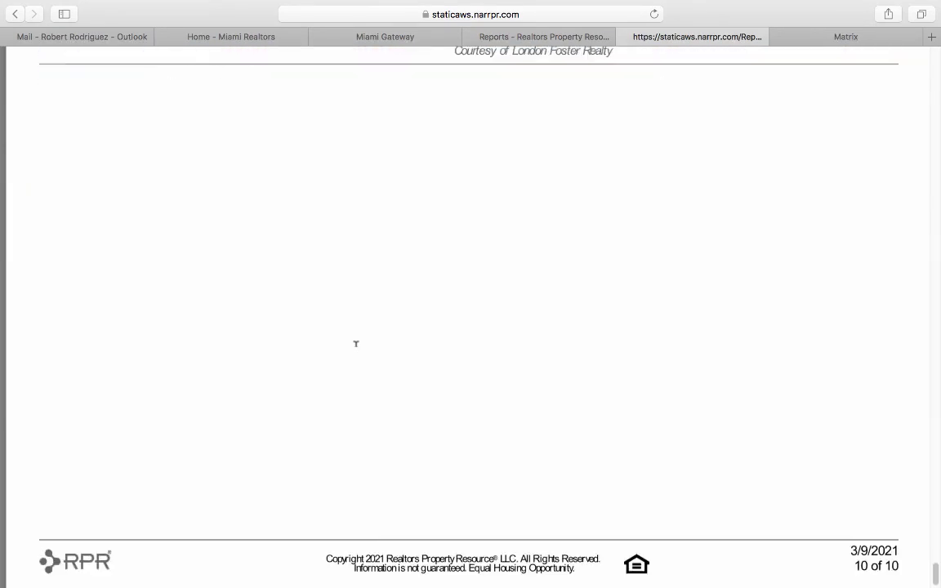
scroll(355, 344, down, 1)
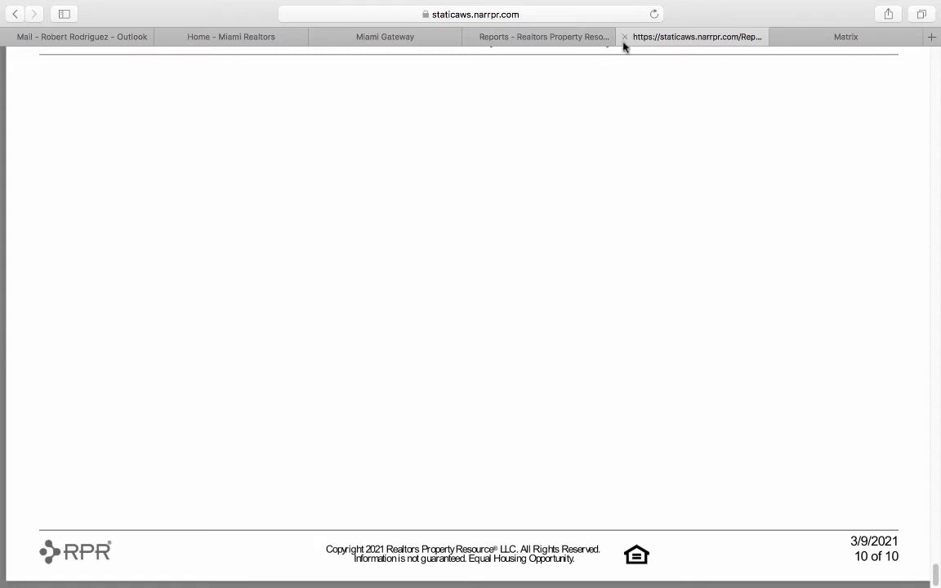
Close the Market Activity Report, return to the RPR Home page and open the Research menu.
click(625, 37)
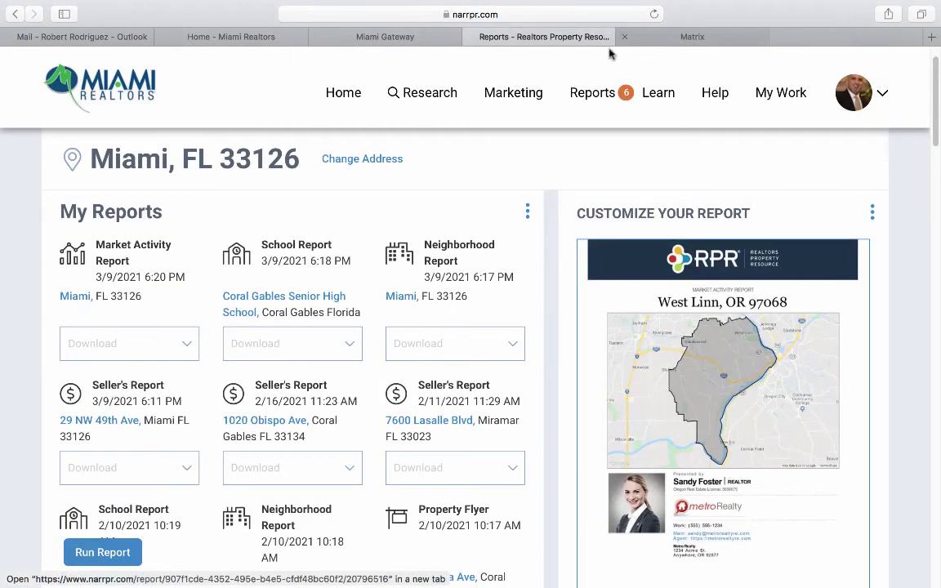
click(349, 94)
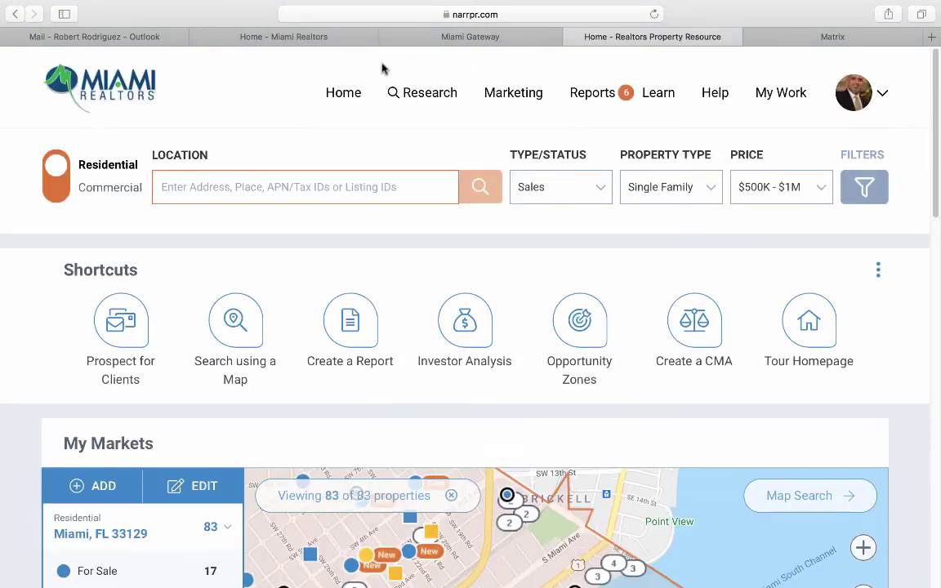
click(411, 92)
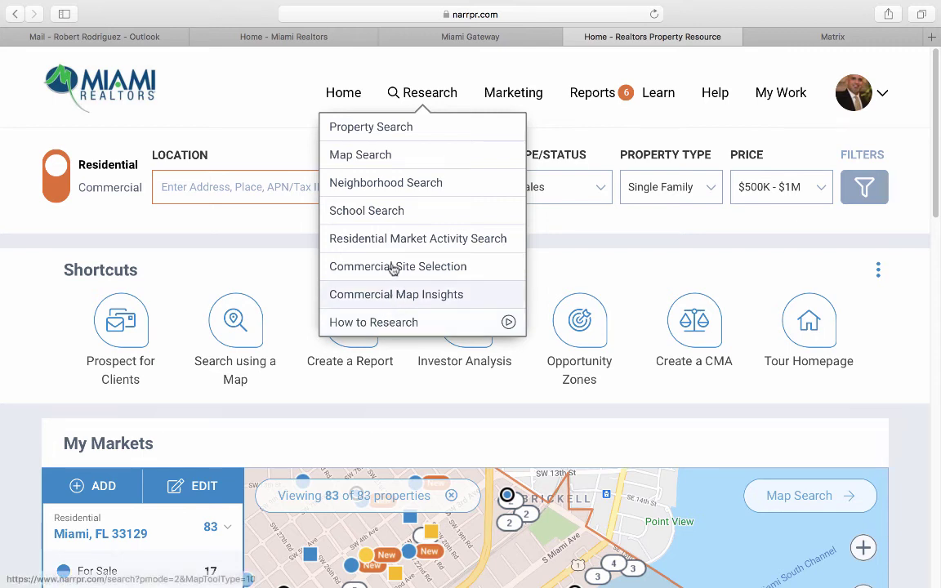
click(392, 217)
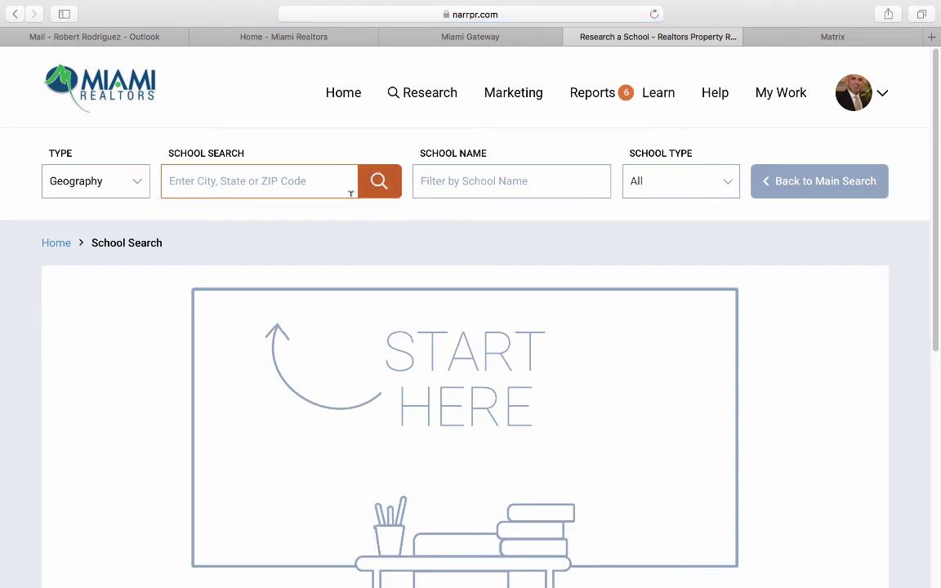
click(263, 181)
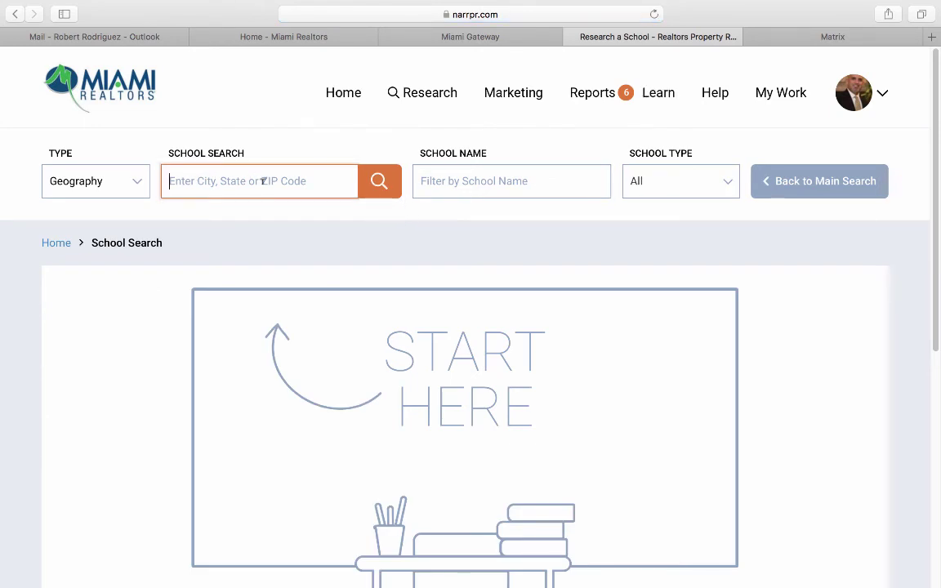
text(331)
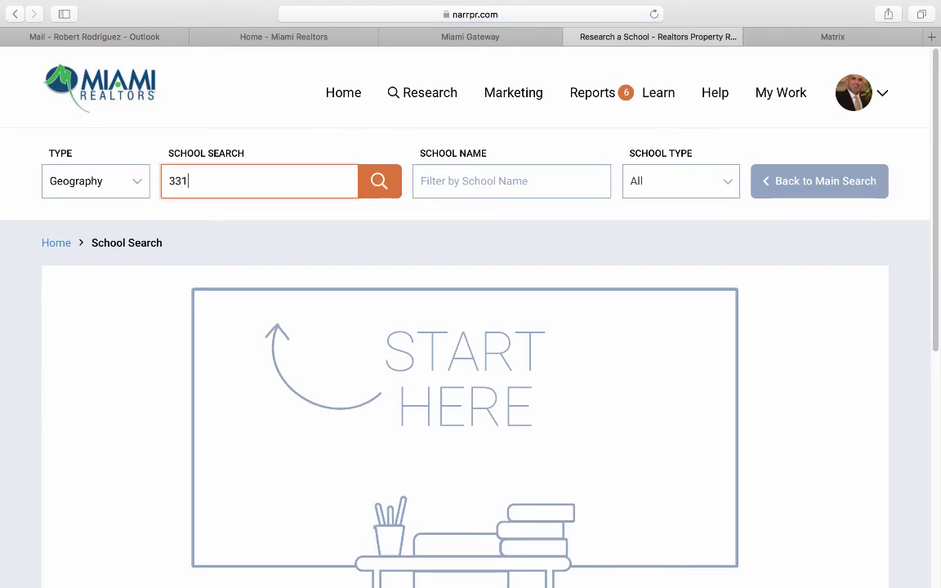
text(34)
click(252, 208)
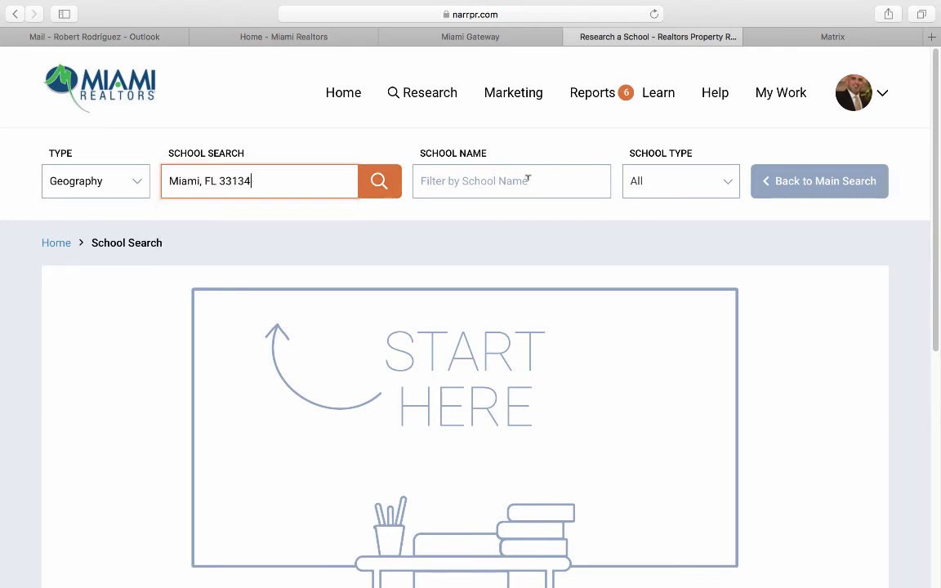
click(666, 186)
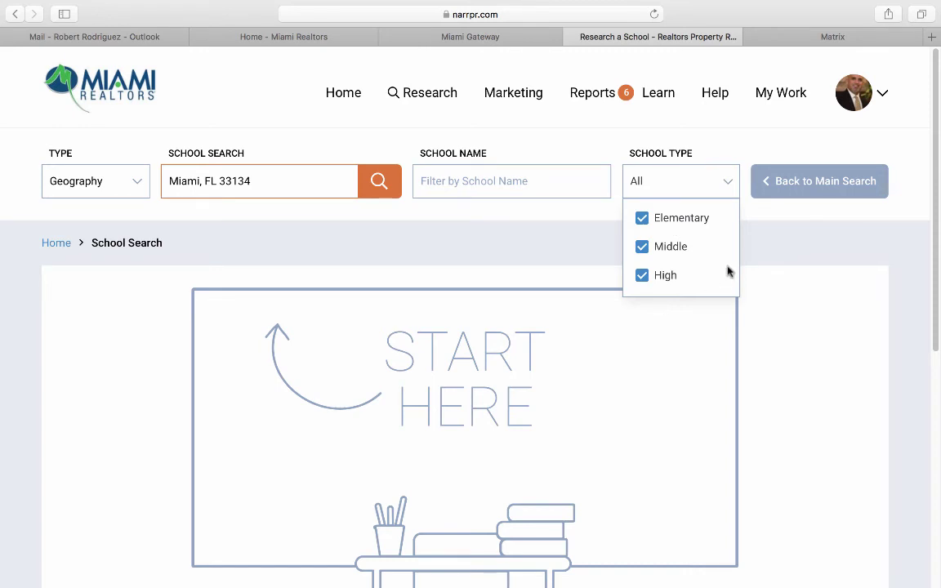
click(390, 195)
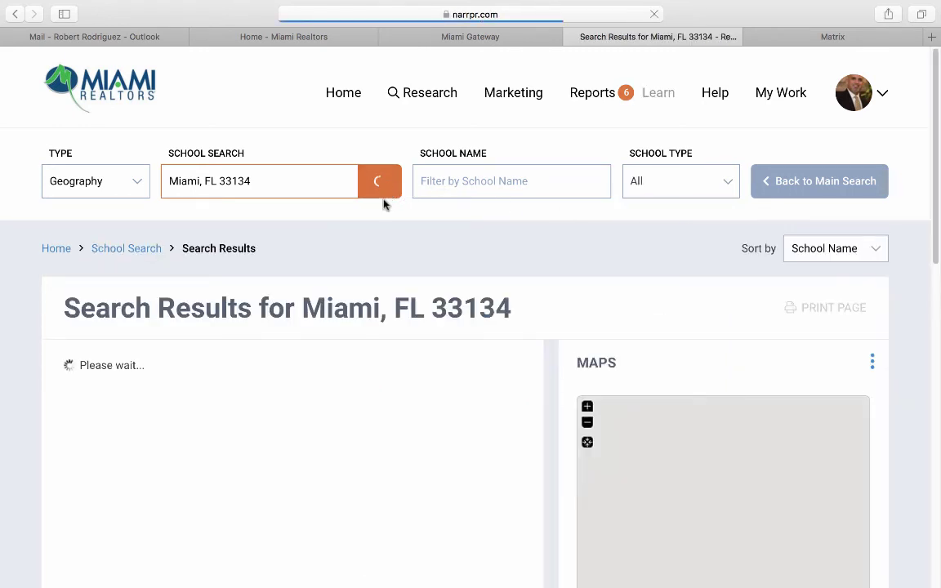
scroll(65, 398, down, 2)
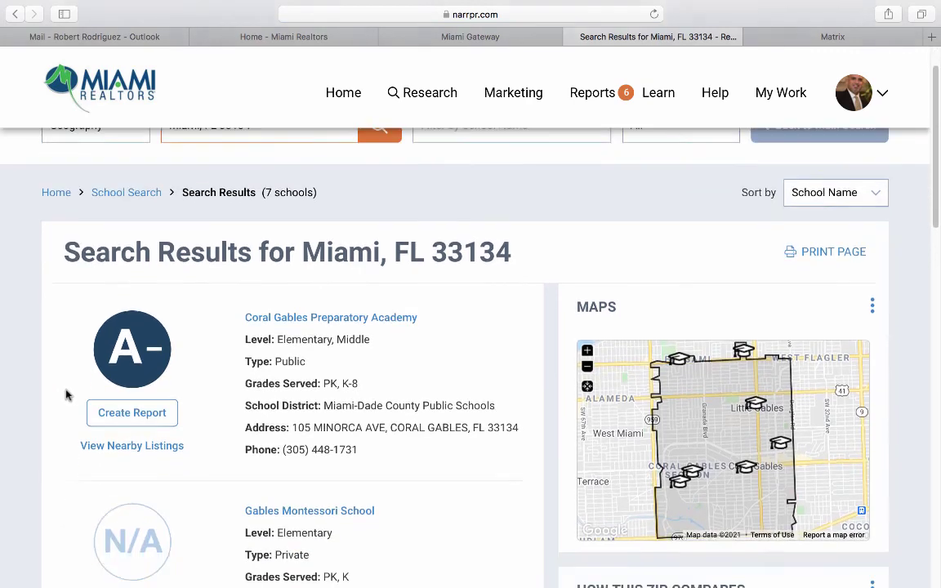
scroll(67, 395, down, 2)
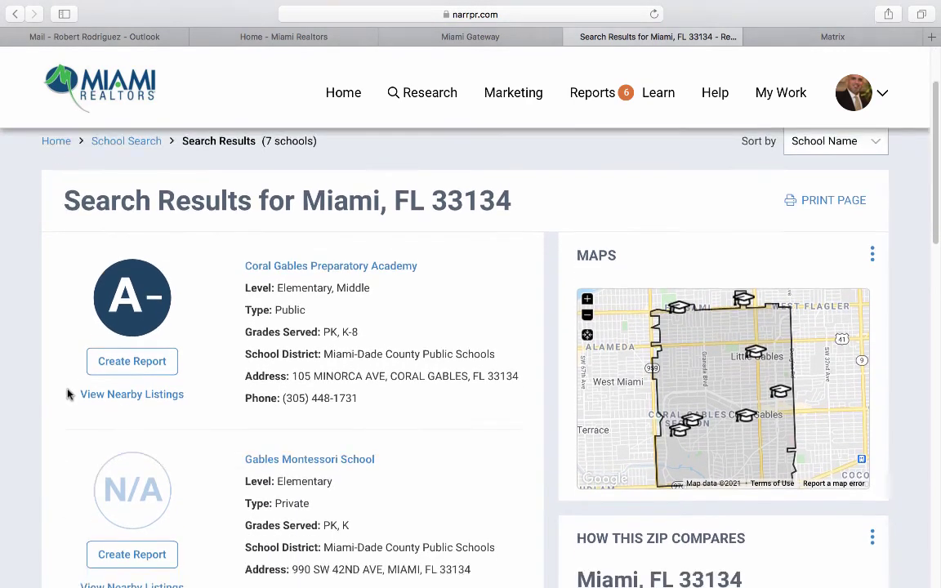
scroll(68, 395, down, 1)
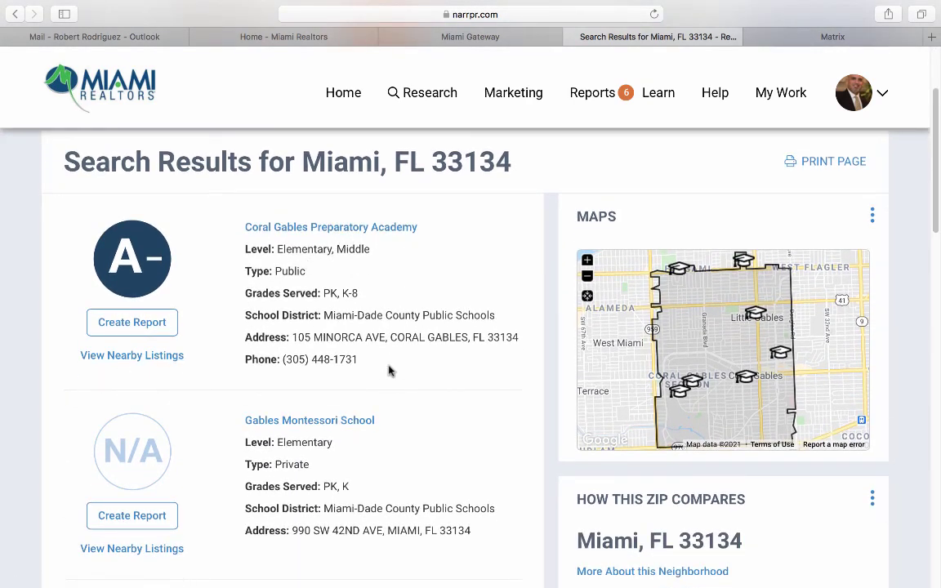
scroll(389, 376, down, 10)
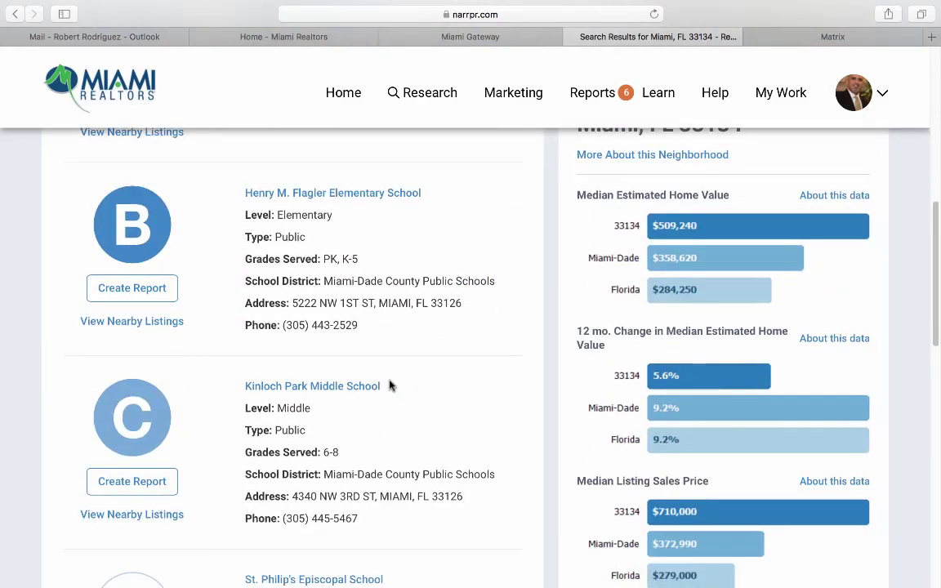
scroll(389, 386, down, 15)
scroll(389, 386, up, 9)
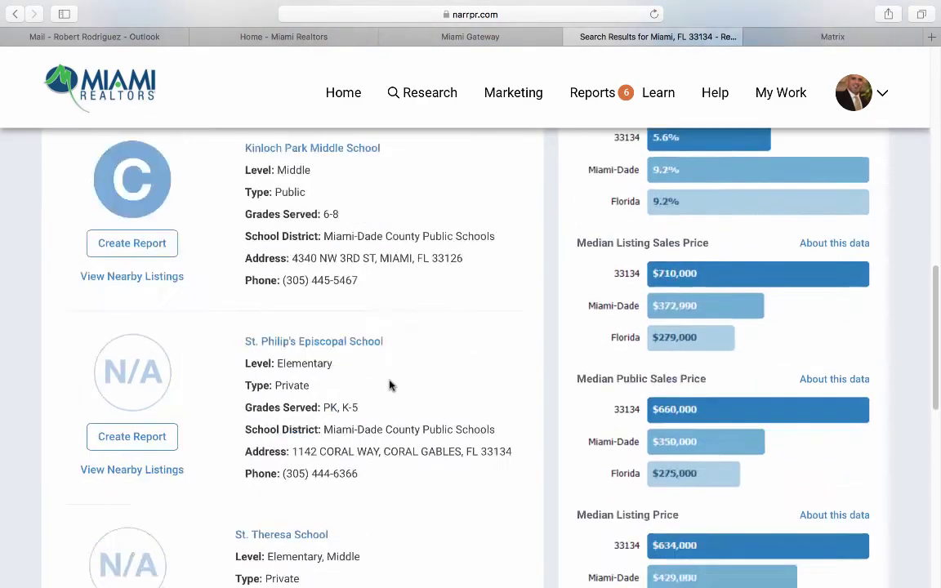
scroll(389, 386, up, 15)
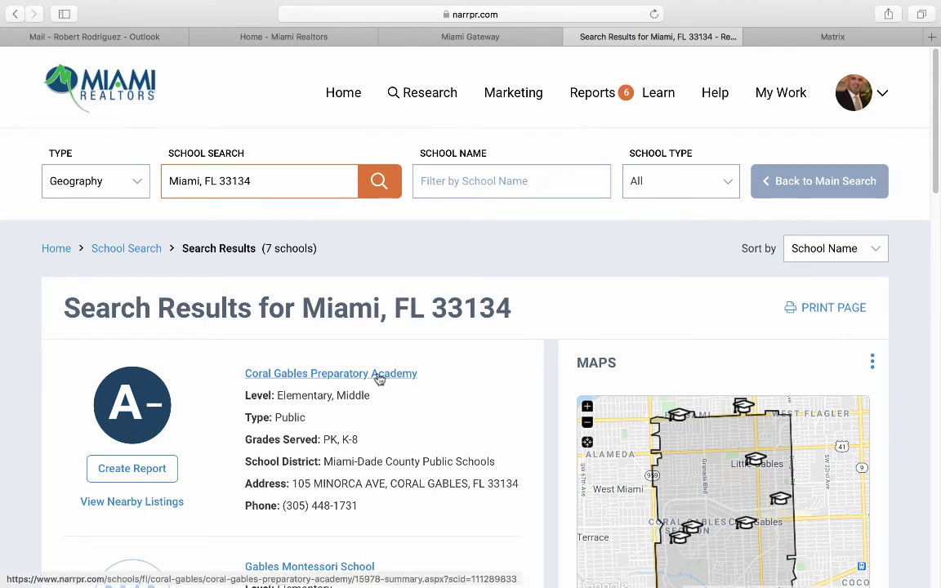
Open the Coral Gables Preparatory Academy page and create its School report (approx. 10 pgs).
click(375, 375)
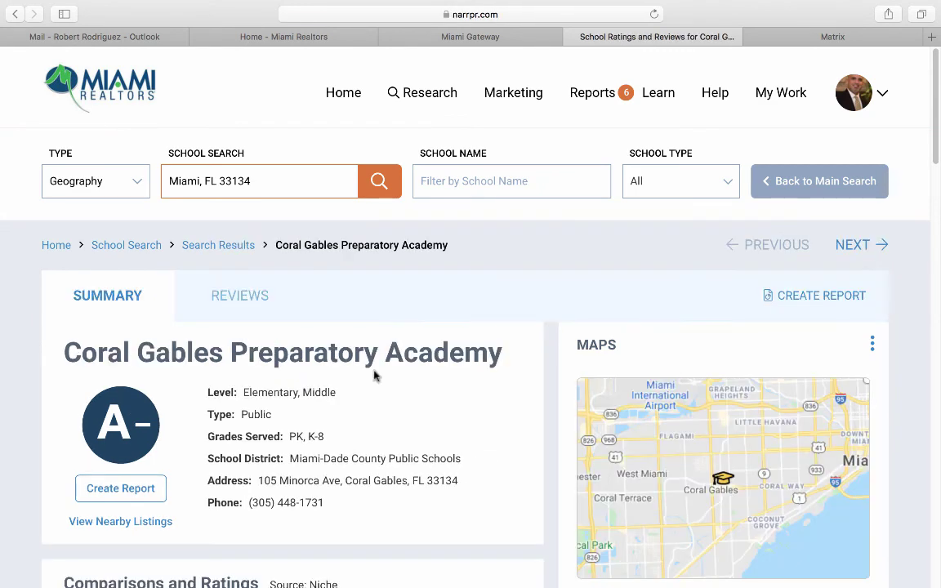
click(805, 297)
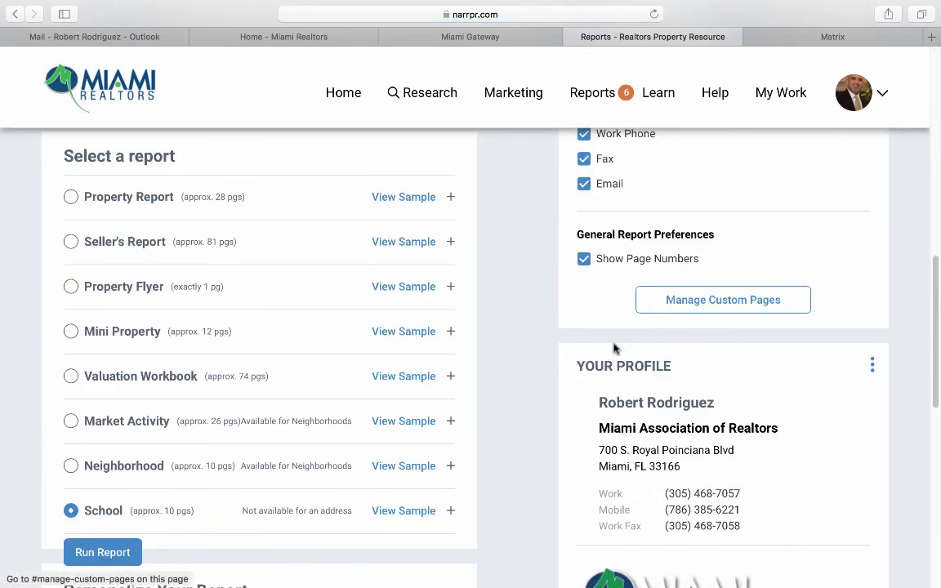
scroll(224, 454, down, 5)
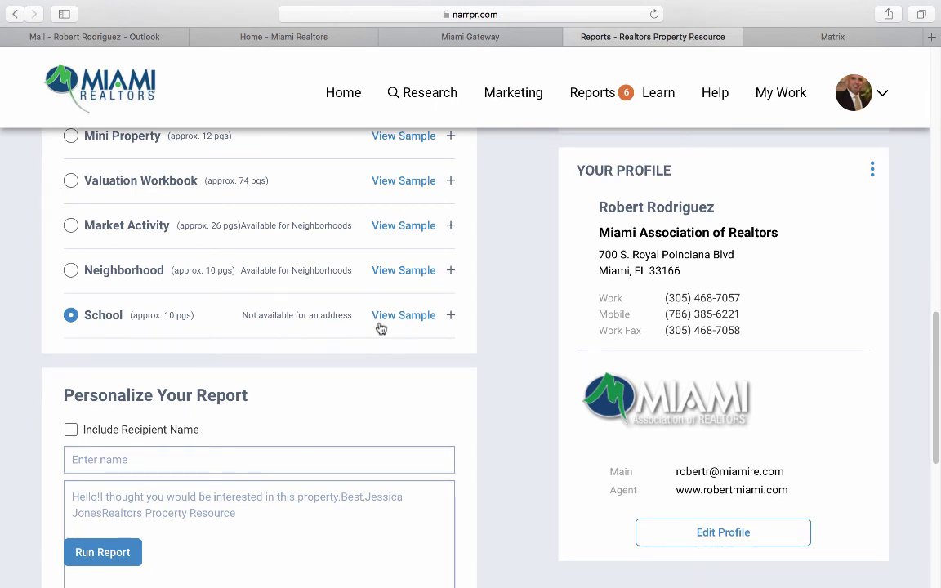
click(431, 95)
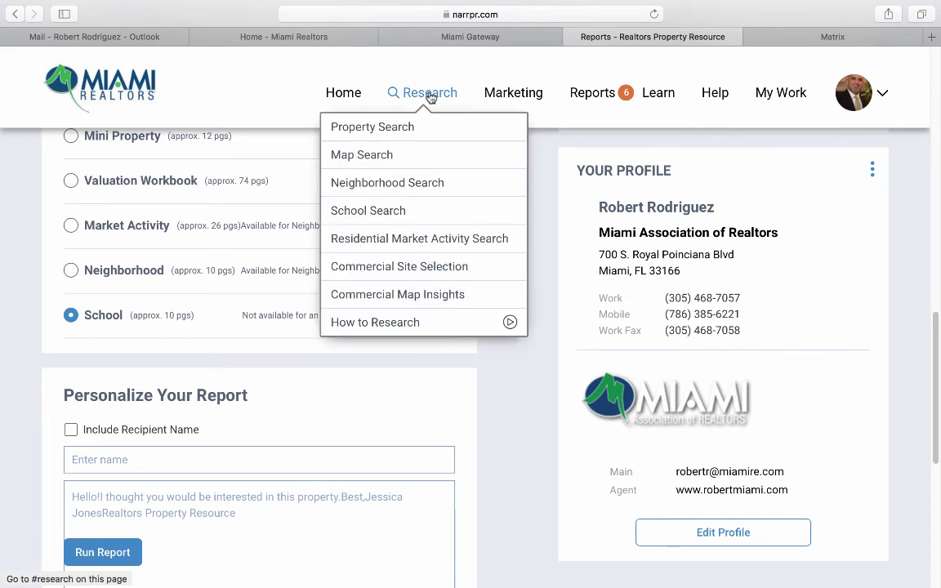
Run a Neighborhood Search for Key Biscayne, FL 33149 and review its $1,048,060 median value summary.
click(379, 193)
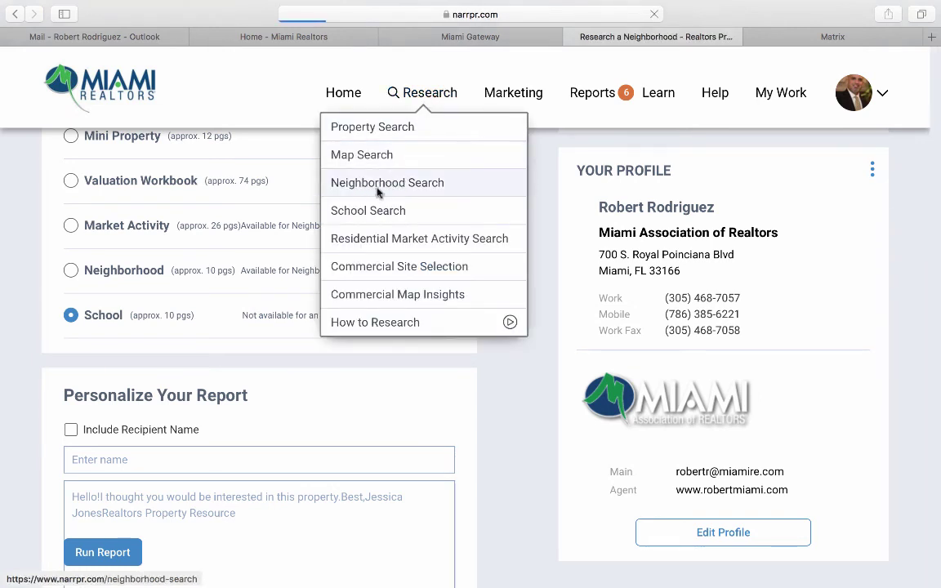
click(137, 172)
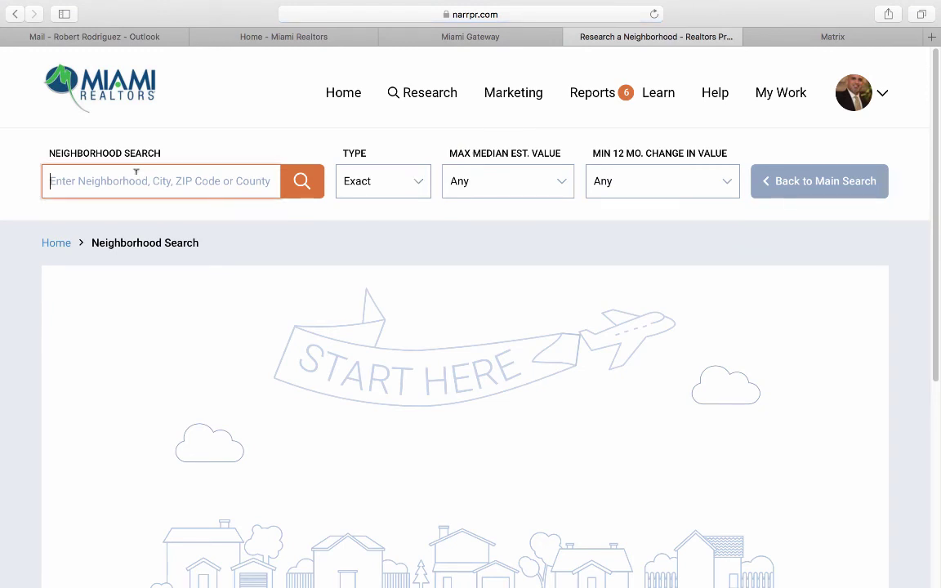
text(33149)
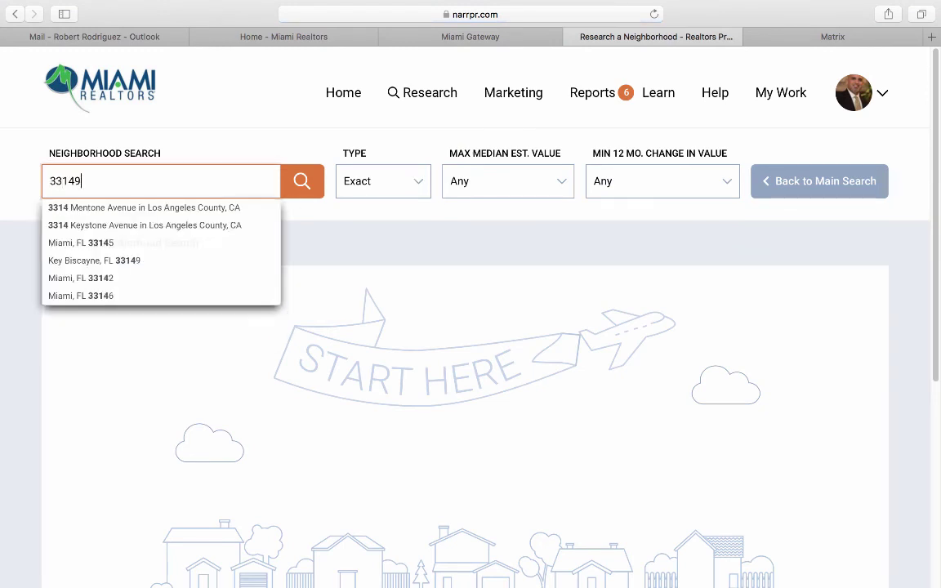
click(116, 212)
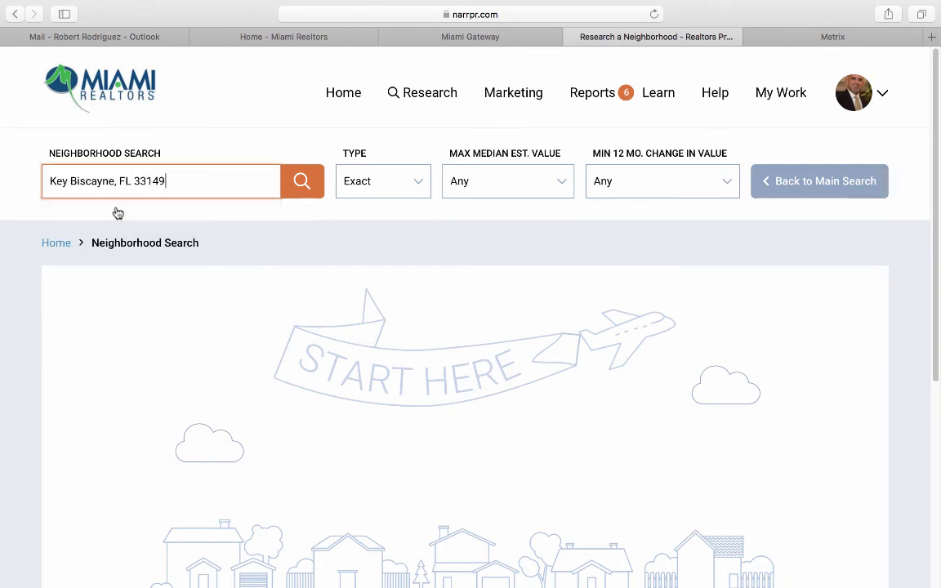
click(300, 184)
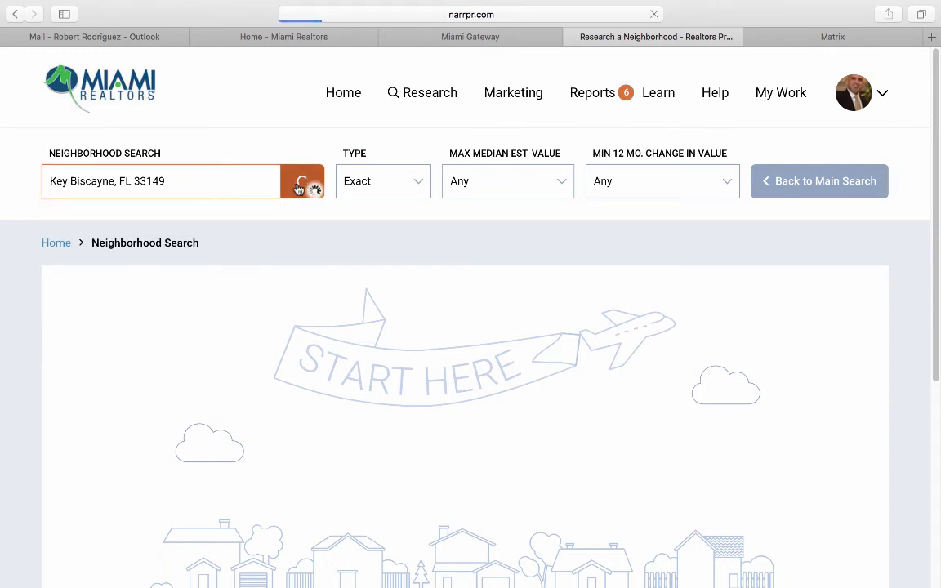
scroll(140, 385, down, 2)
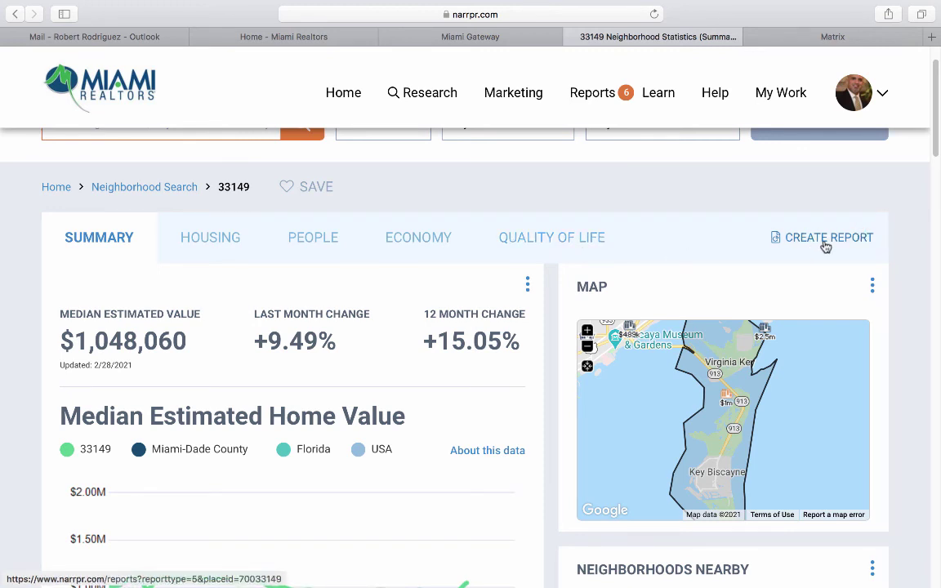
scroll(825, 246, up, 2)
click(437, 96)
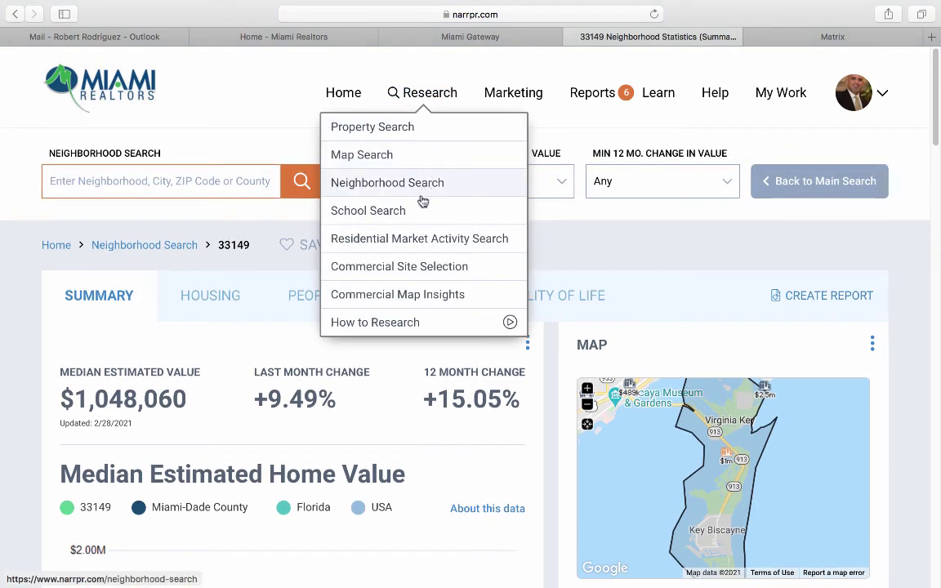
Run a Residential Market Activity Search for location Miami, FL 33134.
click(414, 247)
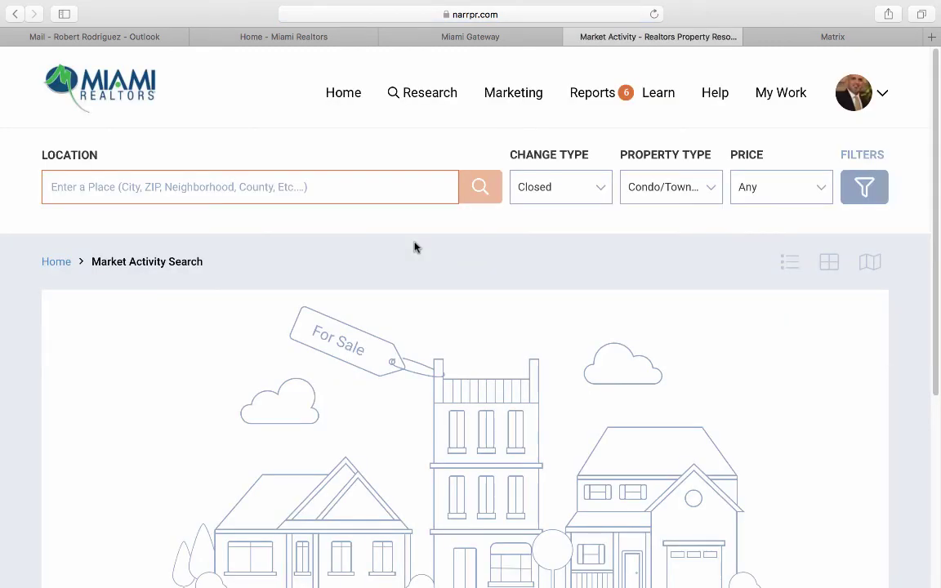
click(161, 186)
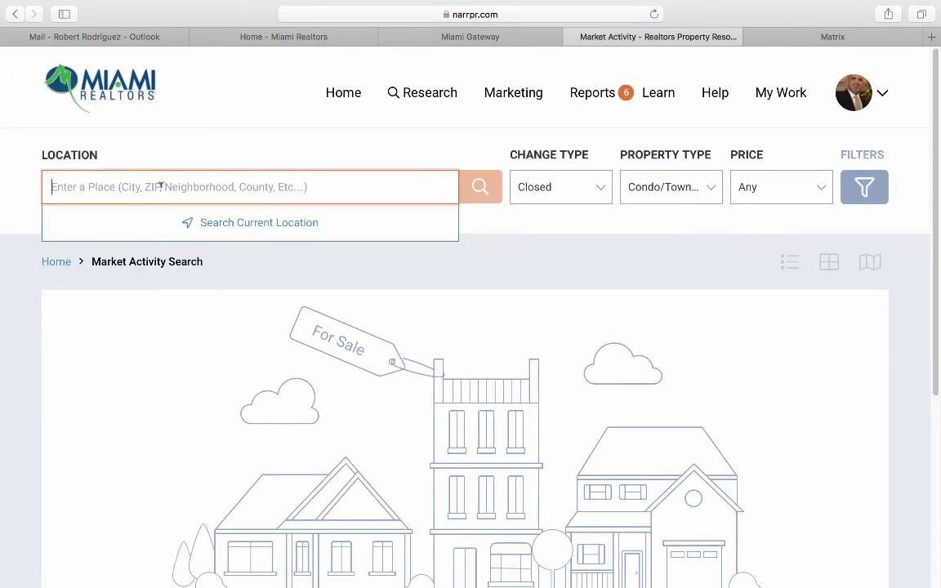
text(3313)
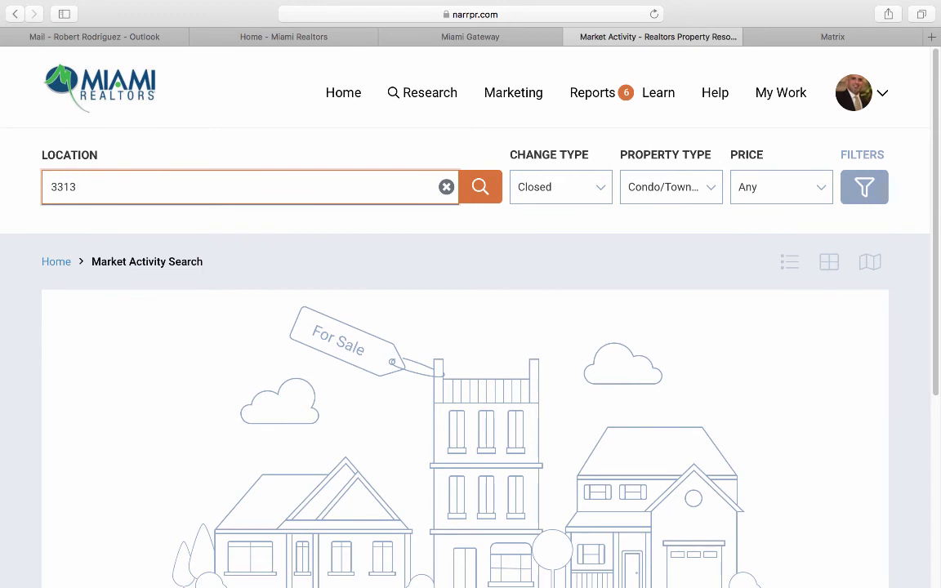
text(4)
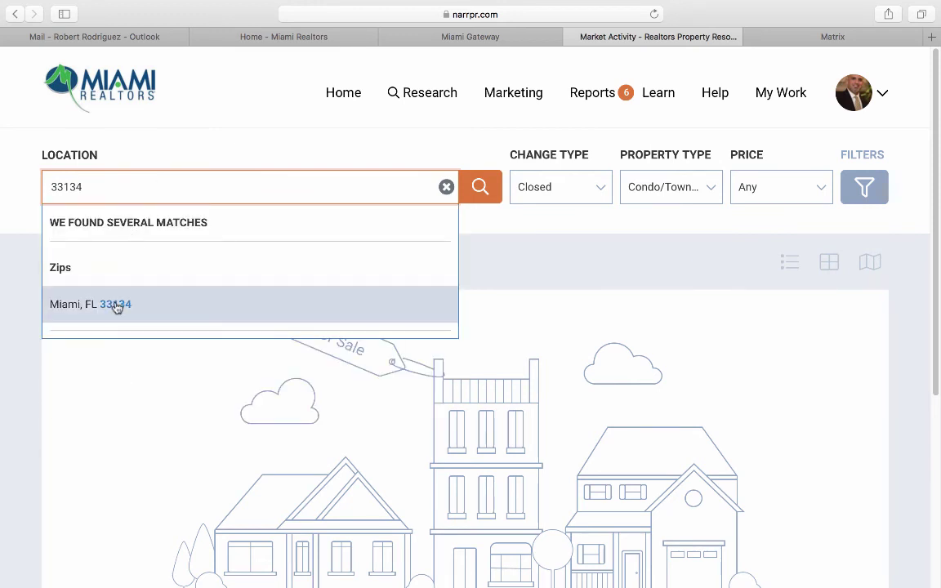
click(116, 304)
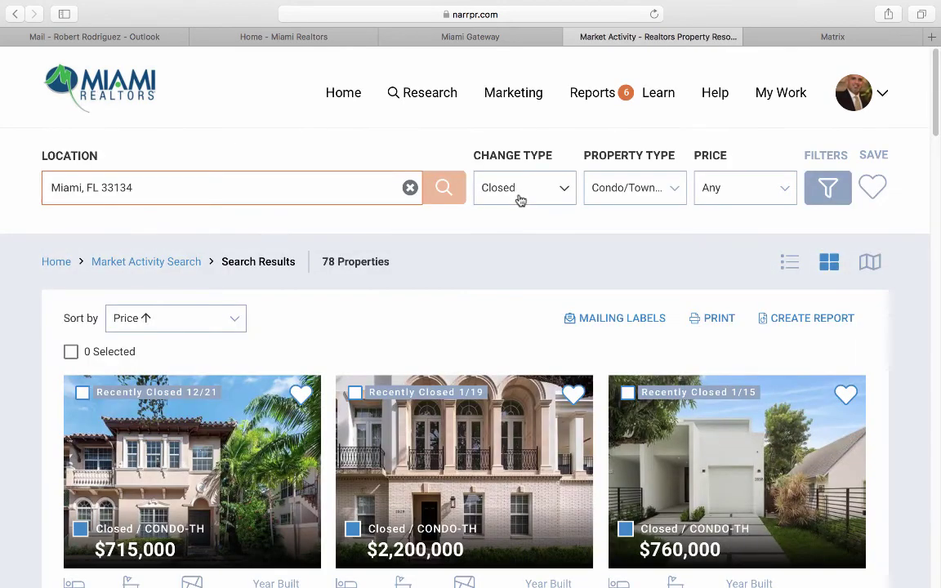
click(520, 198)
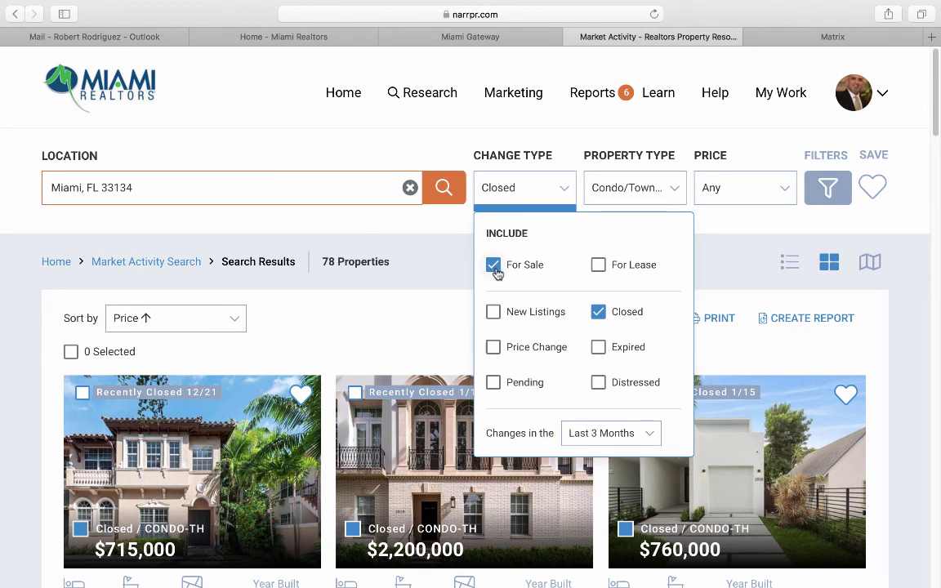
Add New Listings, limit changes to Last Month, keep Single Family only without condos, and search again.
click(494, 312)
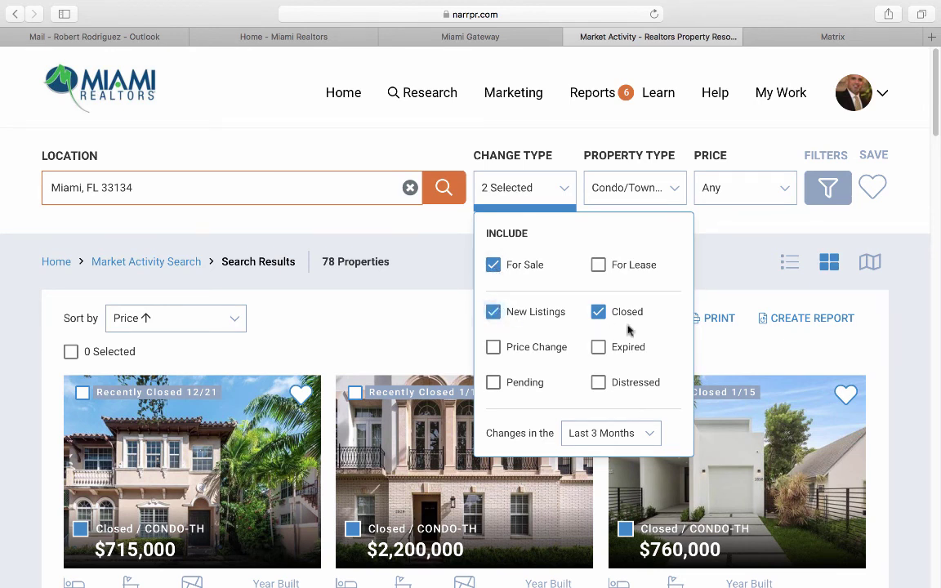
click(615, 433)
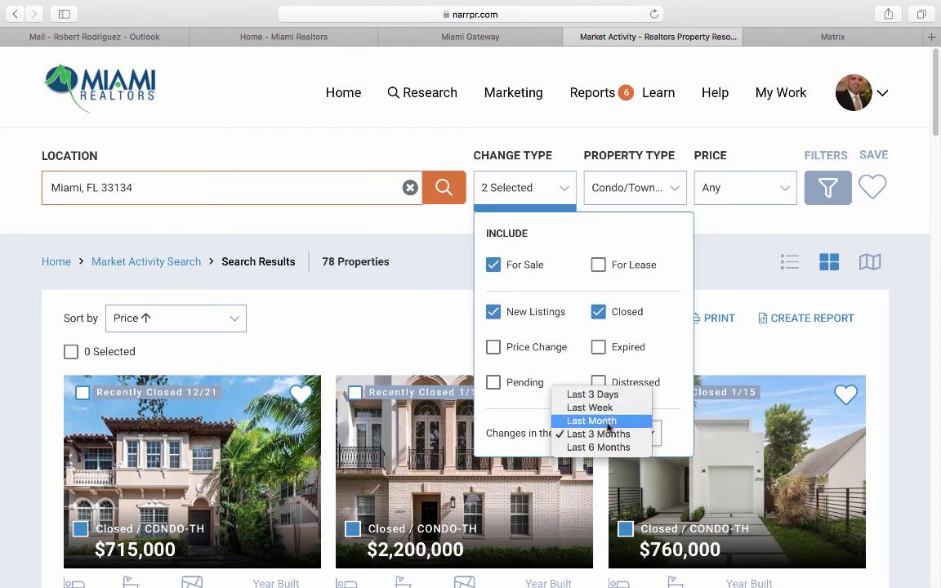
click(609, 421)
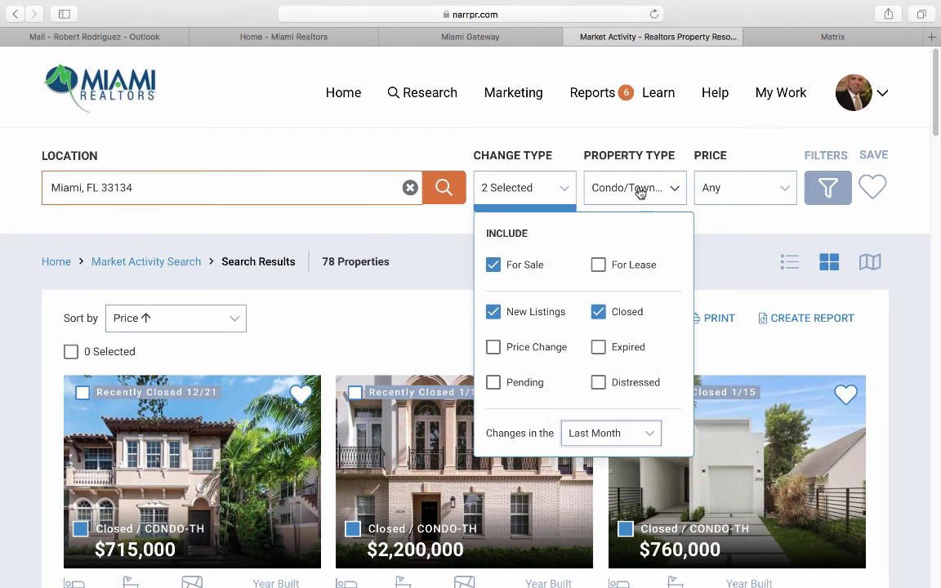
click(641, 187)
click(622, 253)
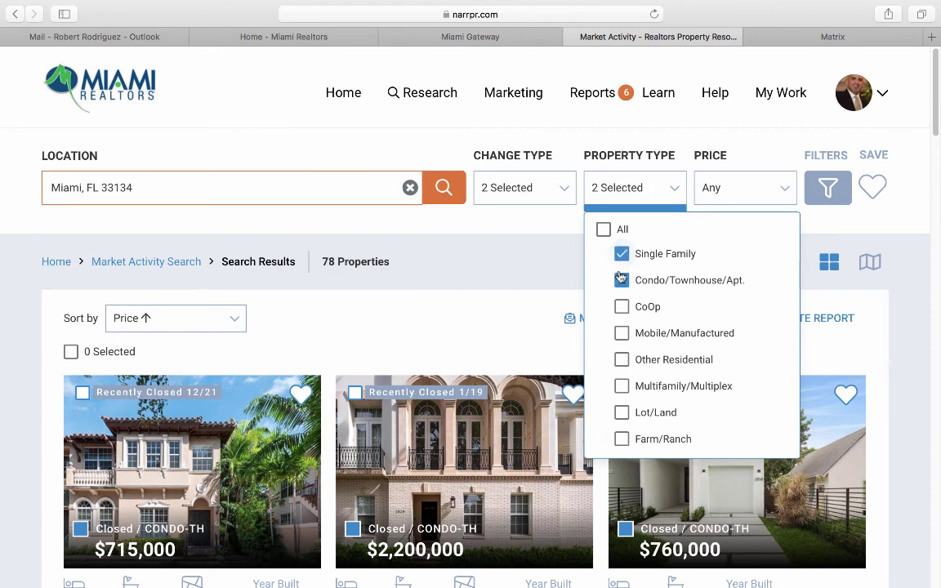
click(622, 280)
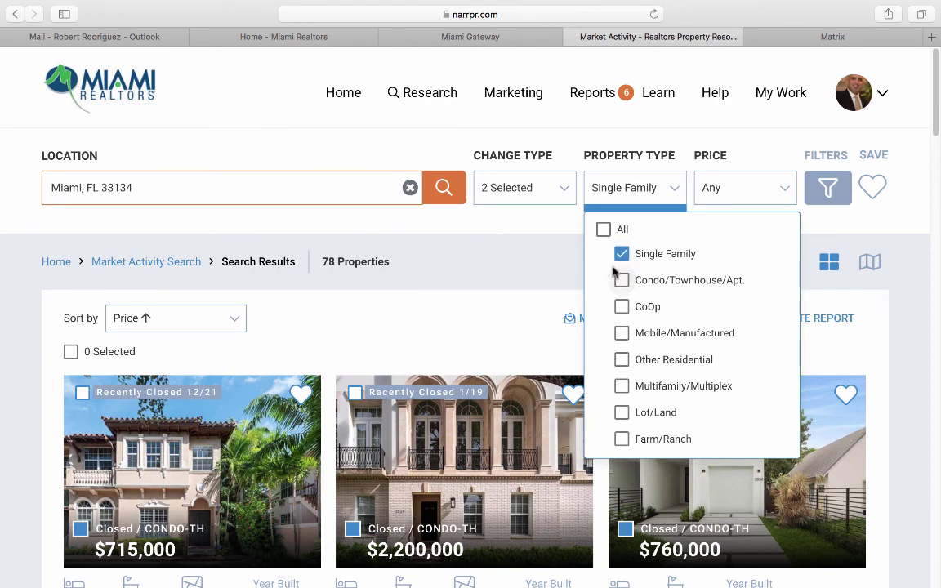
click(448, 186)
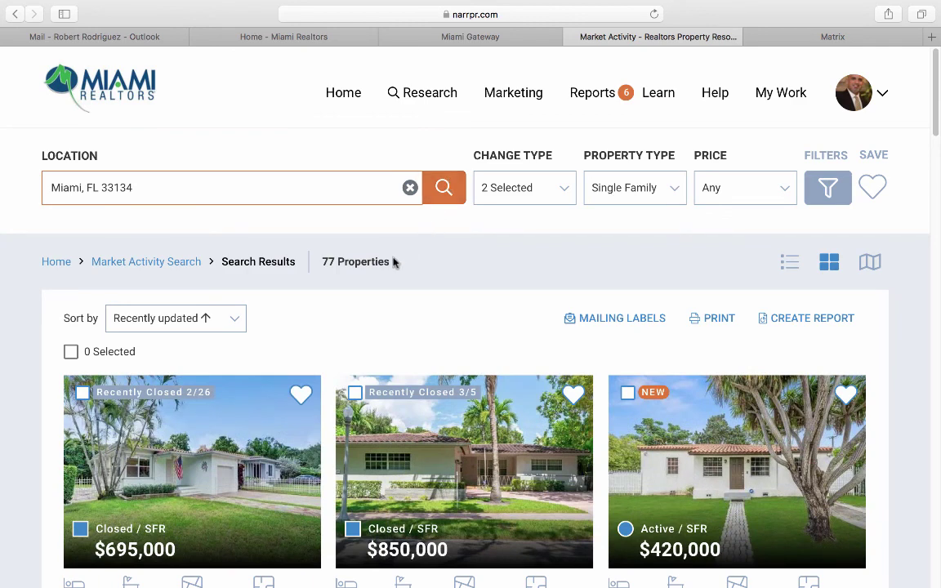
Switch the 77 results to list view and back to card grid, then return to the top.
scroll(364, 279, down, 2)
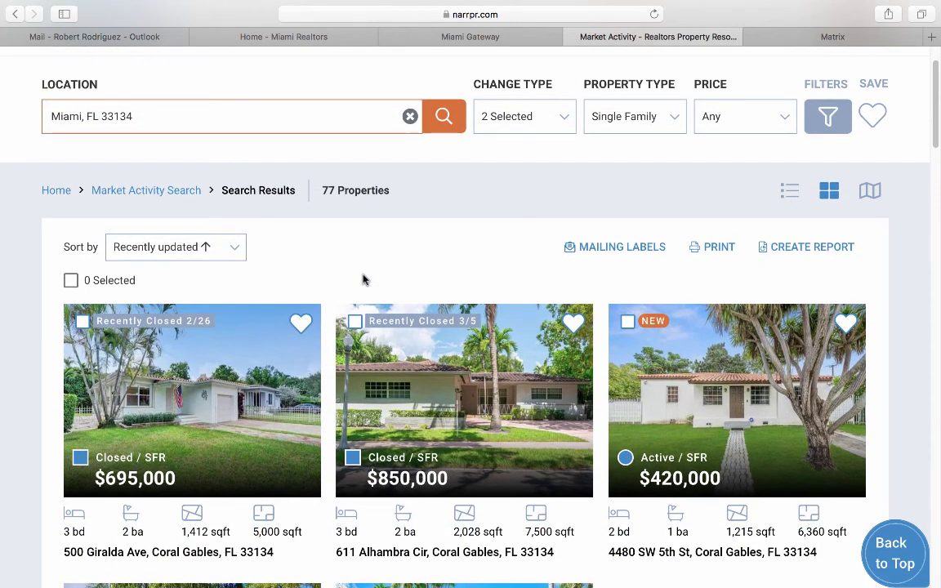
scroll(364, 279, down, 8)
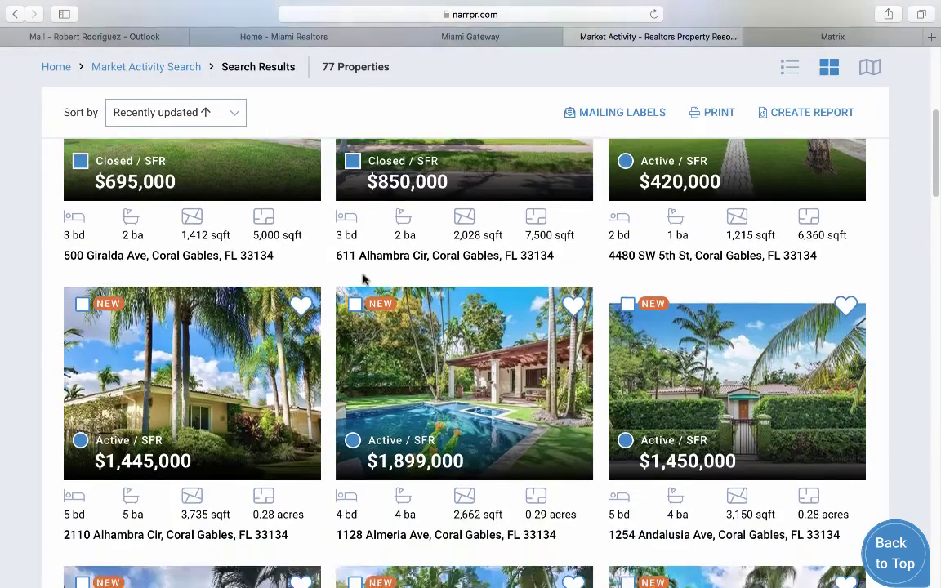
scroll(364, 279, up, 10)
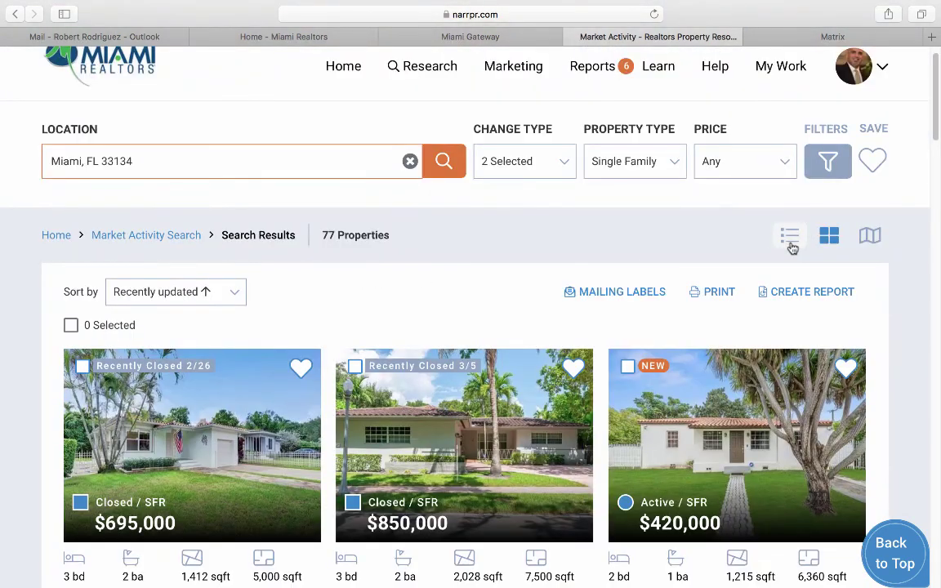
click(790, 239)
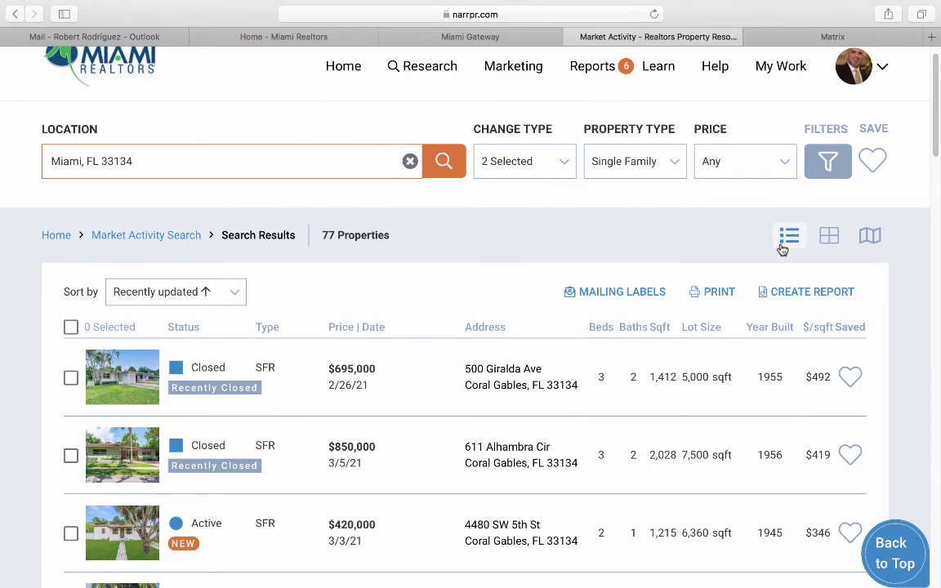
click(830, 235)
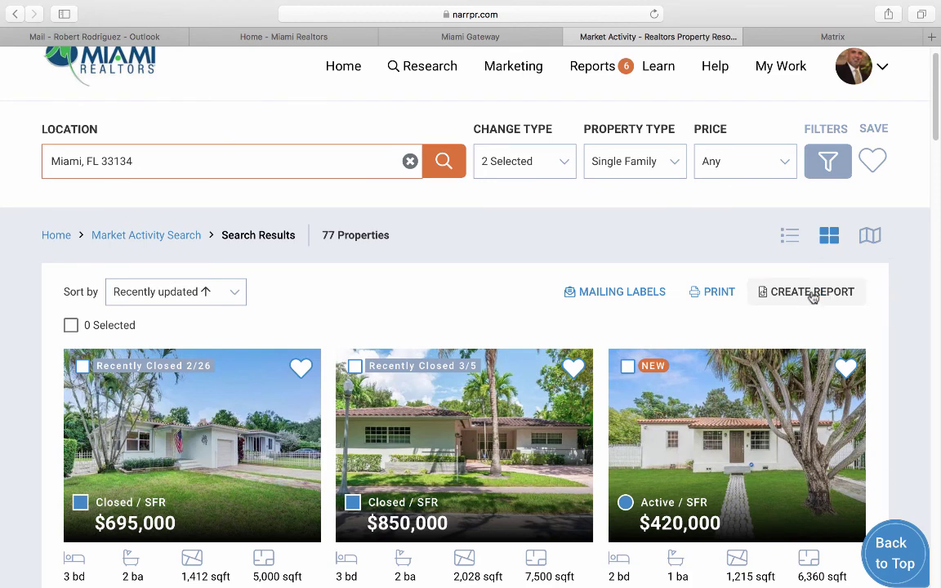
scroll(813, 297, up, 1)
mouse_move(433, 102)
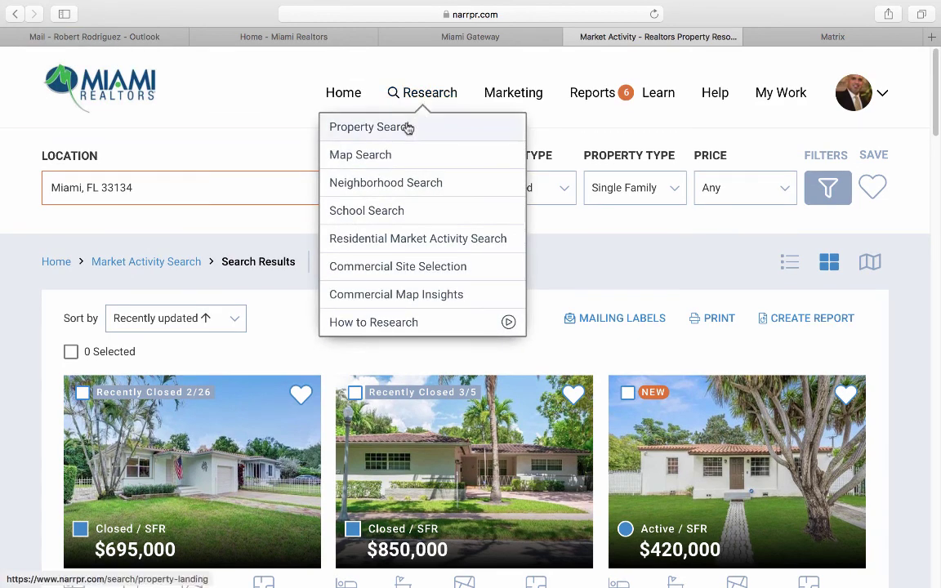
Switch to the map-based Market Activity Search and bring up the Marketing menu.
click(379, 156)
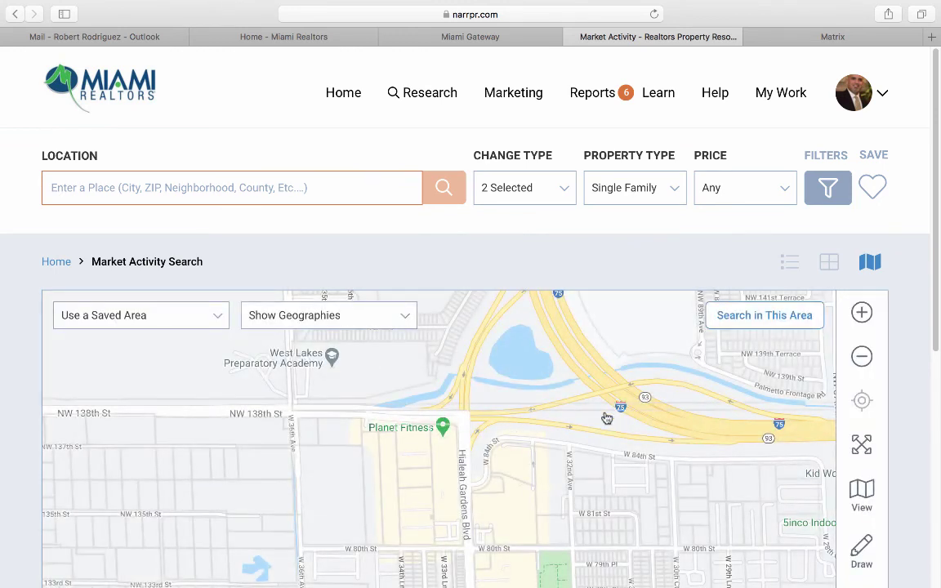
click(423, 96)
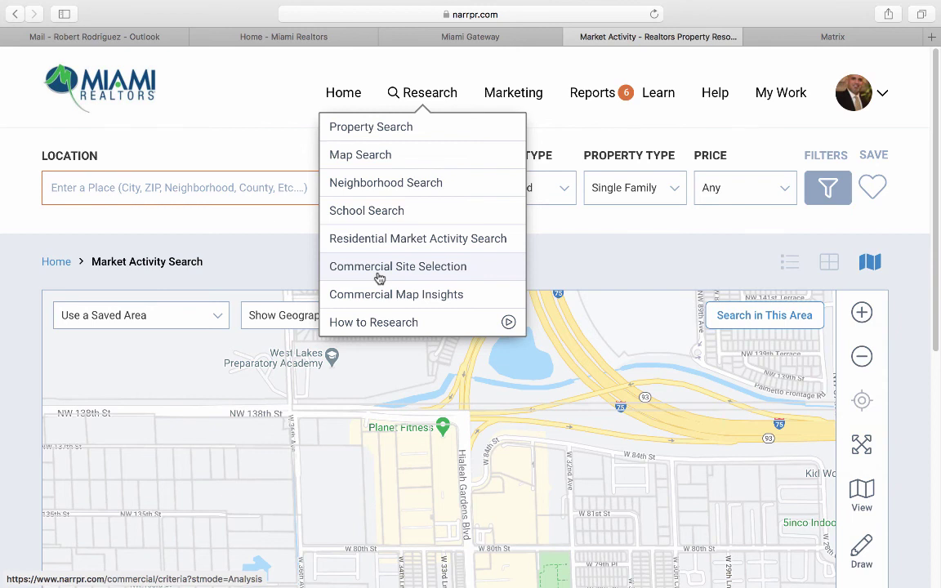
mouse_move(504, 99)
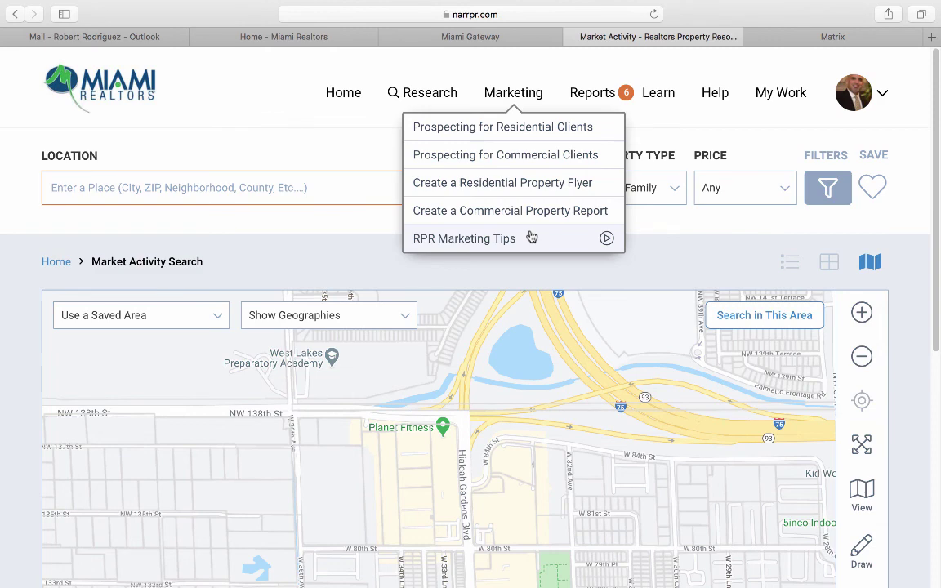
Start Prospecting for Residential Clients for Sellers, then follow it to Research > Map Search.
click(544, 134)
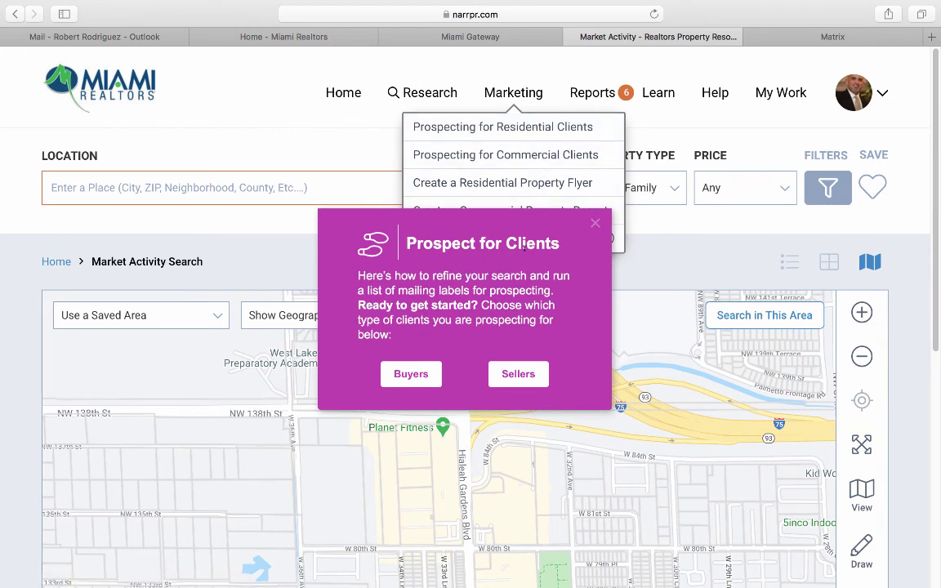
click(513, 376)
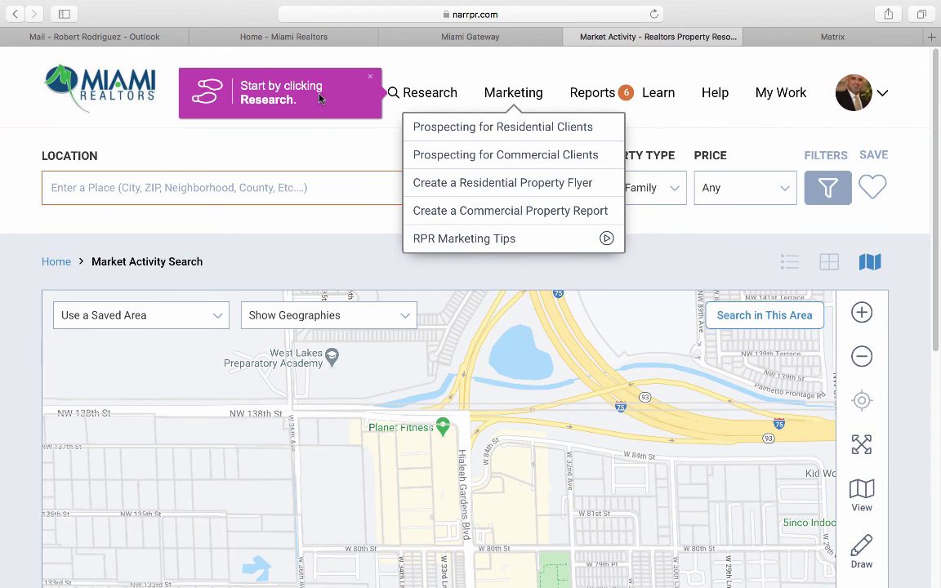
click(423, 95)
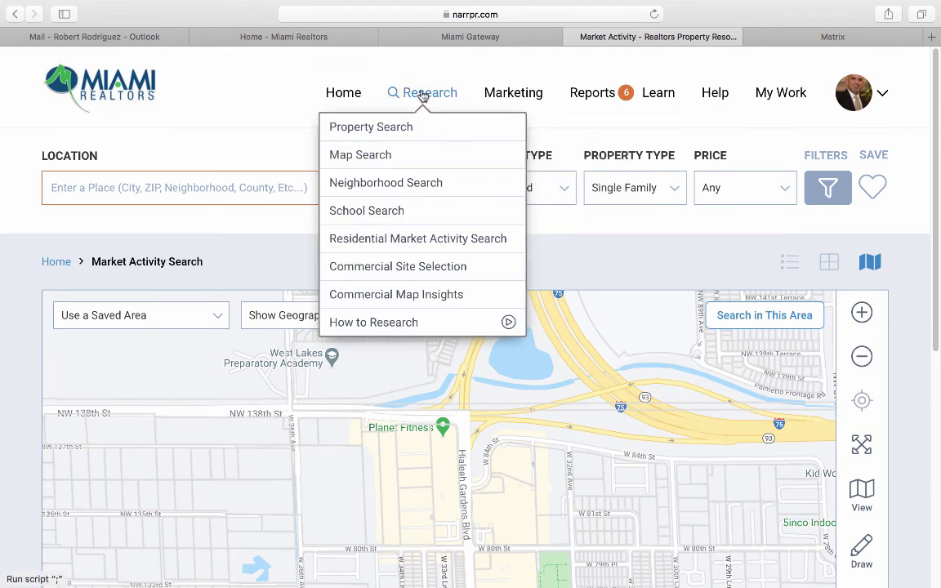
click(373, 157)
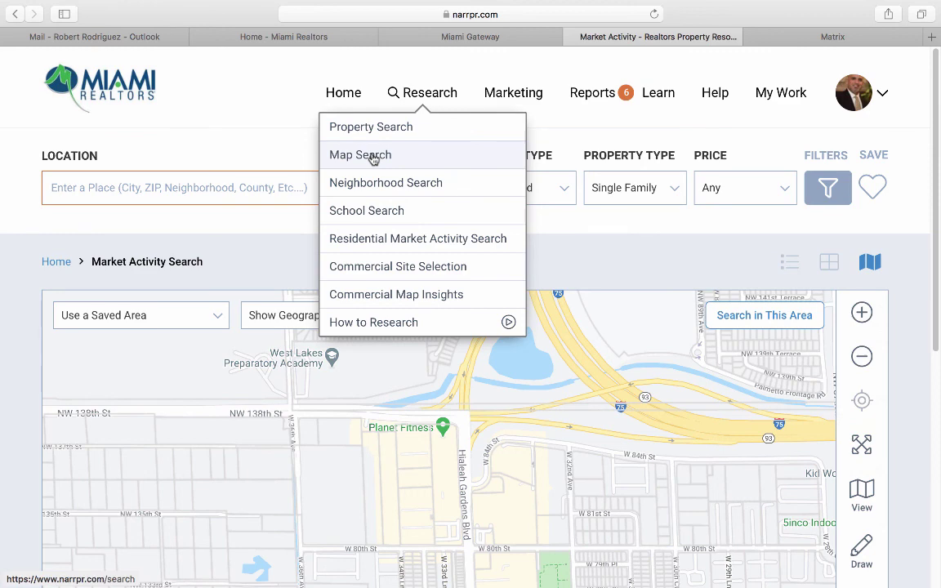
scroll(25, 324, down, 2)
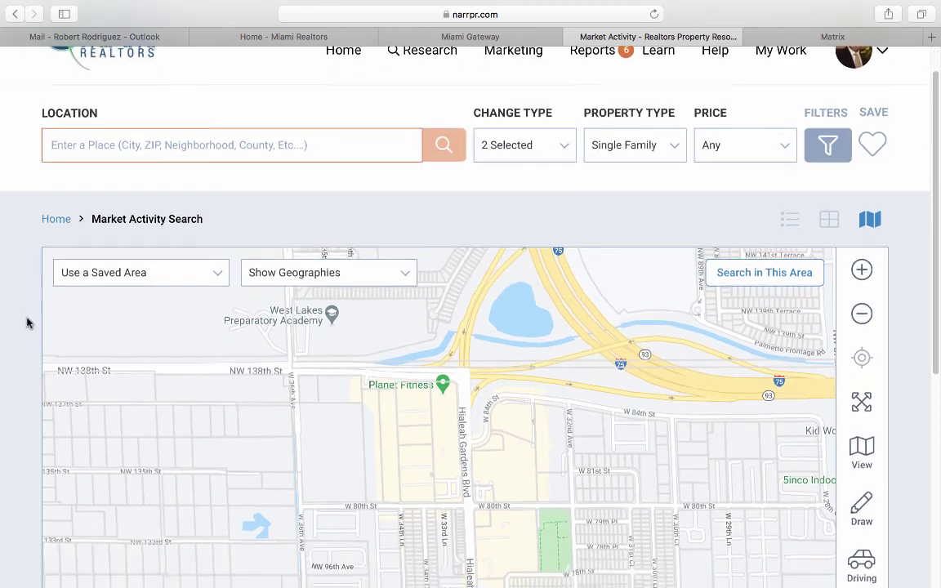
Set the Change Type filter to Expired instead of New Listings.
click(502, 145)
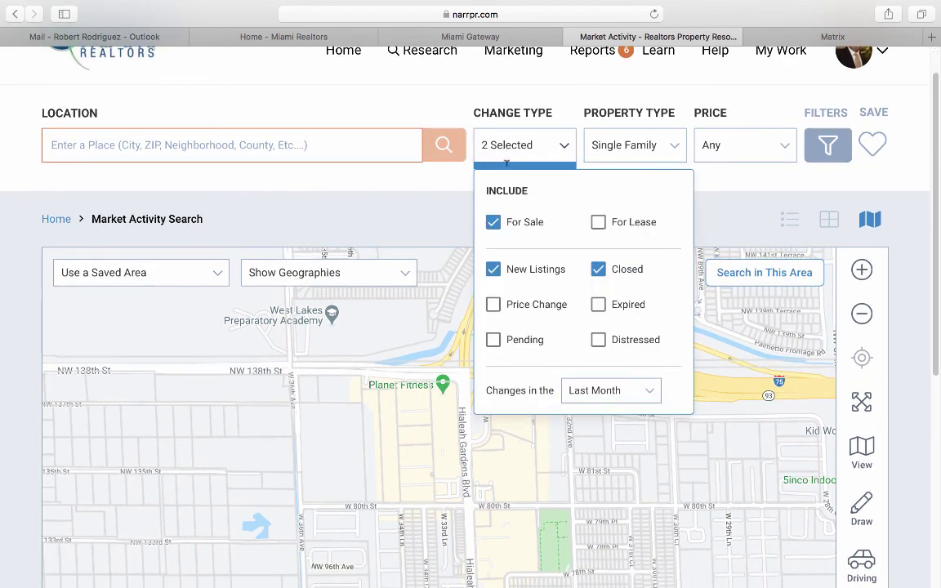
click(494, 269)
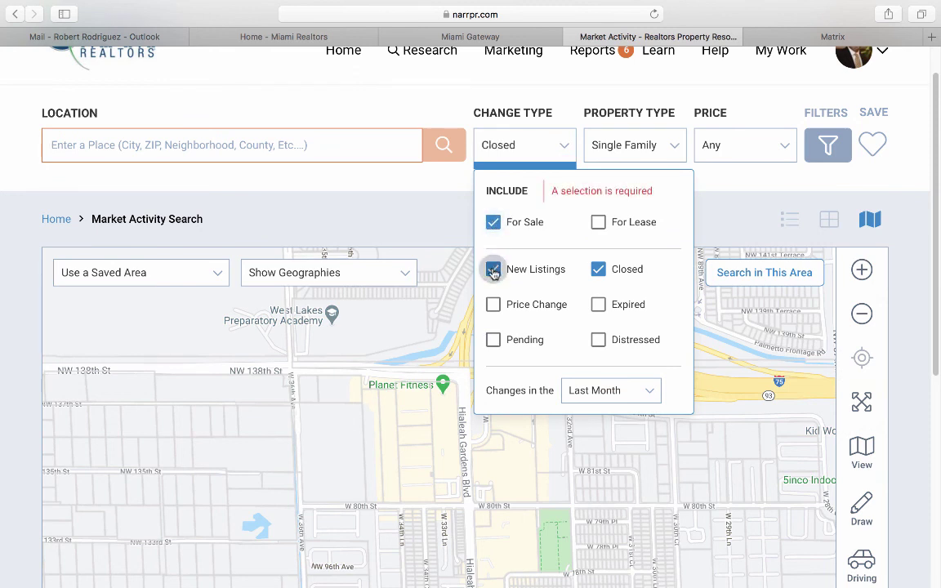
click(599, 304)
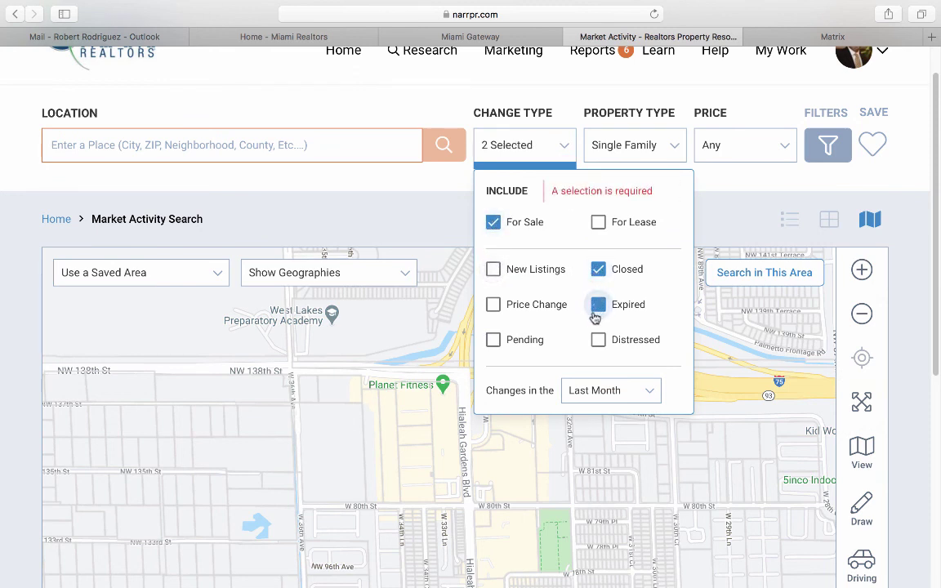
click(586, 392)
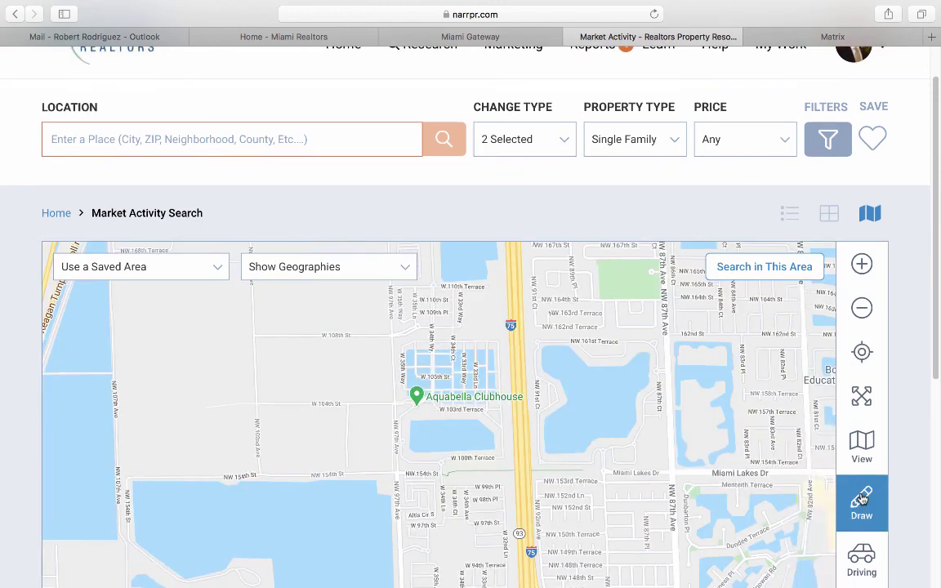
Draw a box-shaped area just west of I-75 near Hialeah and search it, returning 7 properties.
click(854, 500)
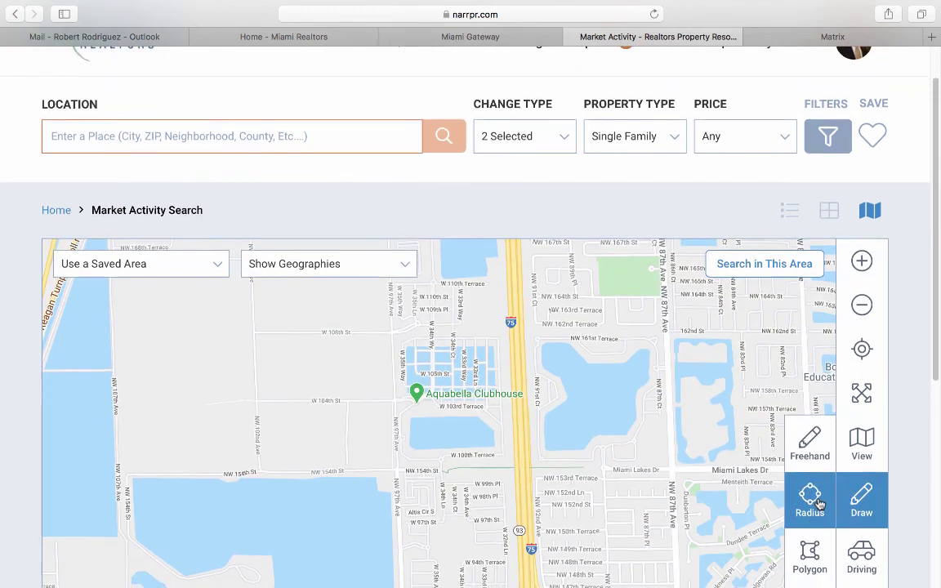
scroll(810, 523, down, 2)
click(810, 546)
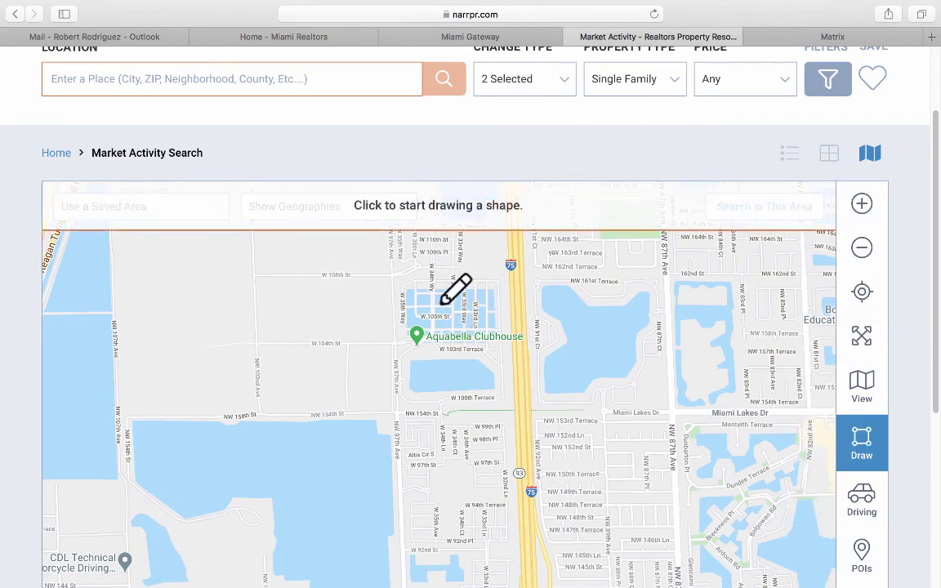
mouse_move(394, 267)
mouse_down()
mouse_move(498, 413)
mouse_move(515, 554)
mouse_up()
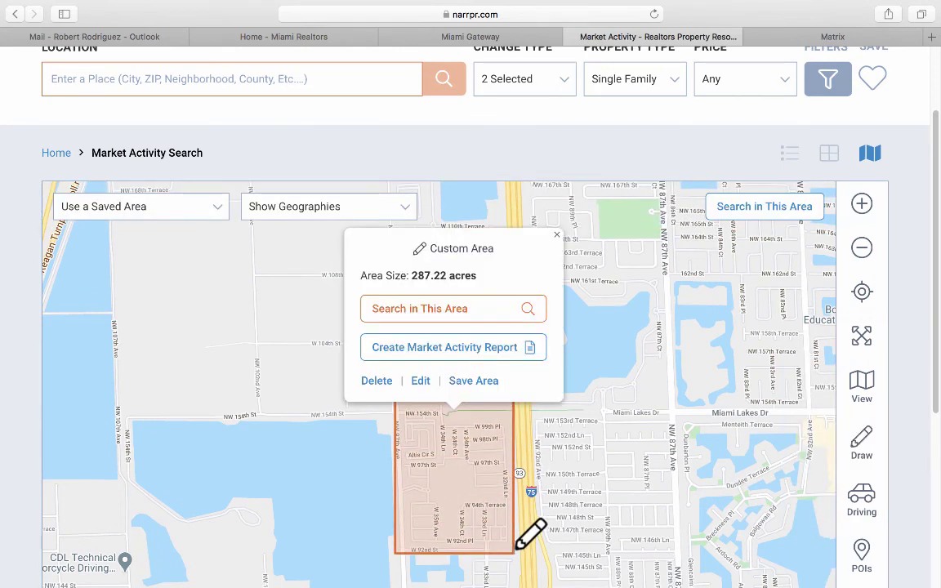
click(427, 309)
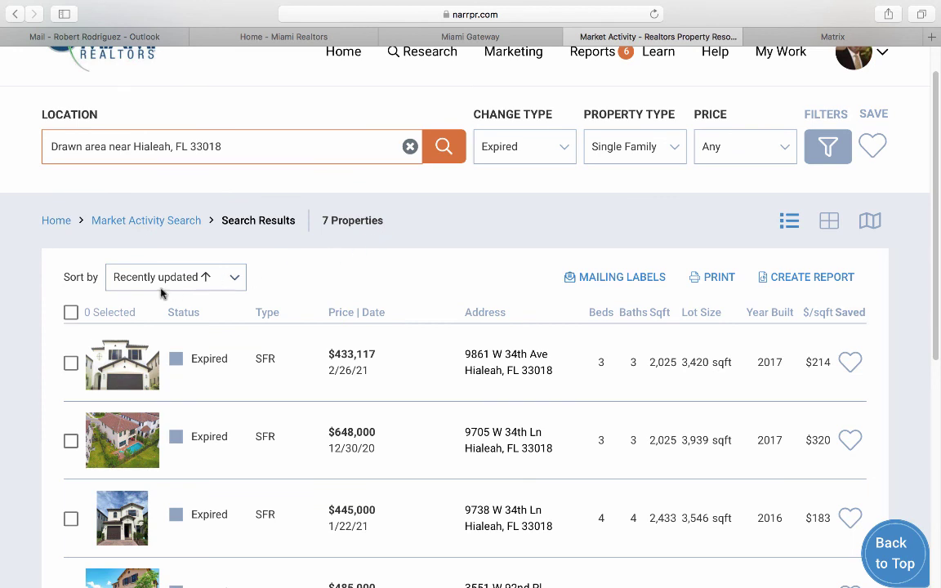
Select all seven expired results, start Prospecting for Residential Clients for Buyers, then go to Research > Map Search.
click(71, 313)
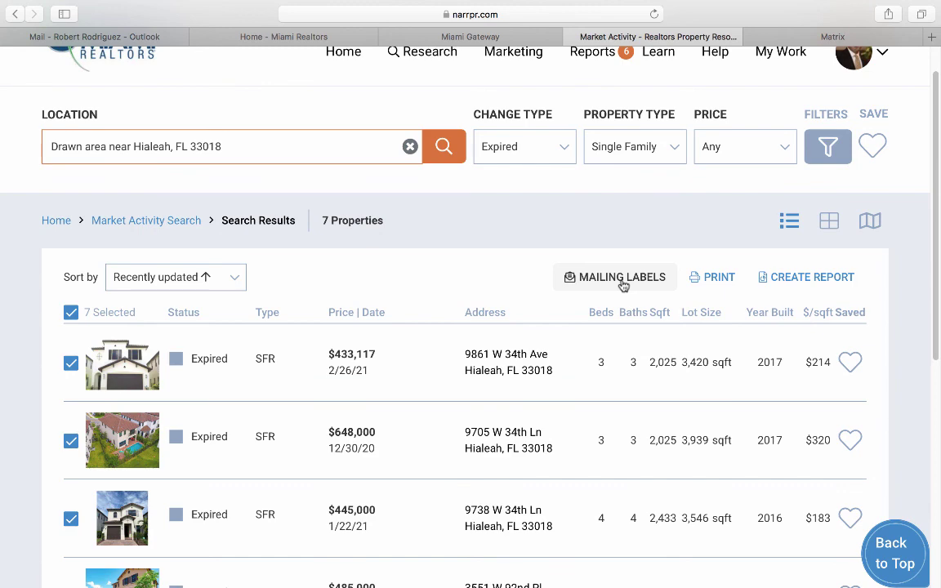
scroll(621, 283, up, 2)
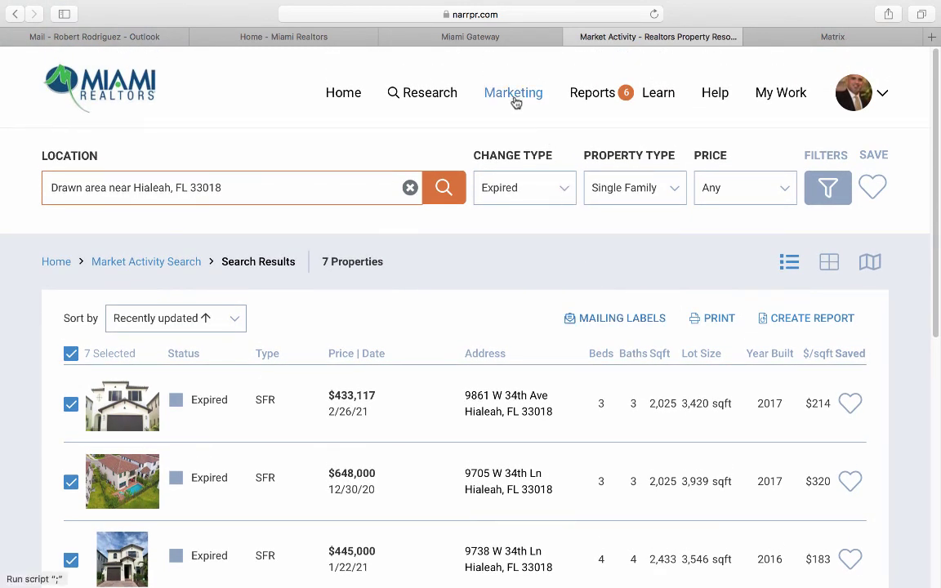
mouse_move(516, 100)
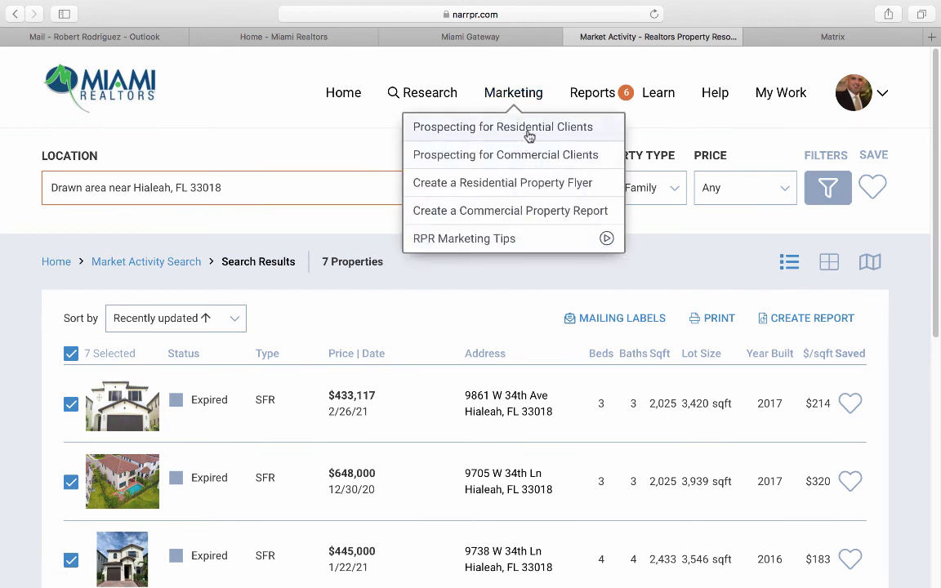
click(532, 131)
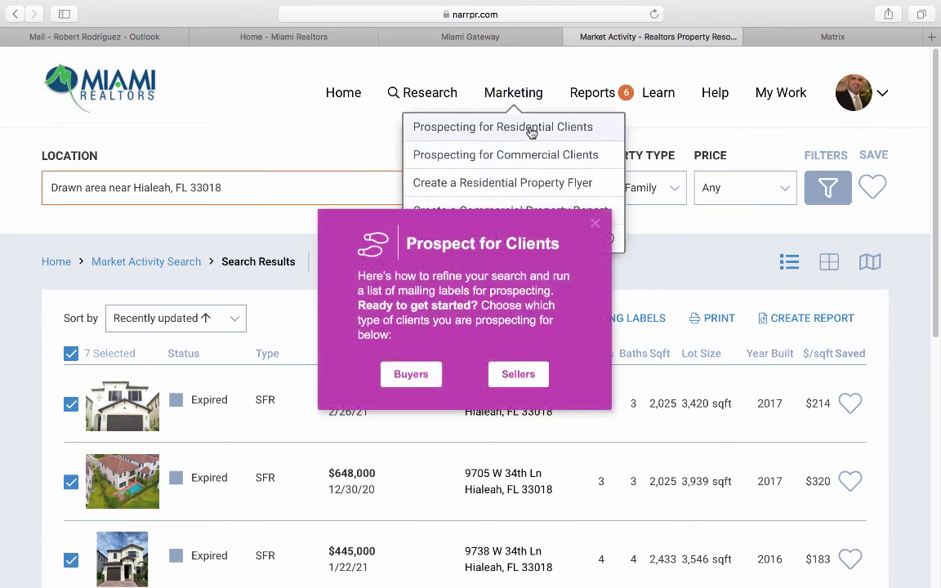
click(415, 373)
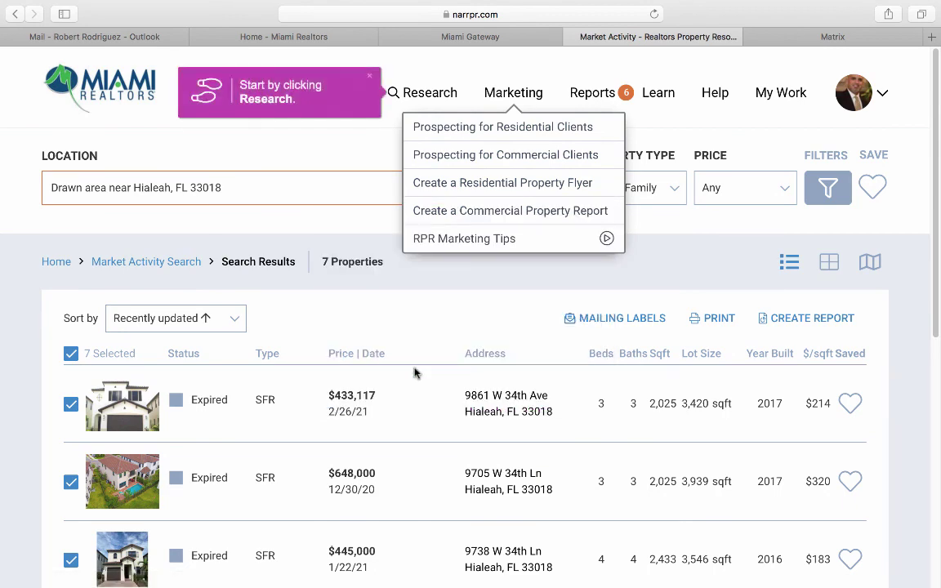
click(425, 94)
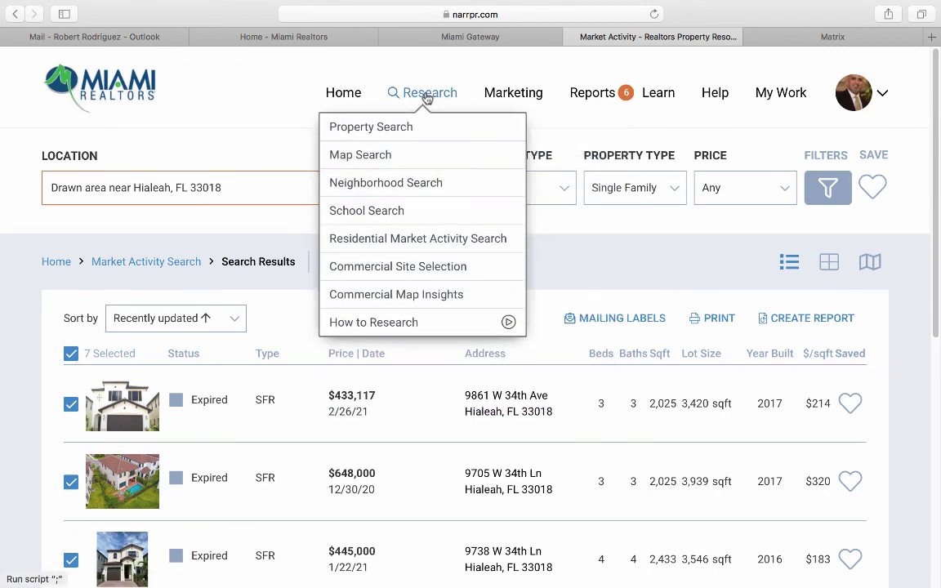
click(379, 154)
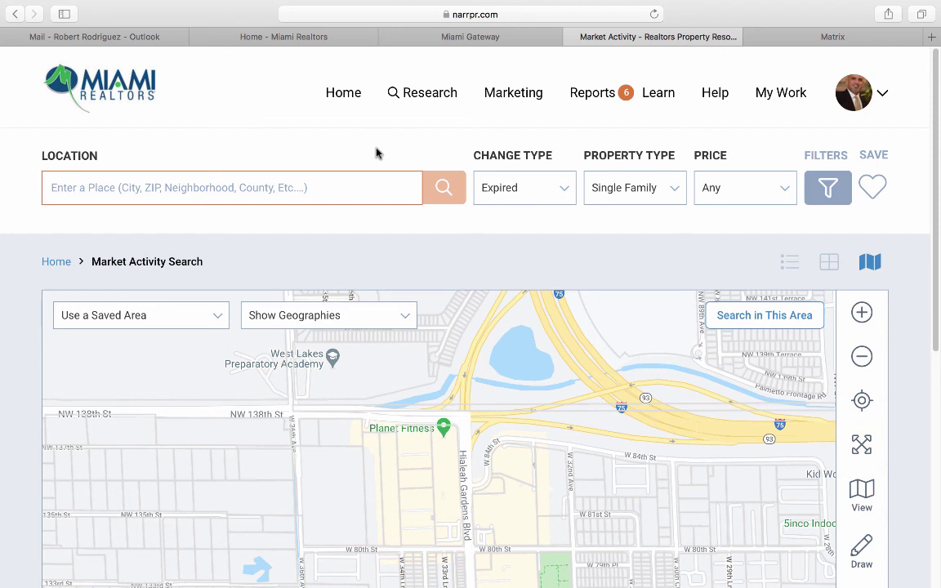
Show the Learn About This Page panel, with its video and top questions, from the Reports menu.
click(588, 95)
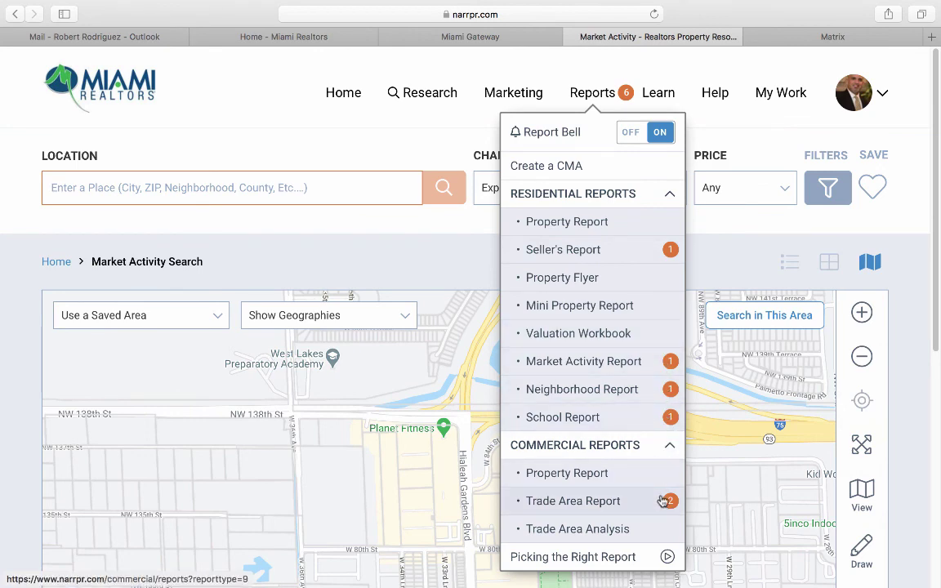
mouse_move(659, 94)
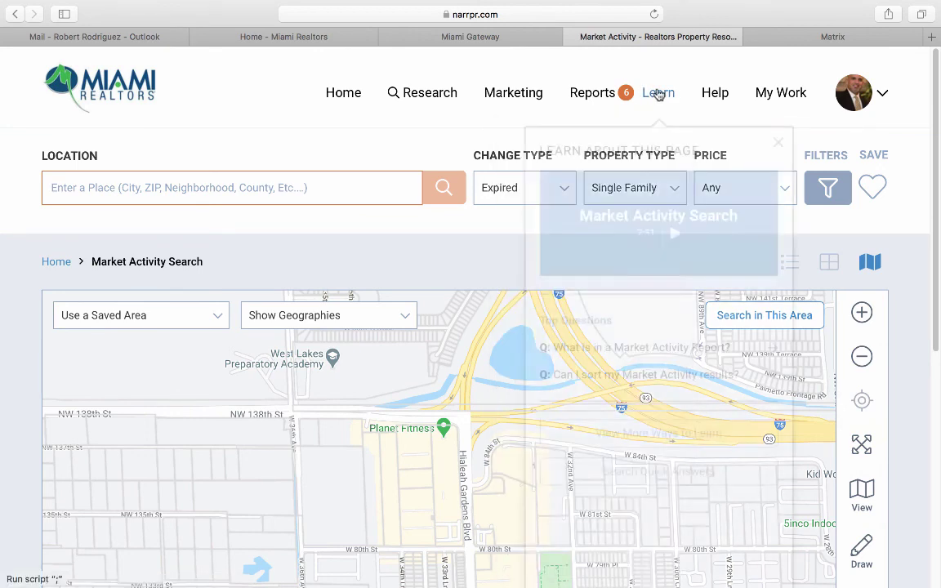